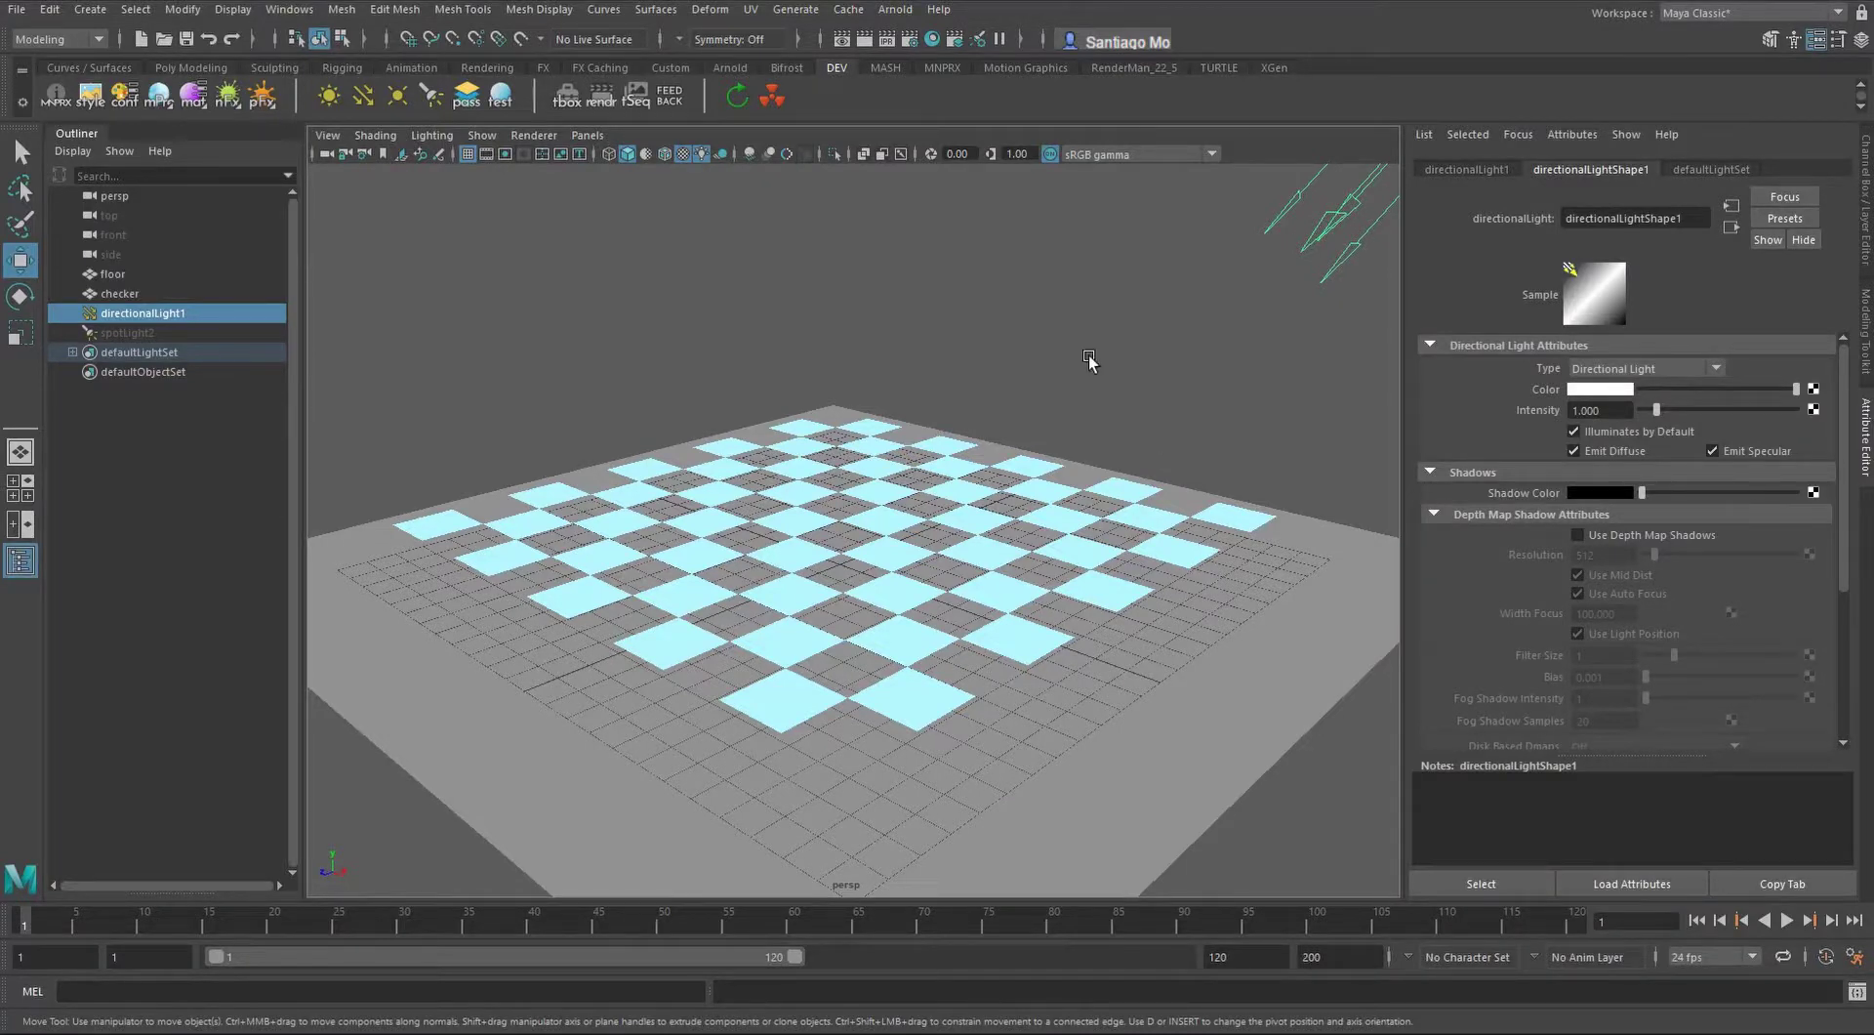
Turn on shadow display in the perspective viewport for the checker tiles above the floor
scroll(1064, 428, "down", 2)
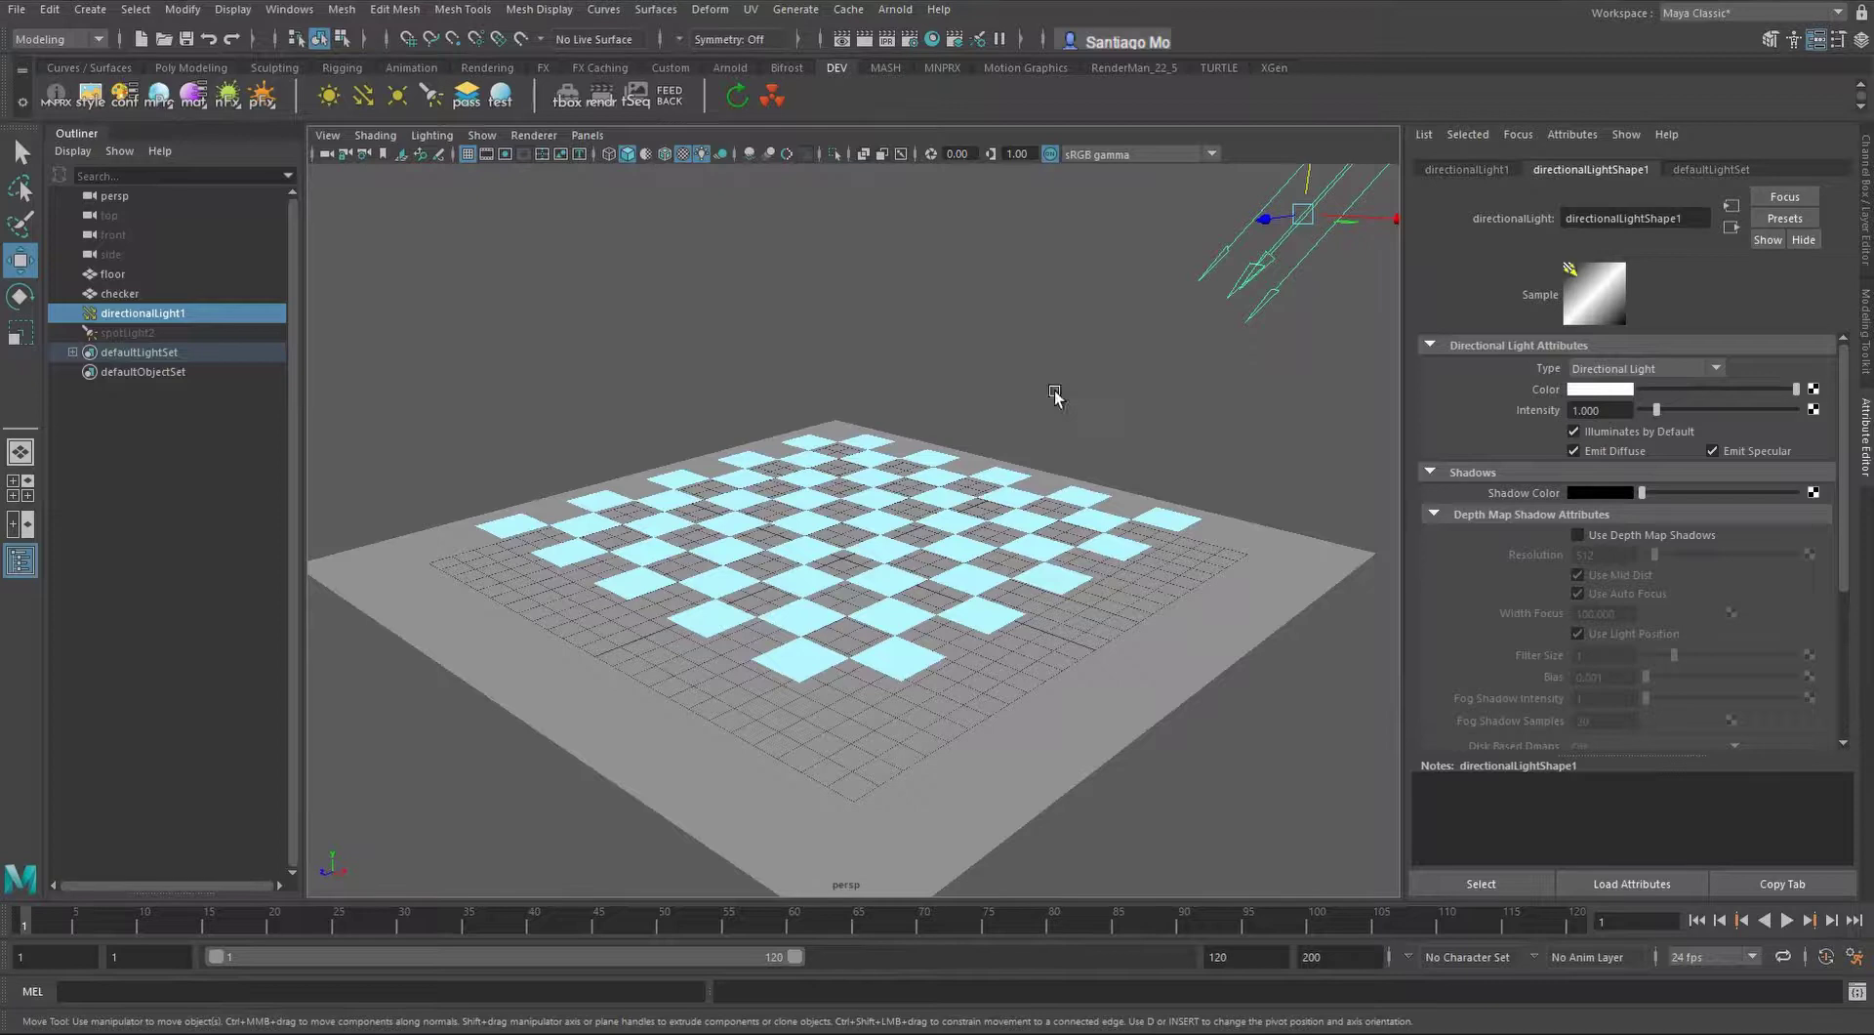
mouse_move(1054, 395)
left_mouse_down("alt")
mouse_move(891, 430)
mouse_move(1038, 401)
left_mouse_up("alt")
left_click(927, 615)
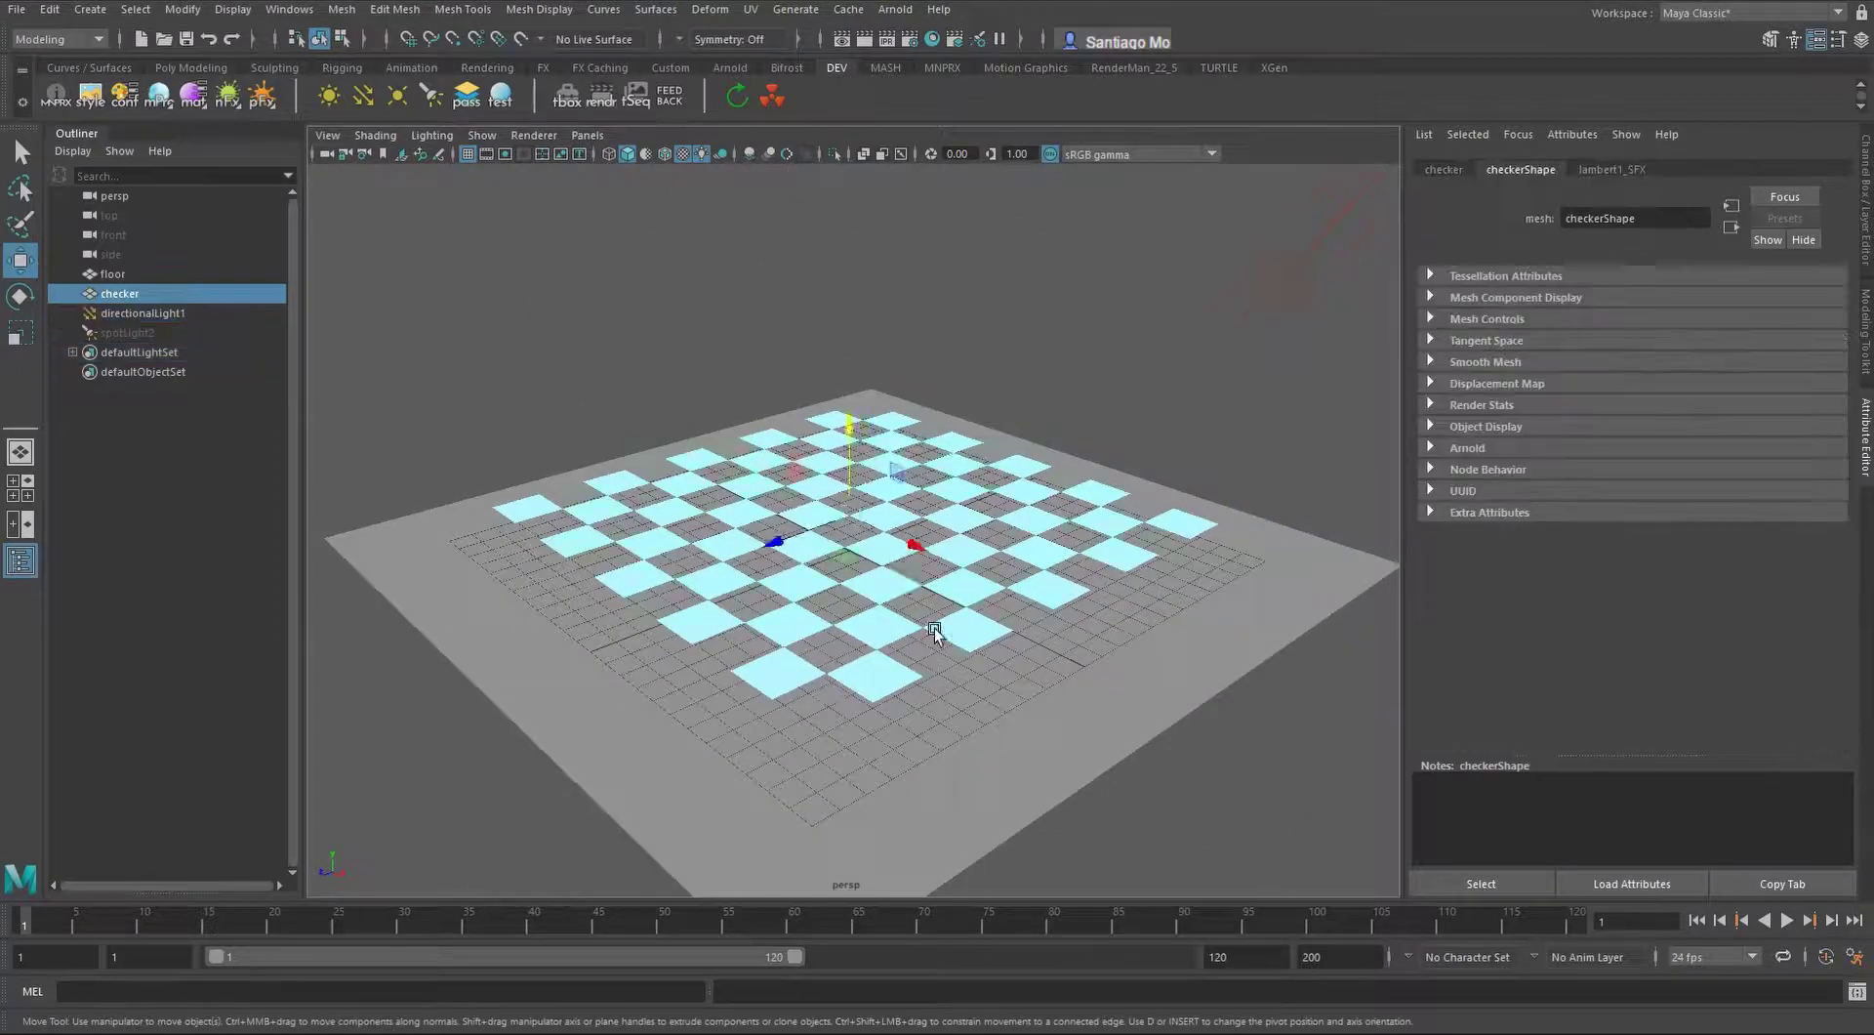
left_click_drag(934, 628, 1023, 544, "alt")
scroll(934, 615, "up", 3)
left_click(1028, 602)
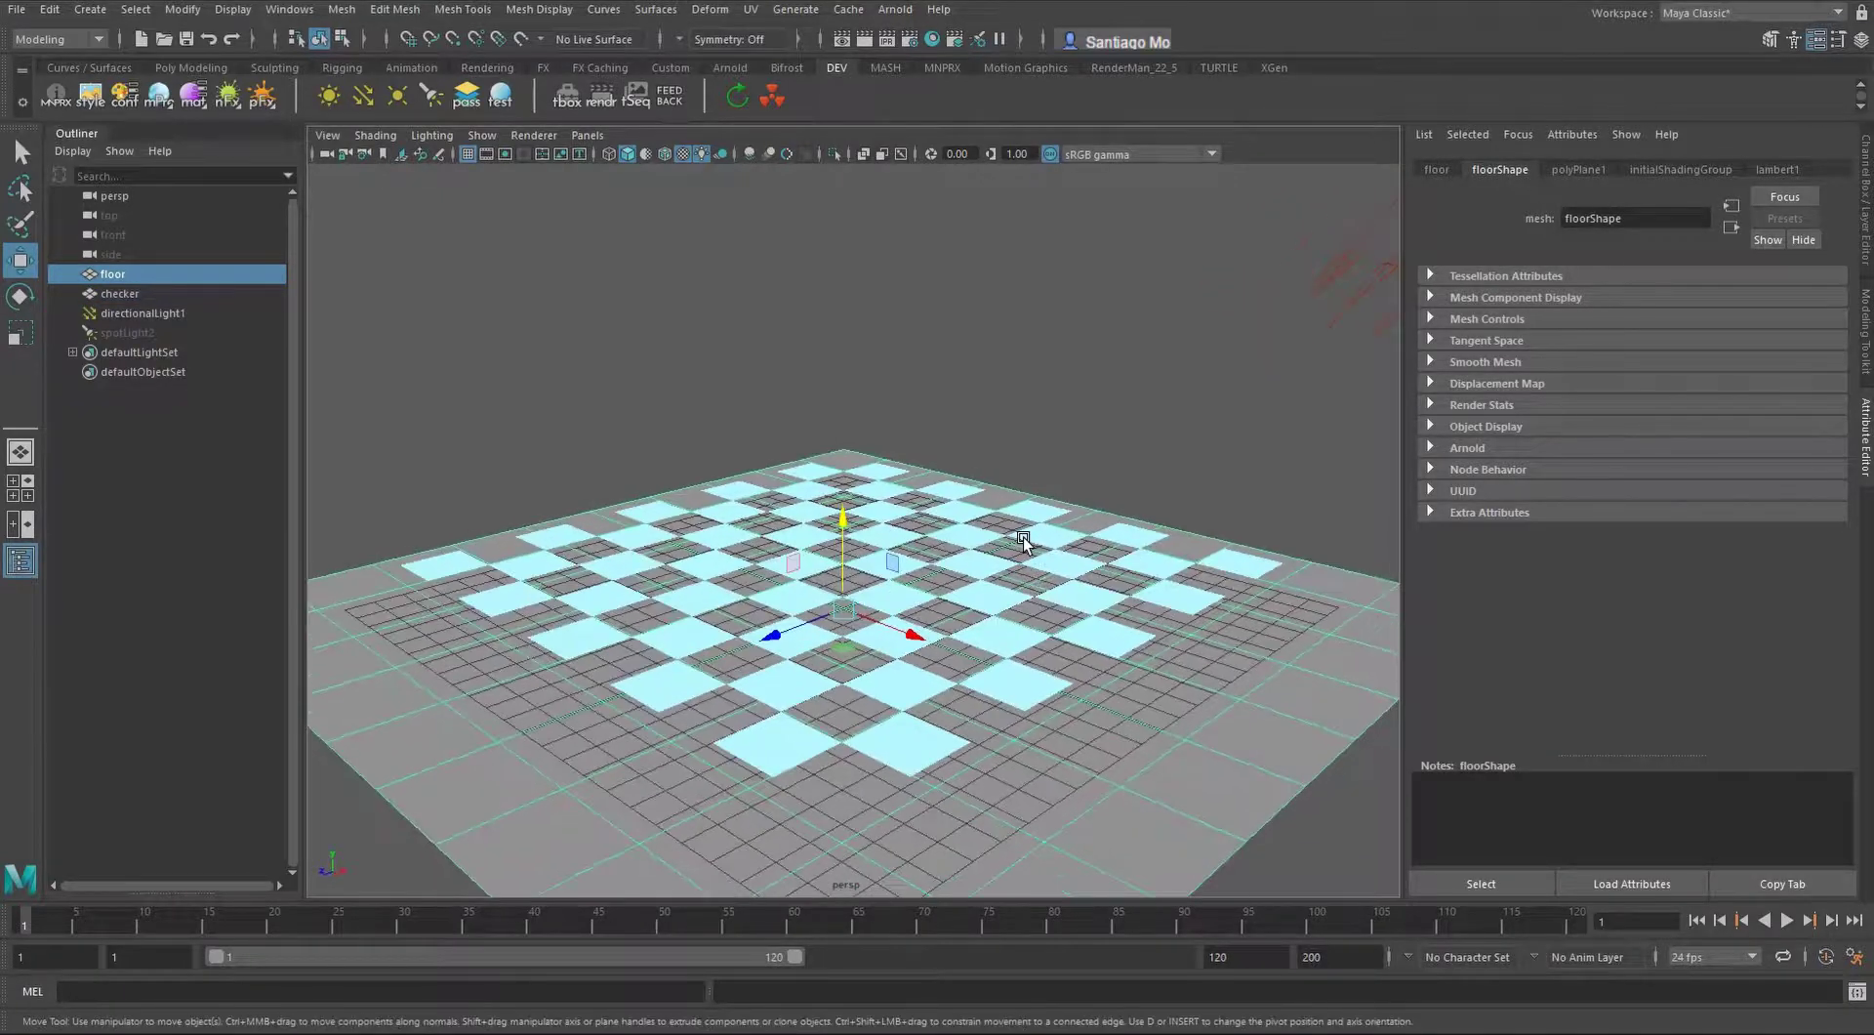
left_click(722, 154)
Enable Use Depth Map Shadows on directionalLight1
left_click_drag(990, 525, 974, 611, "alt")
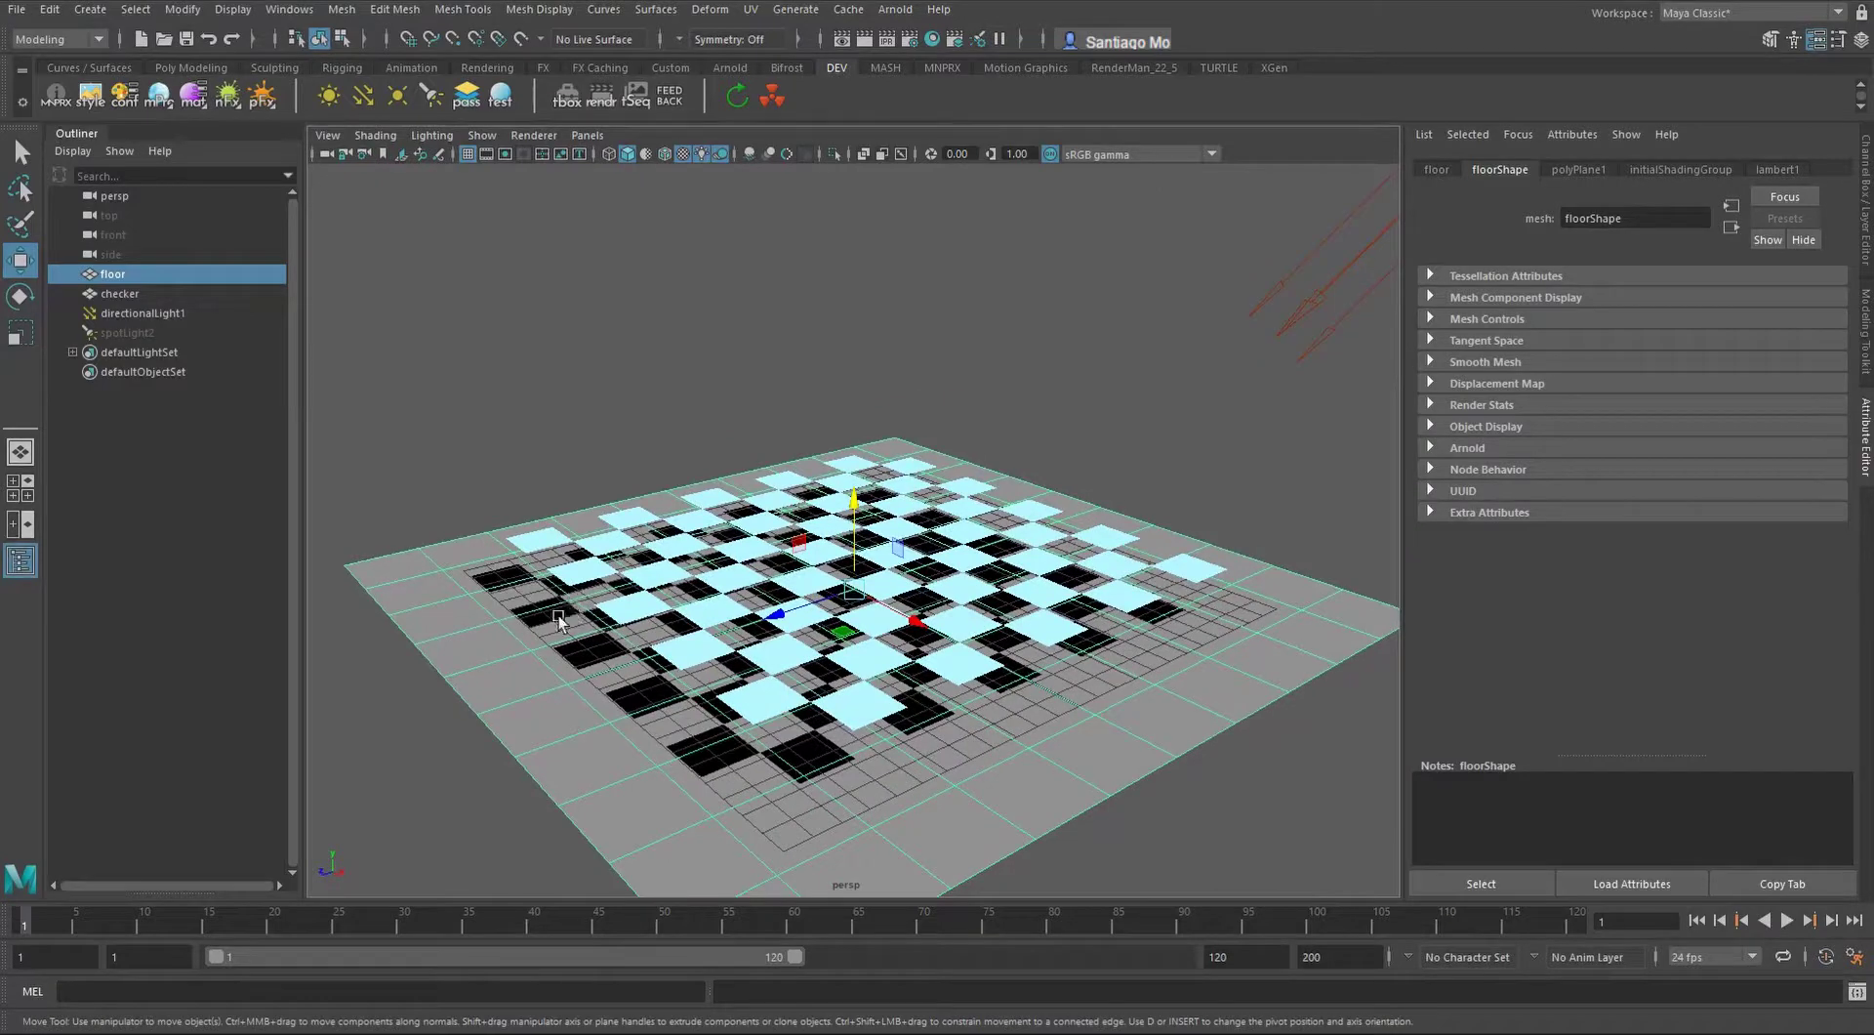
left_click_drag(558, 615, 805, 630, "alt")
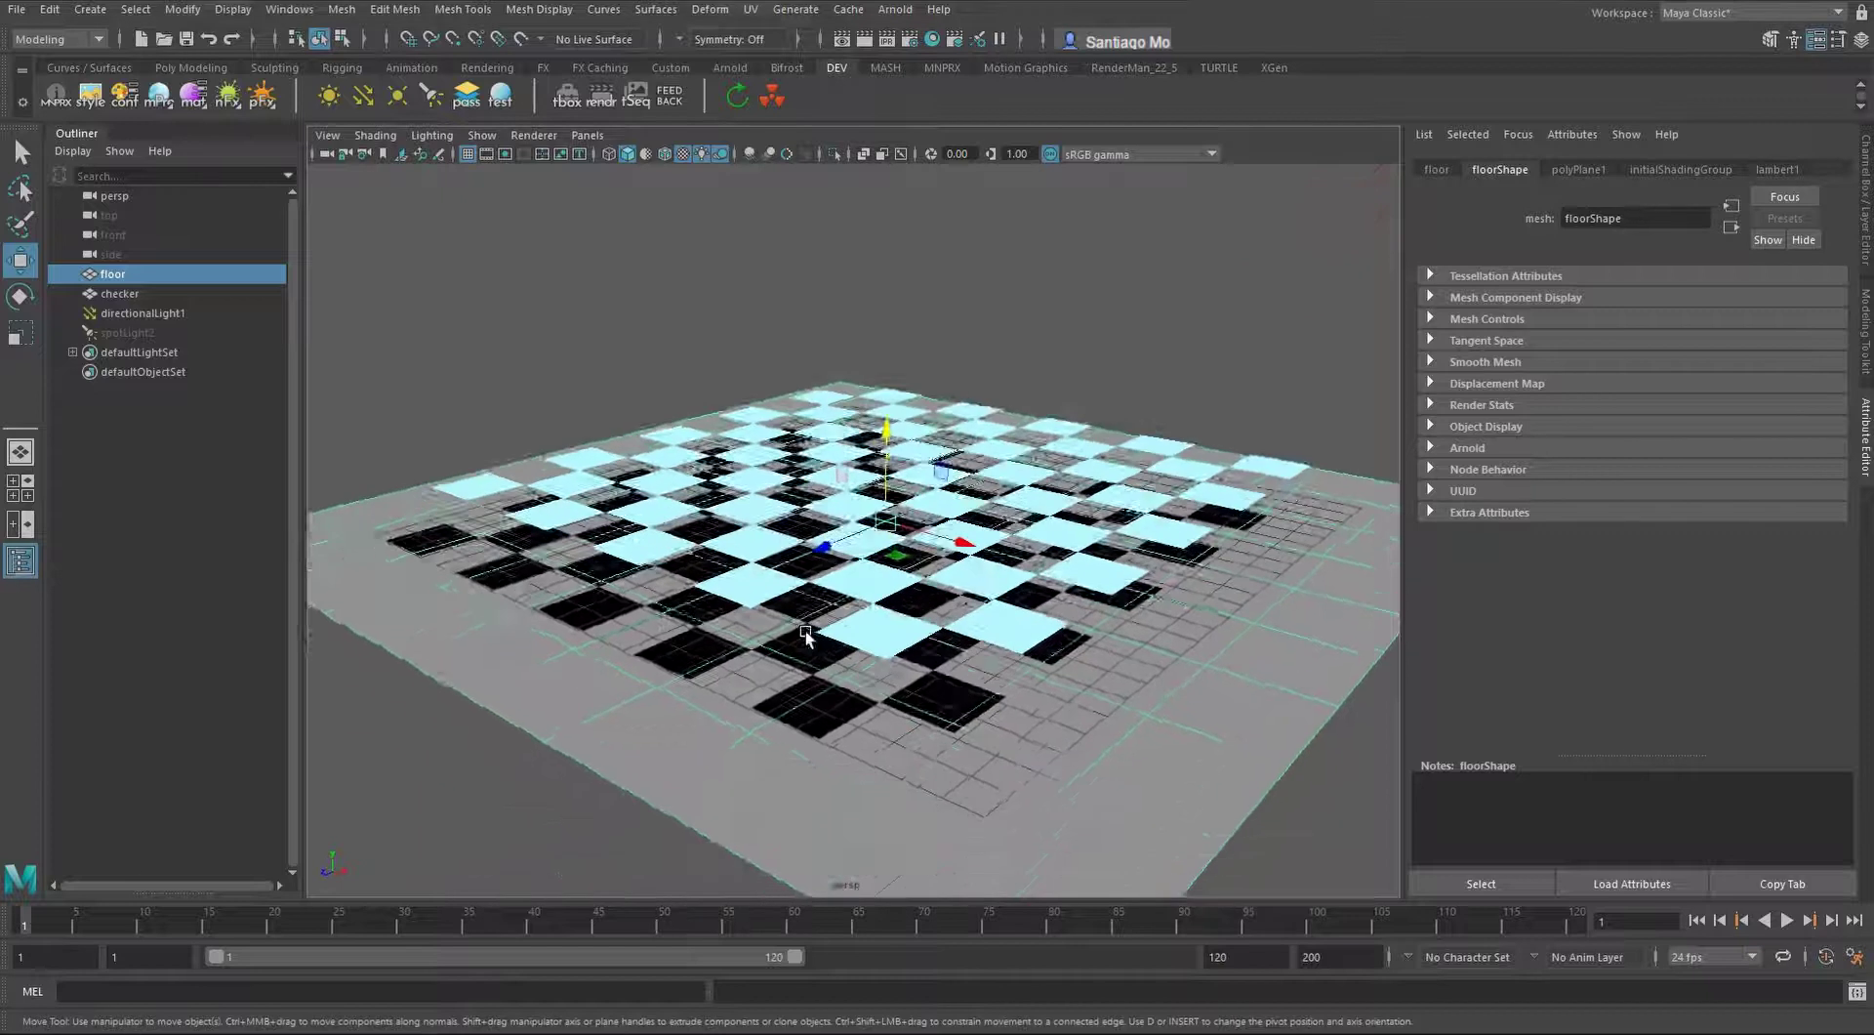
scroll(806, 630, "up", 2)
scroll(720, 675, "up", 7)
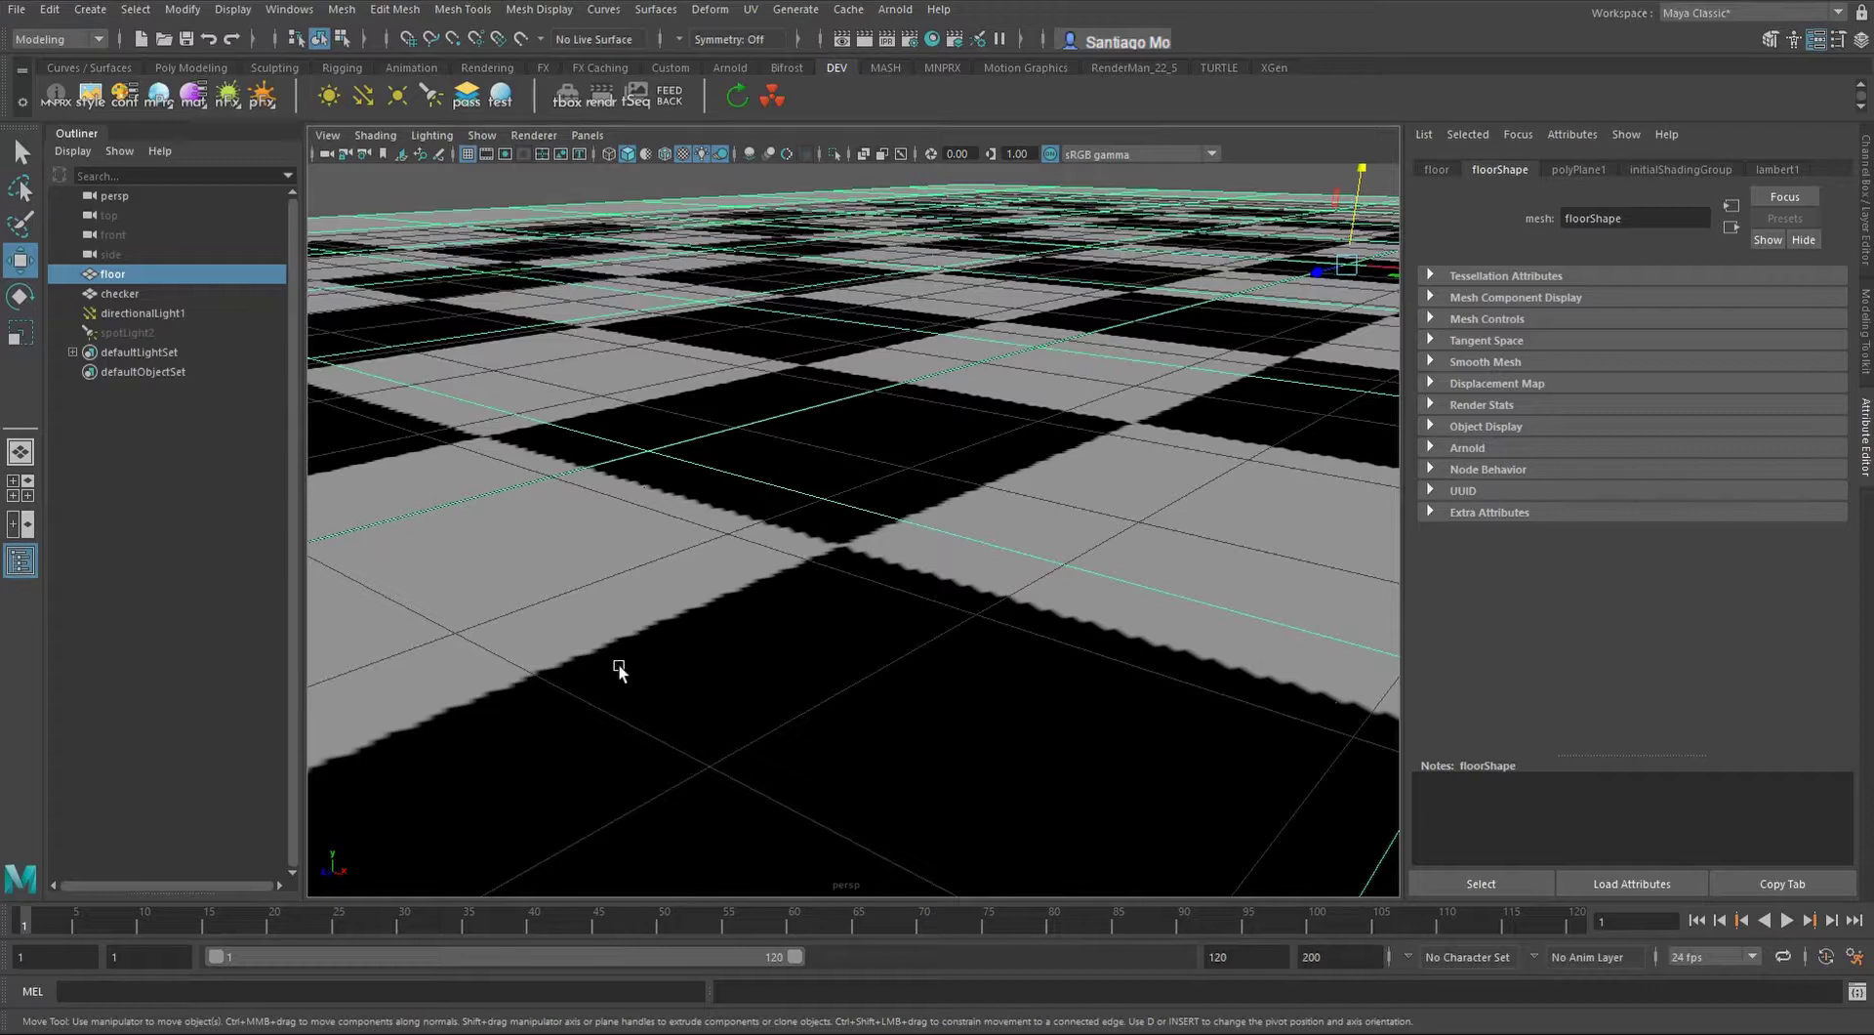
scroll(759, 629, "down", 15)
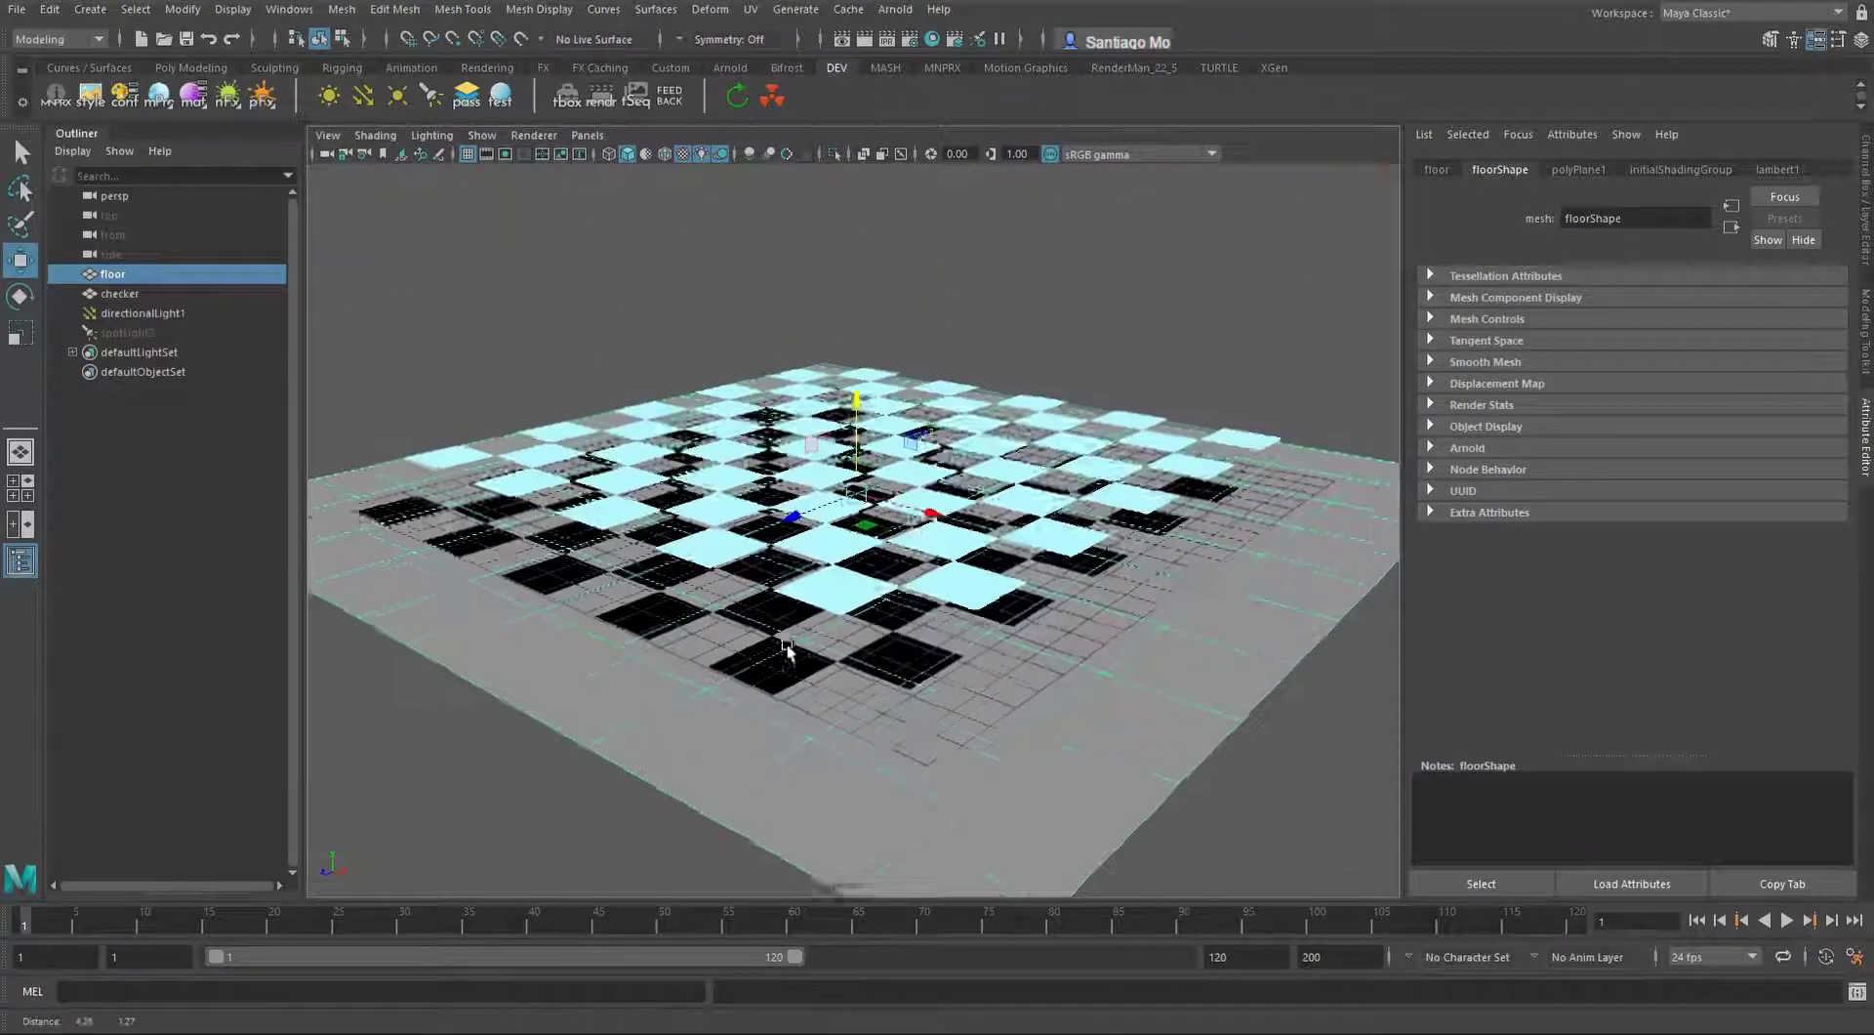
middle_click_drag(891, 561, 902, 676, "alt")
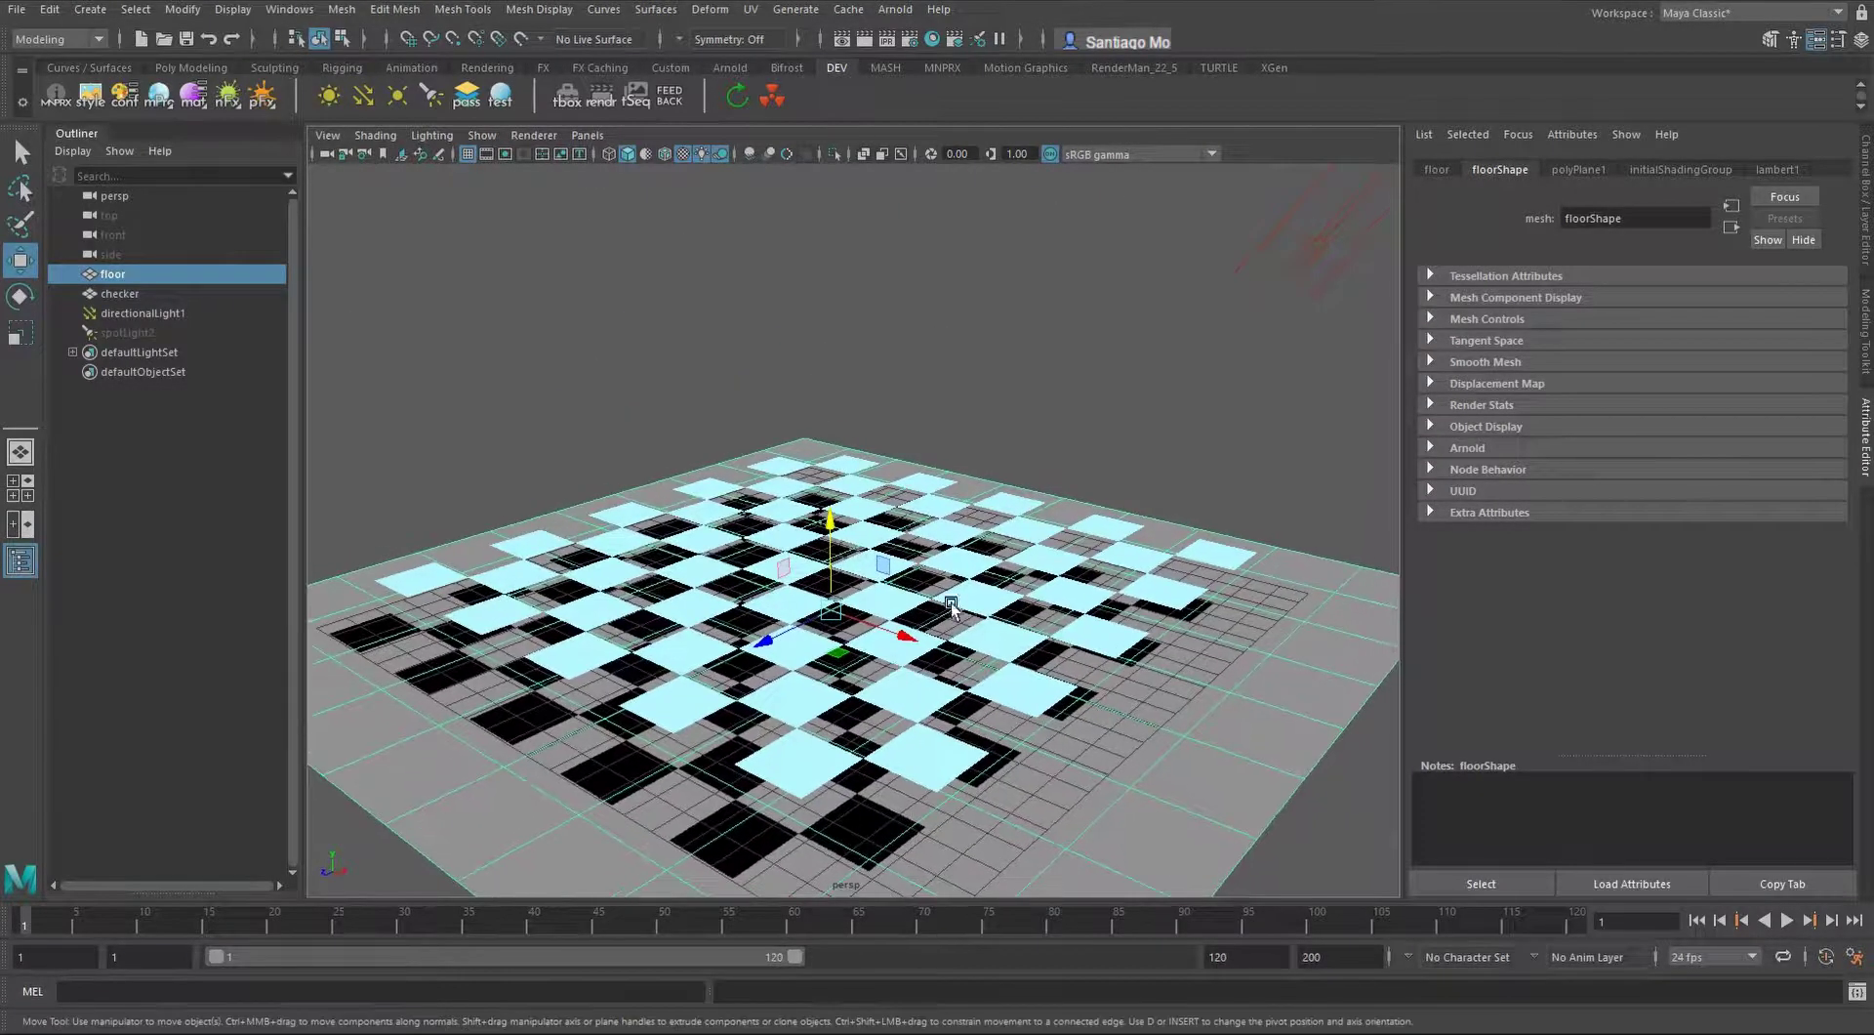
left_click(1312, 253)
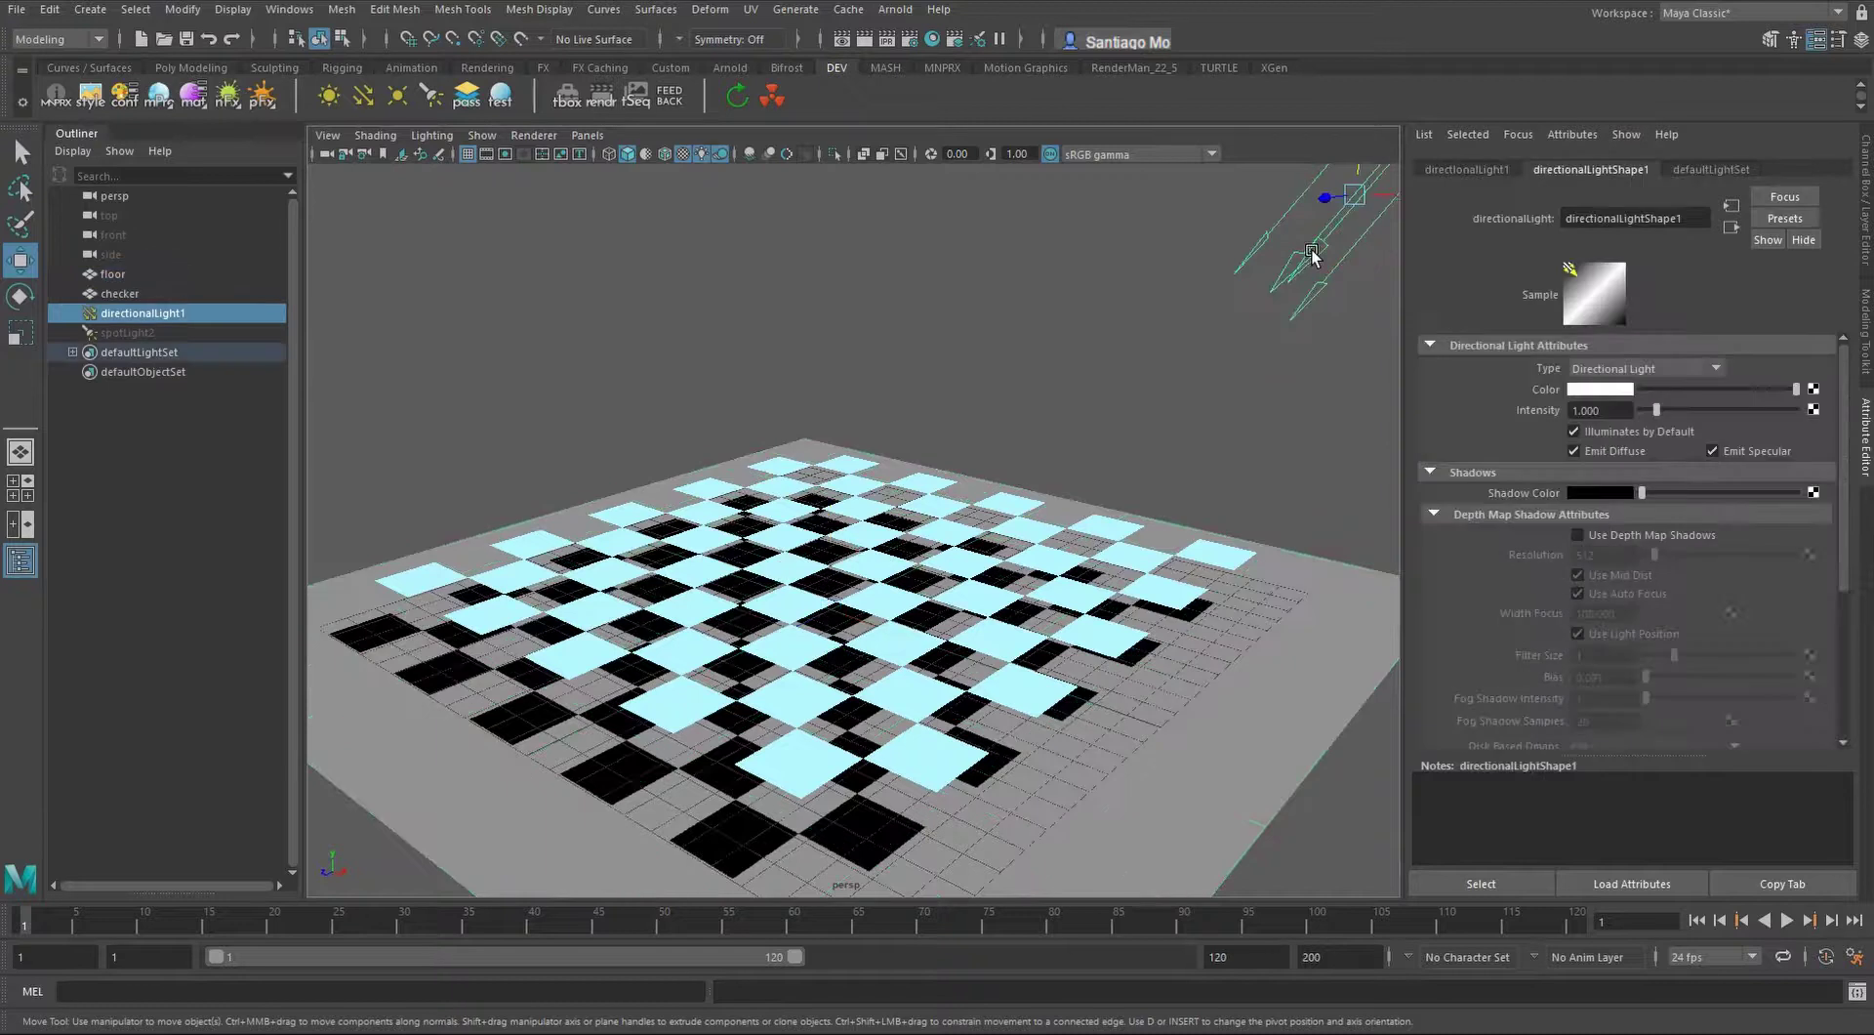
left_click(1577, 534)
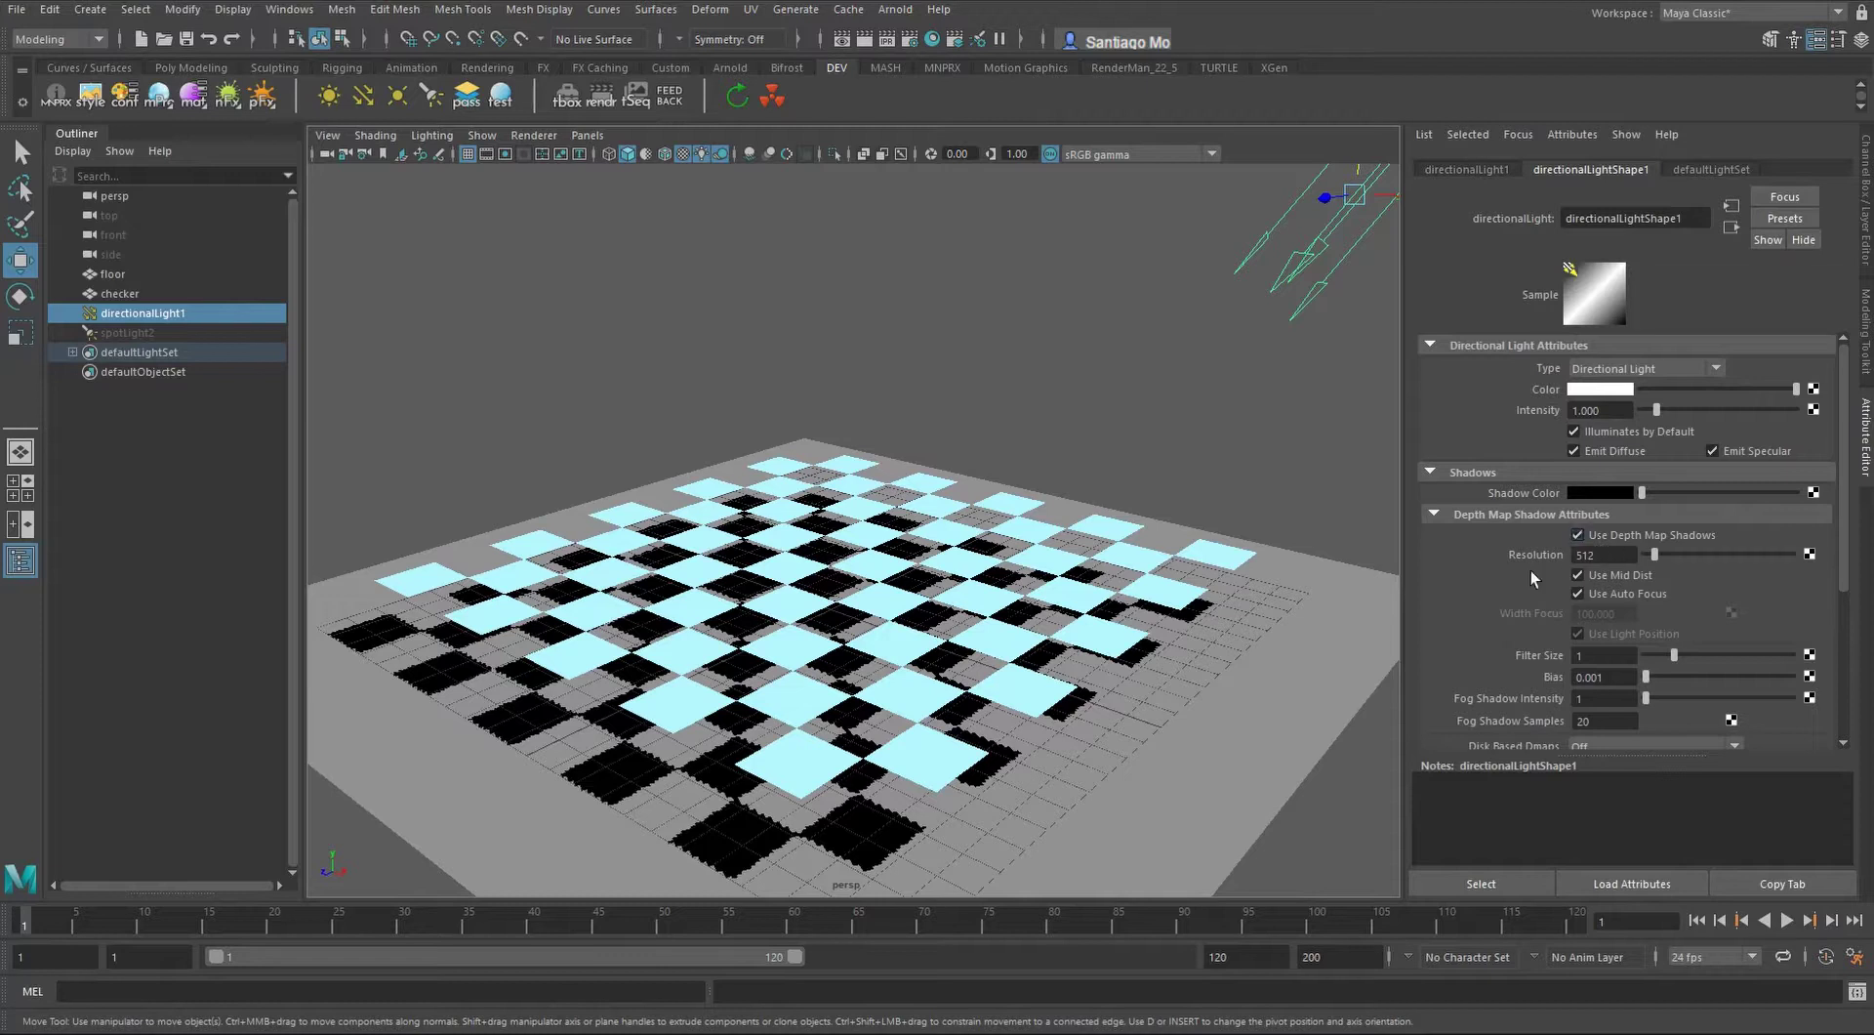
Set the directional light's depth map shadow resolution to 4096
left_click_drag(972, 792, 1044, 666, "alt")
scroll(1044, 666, "up", 3)
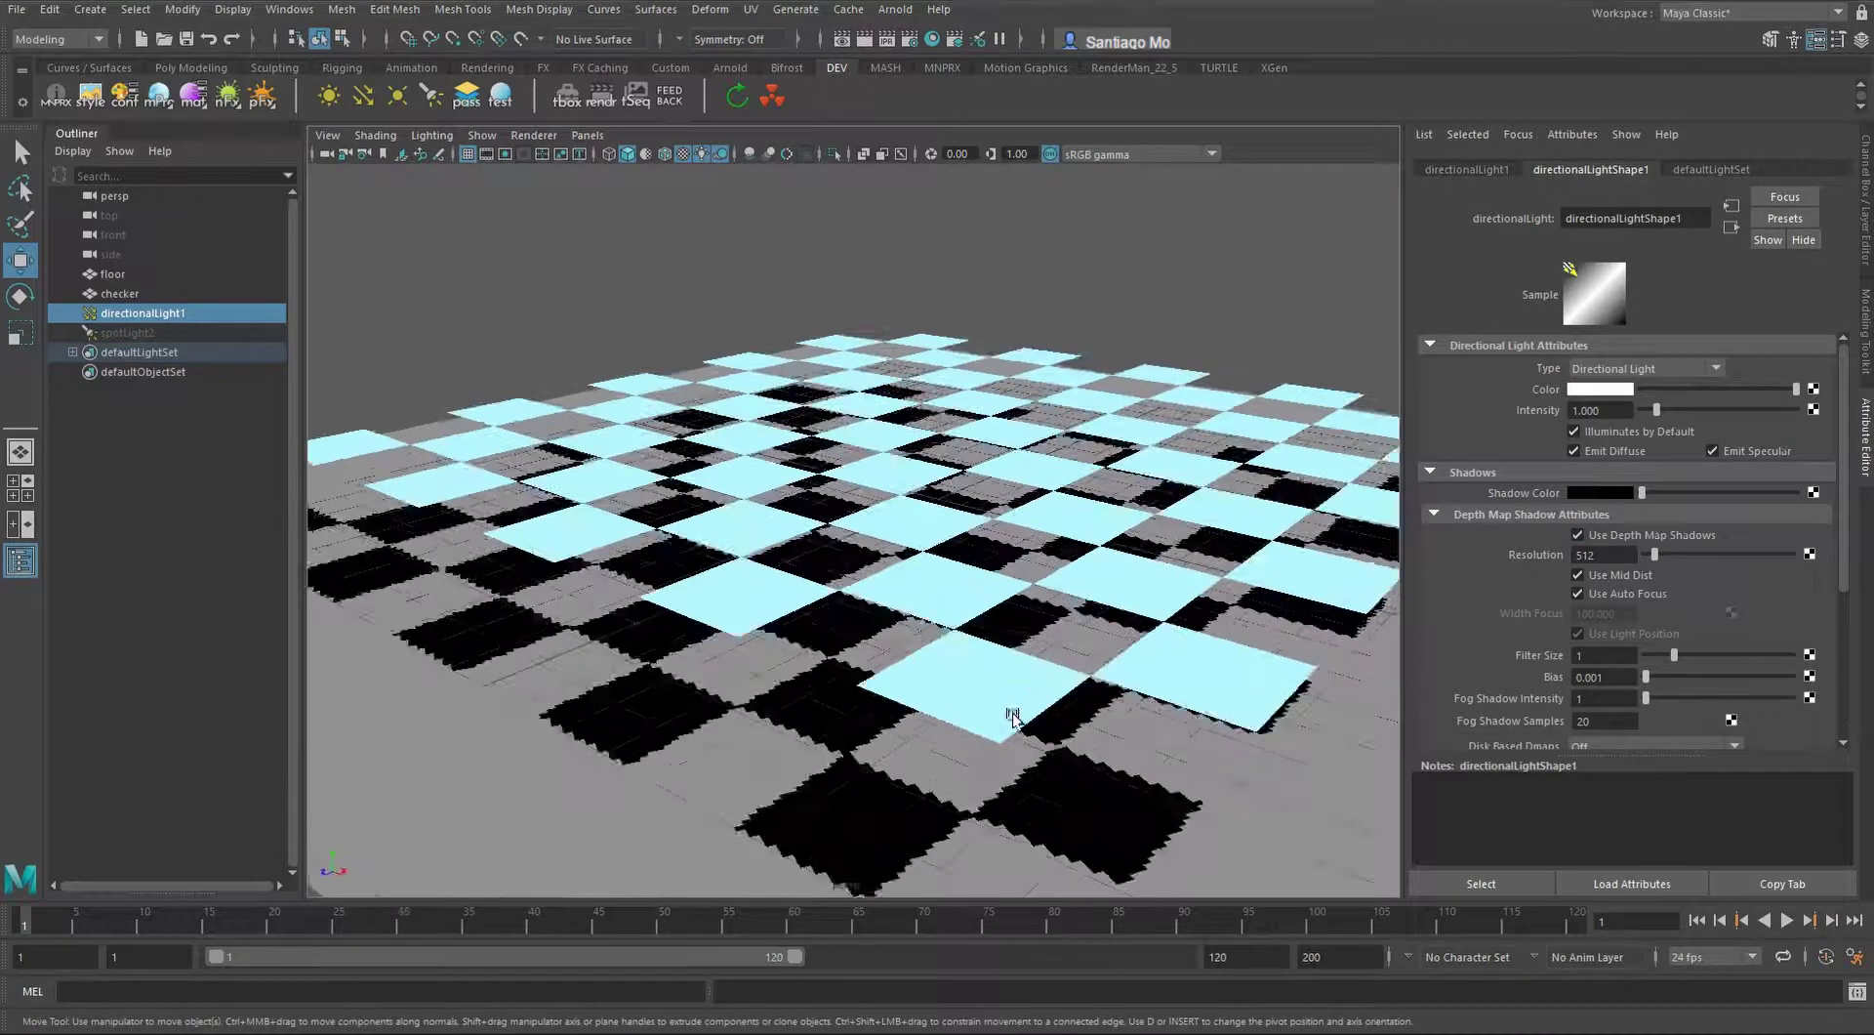
middle_click_drag(1005, 724, 1000, 626, "alt")
scroll(1000, 626, "up", 3)
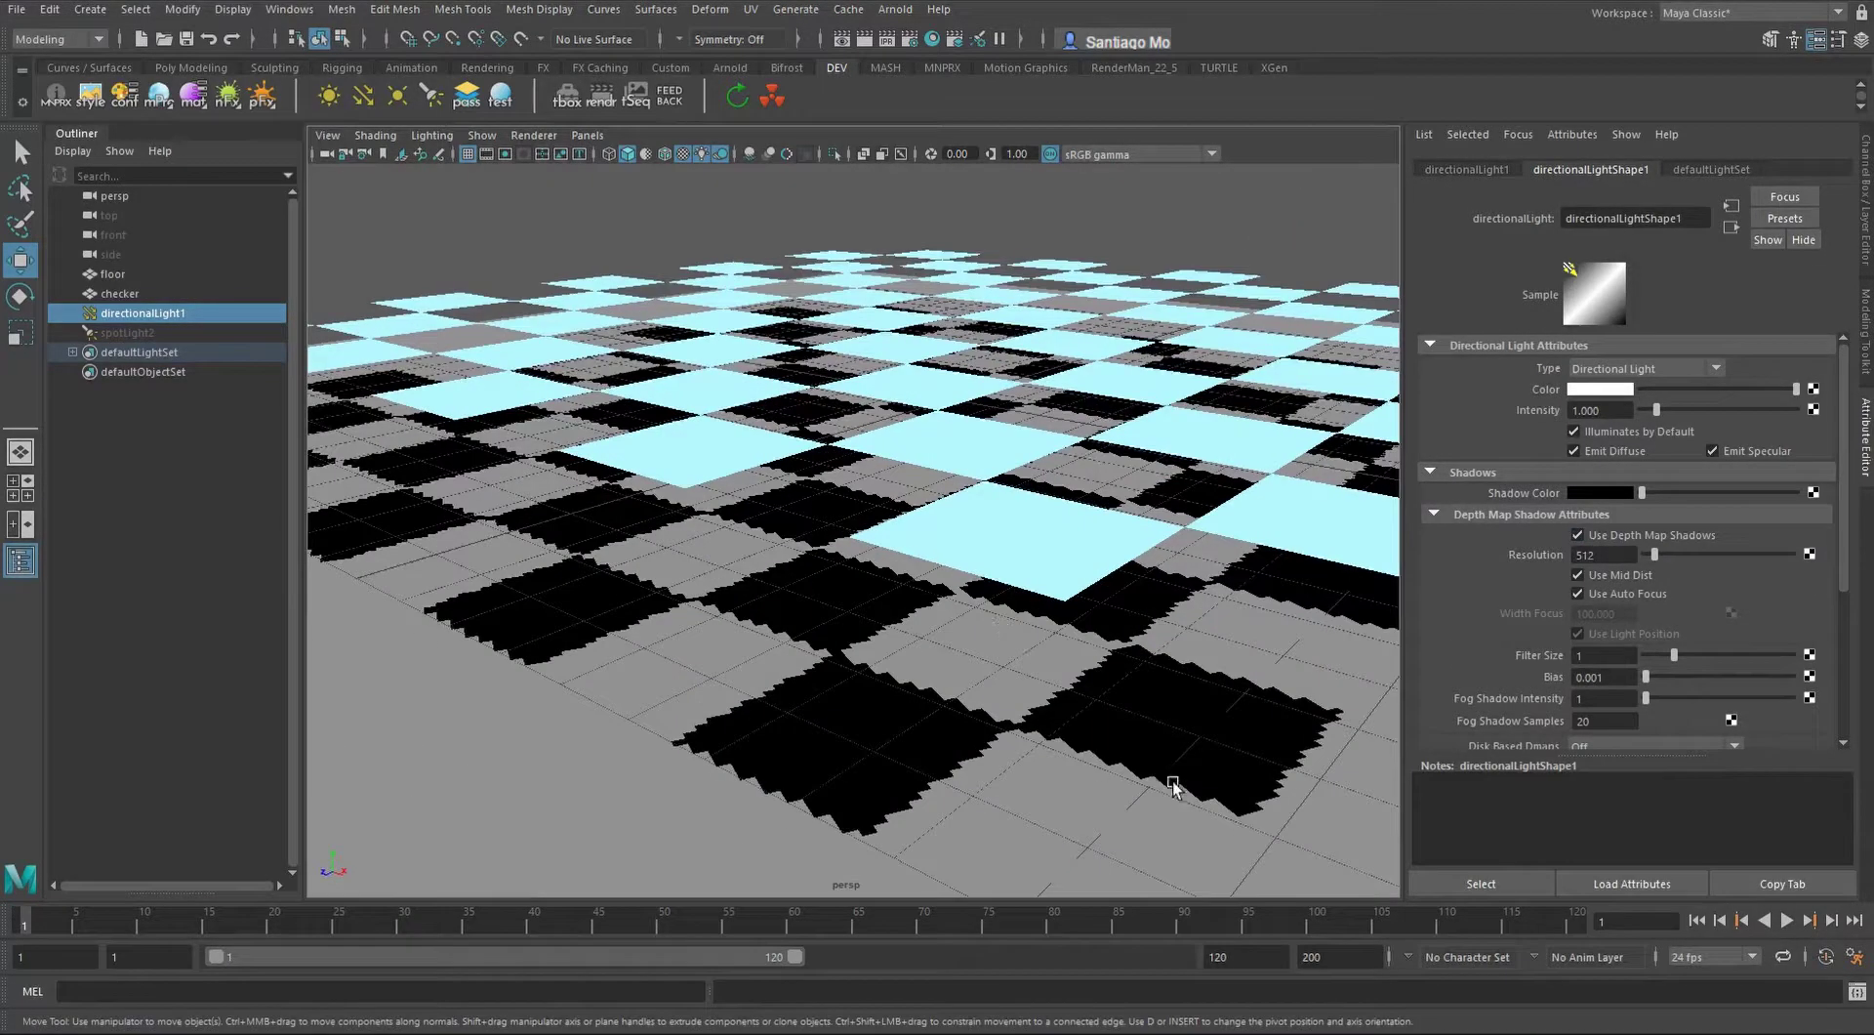
left_click_drag(1173, 786, 1105, 741, "alt")
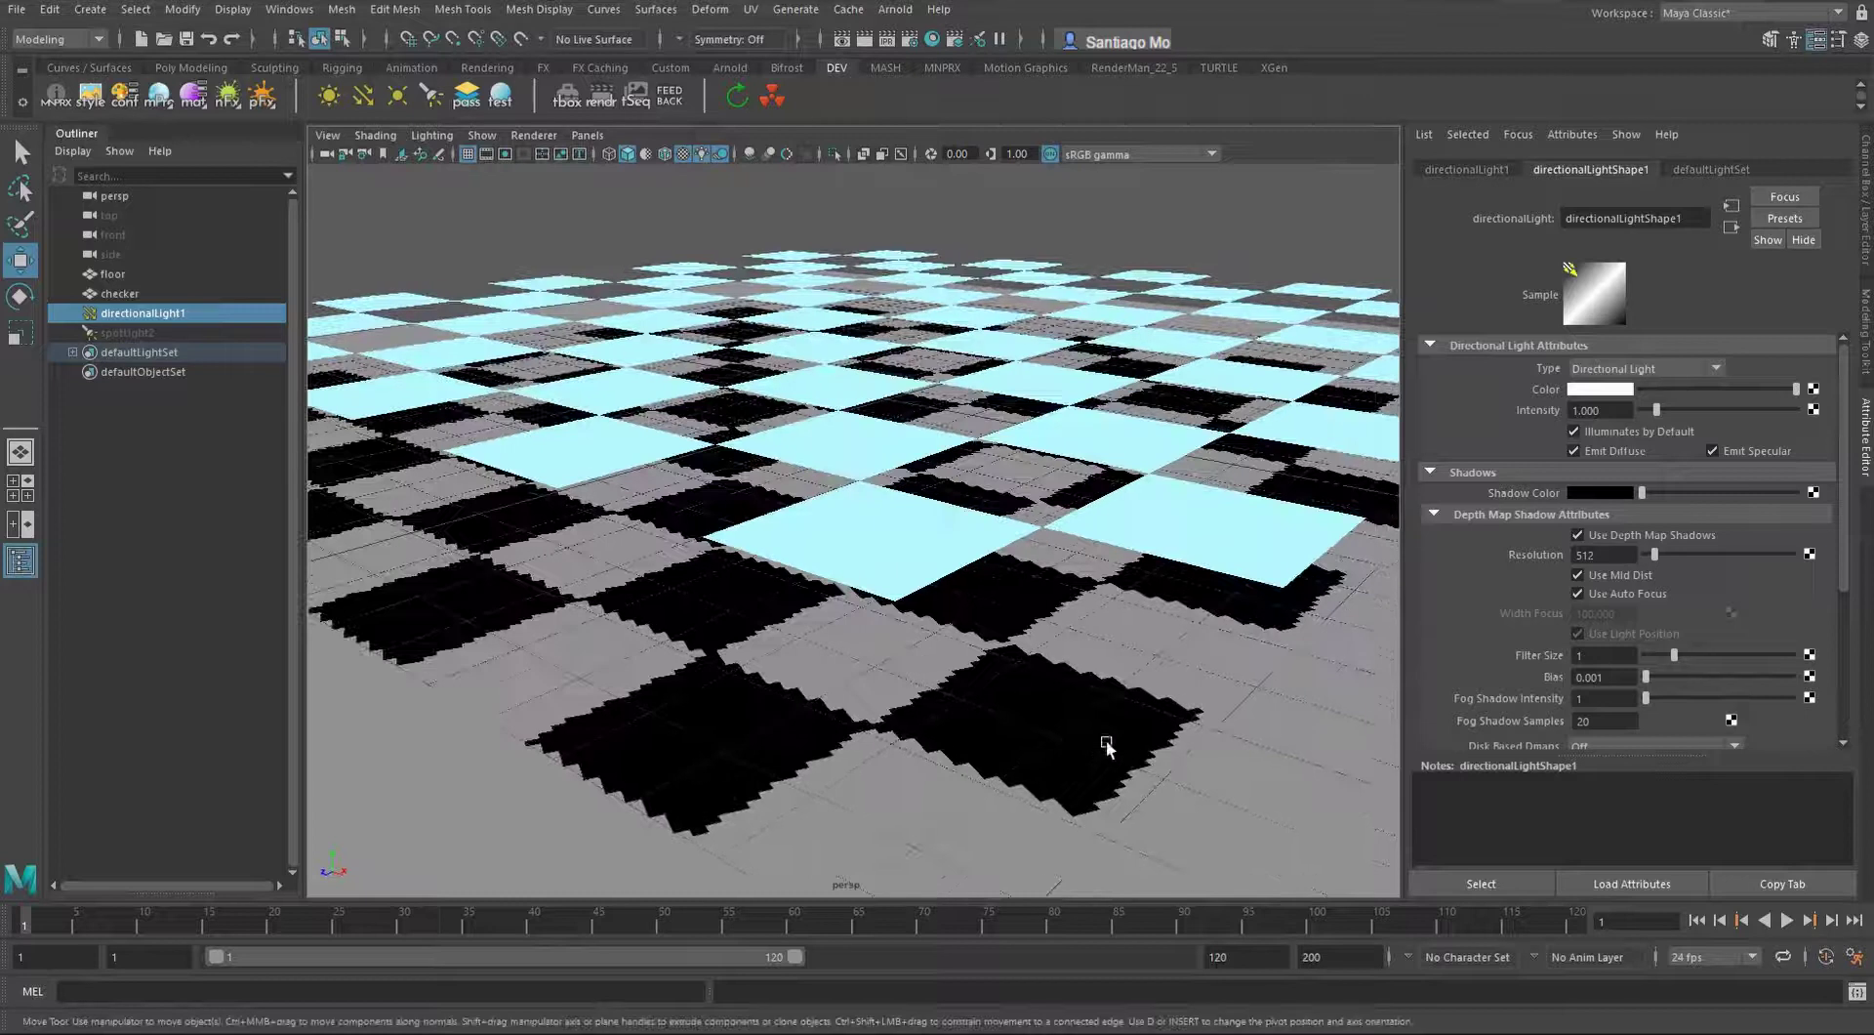
double_click(1609, 552)
type("4096")
key("Return")
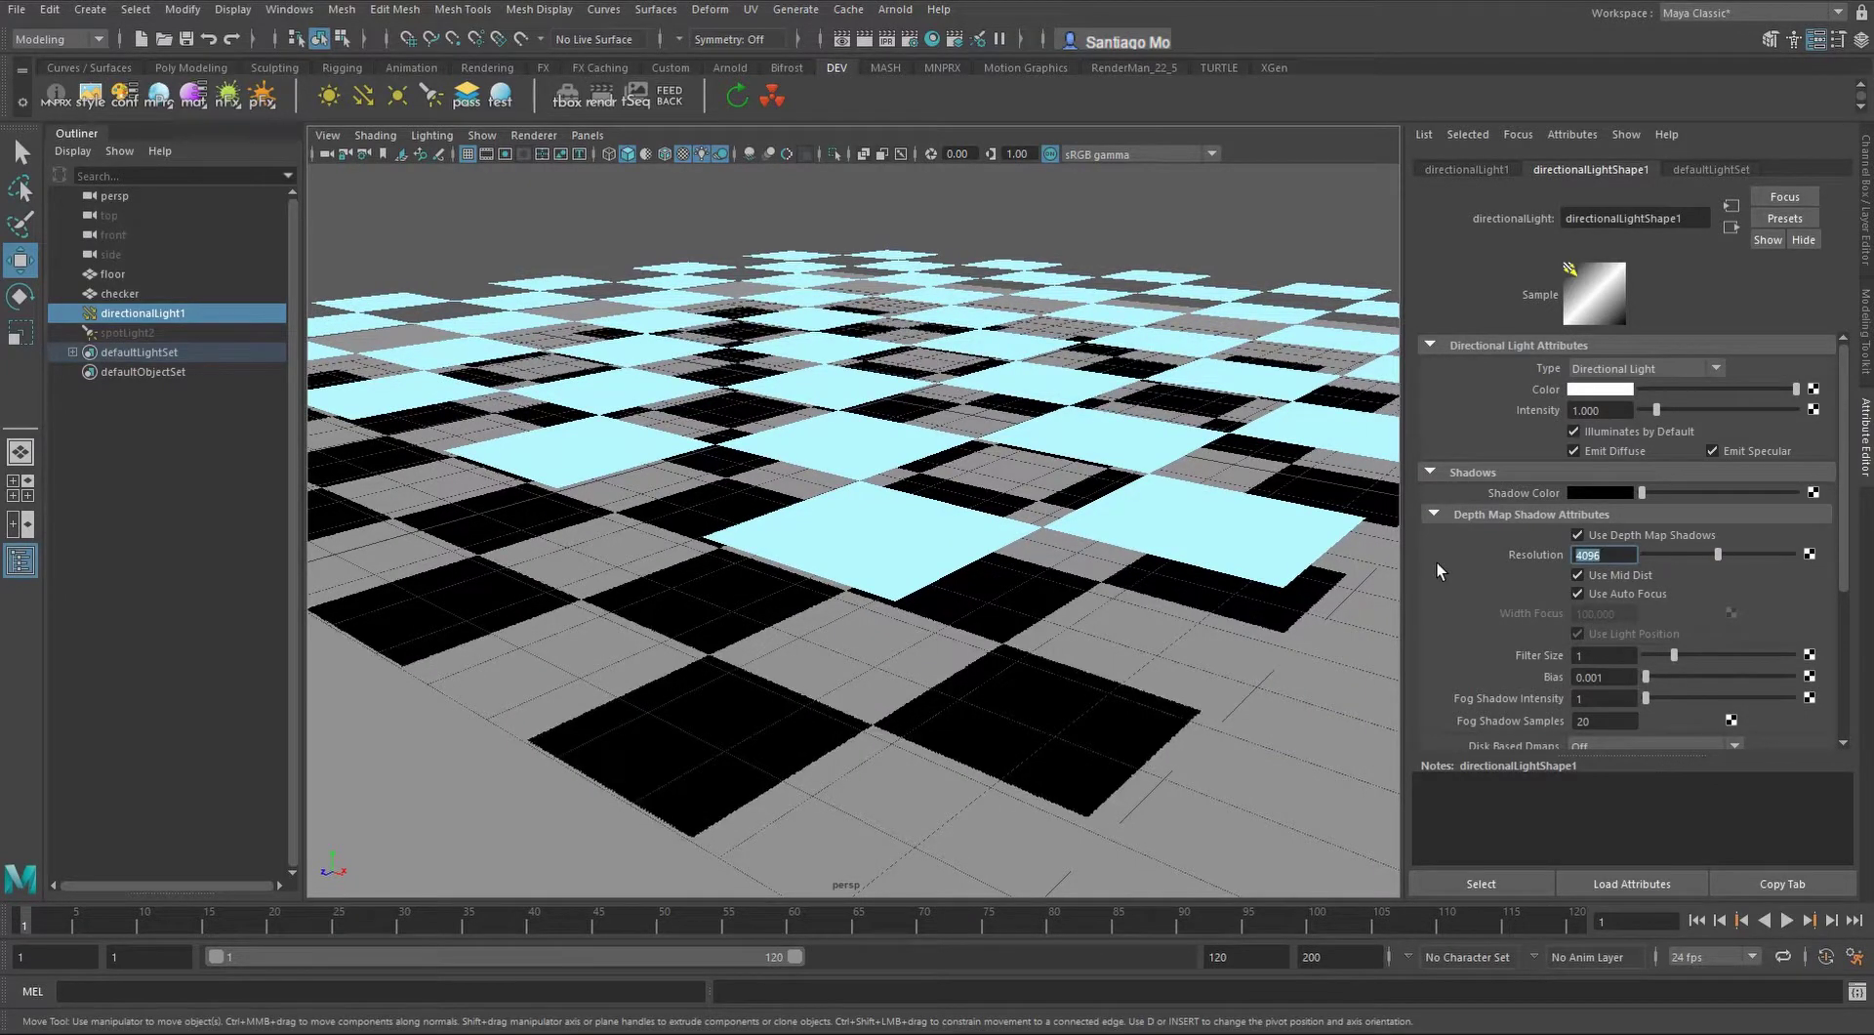
Examine the checker's shadow edges up close and the light's shadow coverage over the whole floor from several angles
scroll(1103, 598, "up", 8)
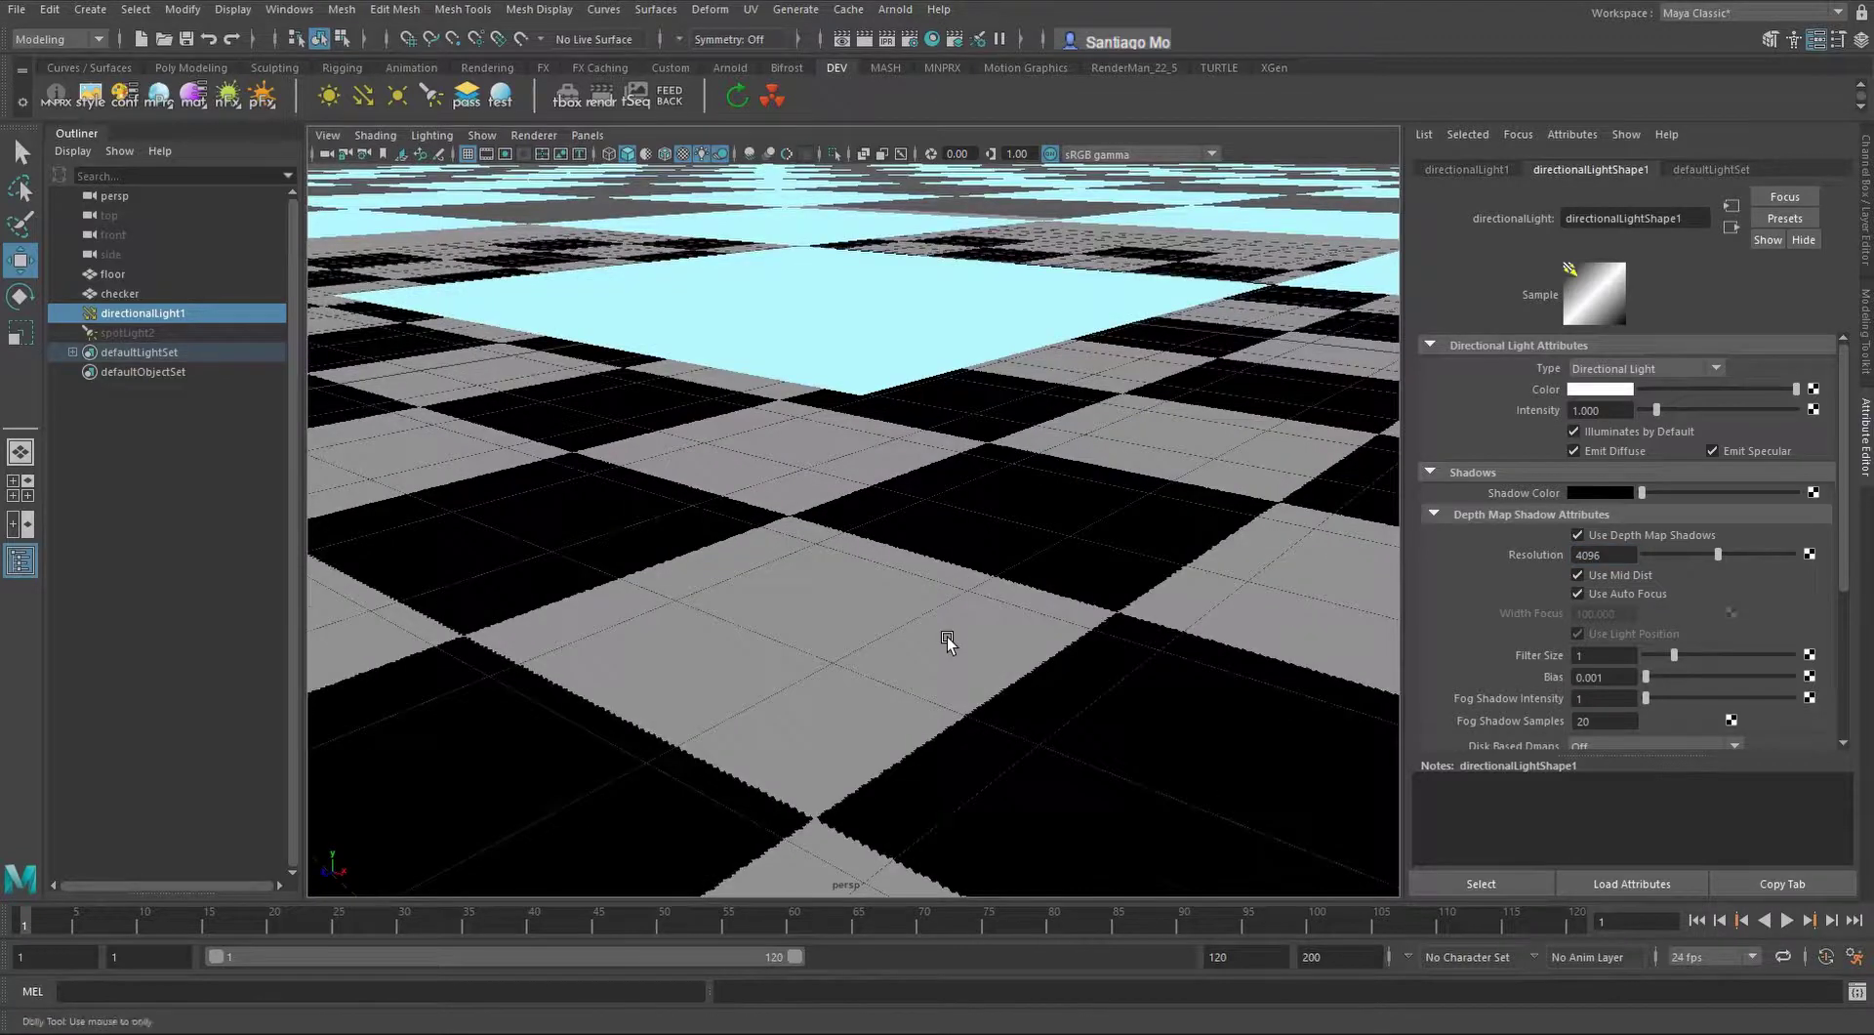
scroll(950, 635, "up", 6)
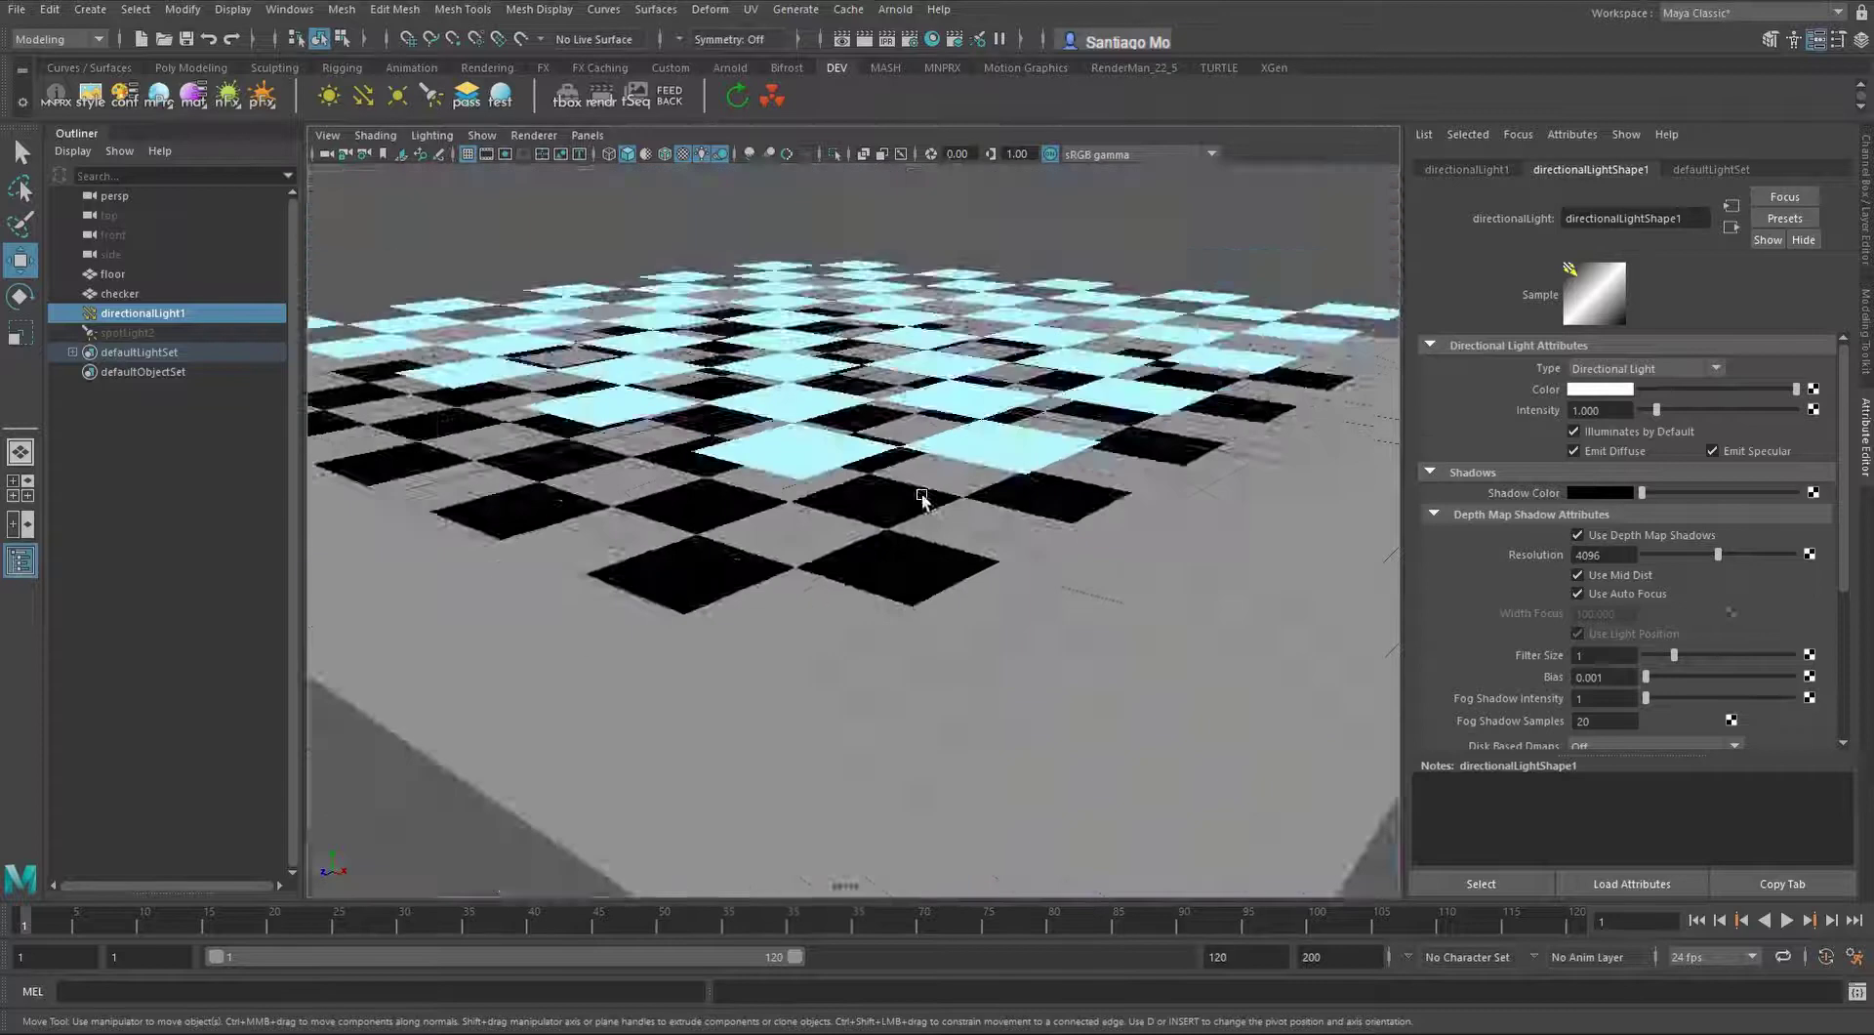
scroll(888, 559, "up", 10)
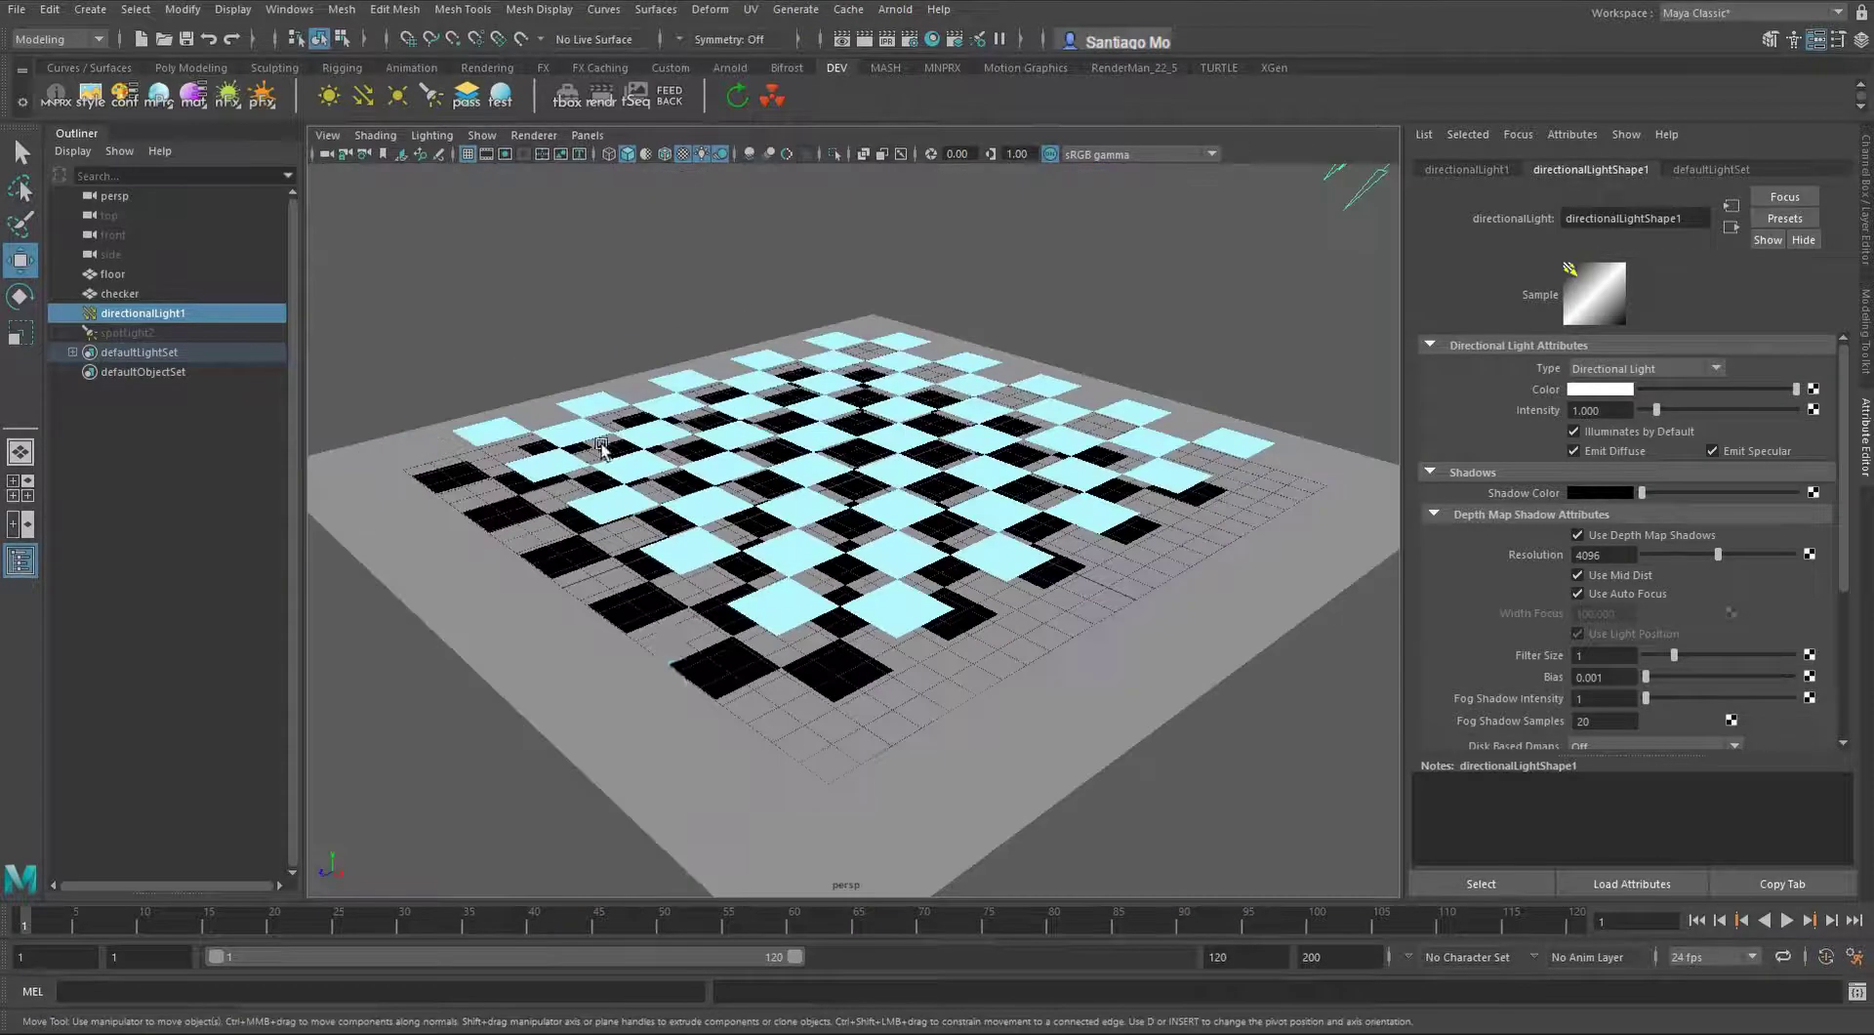
mouse_move(1006, 527)
left_mouse_down("alt")
mouse_move(976, 533)
mouse_move(1021, 524)
left_mouse_up("alt")
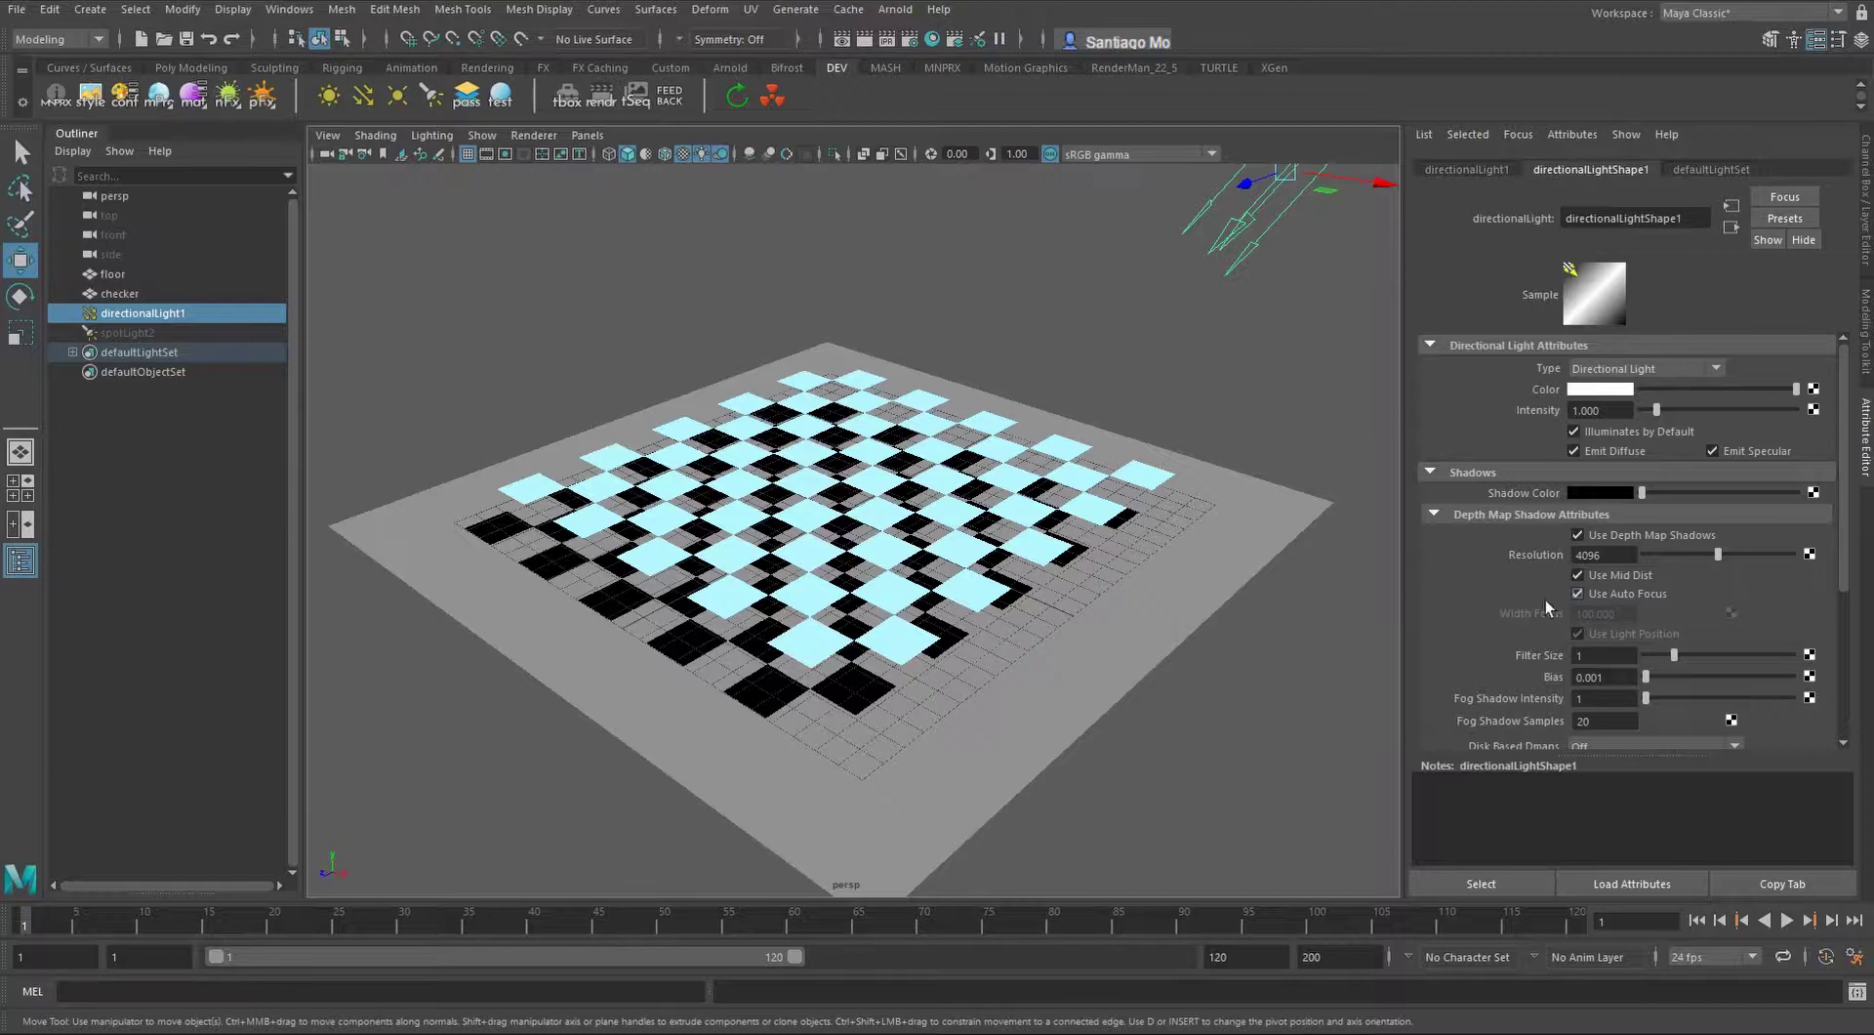
left_click_drag(1021, 545, 872, 554, "alt")
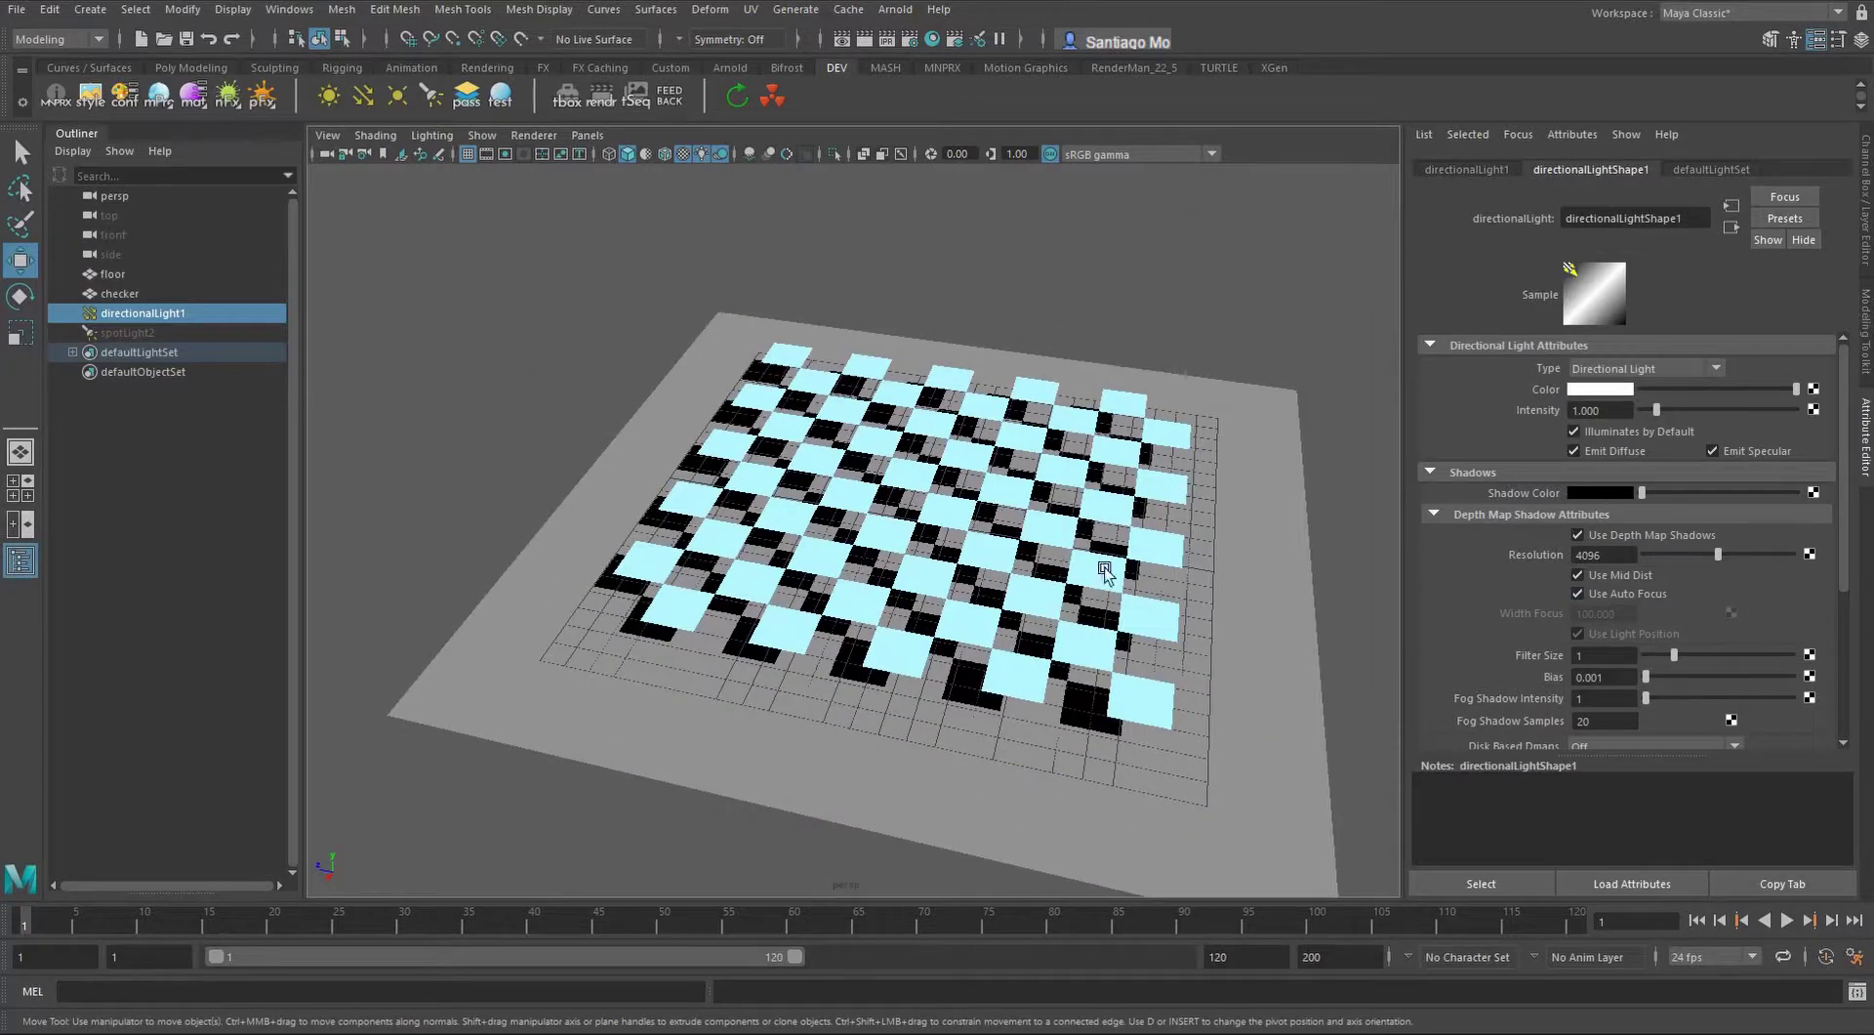
left_click_drag(652, 590, 808, 593, "alt")
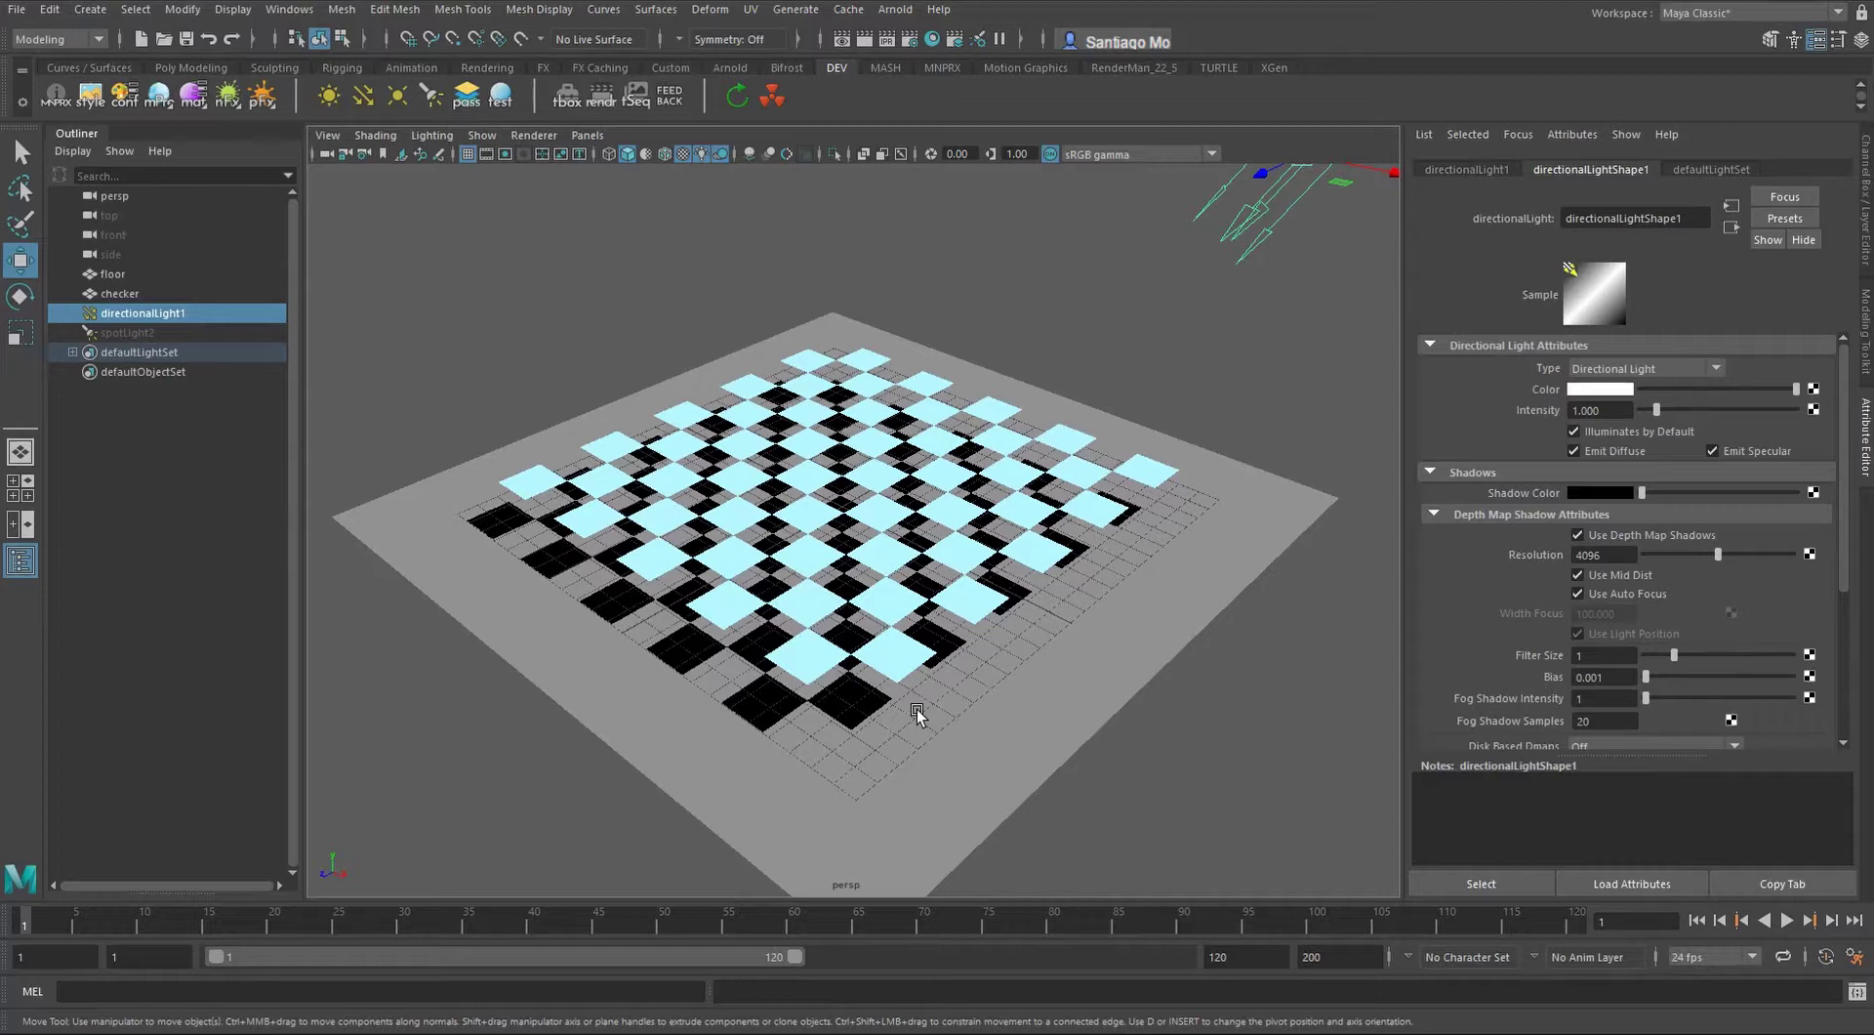
scroll(888, 574, "down", 1)
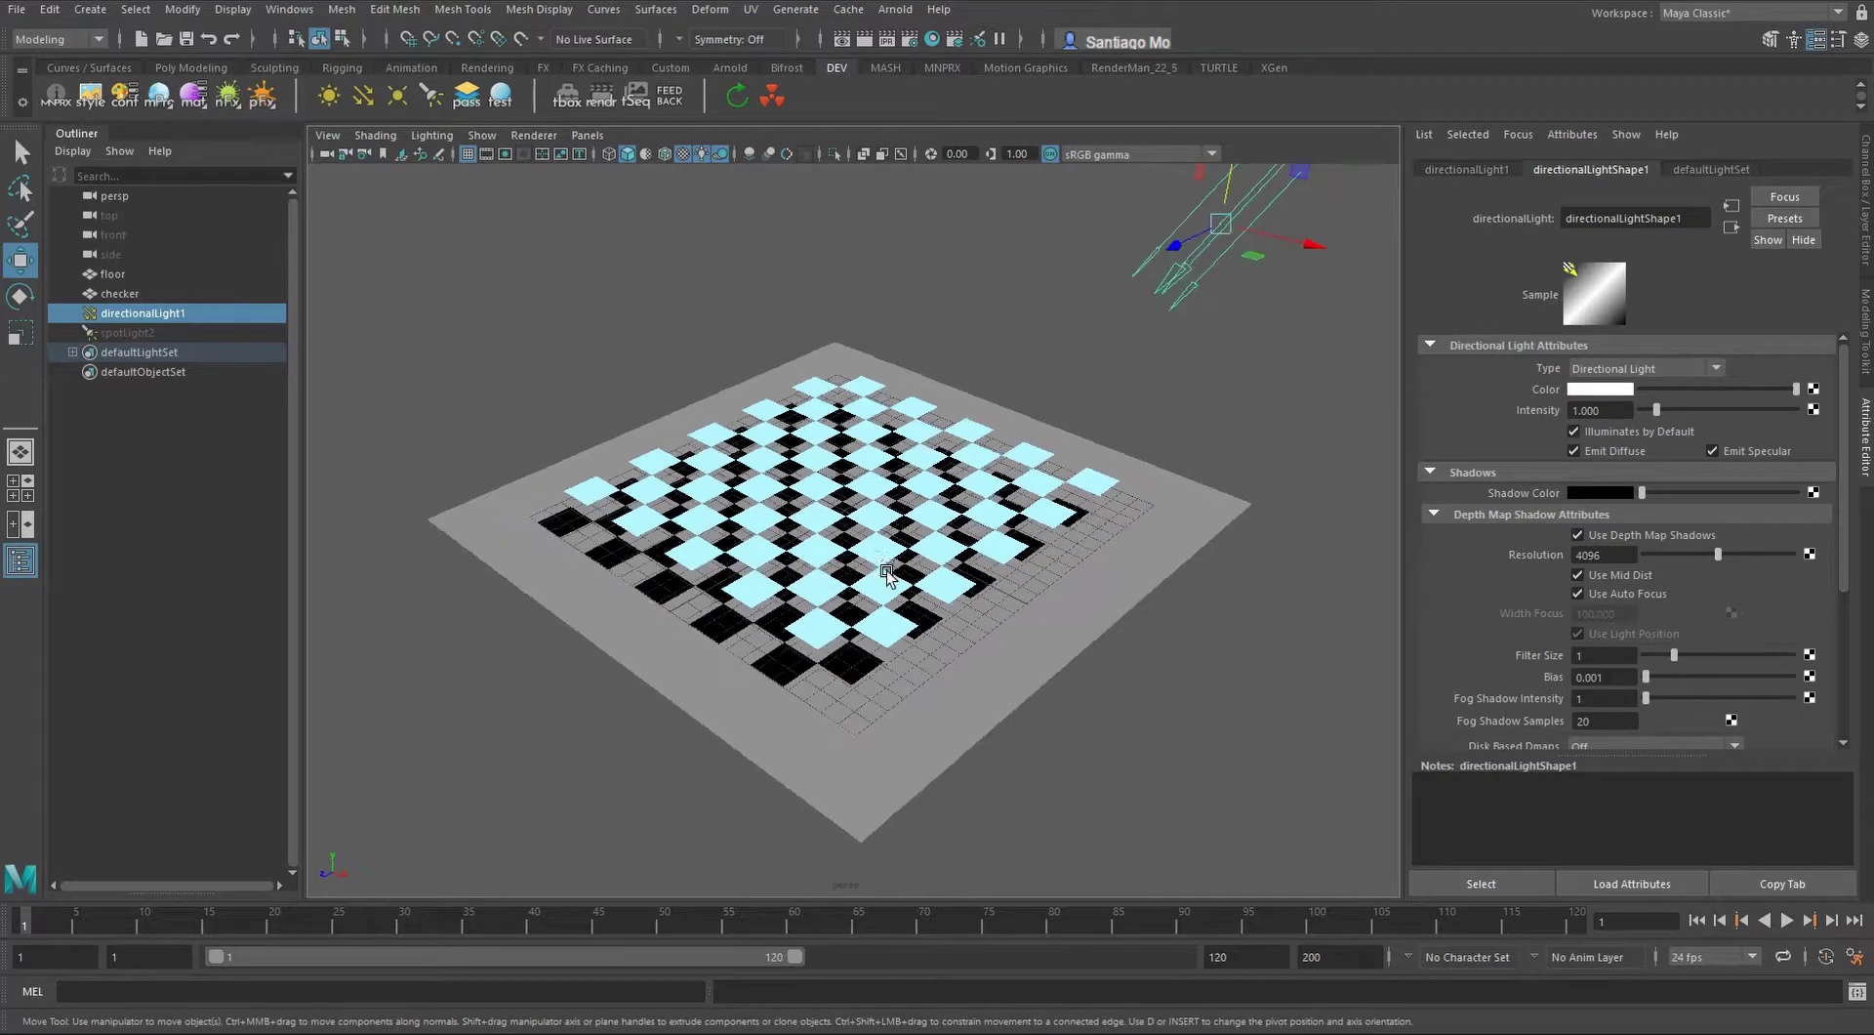
left_click_drag(984, 548, 673, 605, "alt")
scroll(948, 547, "down", 1)
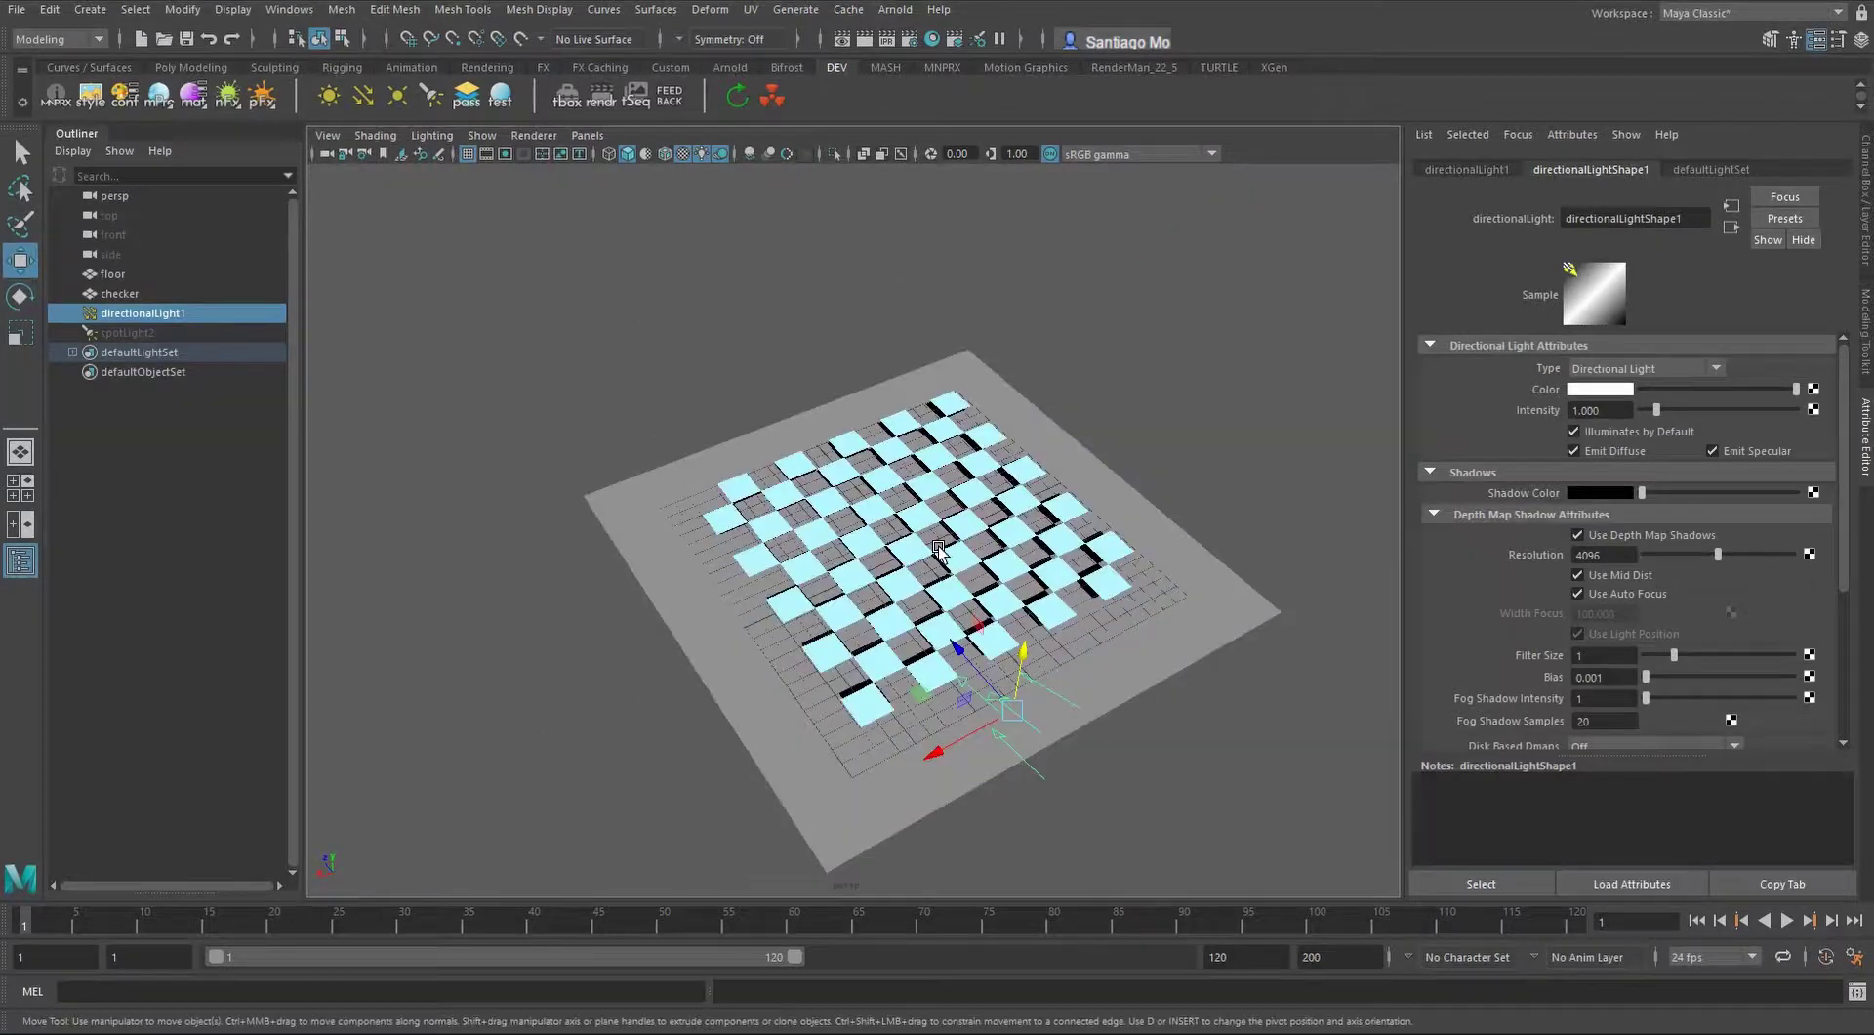
left_click_drag(927, 599, 878, 576, "alt")
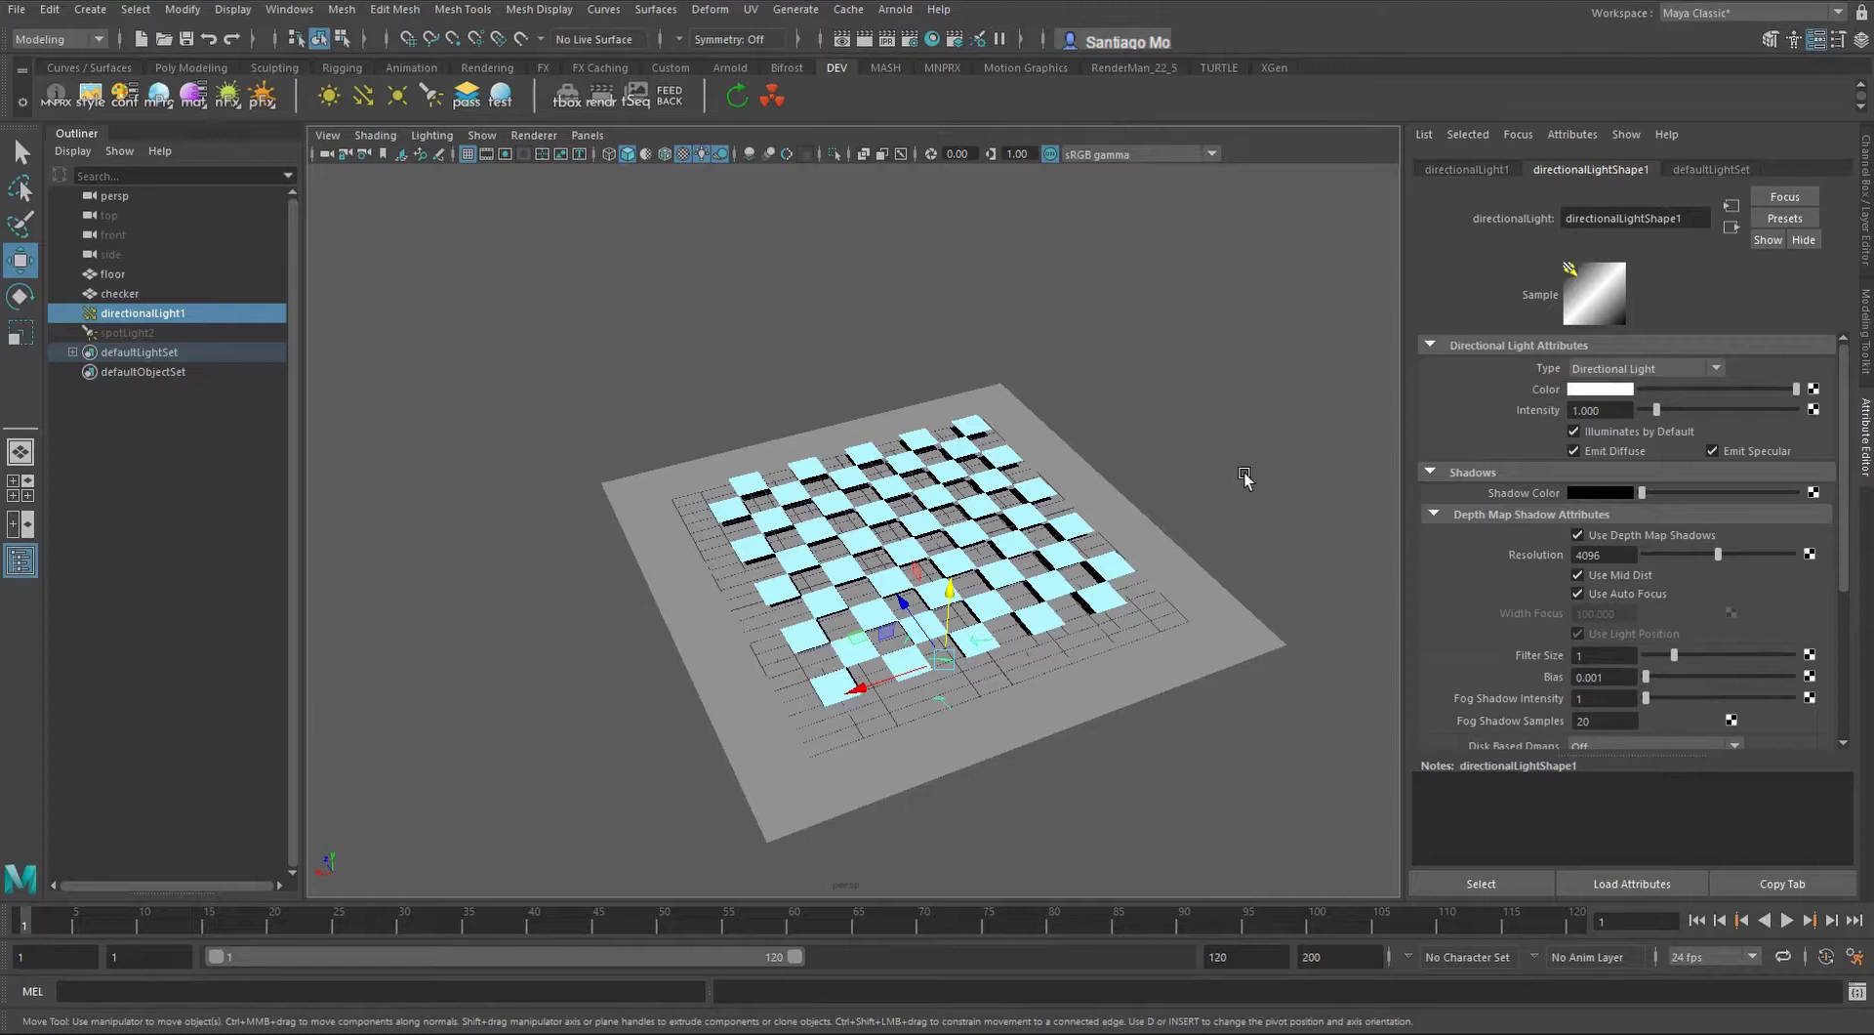
left_click_drag(856, 778, 1041, 568, "alt")
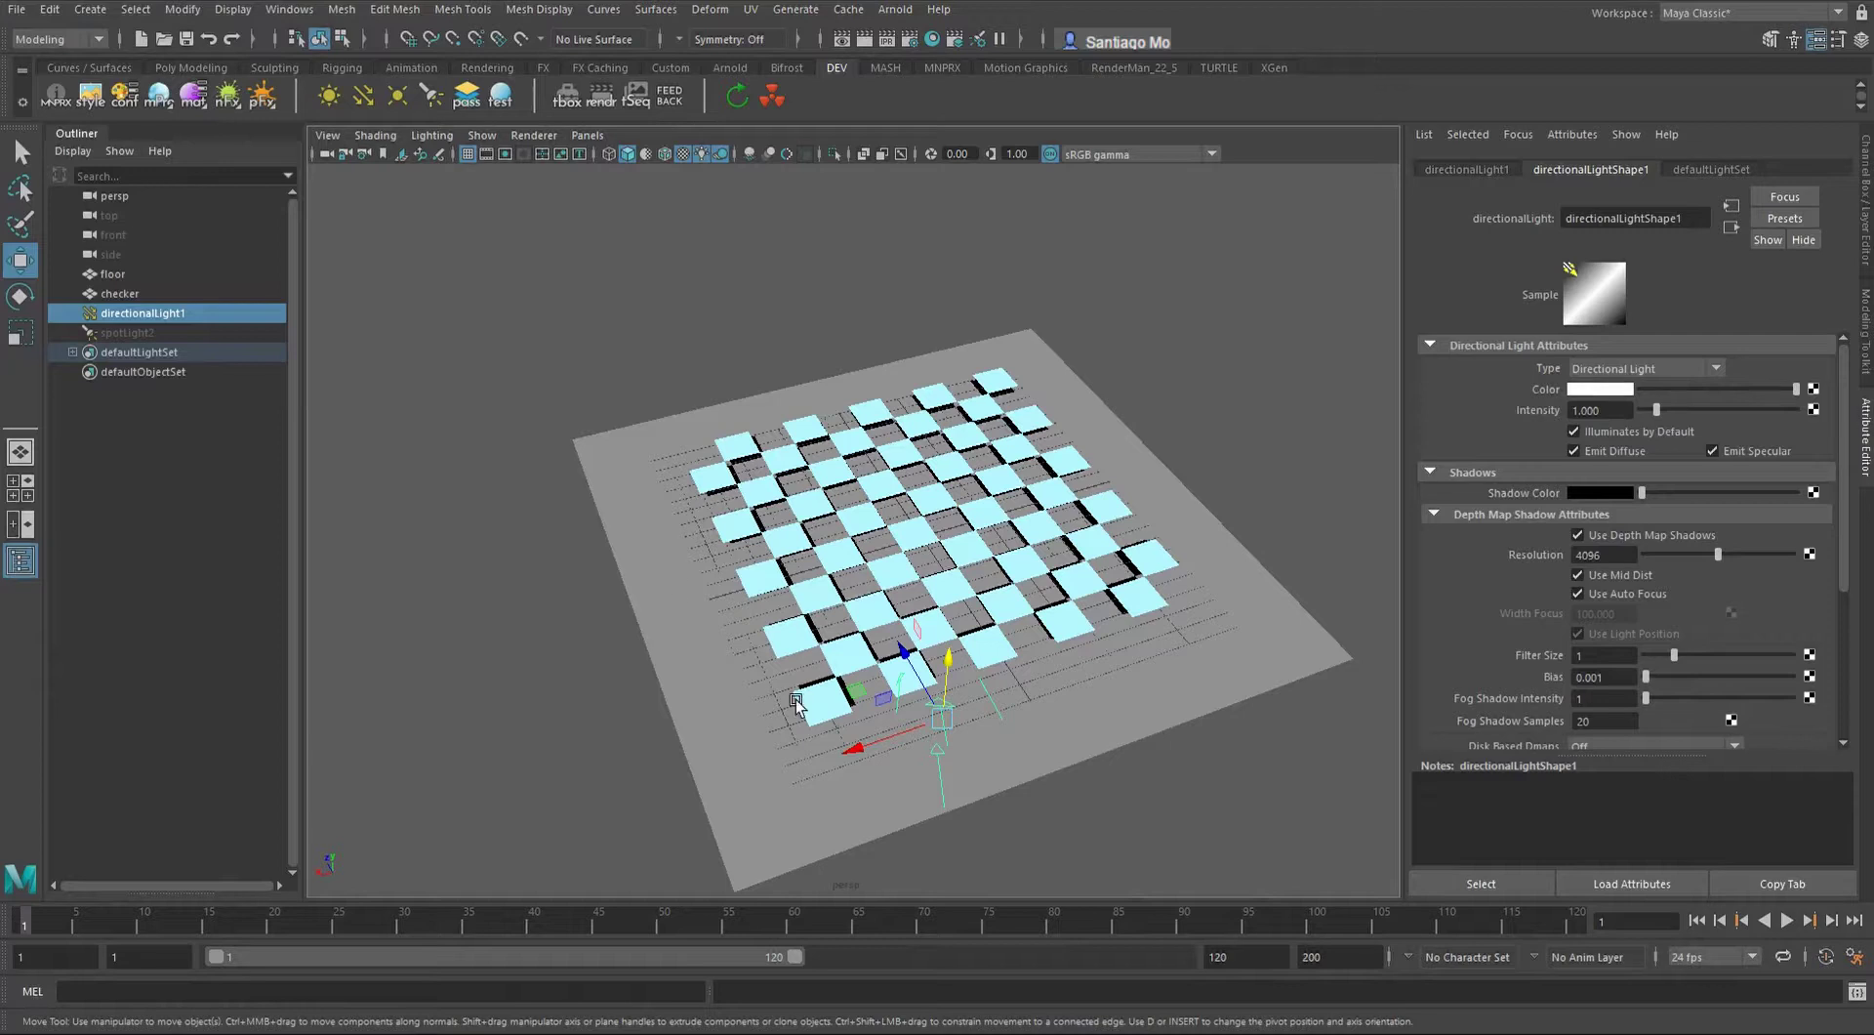
left_click_drag(825, 695, 989, 662, "alt")
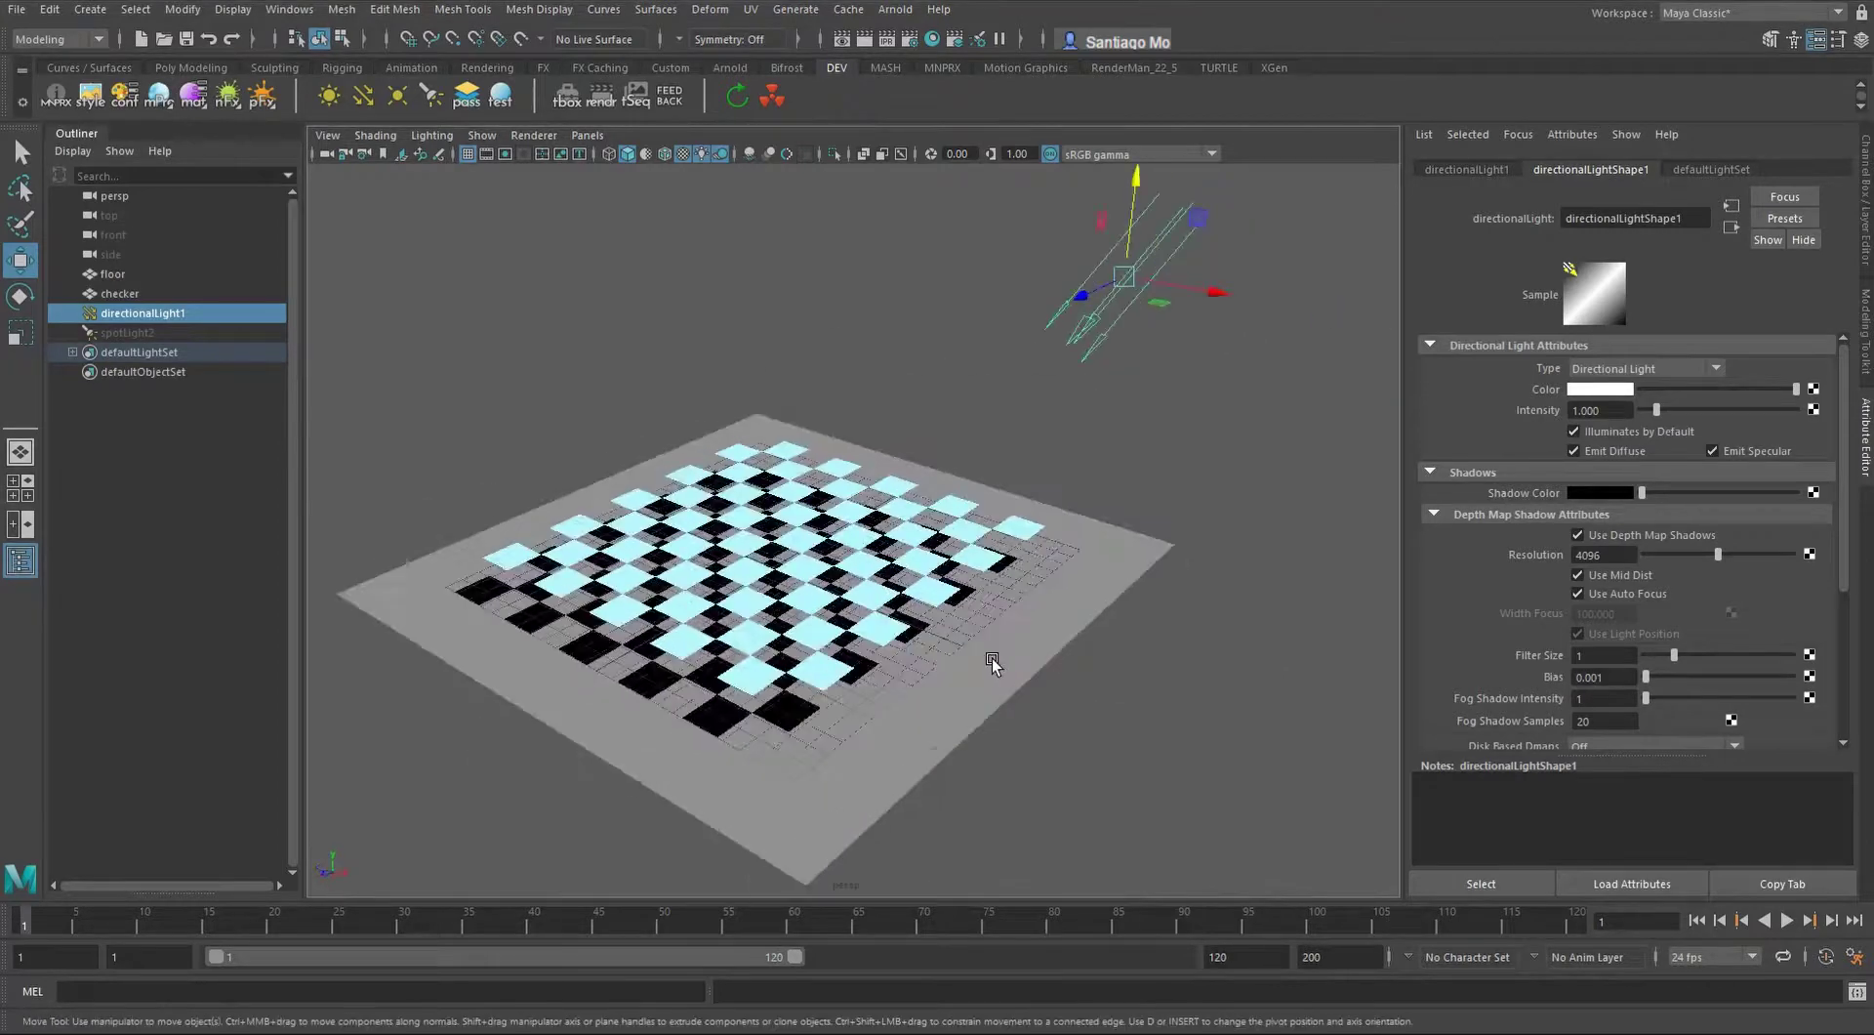
Show the floor's Render Stats and examine its Casts Shadows setting along with the shadows it receives from the checker
left_click(976, 667)
scroll(892, 601, "up", 5)
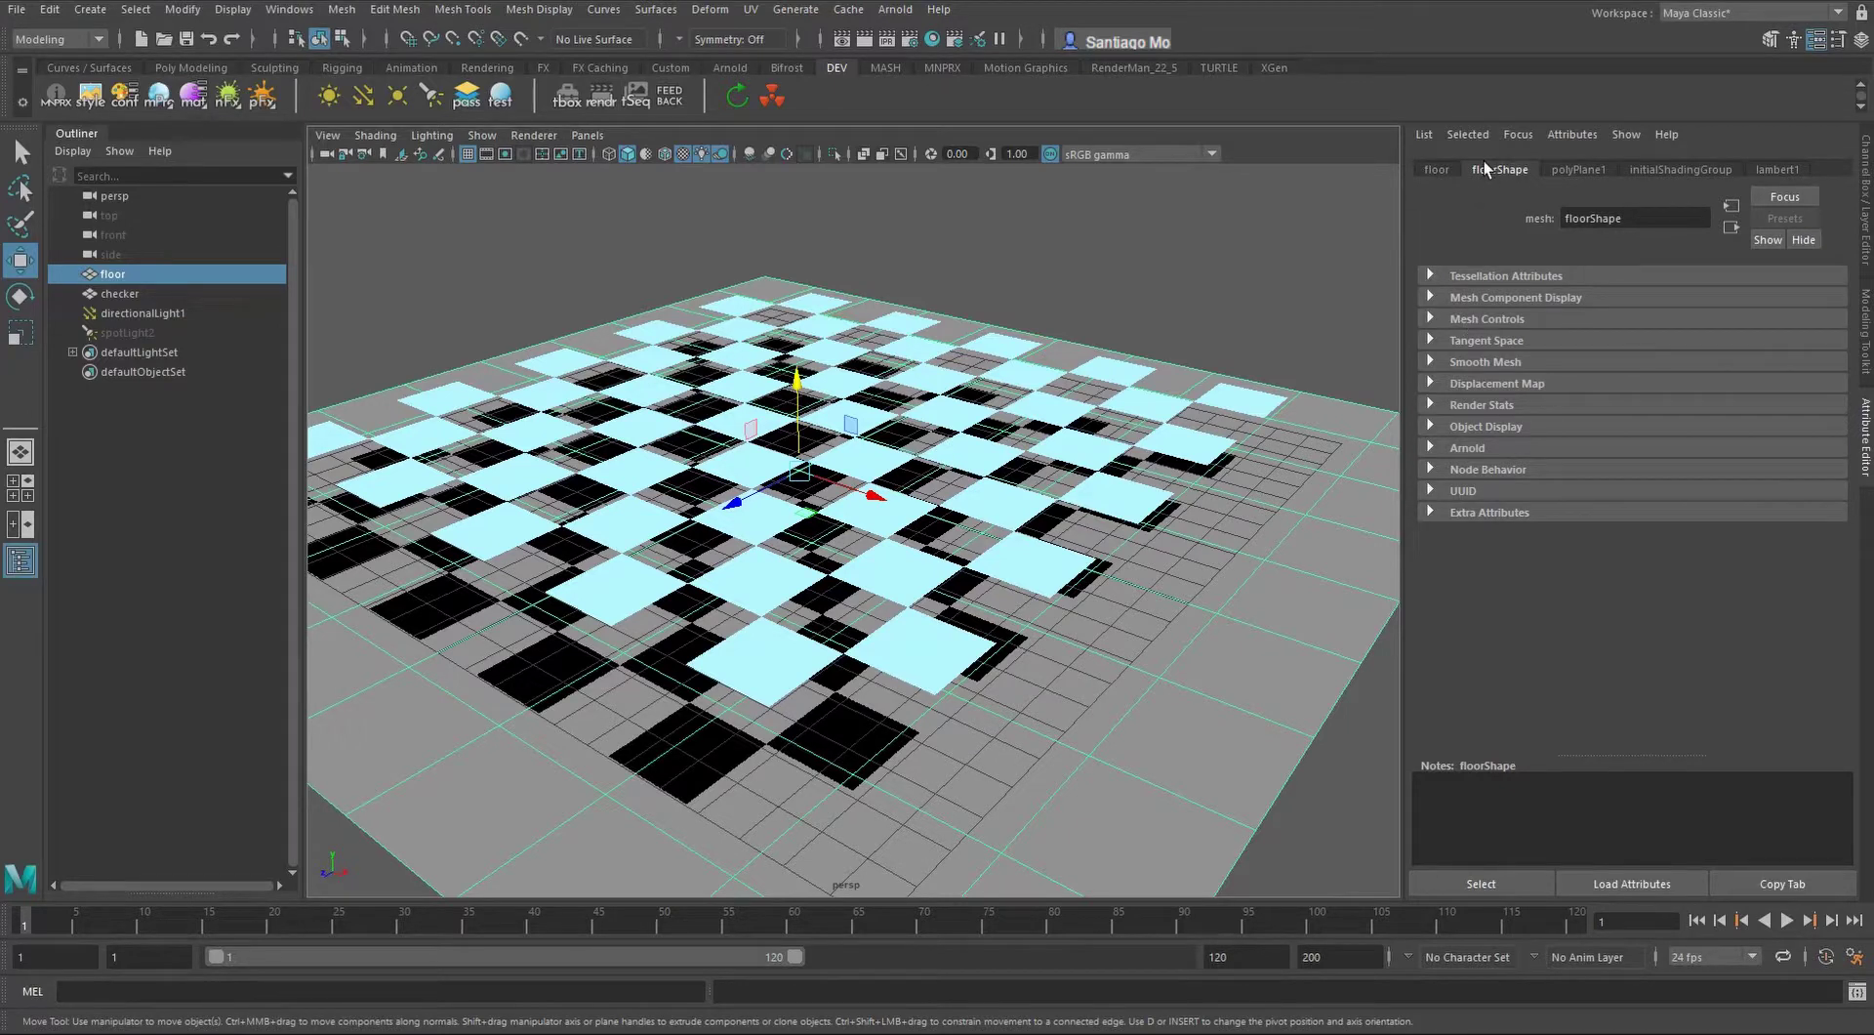
left_click(1435, 403)
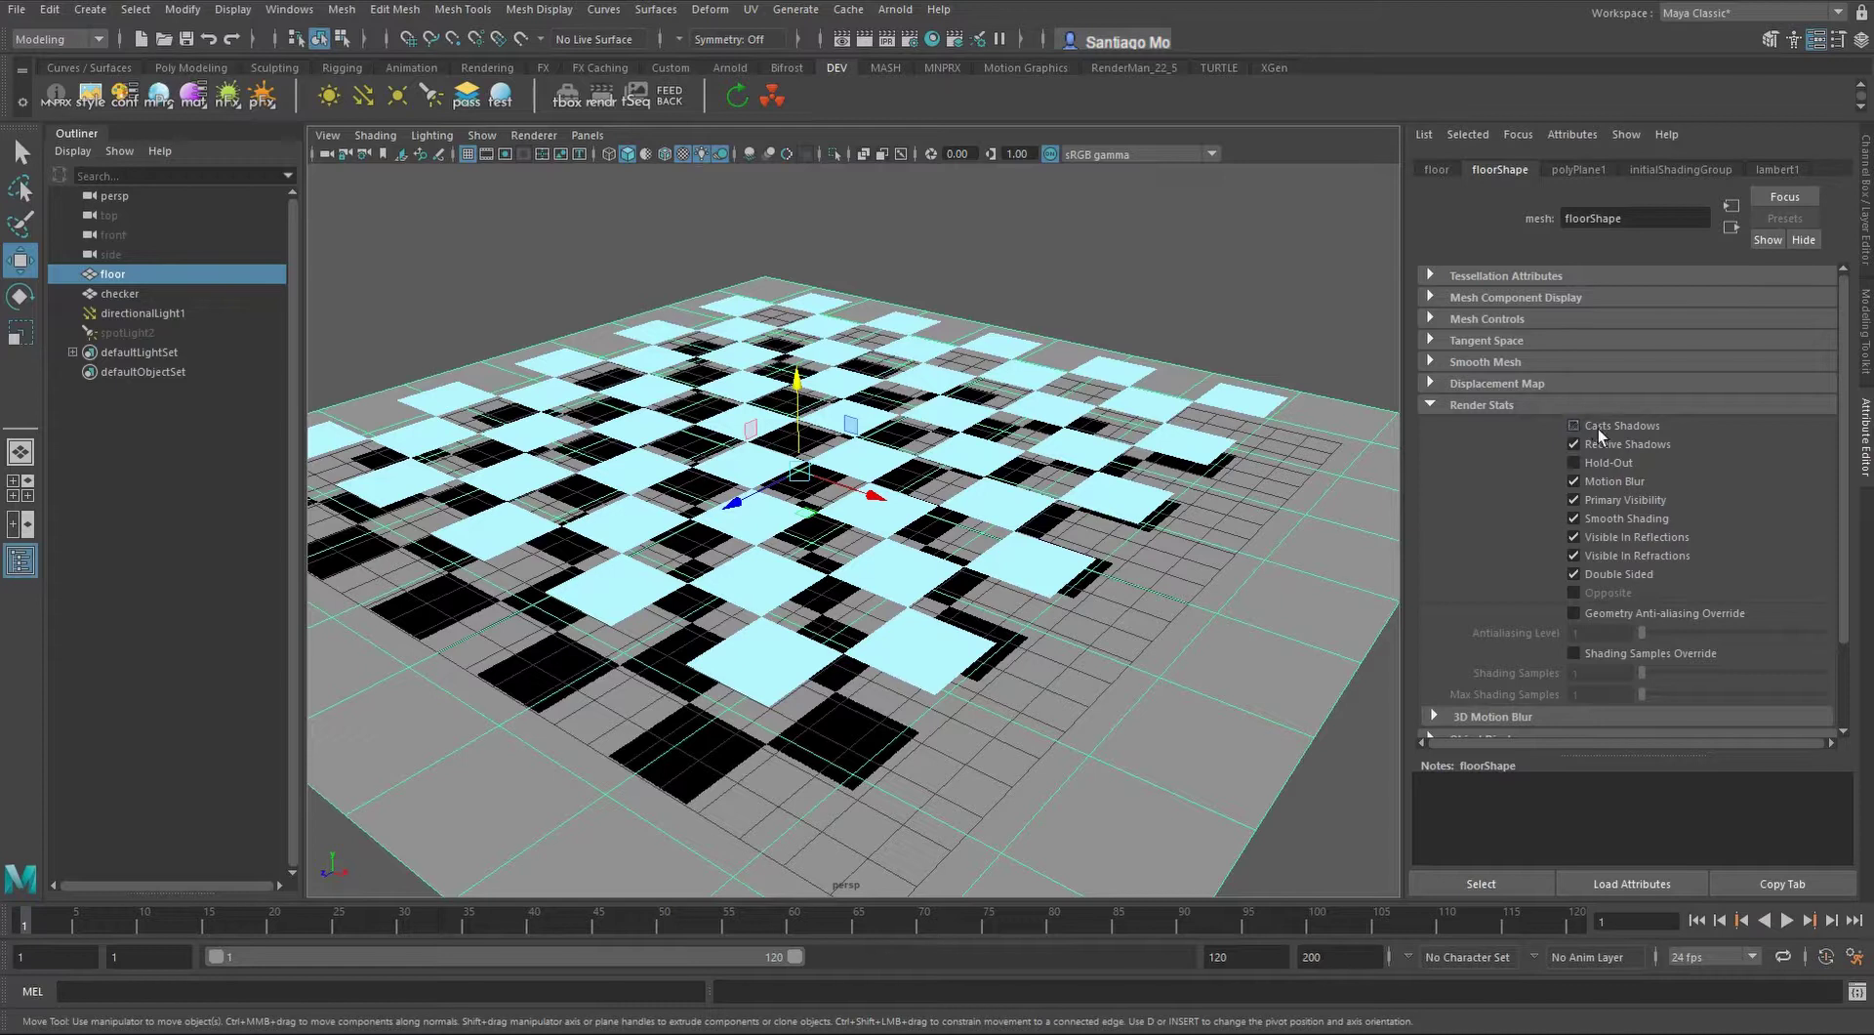
scroll(1239, 547, "down", 2)
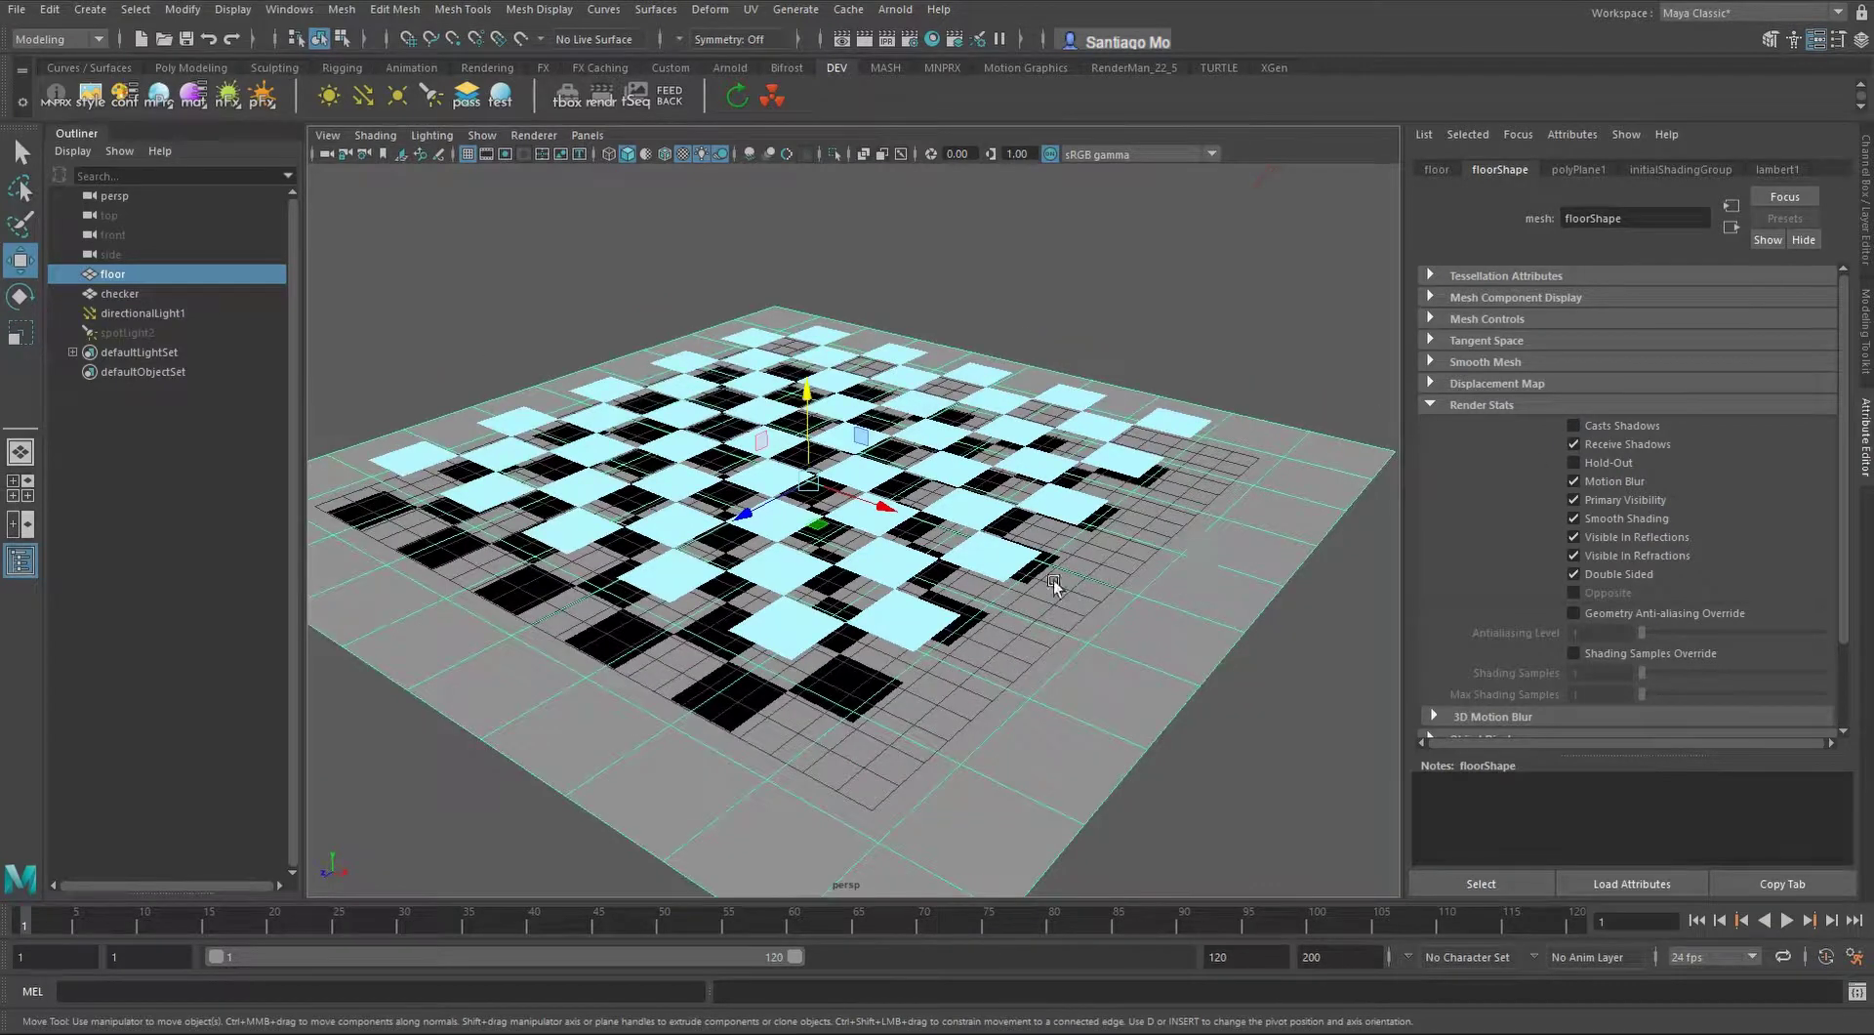
left_click_drag(1055, 584, 911, 682, "alt")
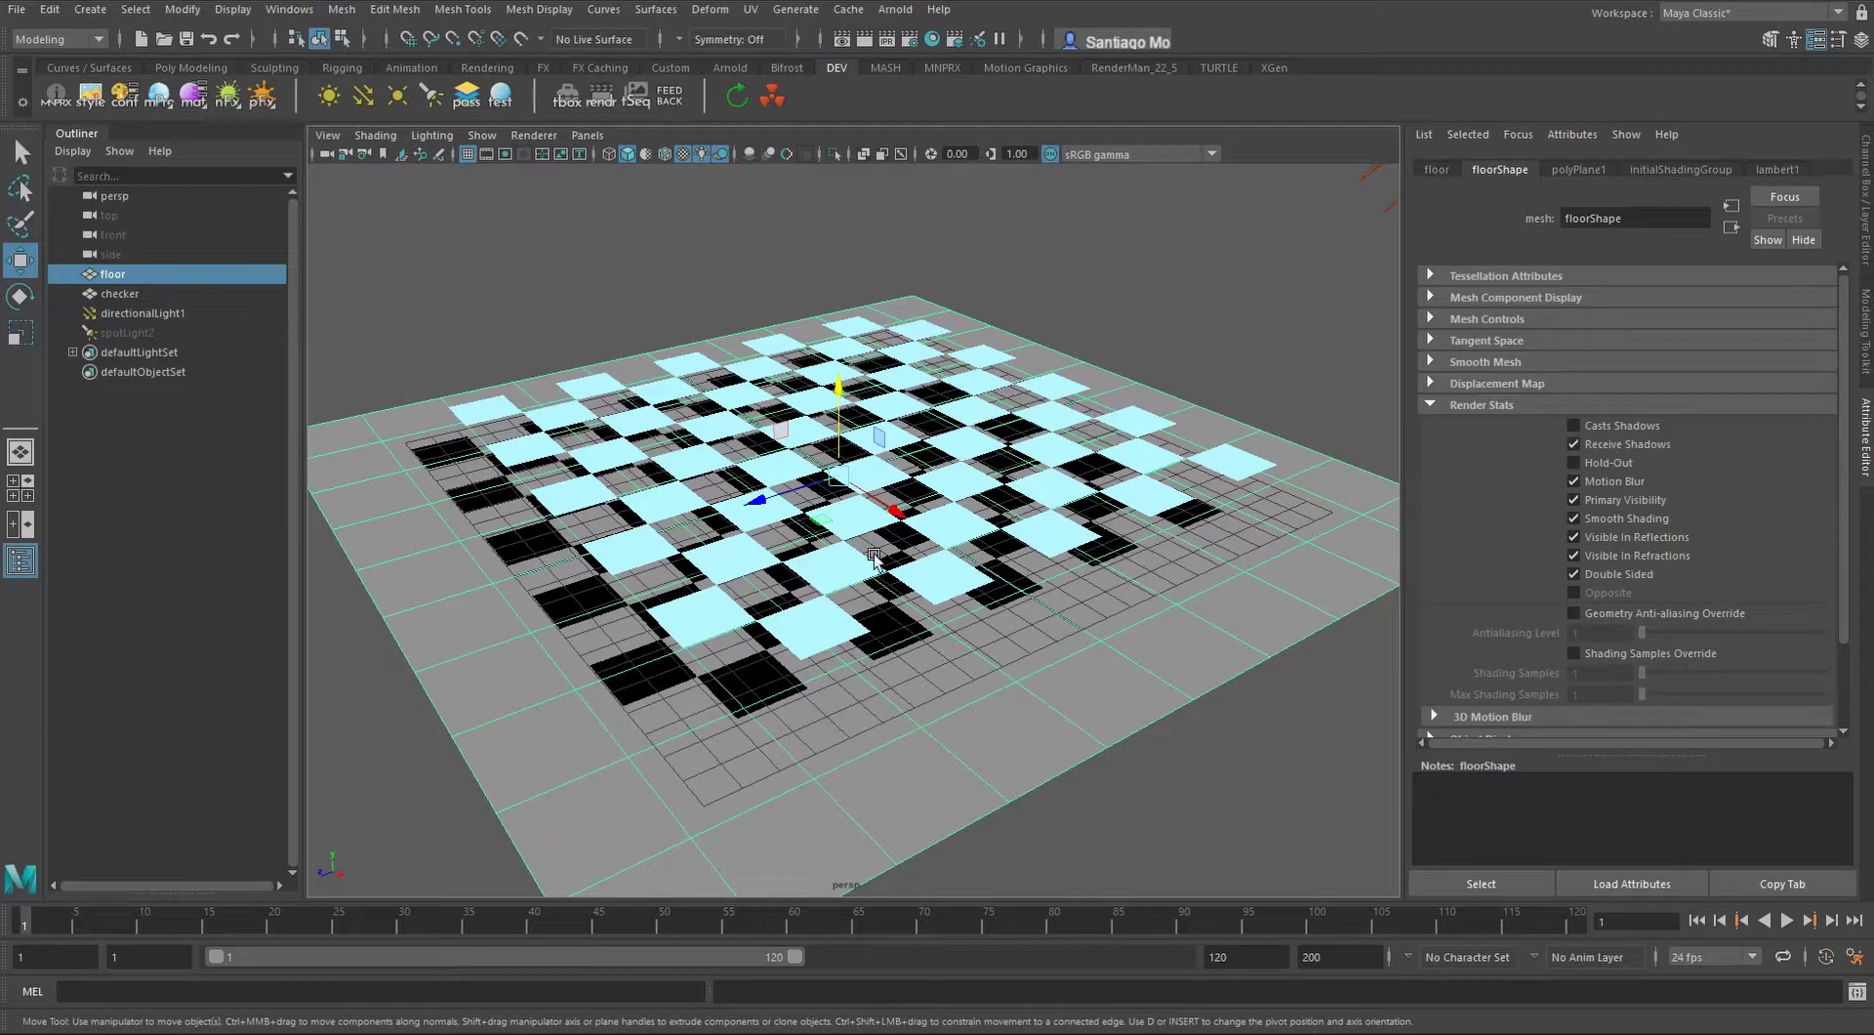
scroll(869, 549, "up", 4)
scroll(1249, 495, "down", 2)
left_click_drag(1040, 566, 1140, 420, "alt")
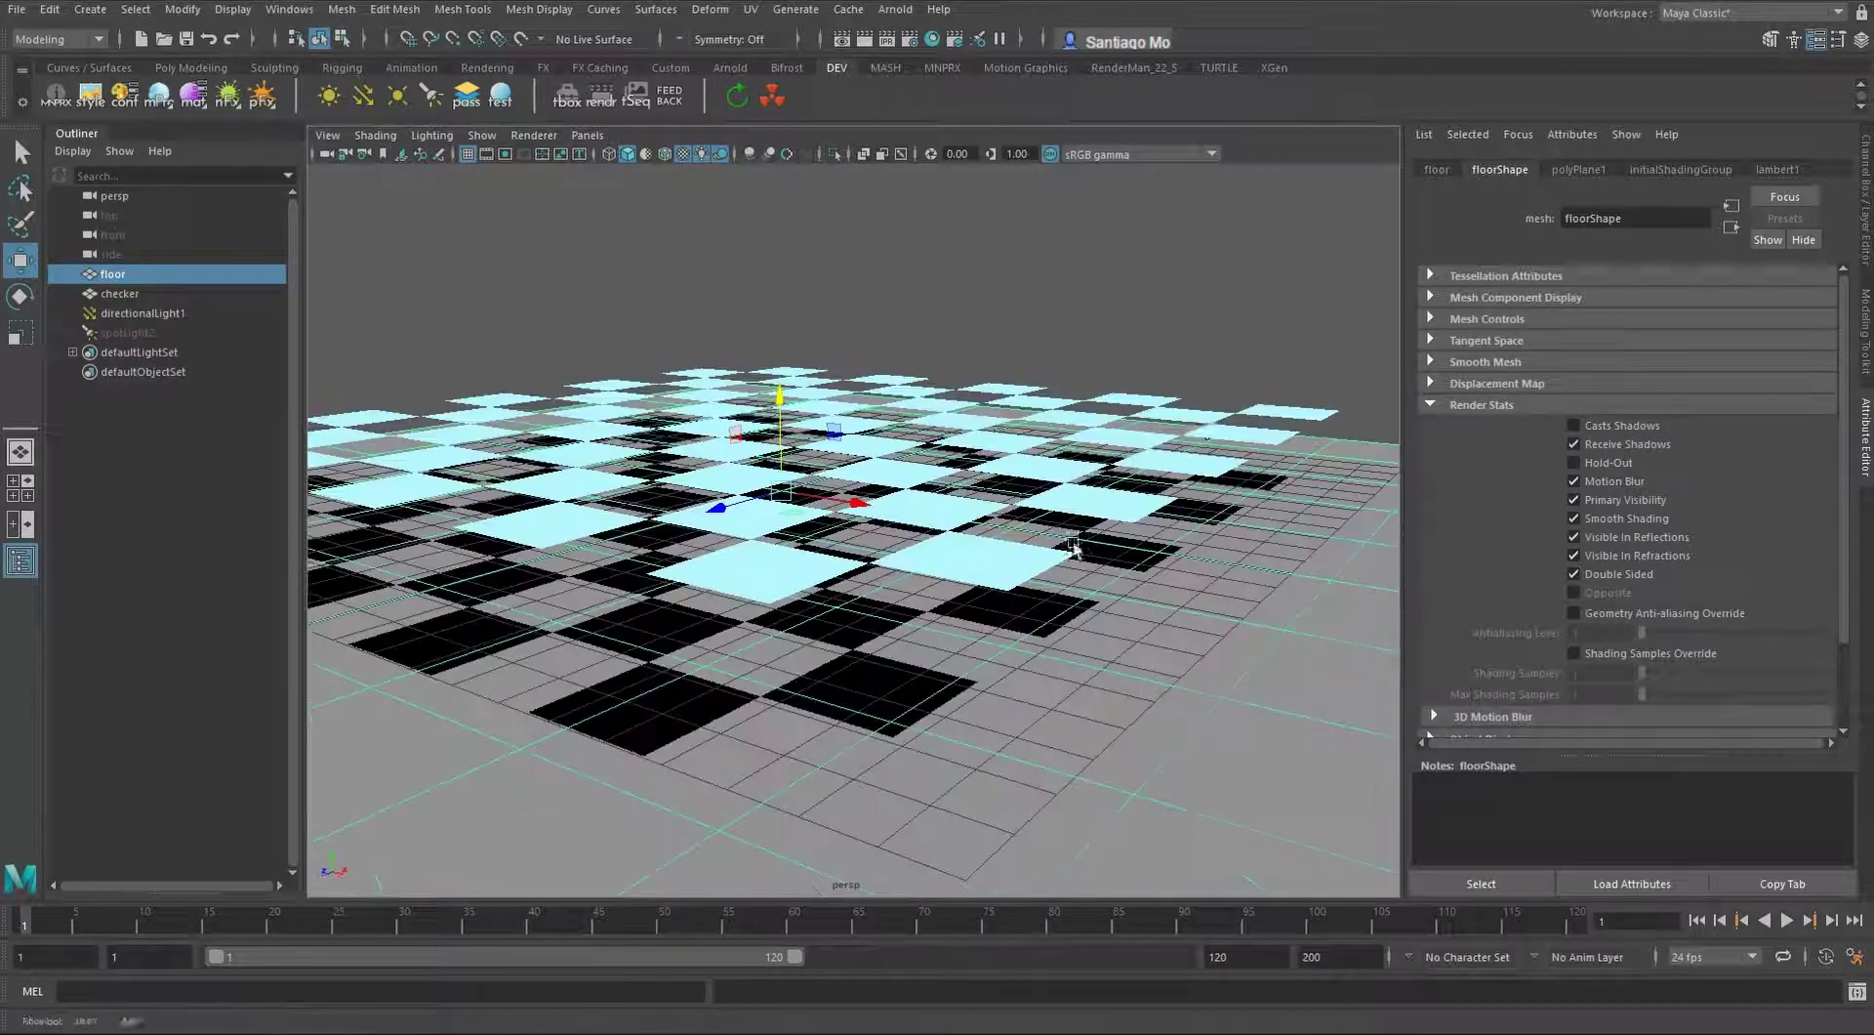
scroll(1017, 590, "up", 3)
left_click_drag(1017, 590, 950, 376, "alt")
scroll(950, 375, "down", 5)
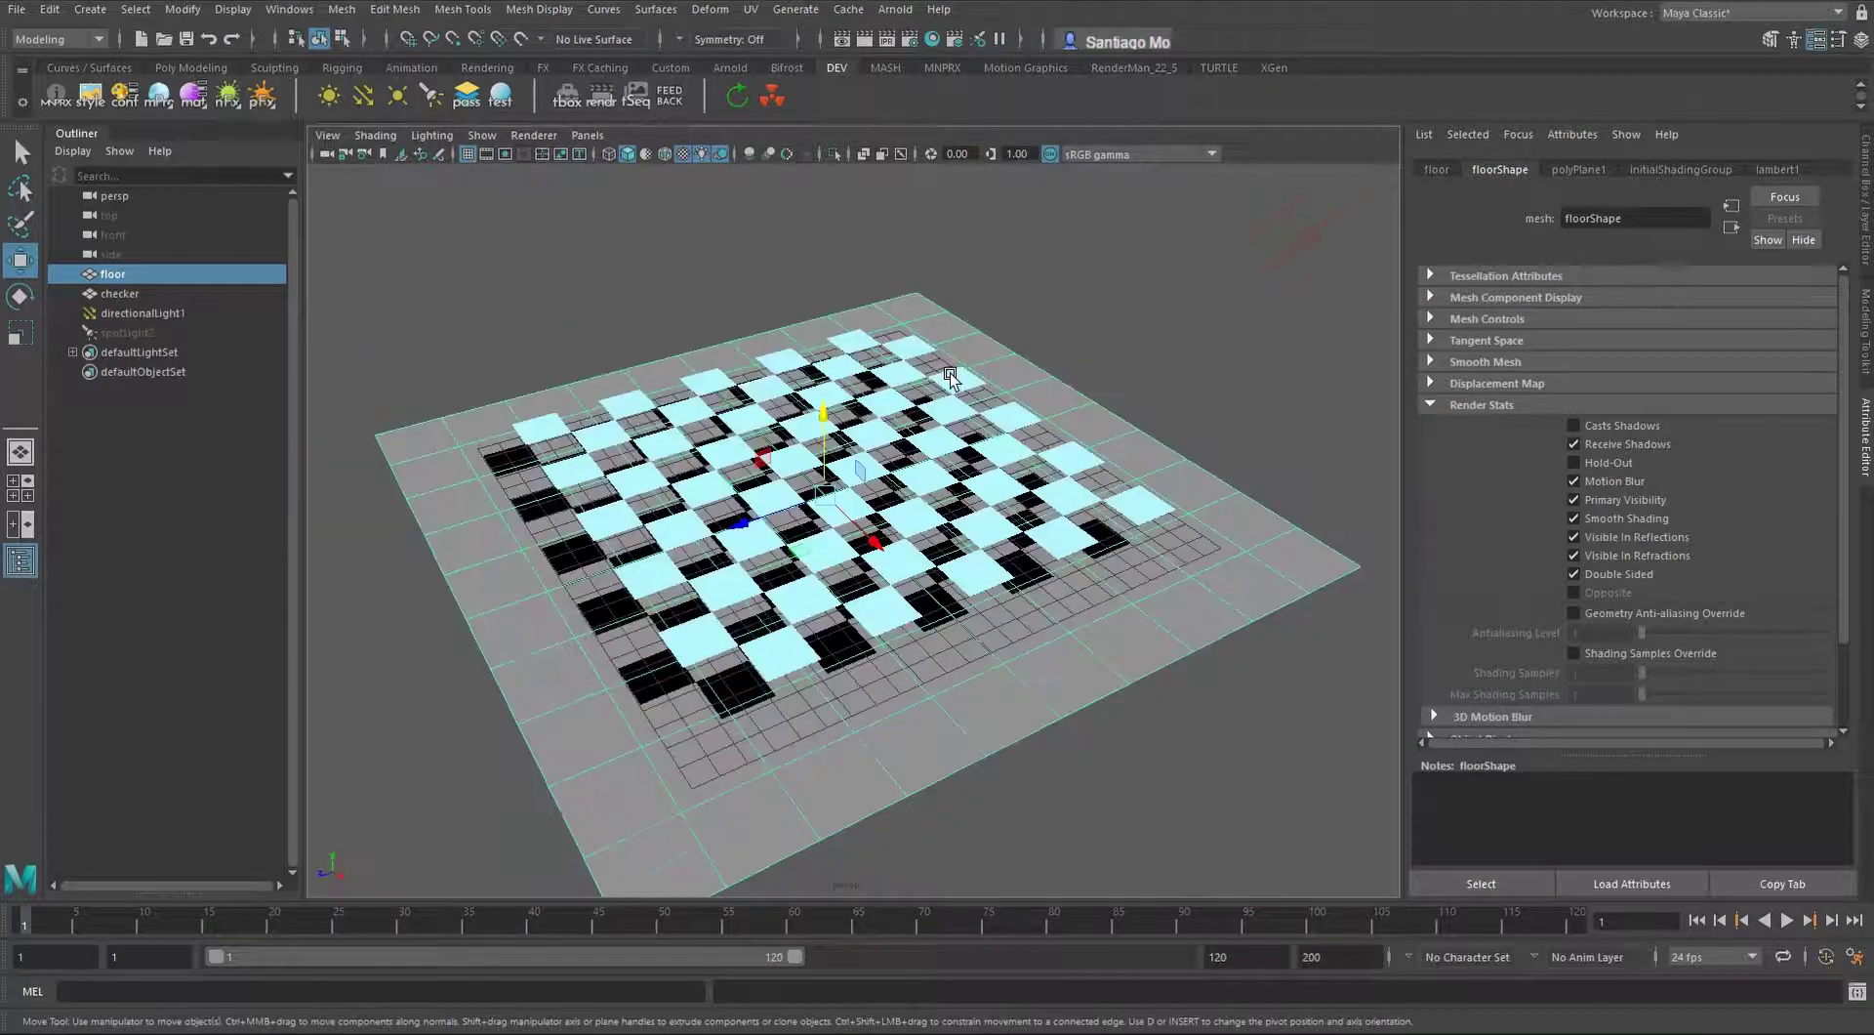
Disable Use Auto Focus for the depth map shadows of directionalLight1
left_click(1304, 242)
left_click_drag(1195, 400, 1015, 419, "alt")
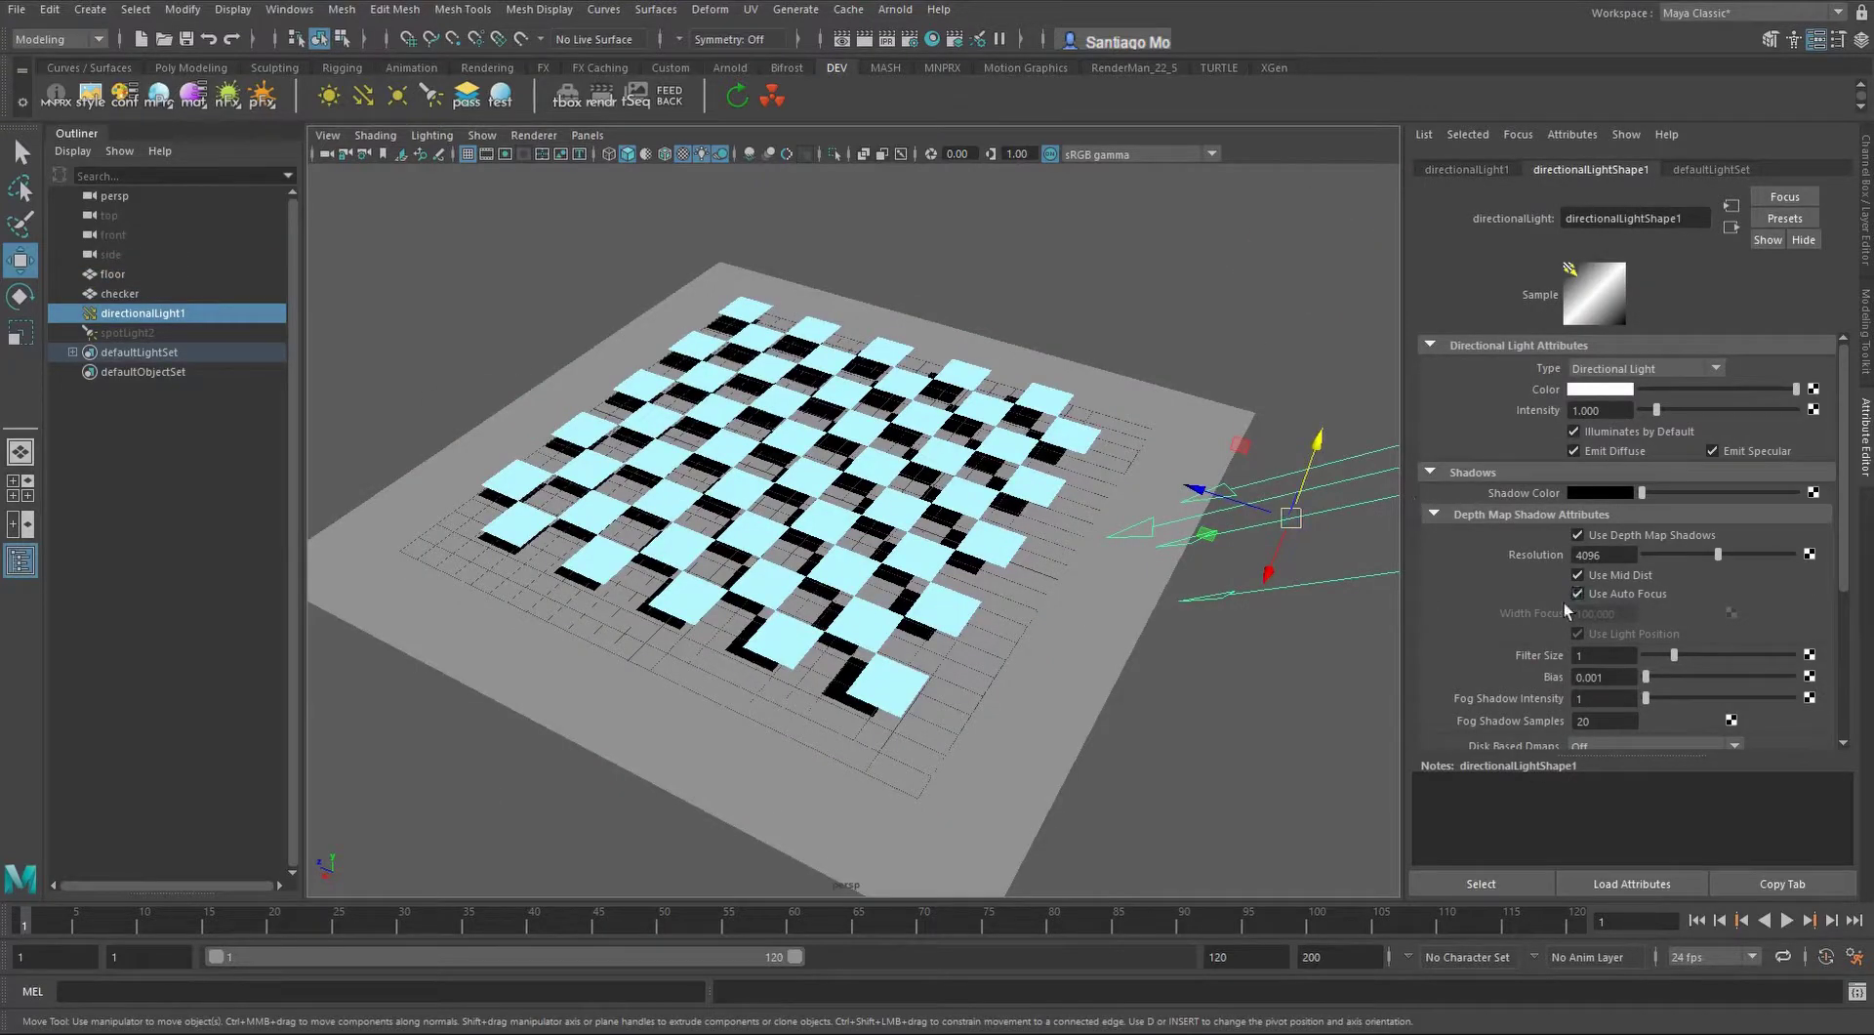
left_click(1605, 591)
Examine the checker's shadow edges and coverage up close and from several angles with the light's auto focus off
scroll(930, 615, "up", 2)
middle_click_drag(930, 611, 968, 568, "alt")
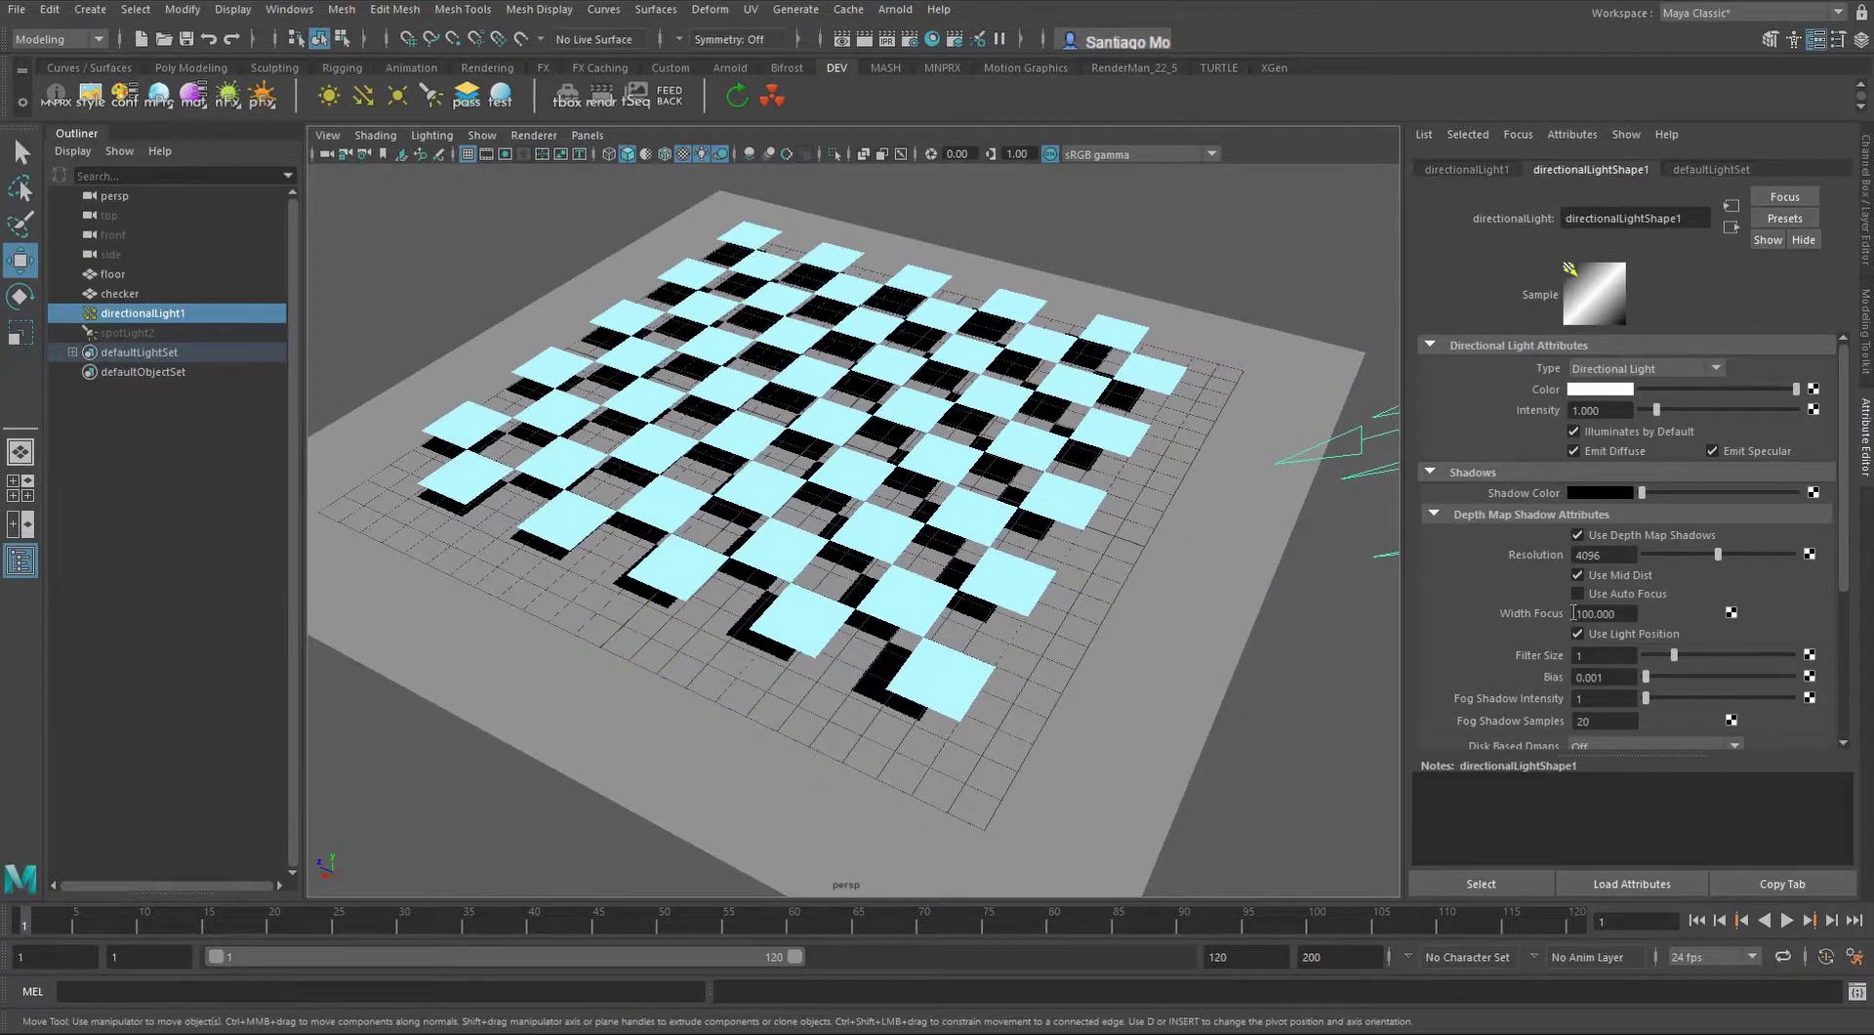
left_click_drag(913, 668, 956, 603, "alt")
scroll(956, 603, "up", 5)
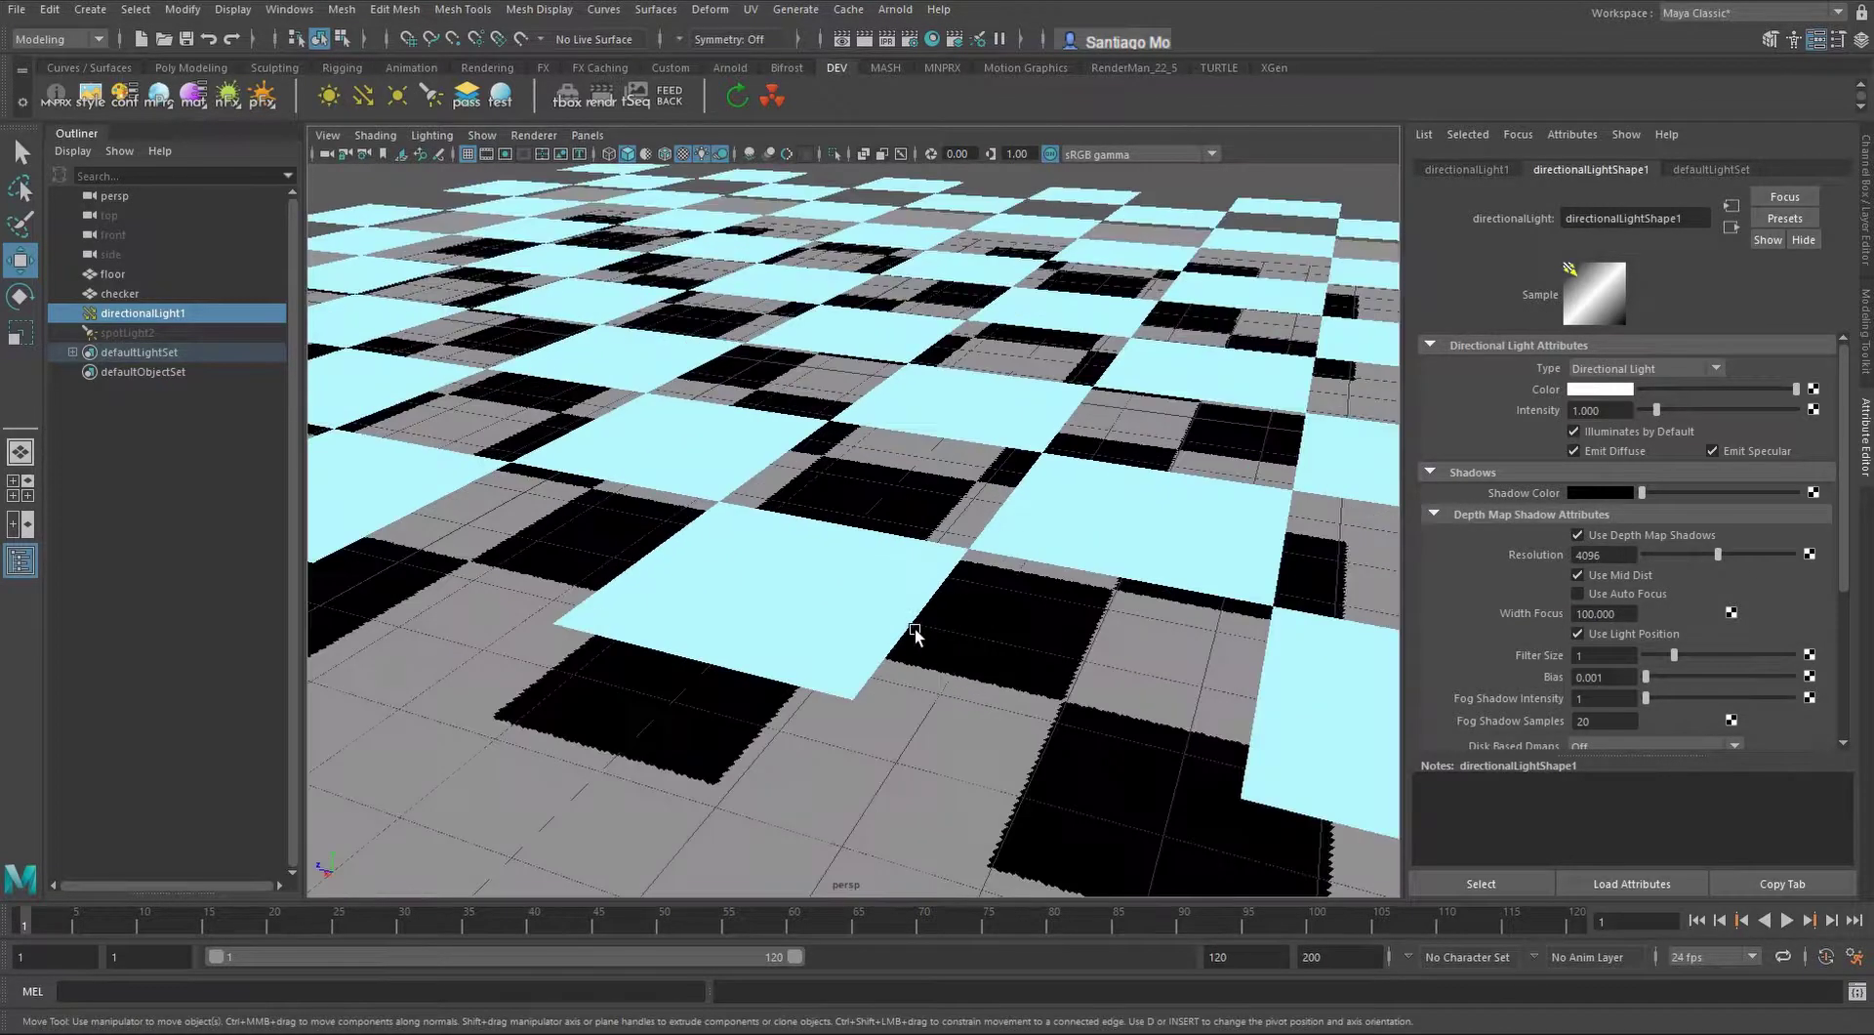
scroll(915, 632, "down", 3)
left_click(1621, 609)
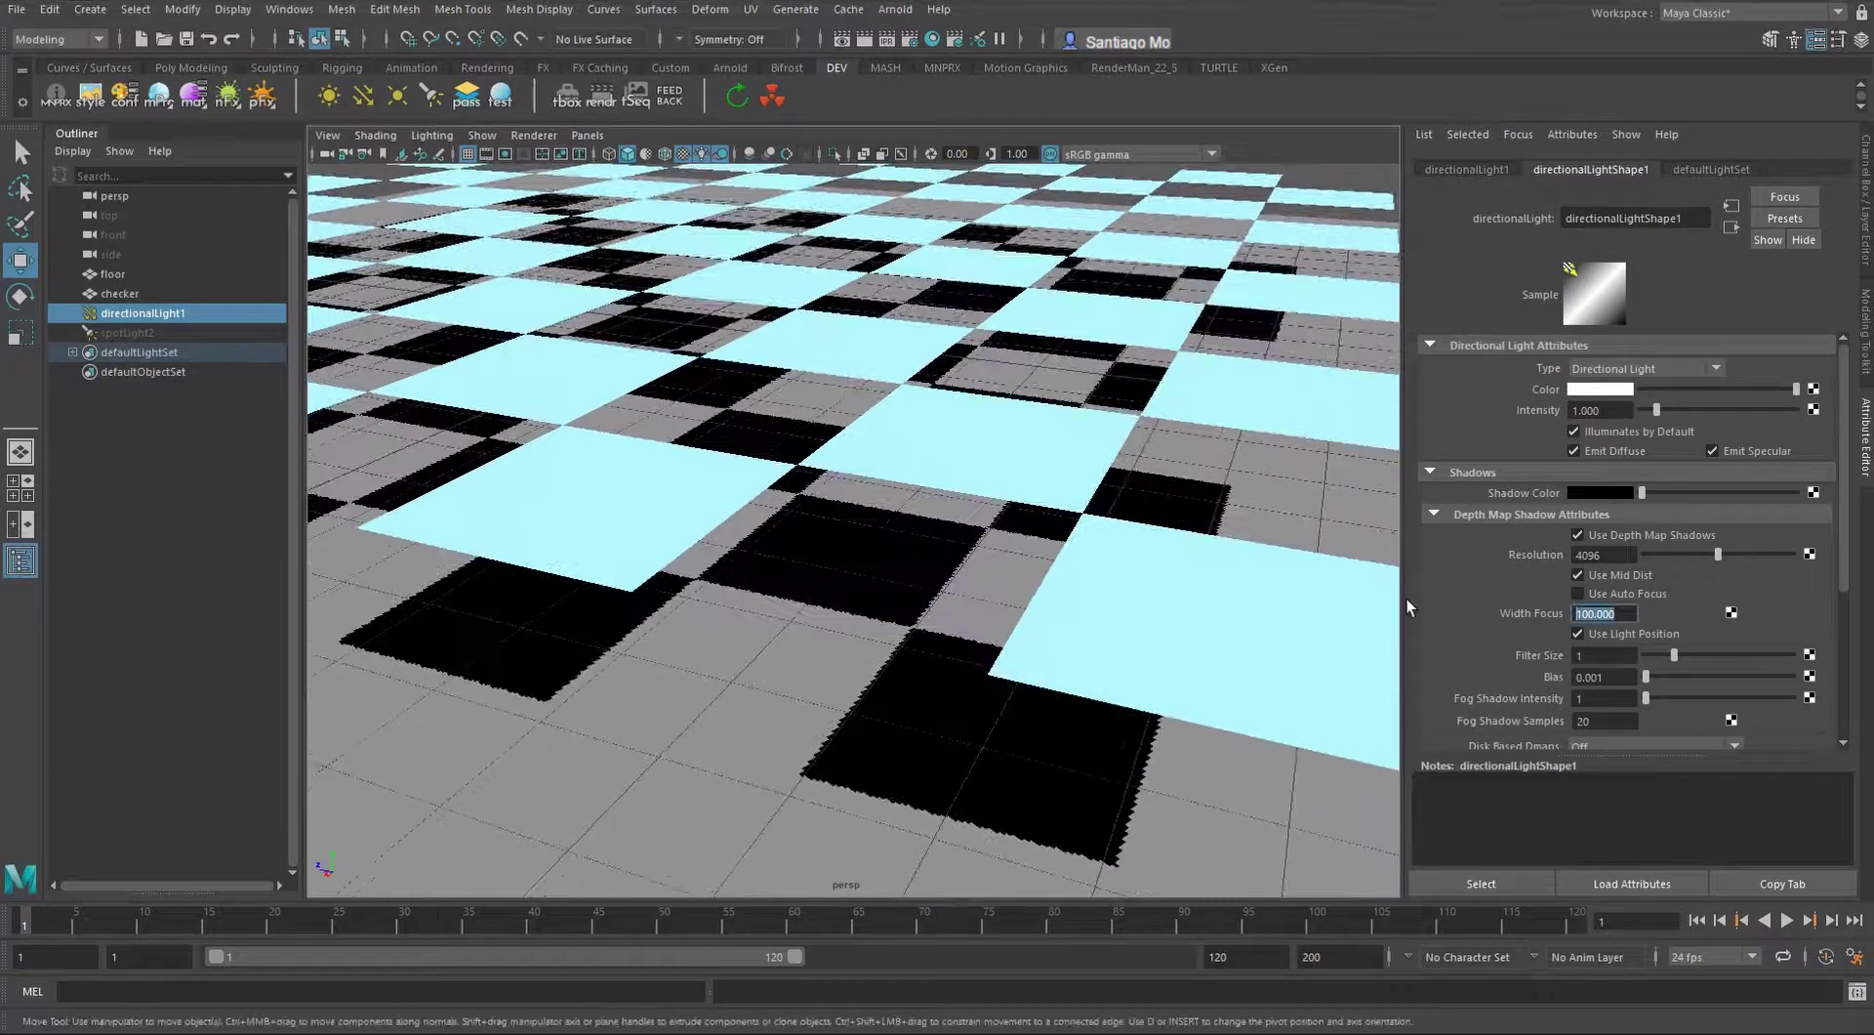
scroll(1168, 548, "down", 4)
left_click_drag(1167, 549, 1005, 518, "alt")
scroll(979, 509, "down", 3)
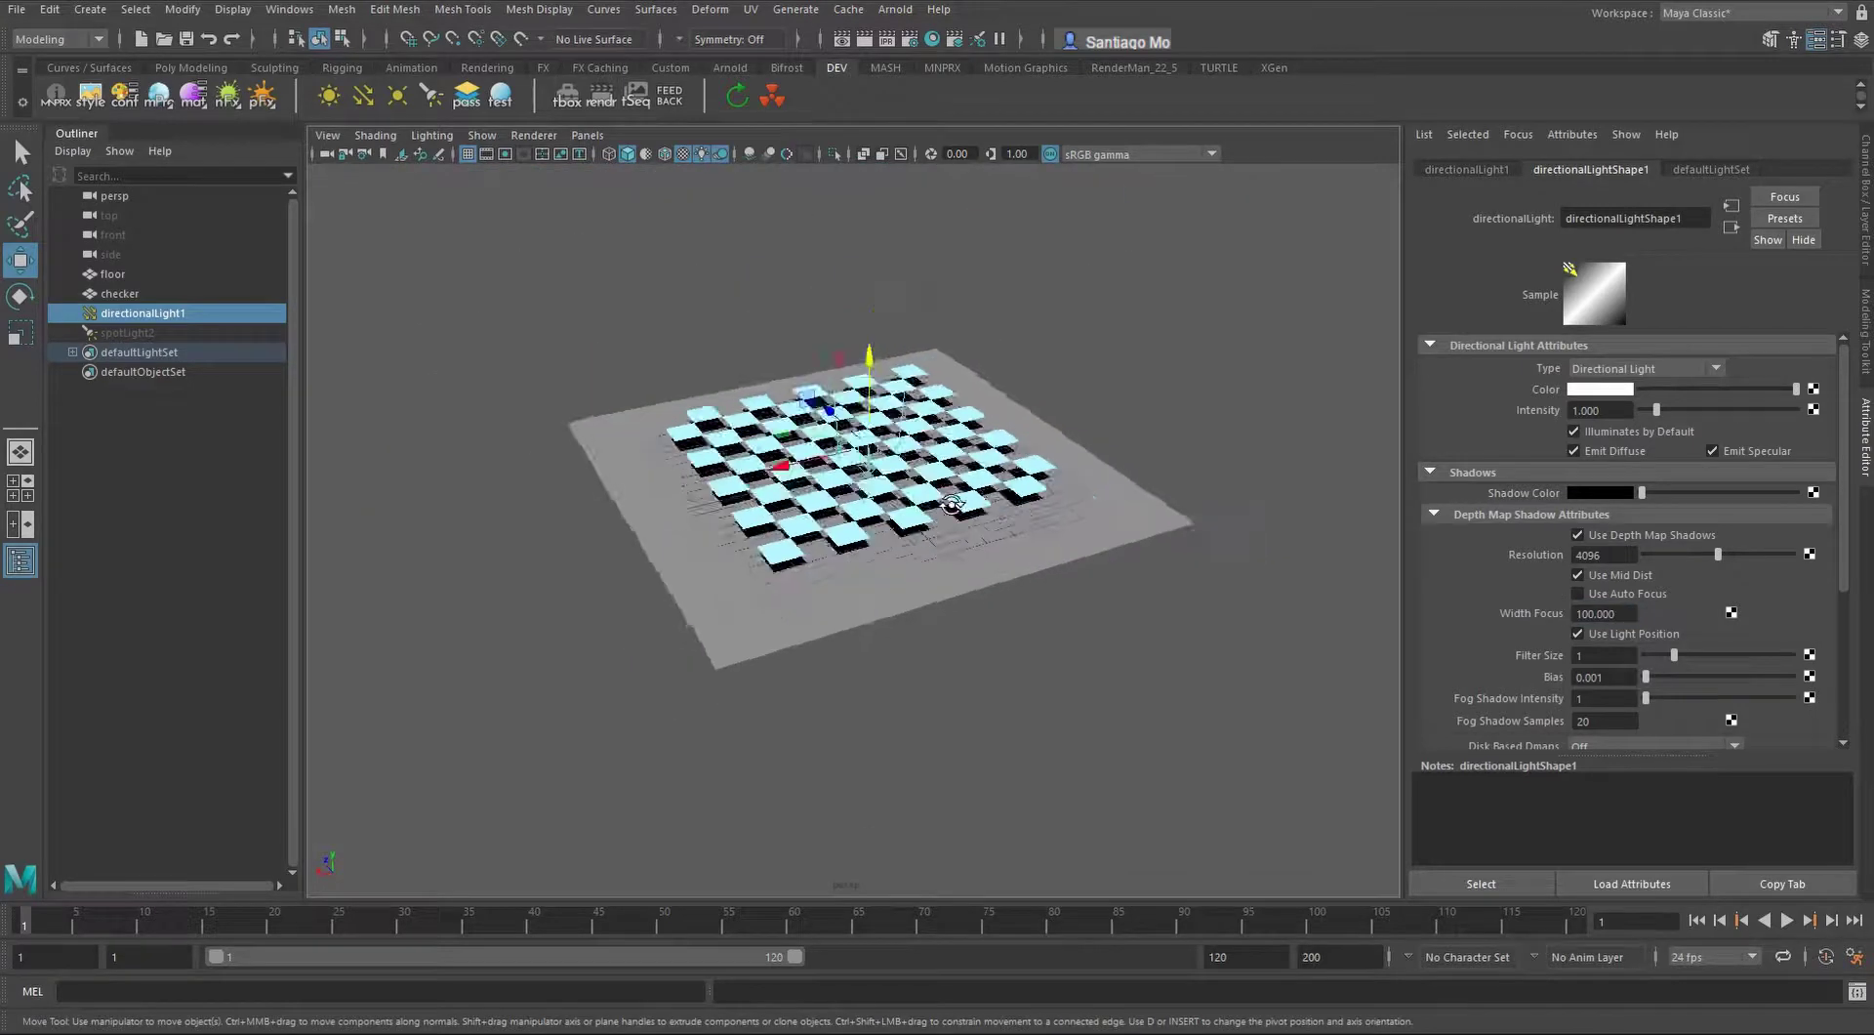
left_click_drag(958, 429, 948, 469, "alt")
scroll(849, 527, "up", 5)
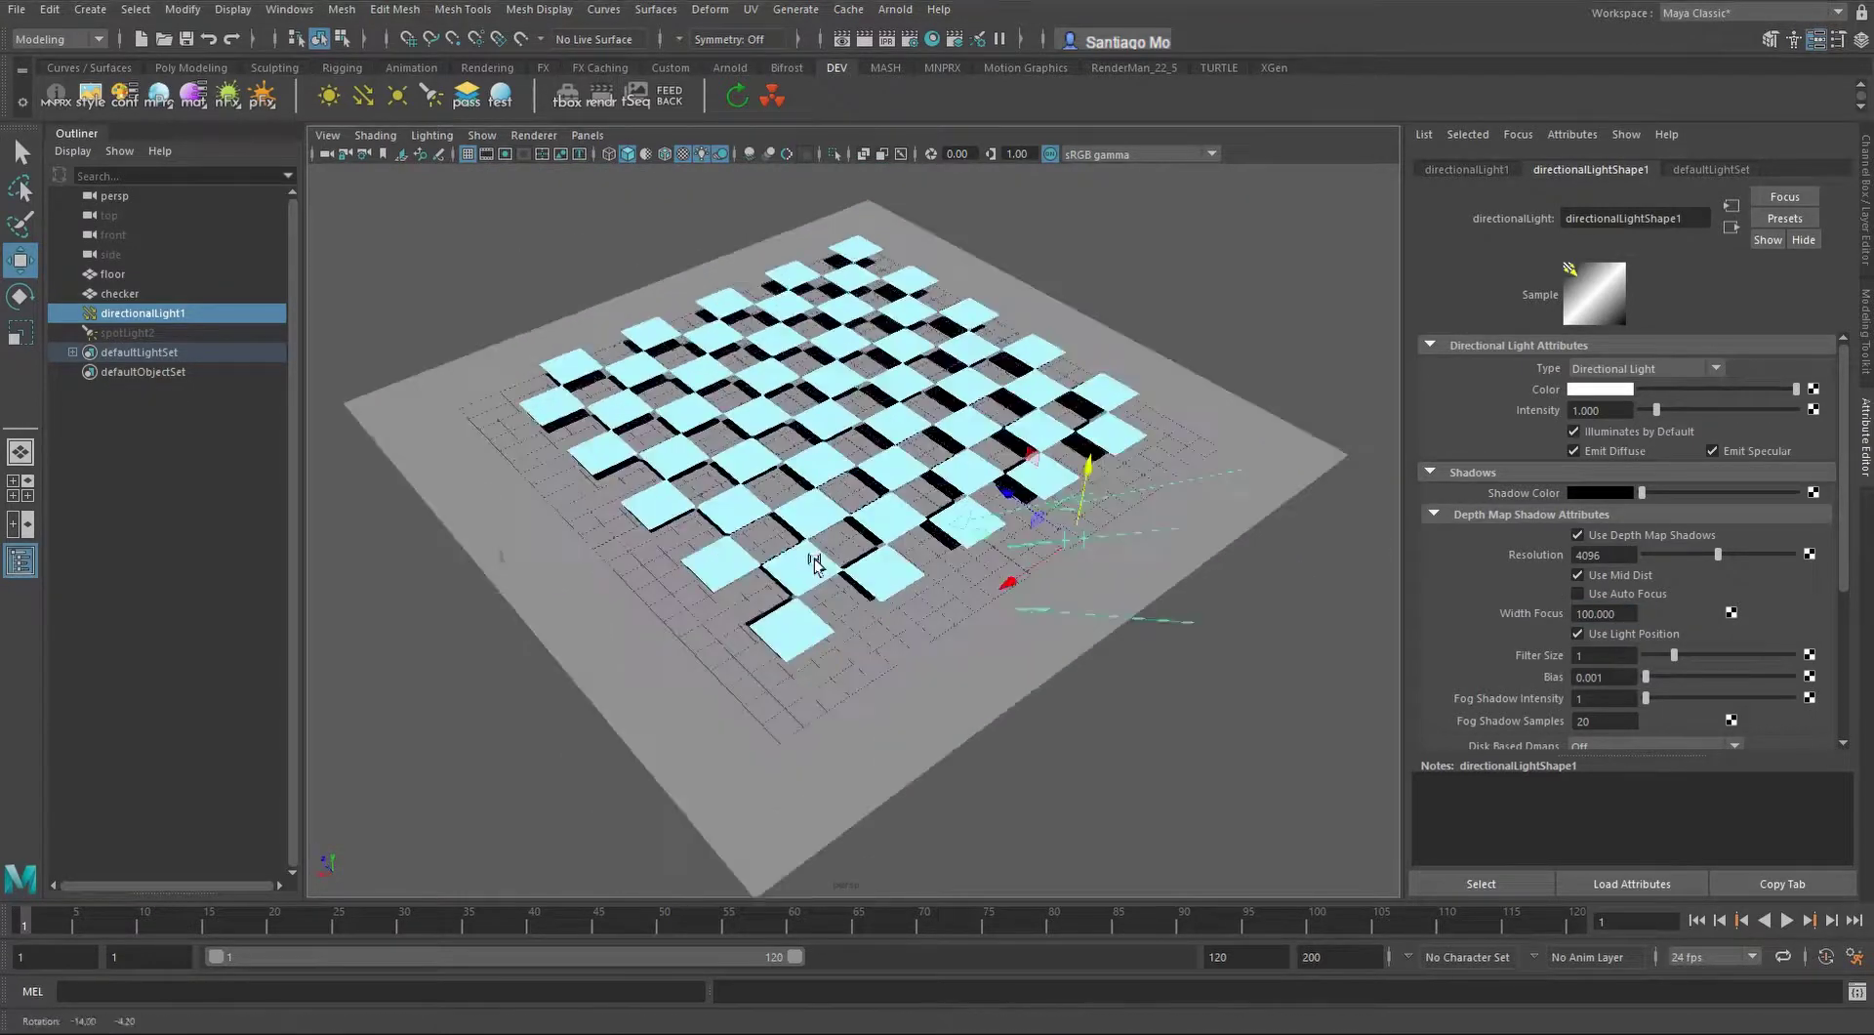
Set the directional light's depth map Width Focus to 5
left_click(1632, 611)
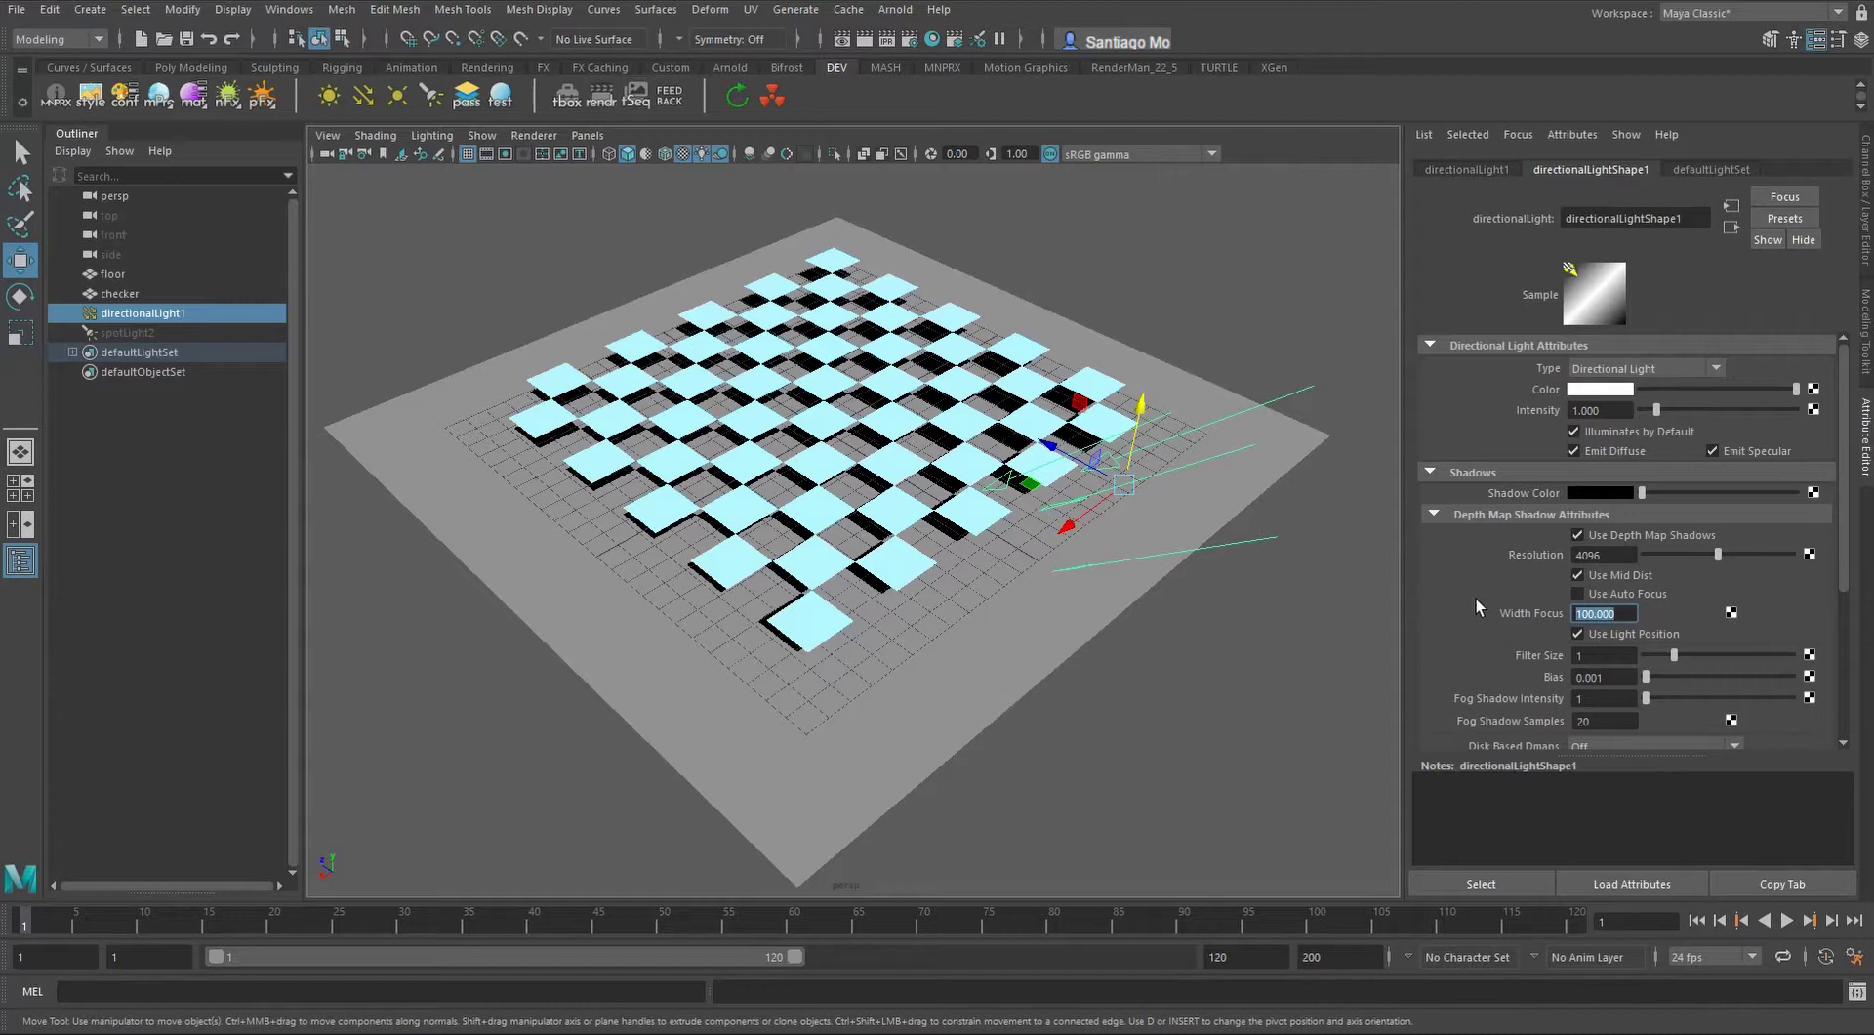
type("5")
key("Return")
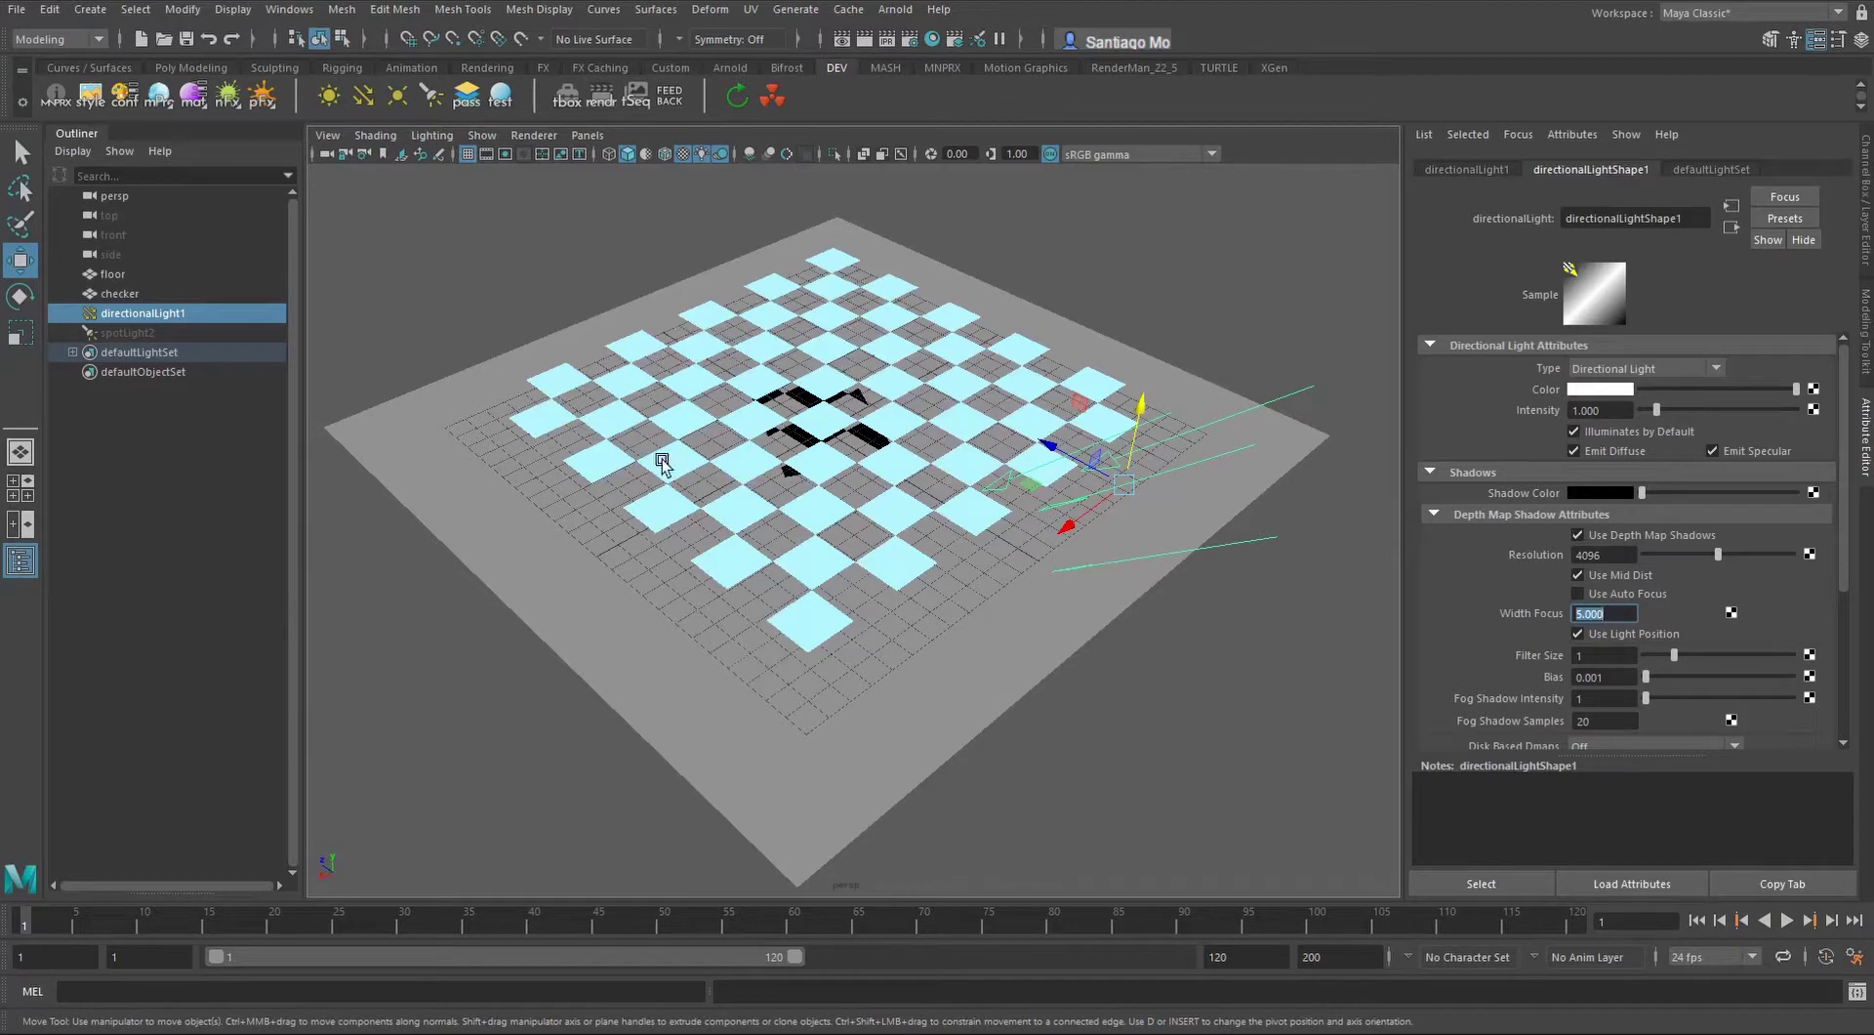
Examine the shadow edges at the checker's centre up close and the area covered by the narrow focus
scroll(663, 464, "up", 6)
middle_click_drag(841, 460, 958, 746, "alt")
left_click_drag(958, 745, 846, 714, "alt")
scroll(952, 713, "up", 5)
scroll(964, 709, "down", 8)
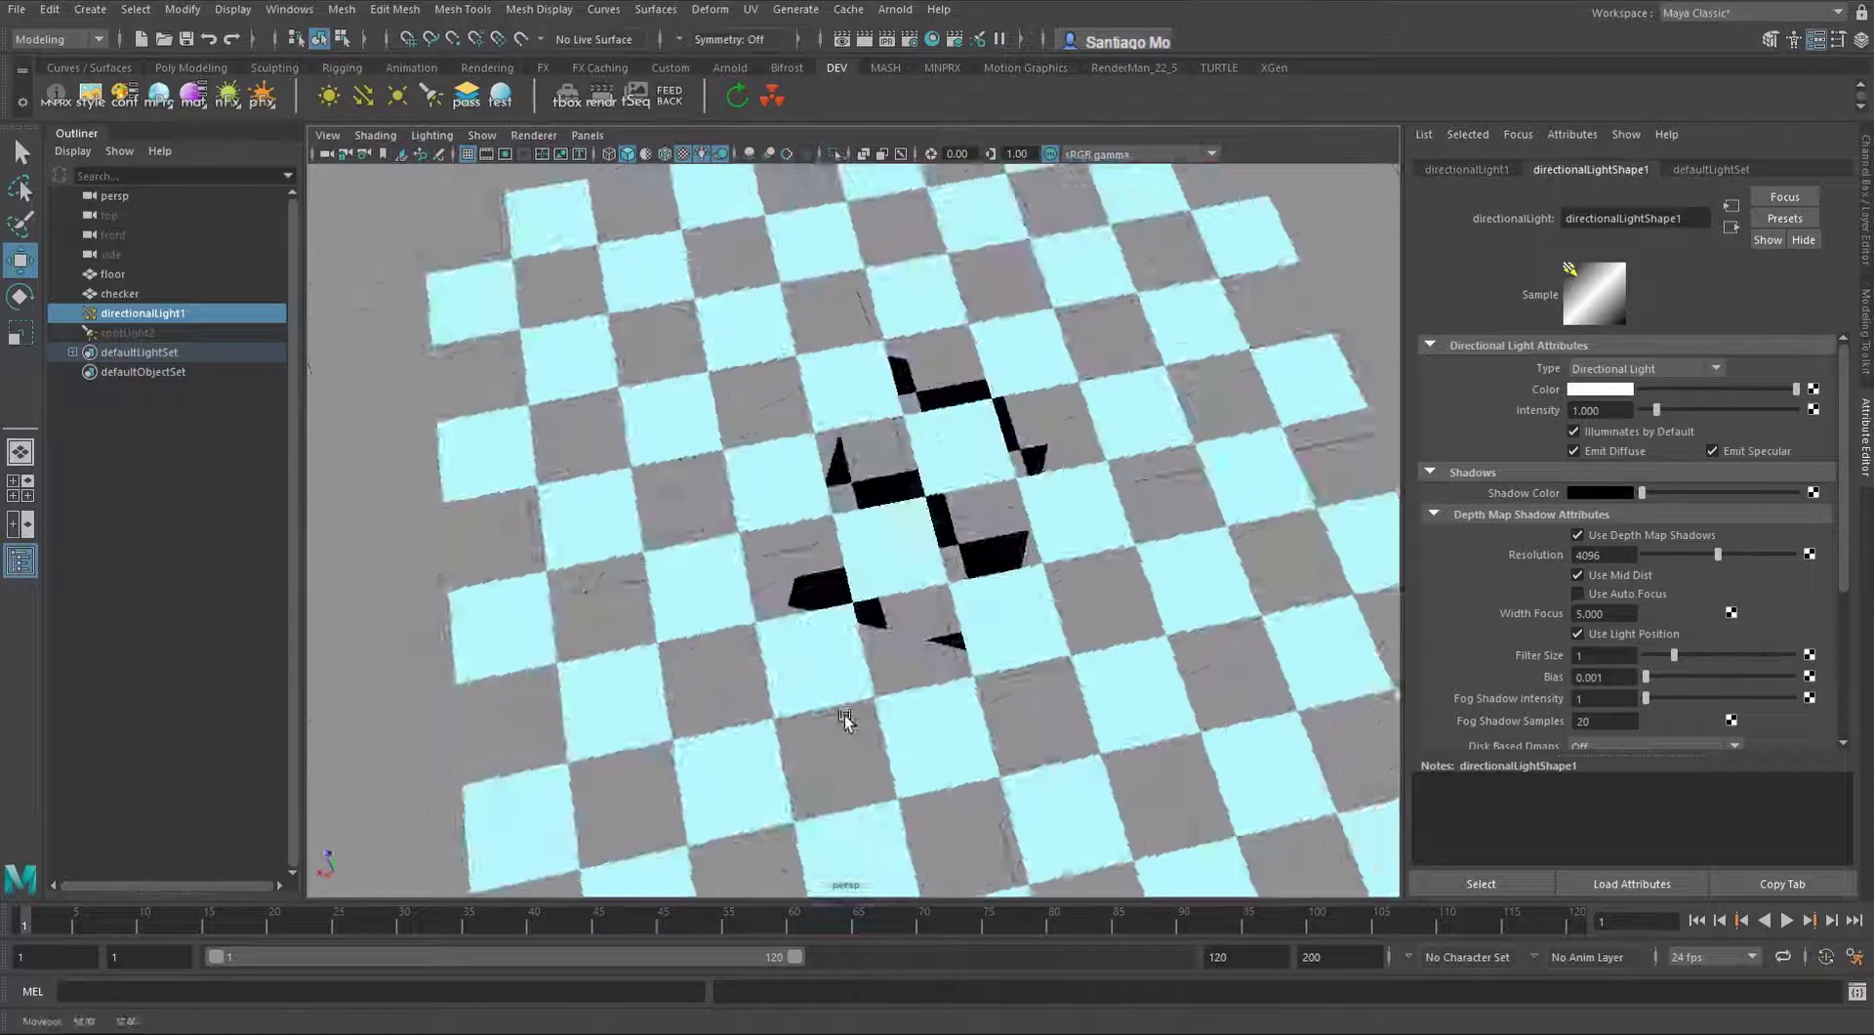
scroll(904, 728, "up", 10)
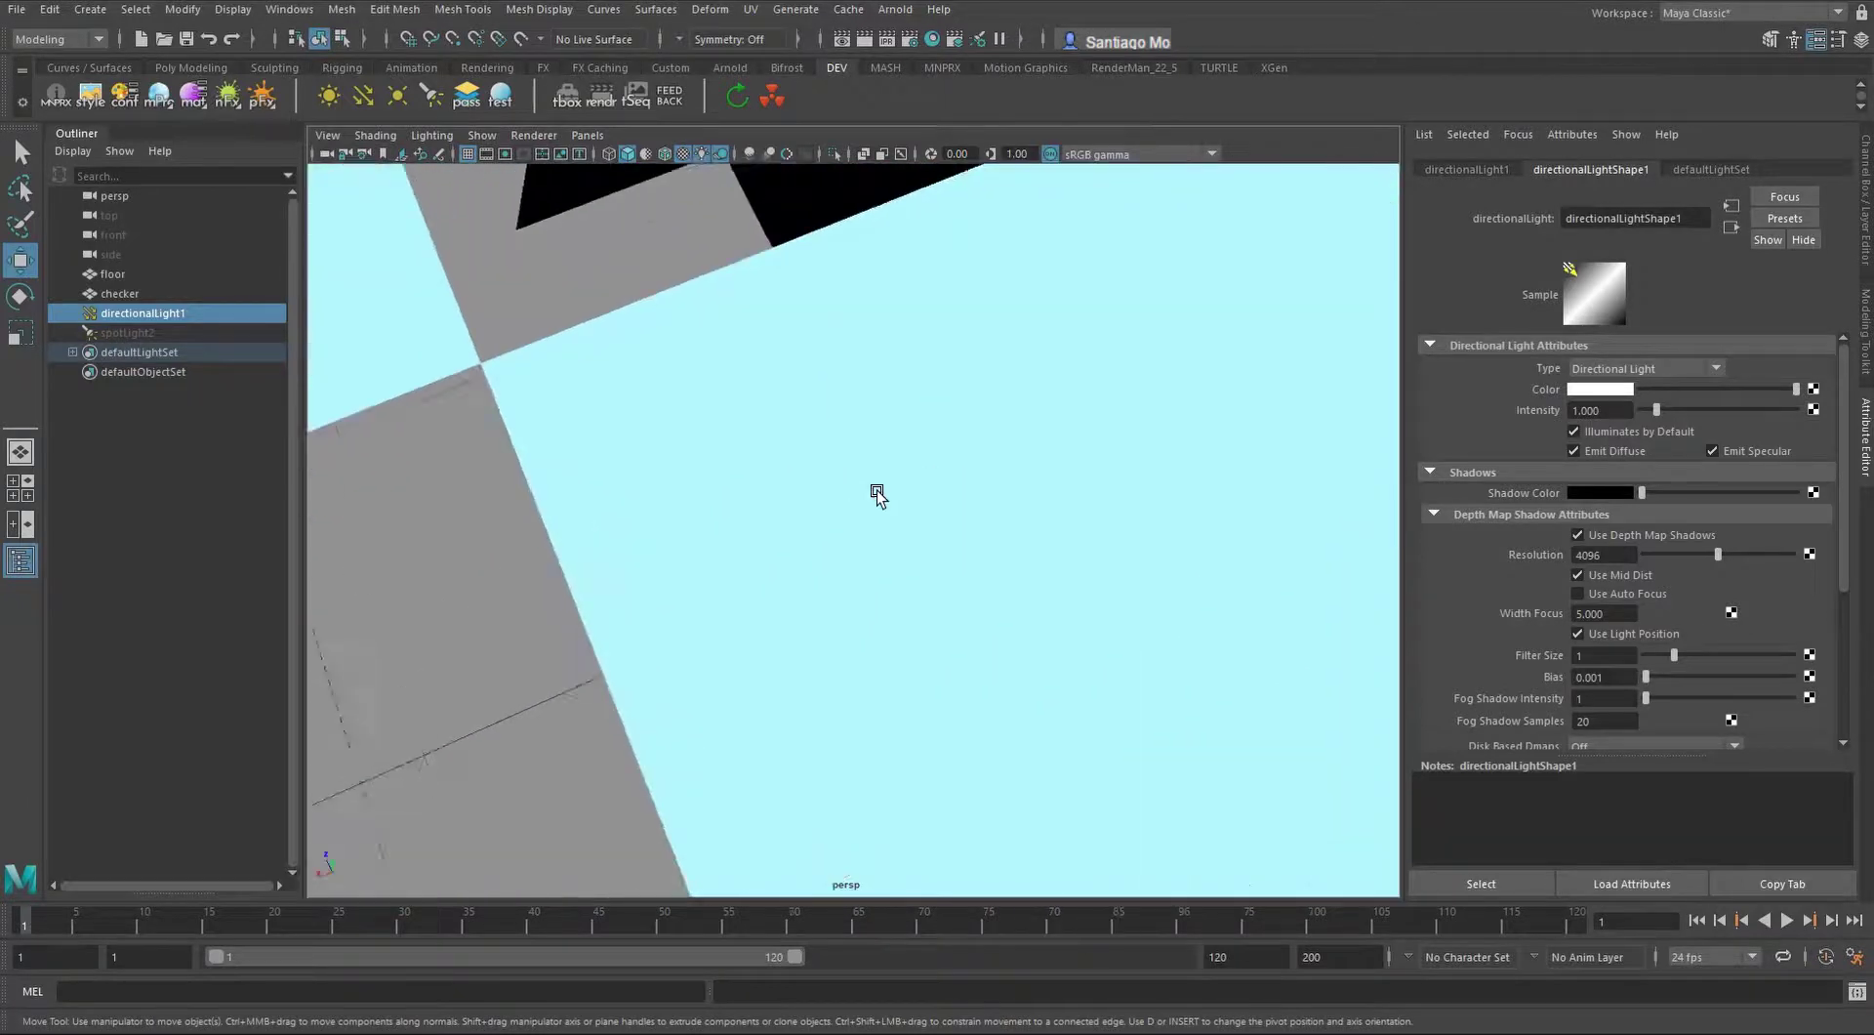
scroll(876, 495, "up", 10)
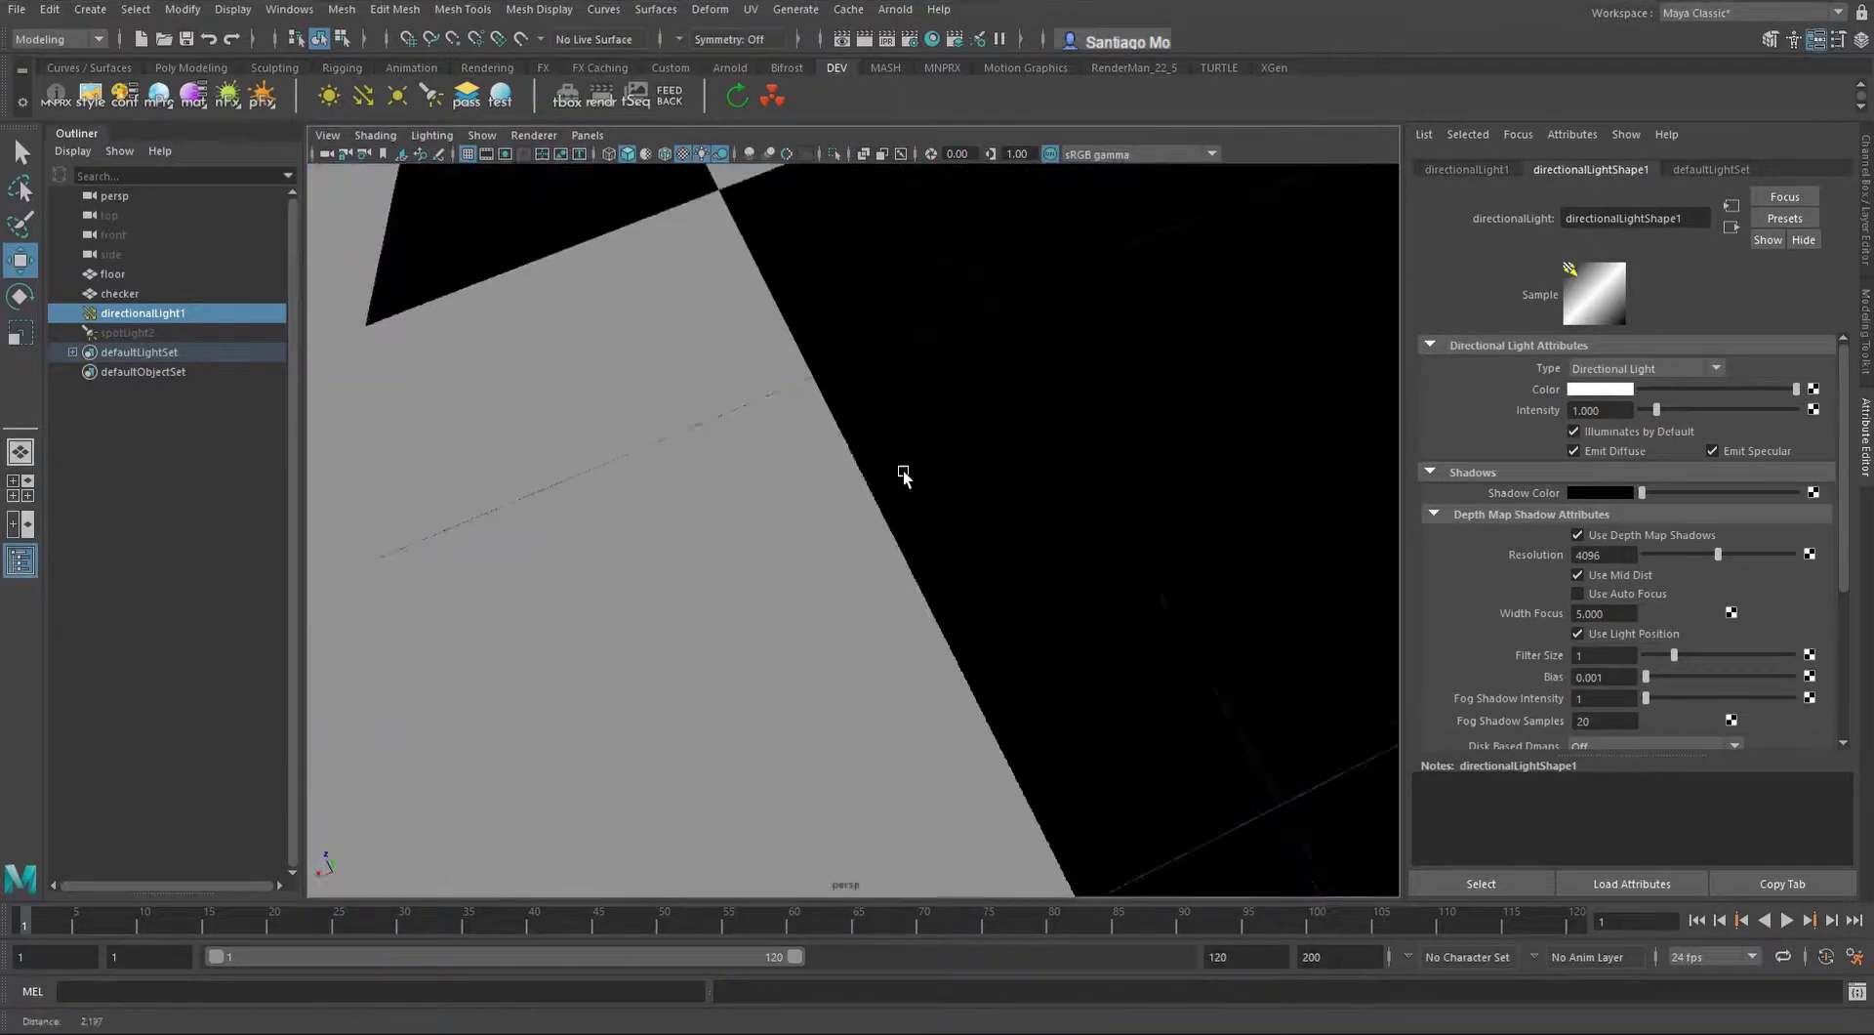
right_click_drag(909, 474, 342, 565, "alt")
left_click_drag(907, 664, 922, 546, "alt")
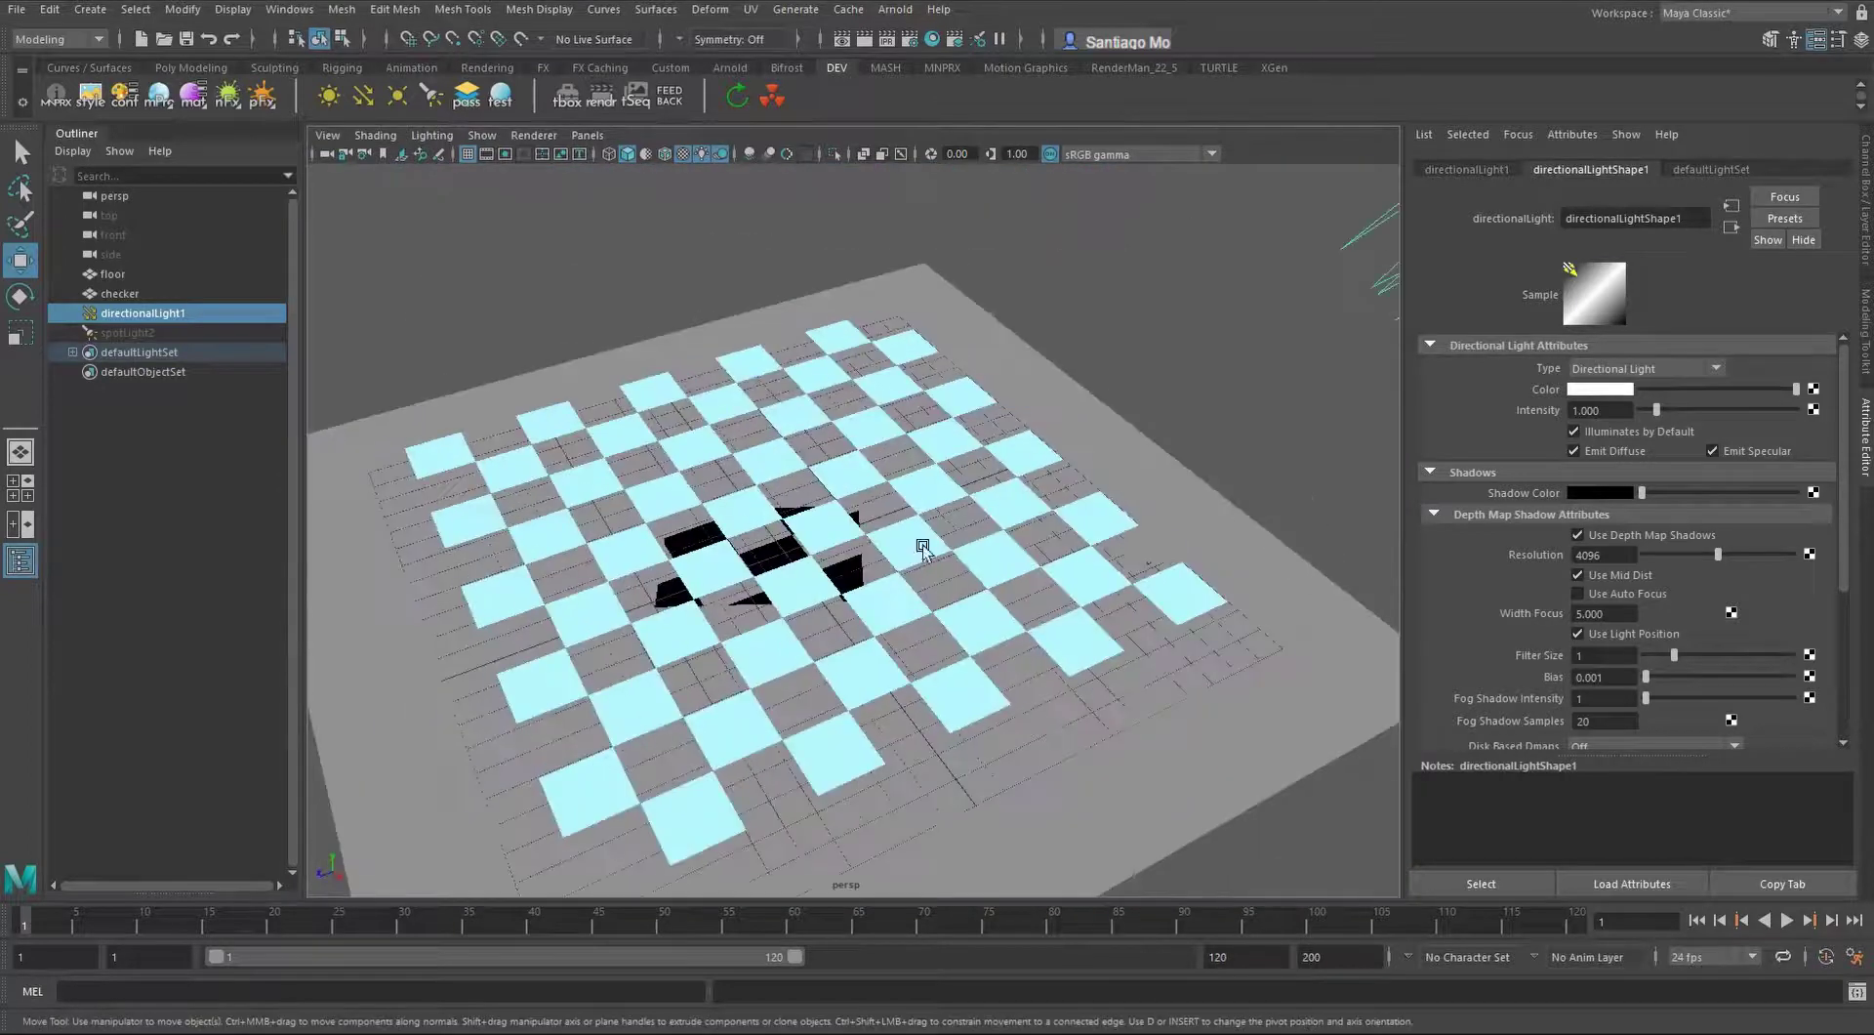
scroll(1016, 598, "down", 4)
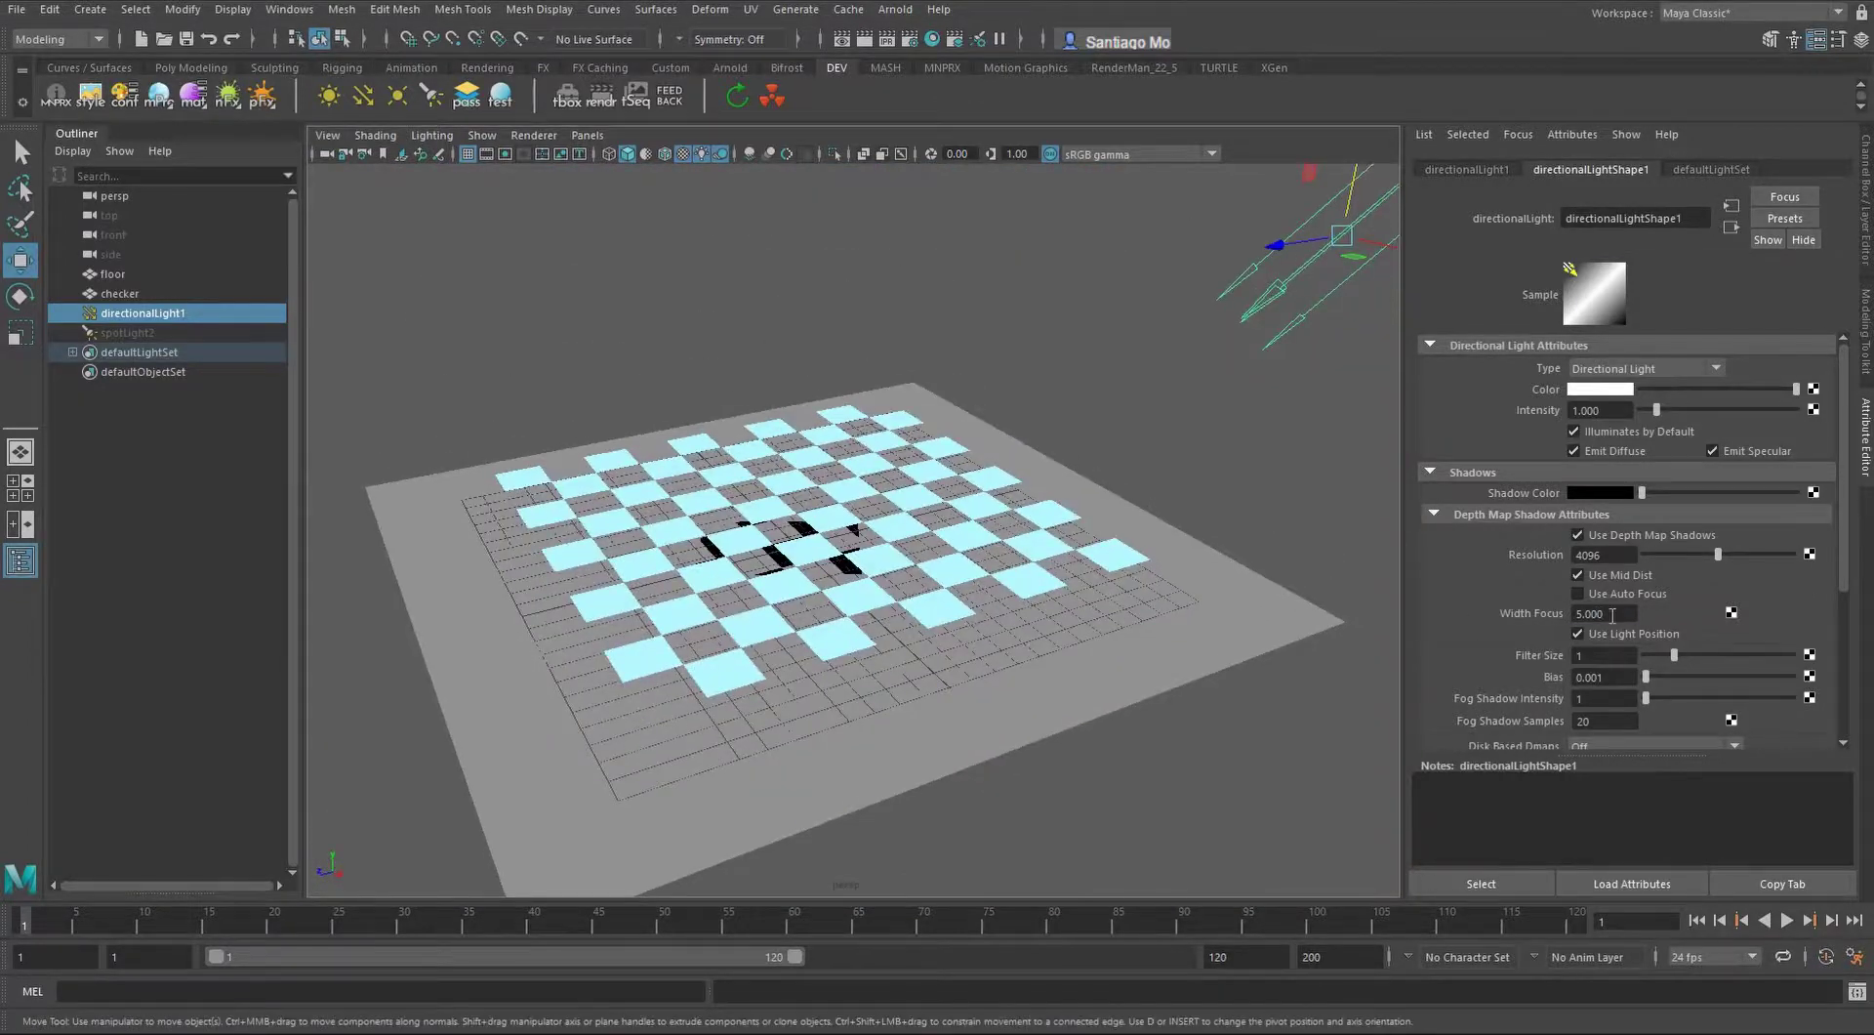
Increase the directional light's depth map Width Focus to 20, 25 and finally 30
double_click(1613, 614)
type("20")
key("Return")
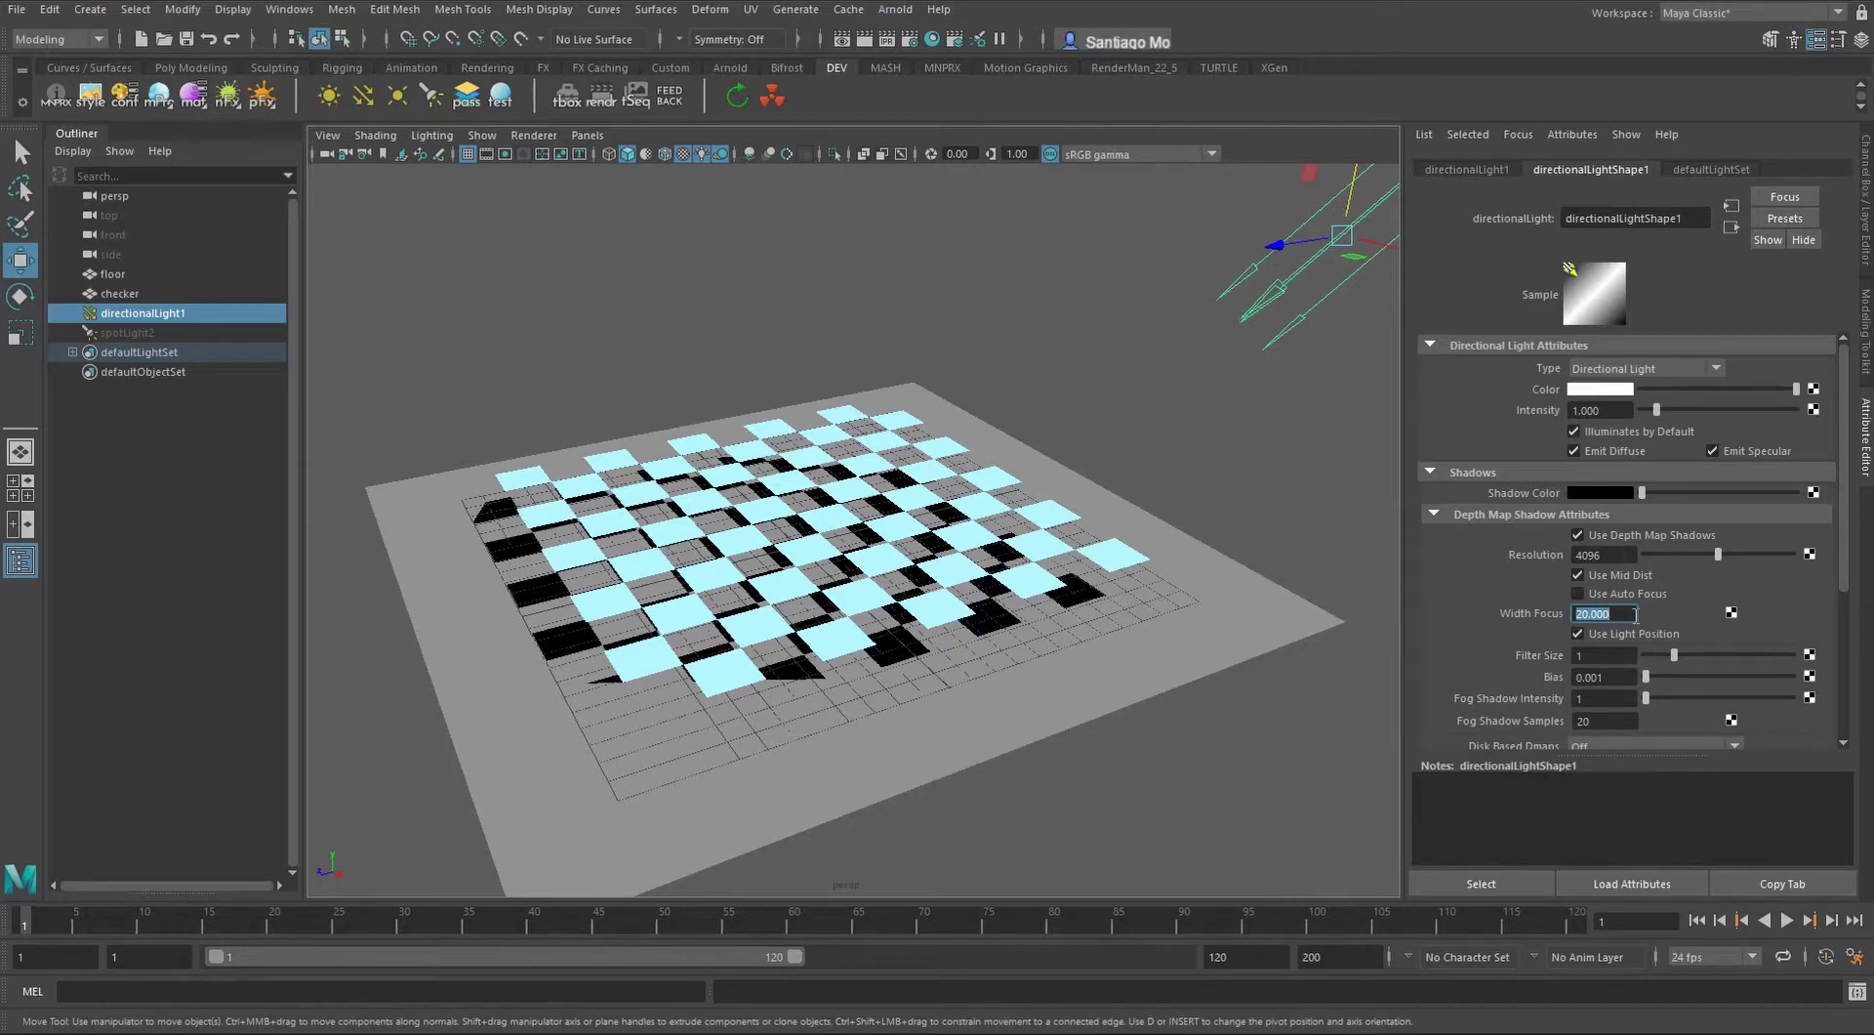
type("25")
key("Return")
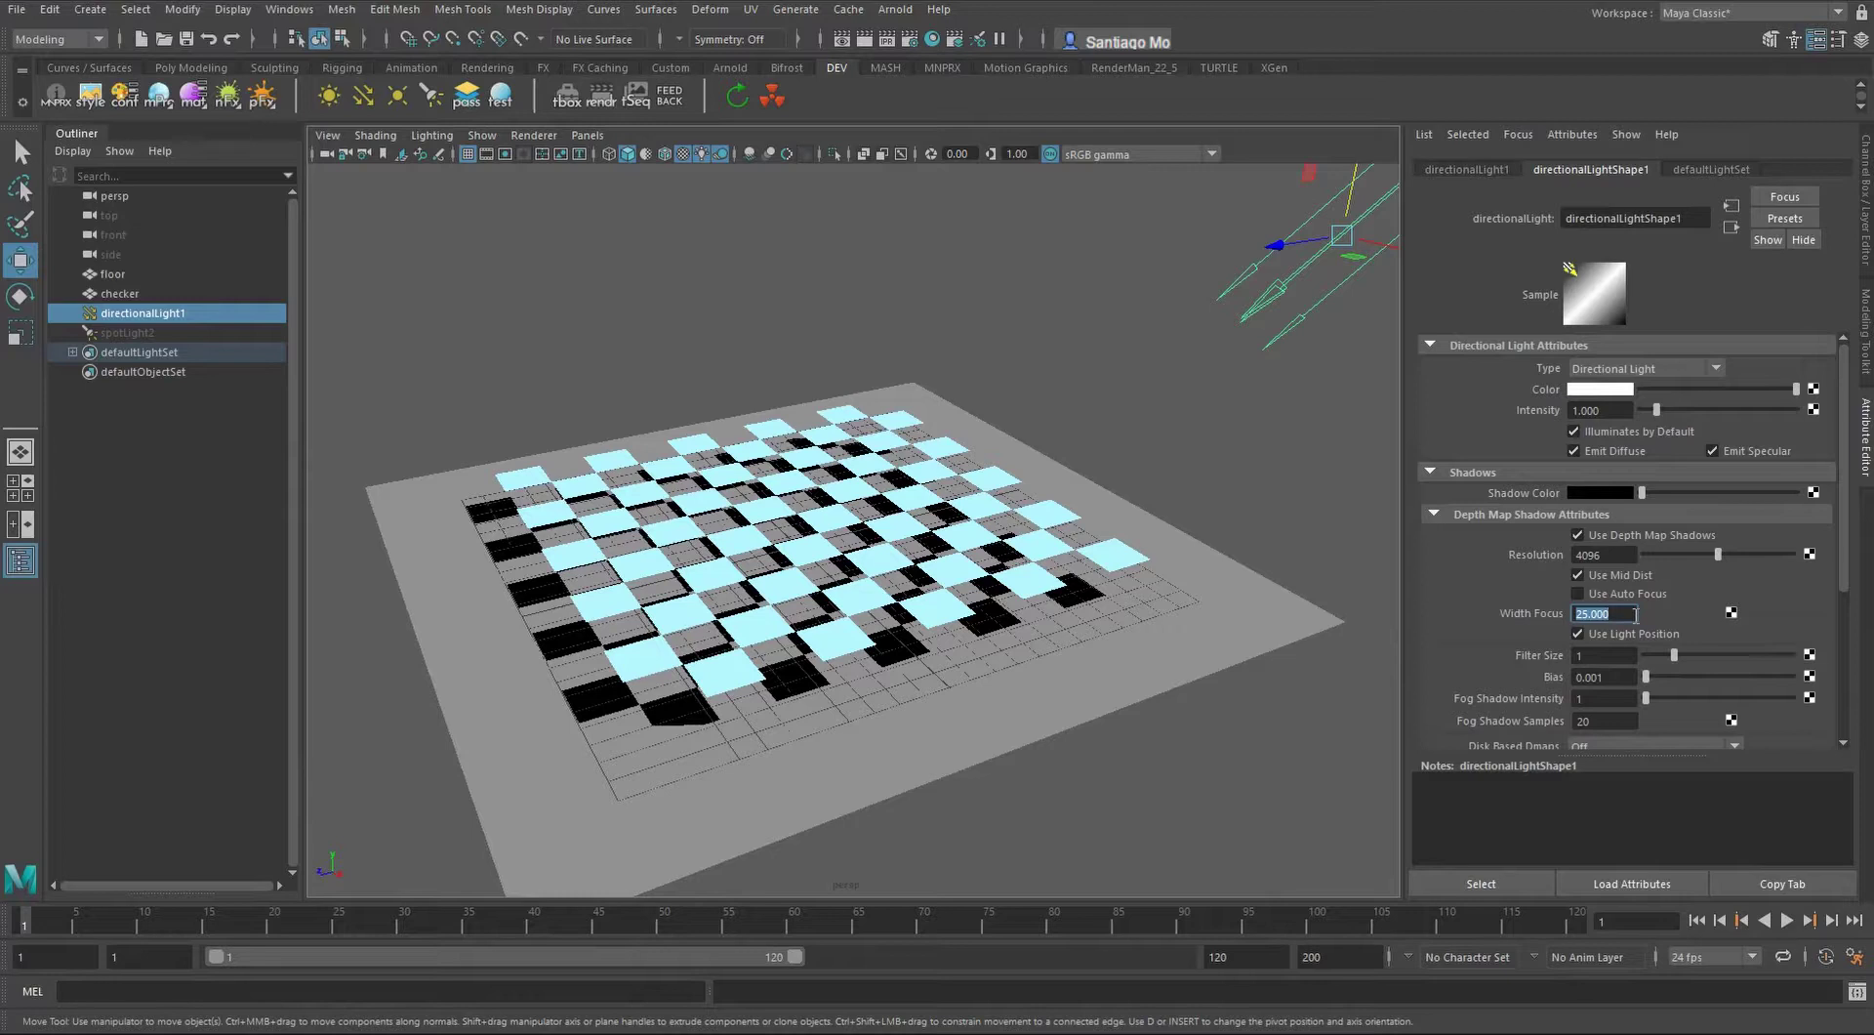
type("30")
key("Return")
Examine the shadow coverage across the whole checker and the sharpness of the shadow edges up close
left_click_drag(900, 609, 582, 573, "alt")
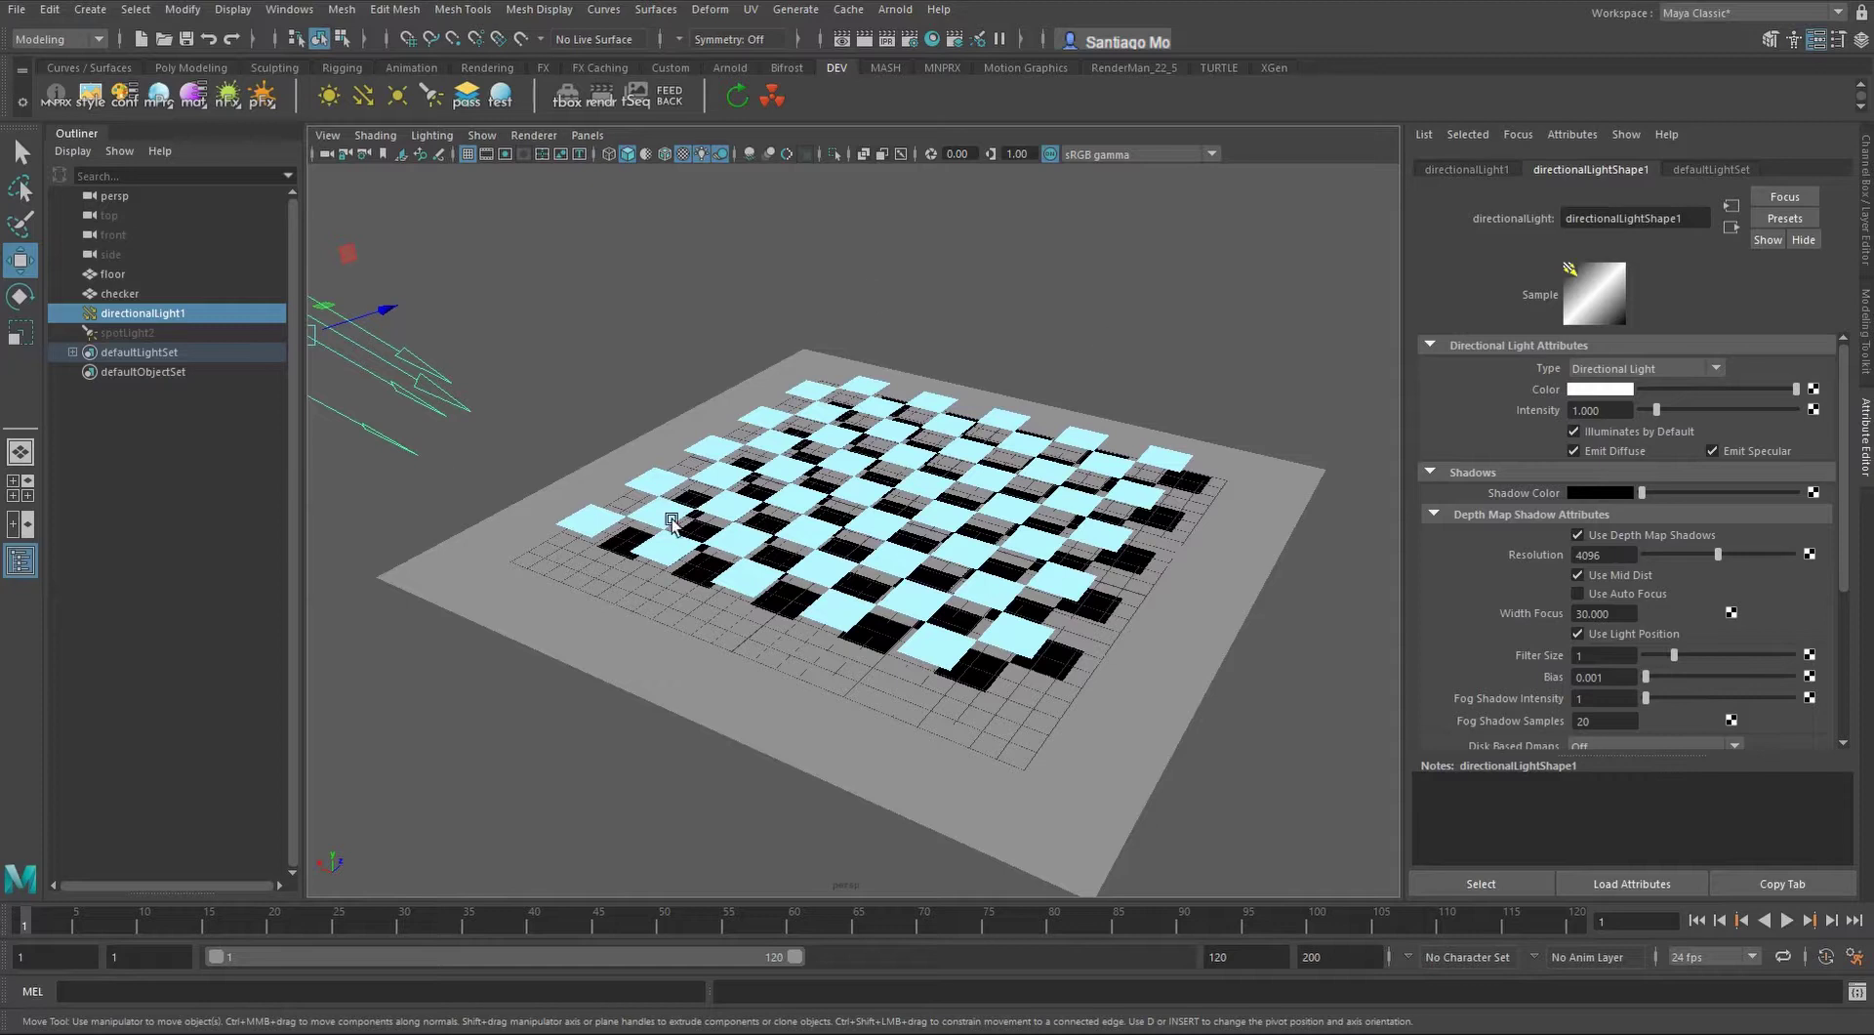
scroll(822, 617, "up", 4)
left_click_drag(822, 617, 859, 630, "alt")
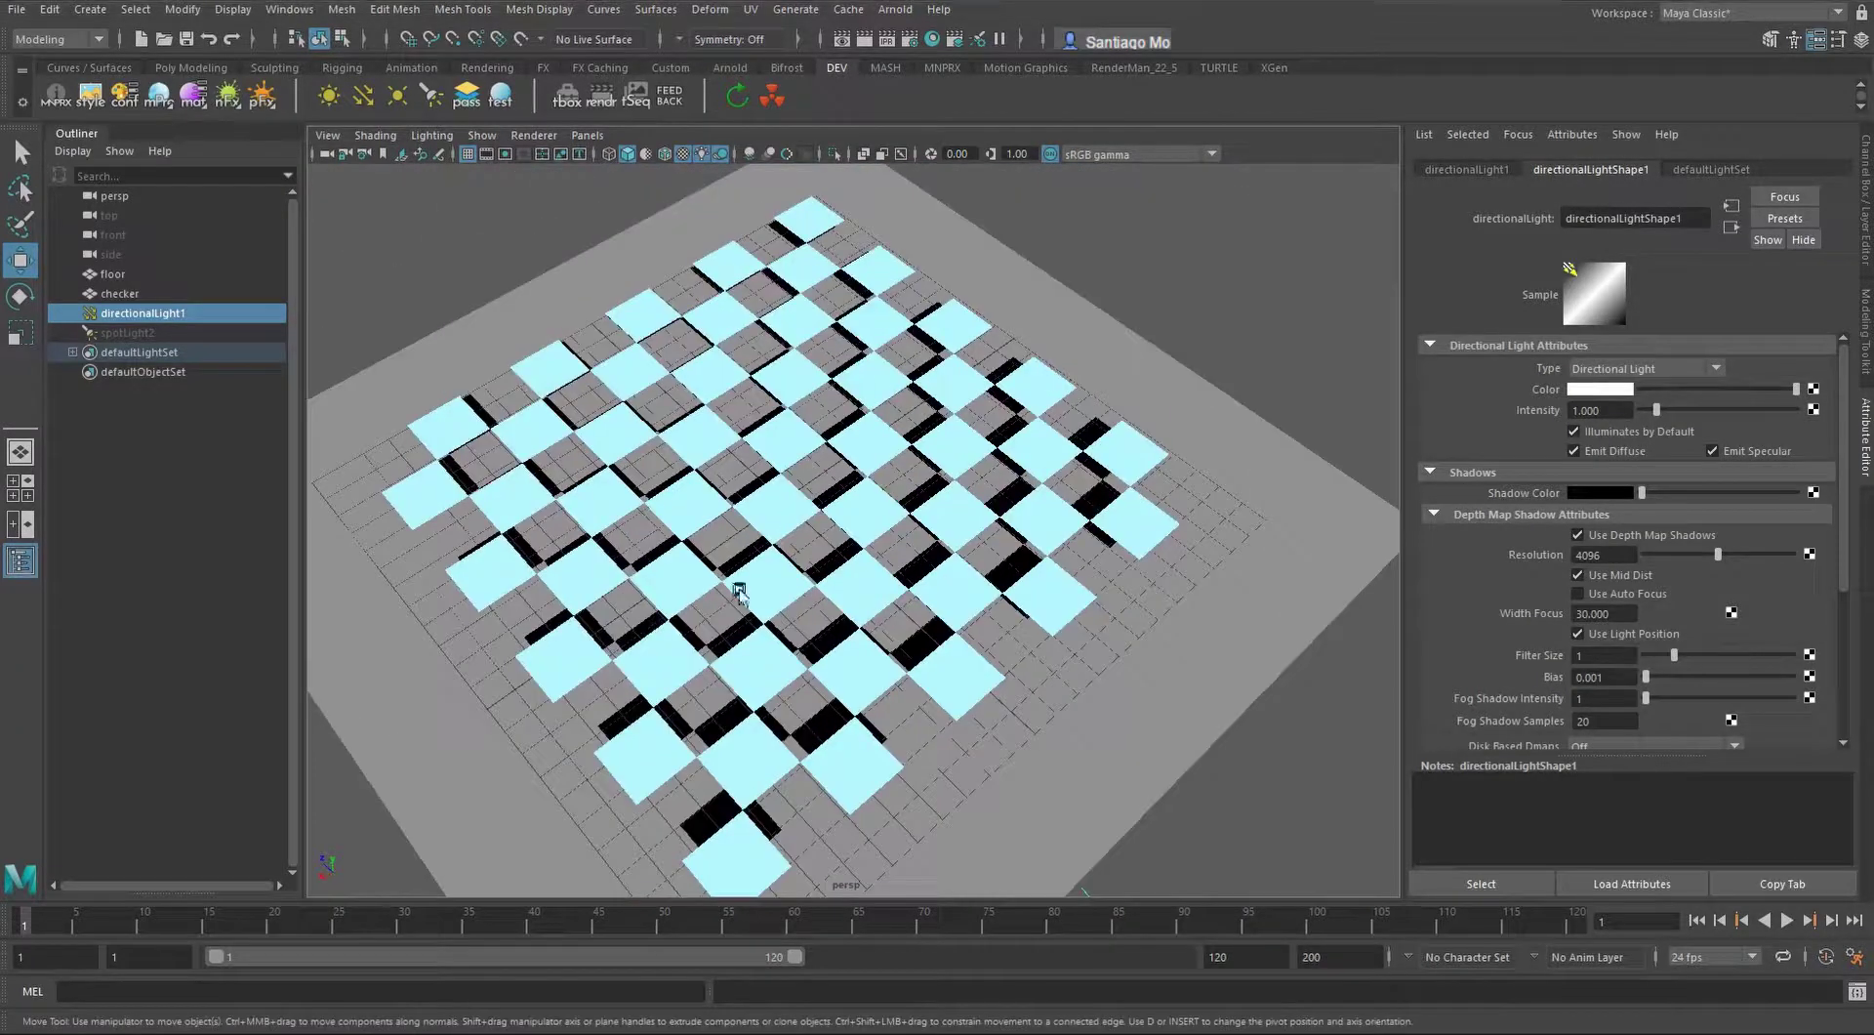
left_click_drag(732, 586, 744, 648, "alt")
scroll(845, 566, "up", 5)
scroll(872, 576, "up", 8)
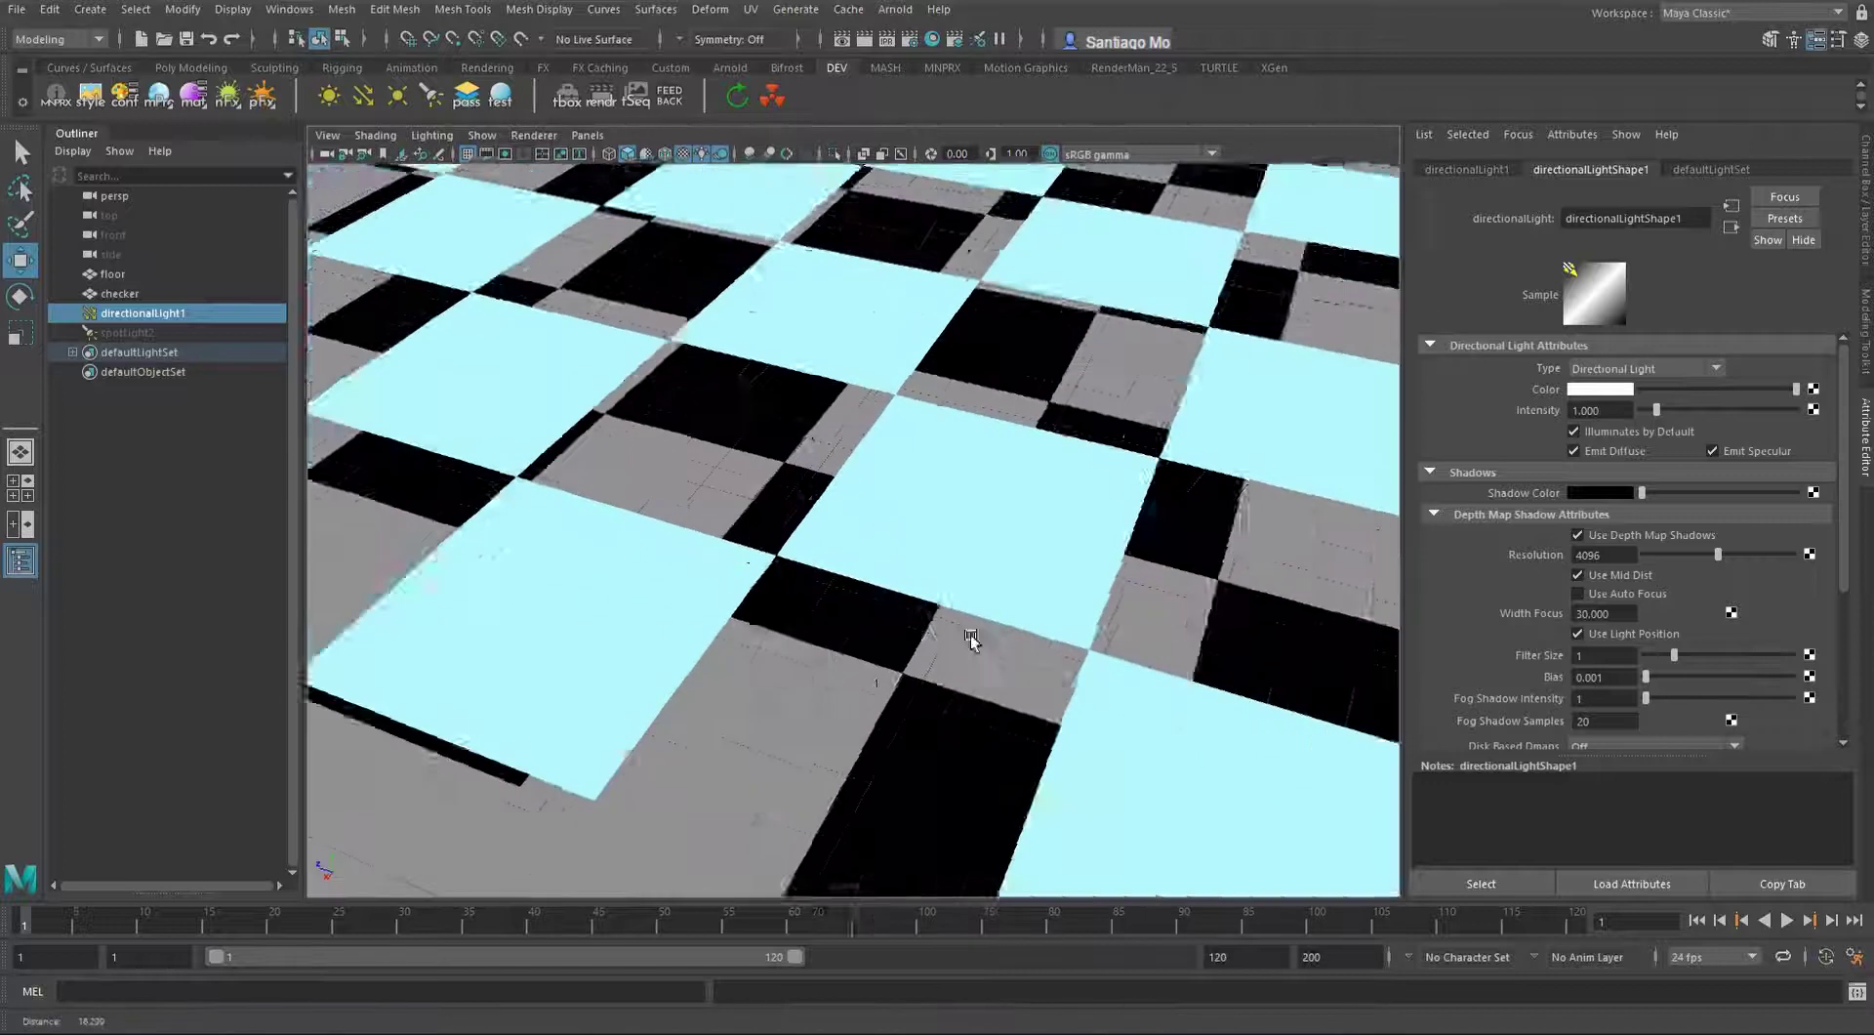
scroll(918, 569, "down", 10)
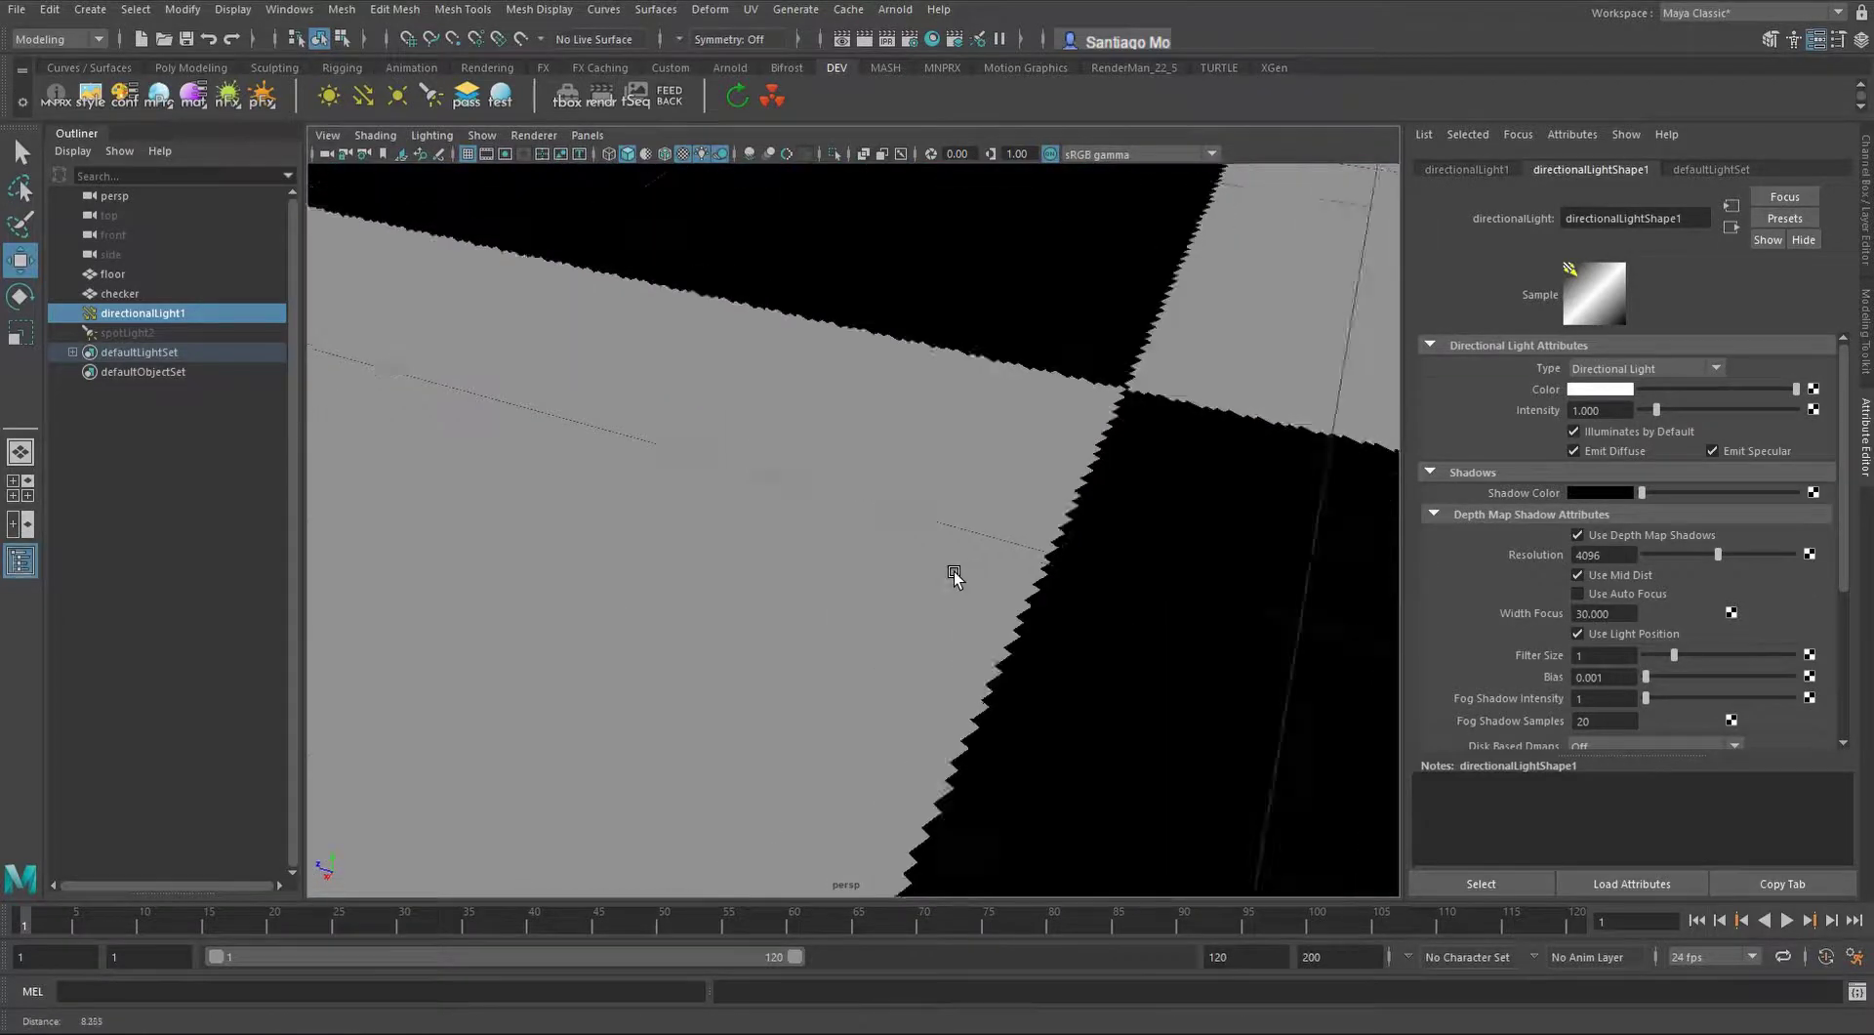
scroll(1067, 503, "down", 10)
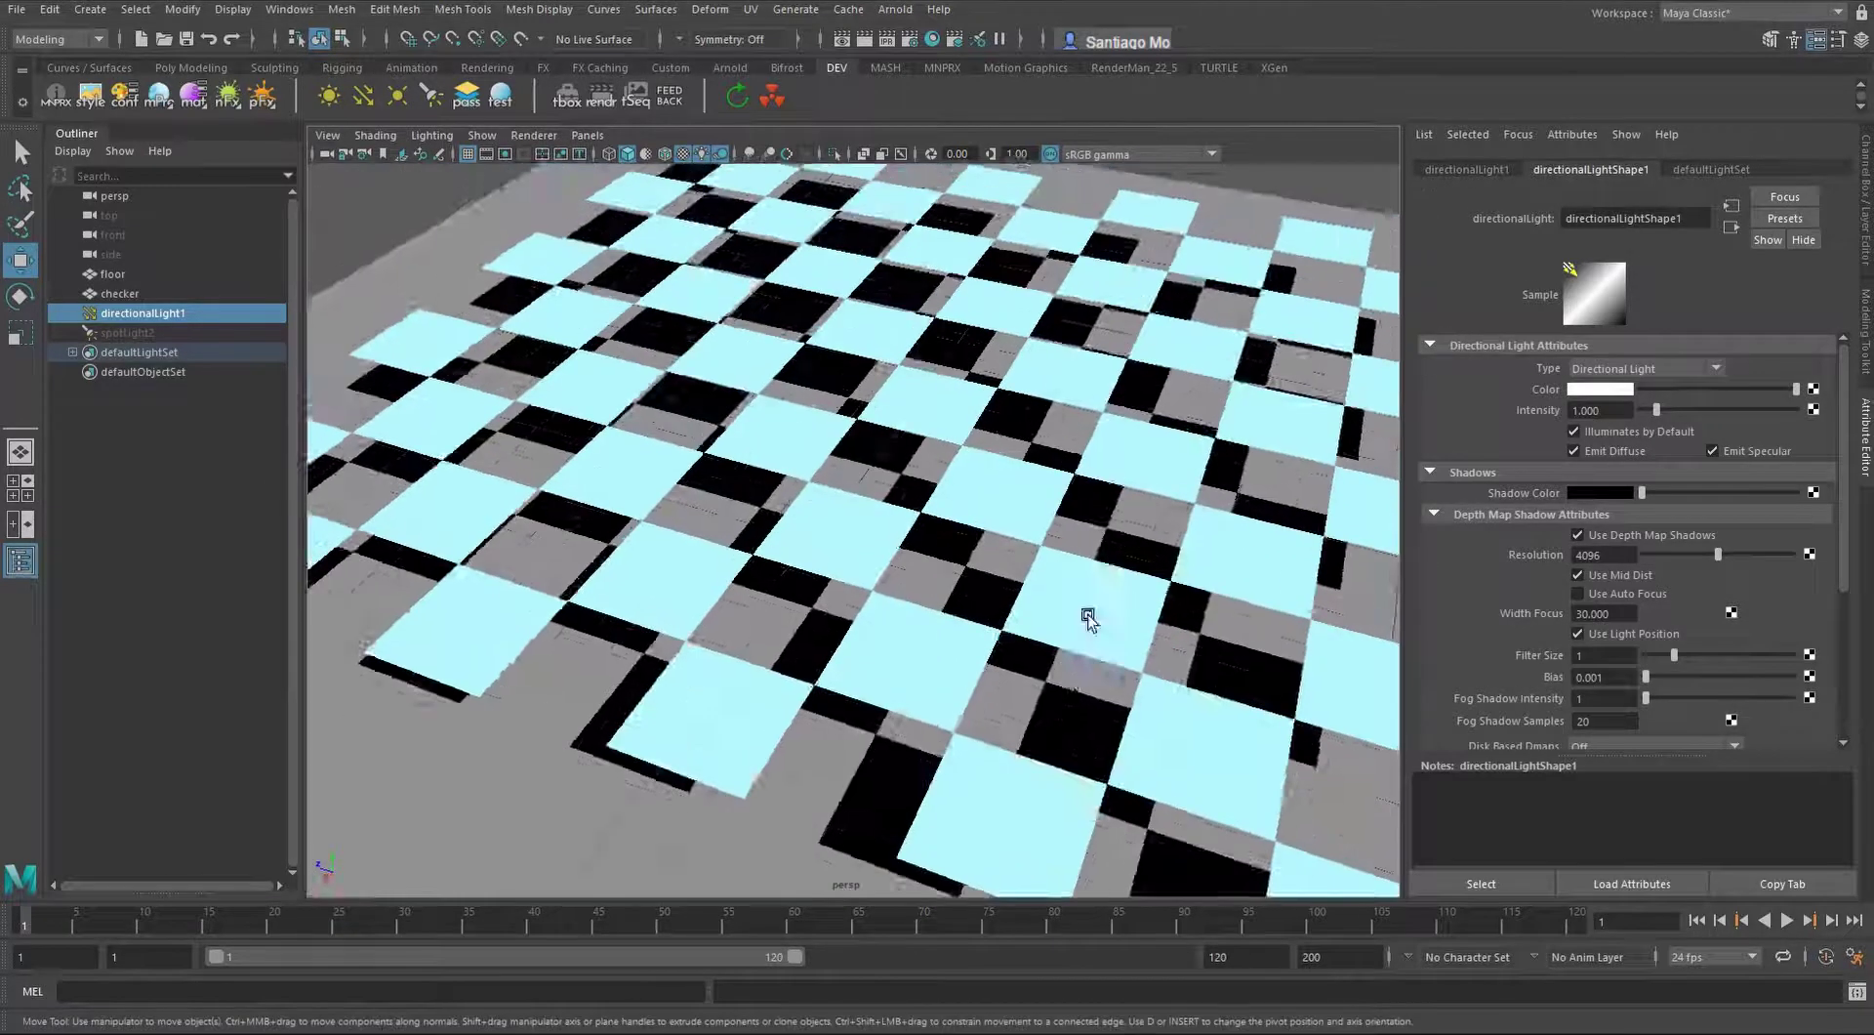
scroll(1020, 540, "down", 4)
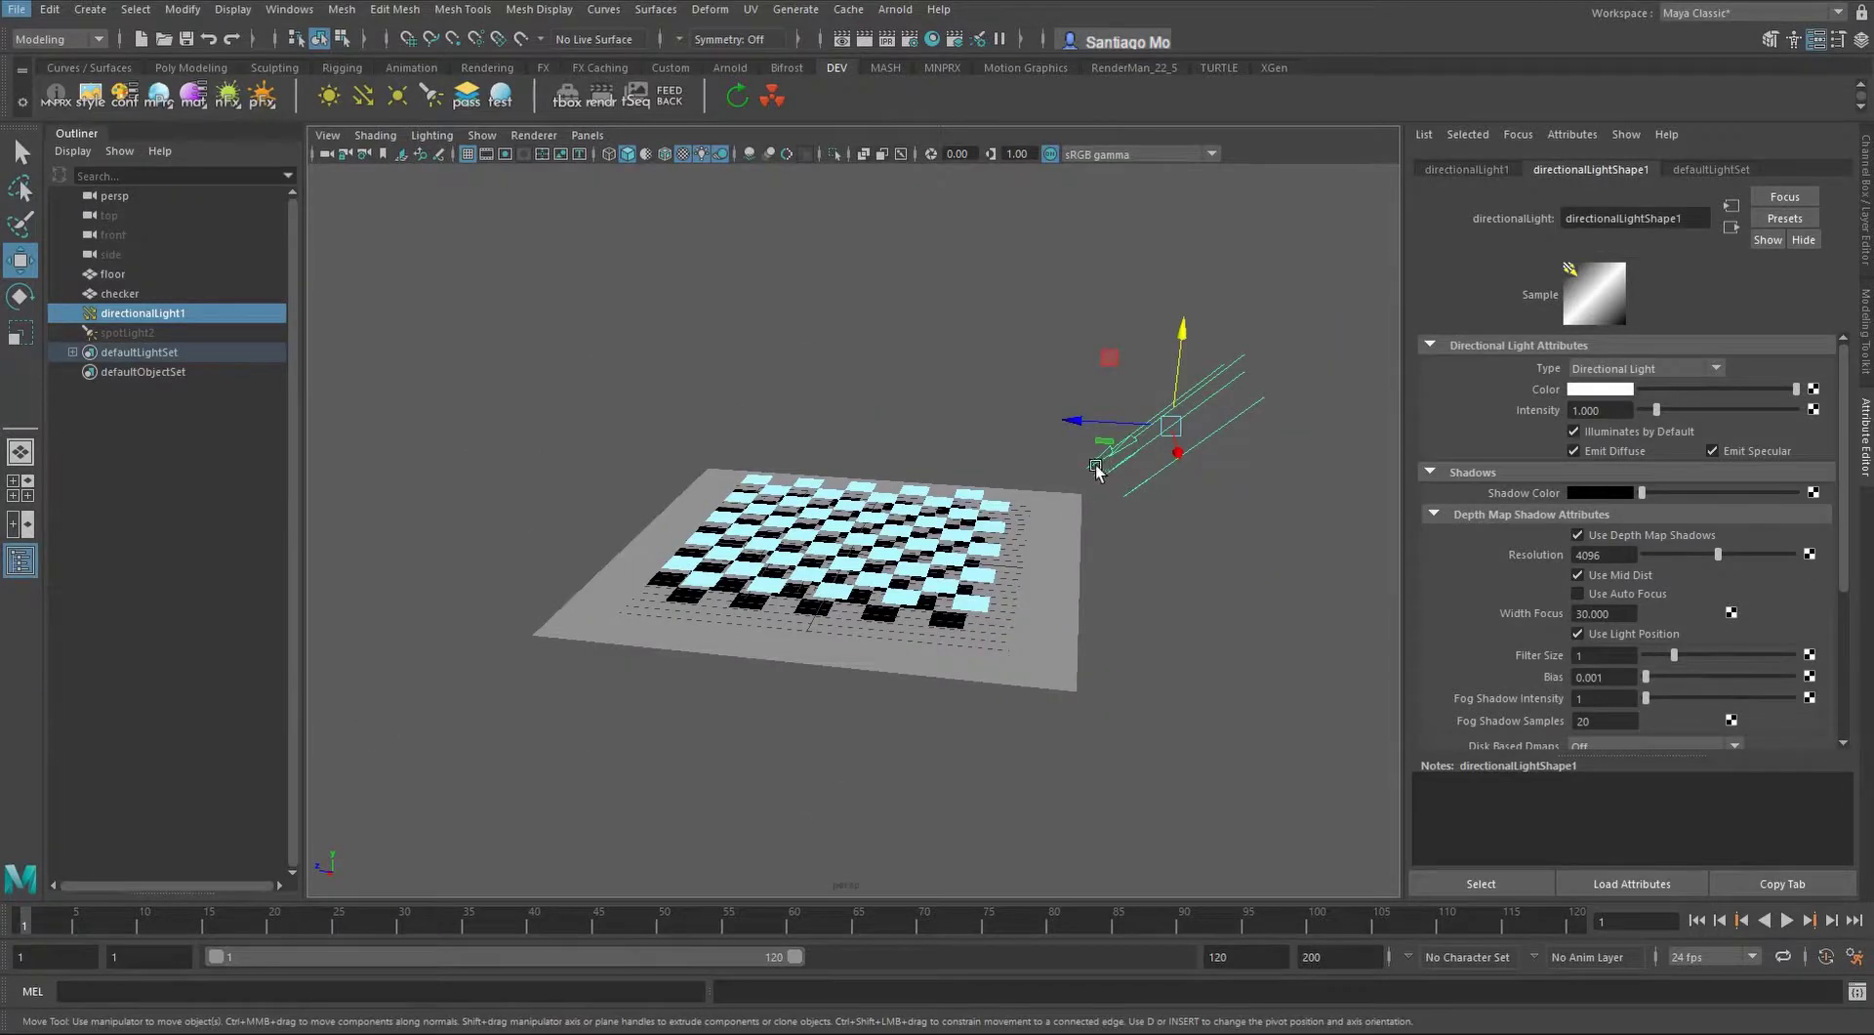
Move the directional light horizontally away from the floor and check the shadows across the checker
left_click_drag(1095, 468, 921, 564, "alt")
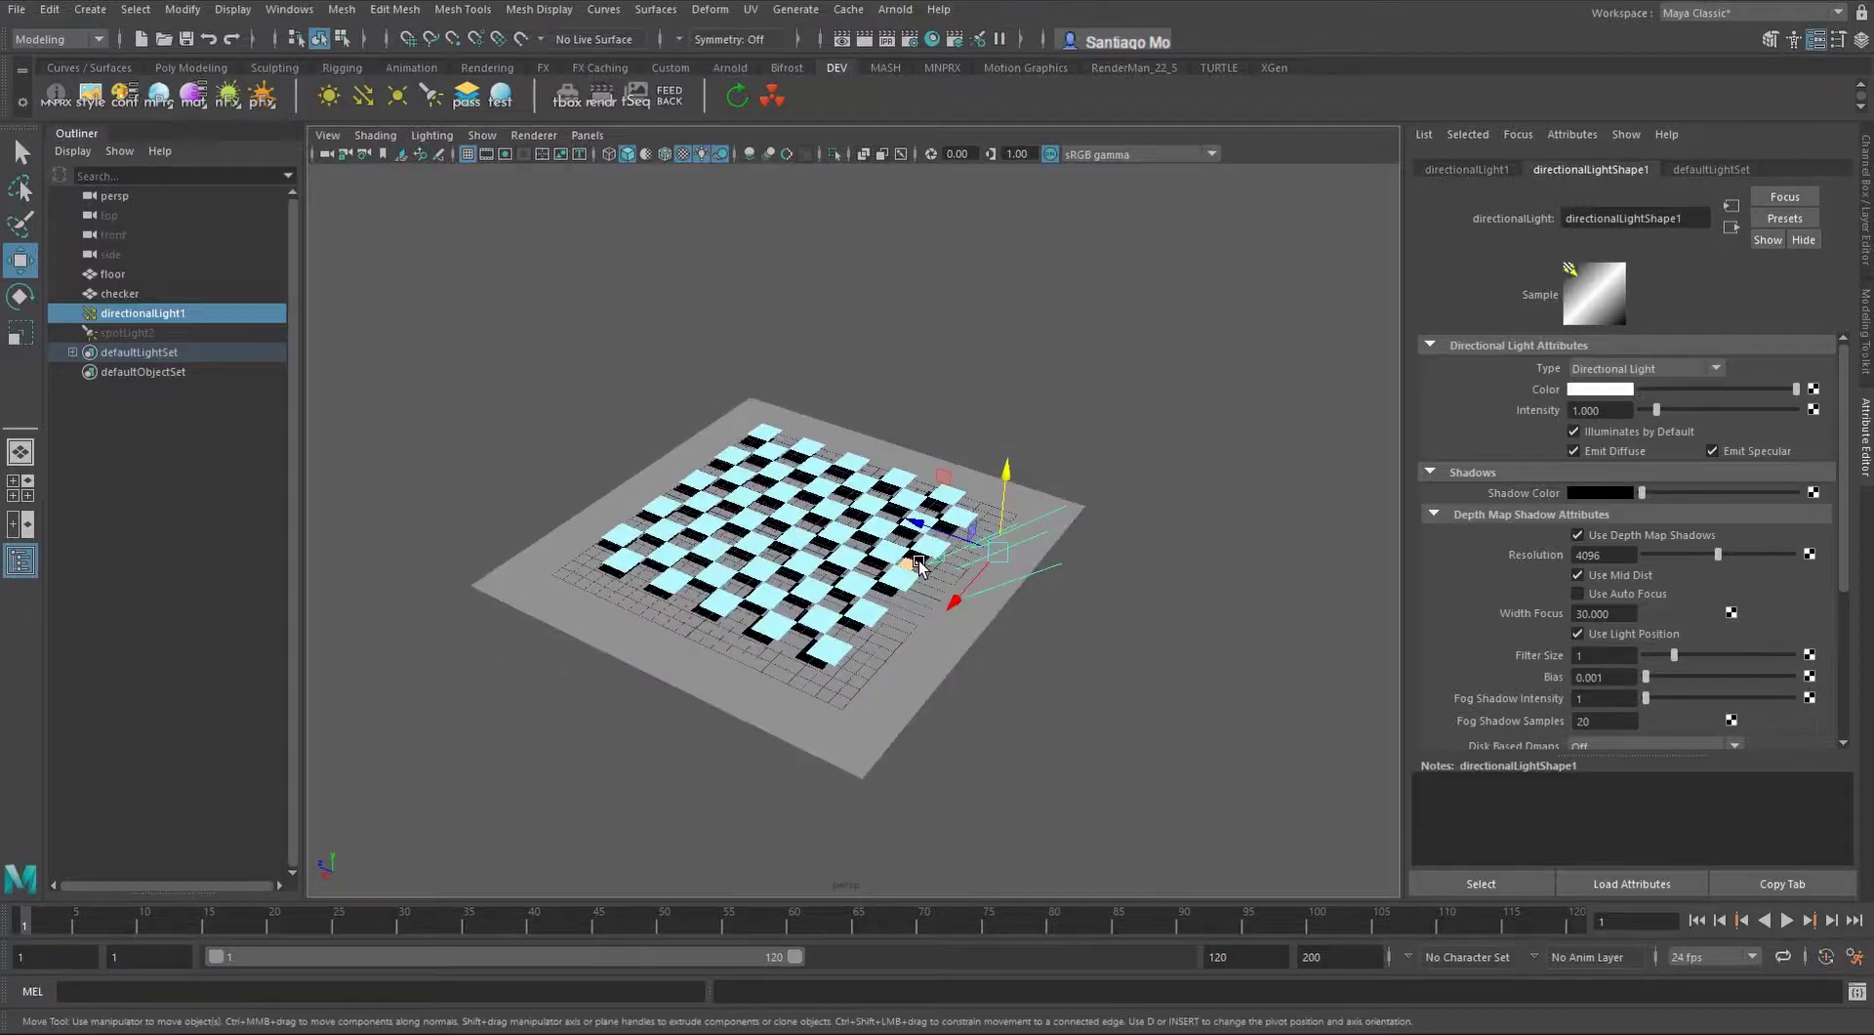
left_click_drag(914, 564, 891, 534)
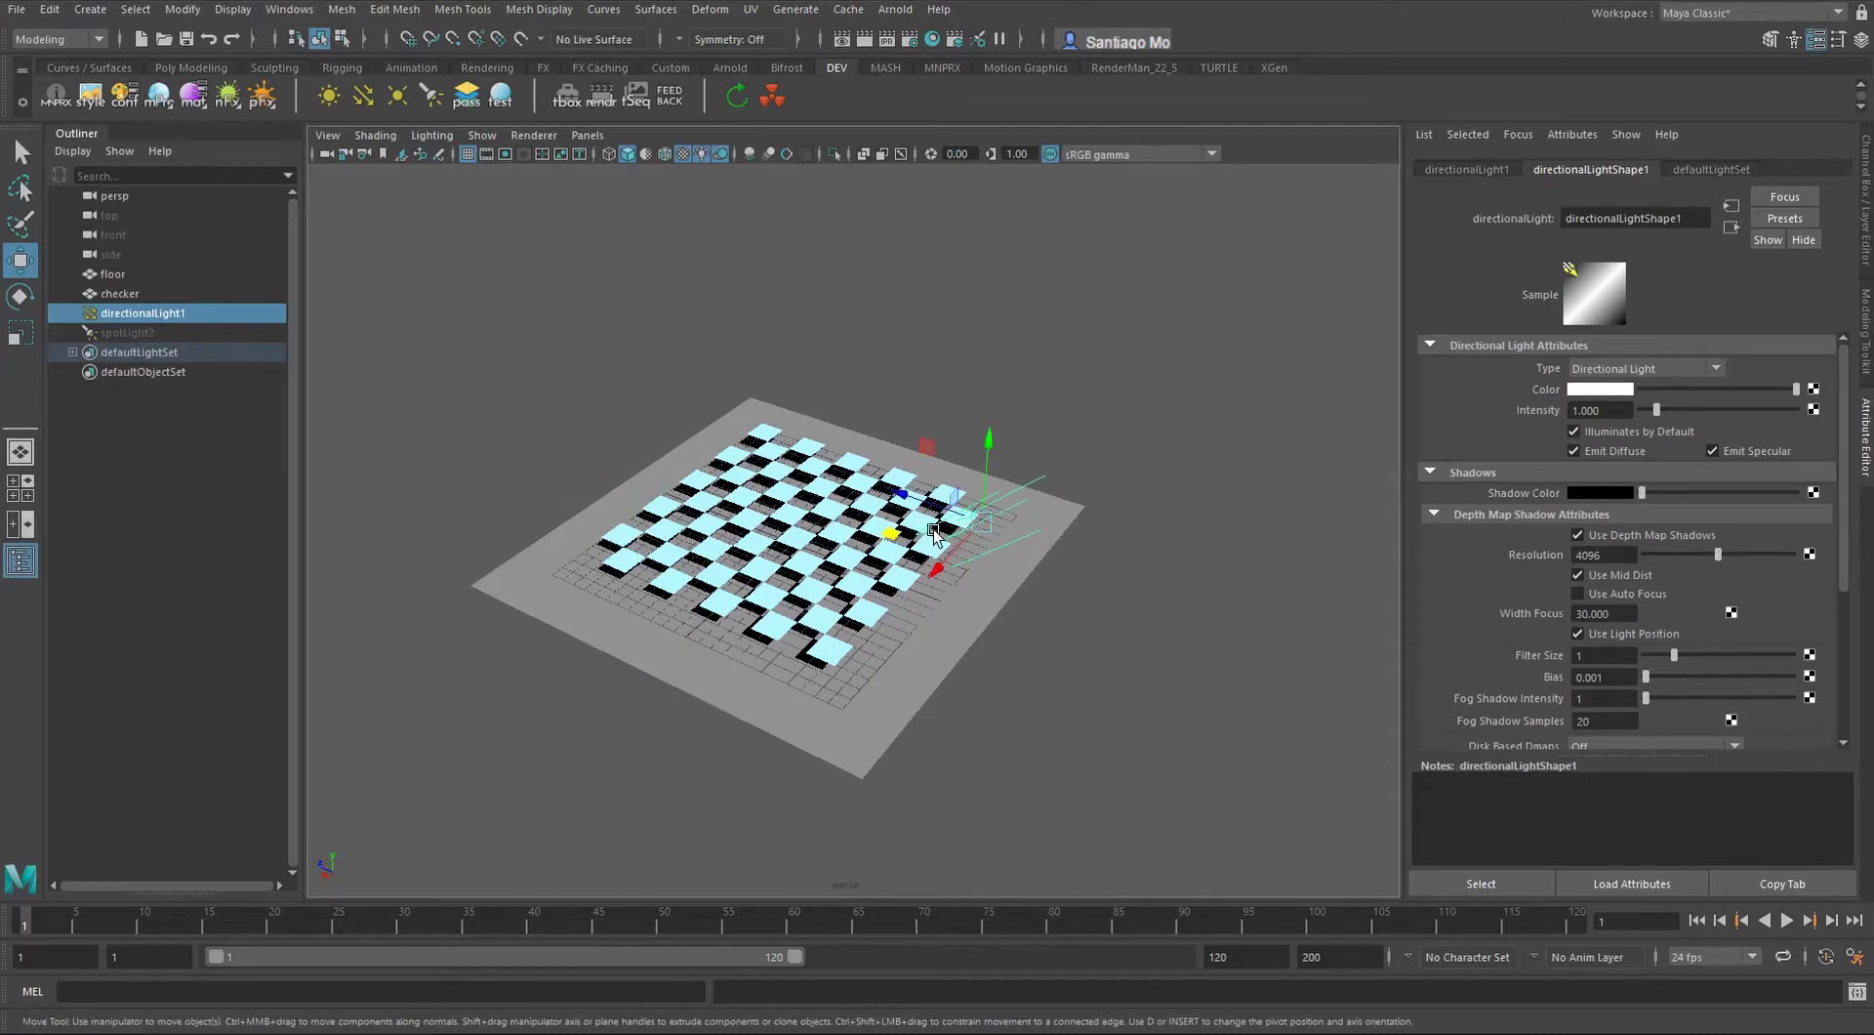
left_click_drag(896, 528, 1022, 514)
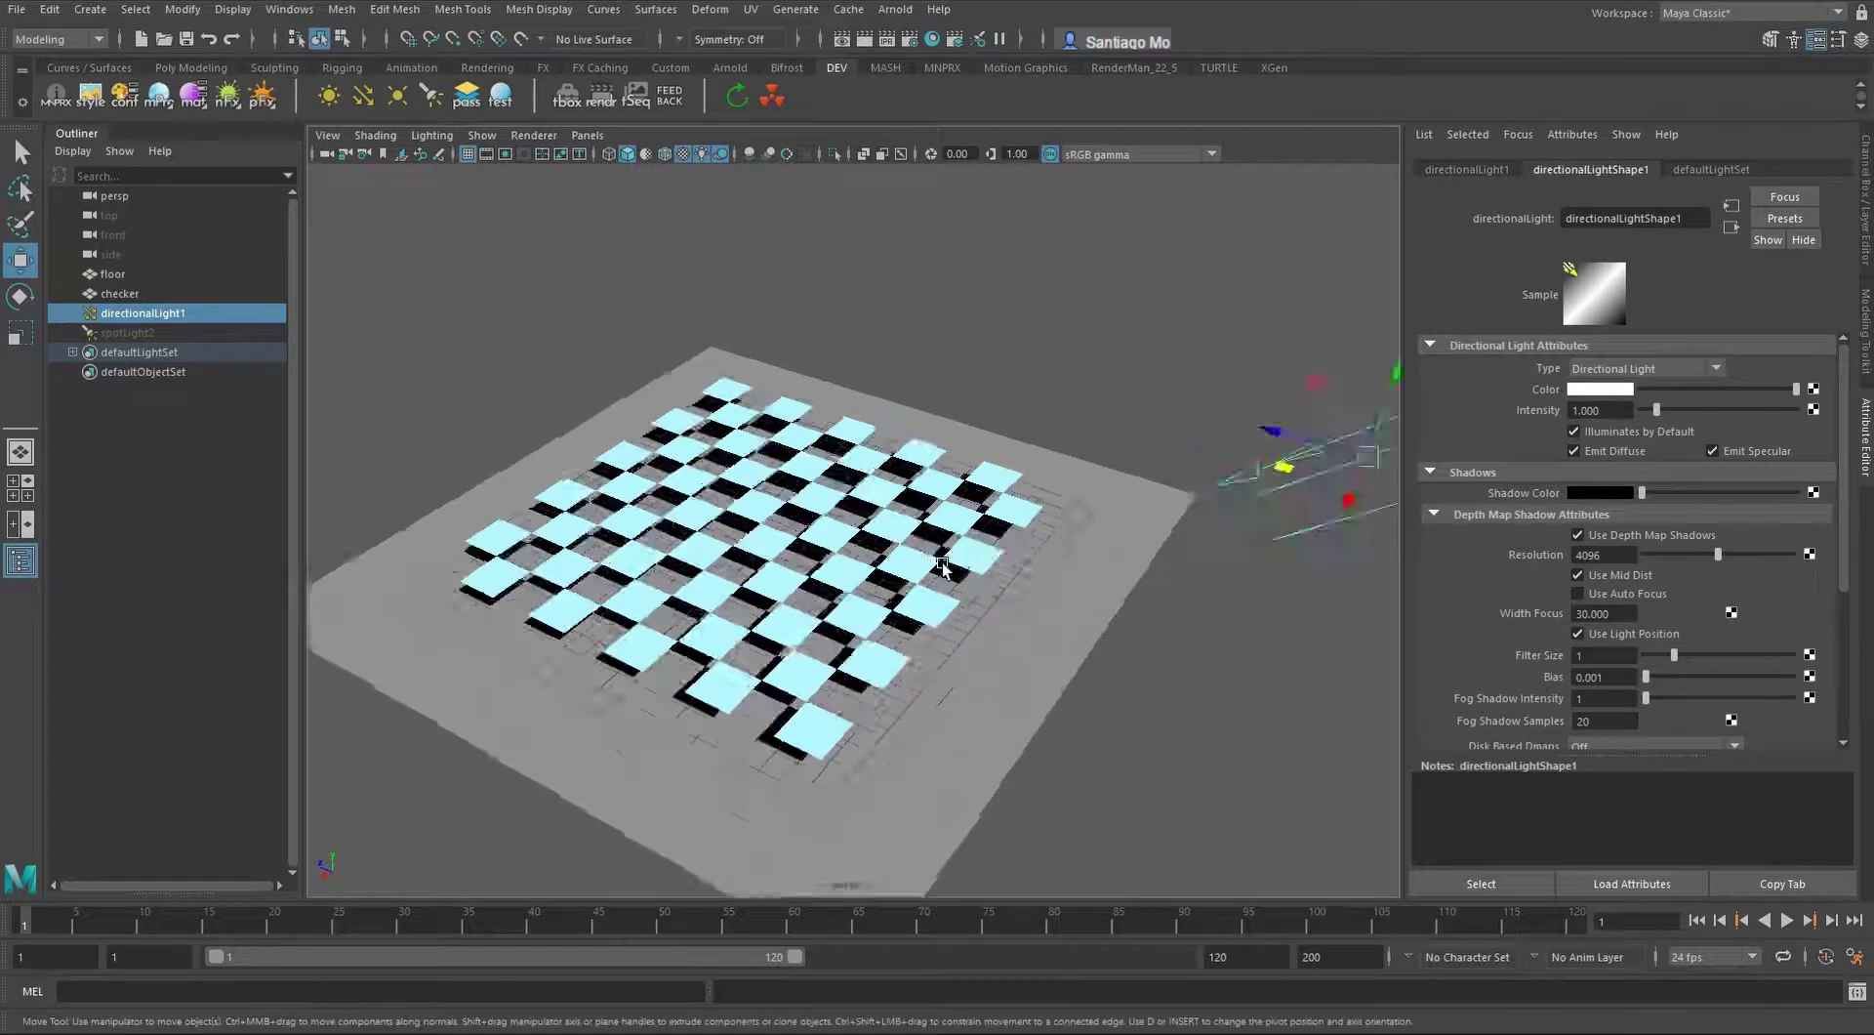
left_click_drag(840, 589, 791, 564, "alt")
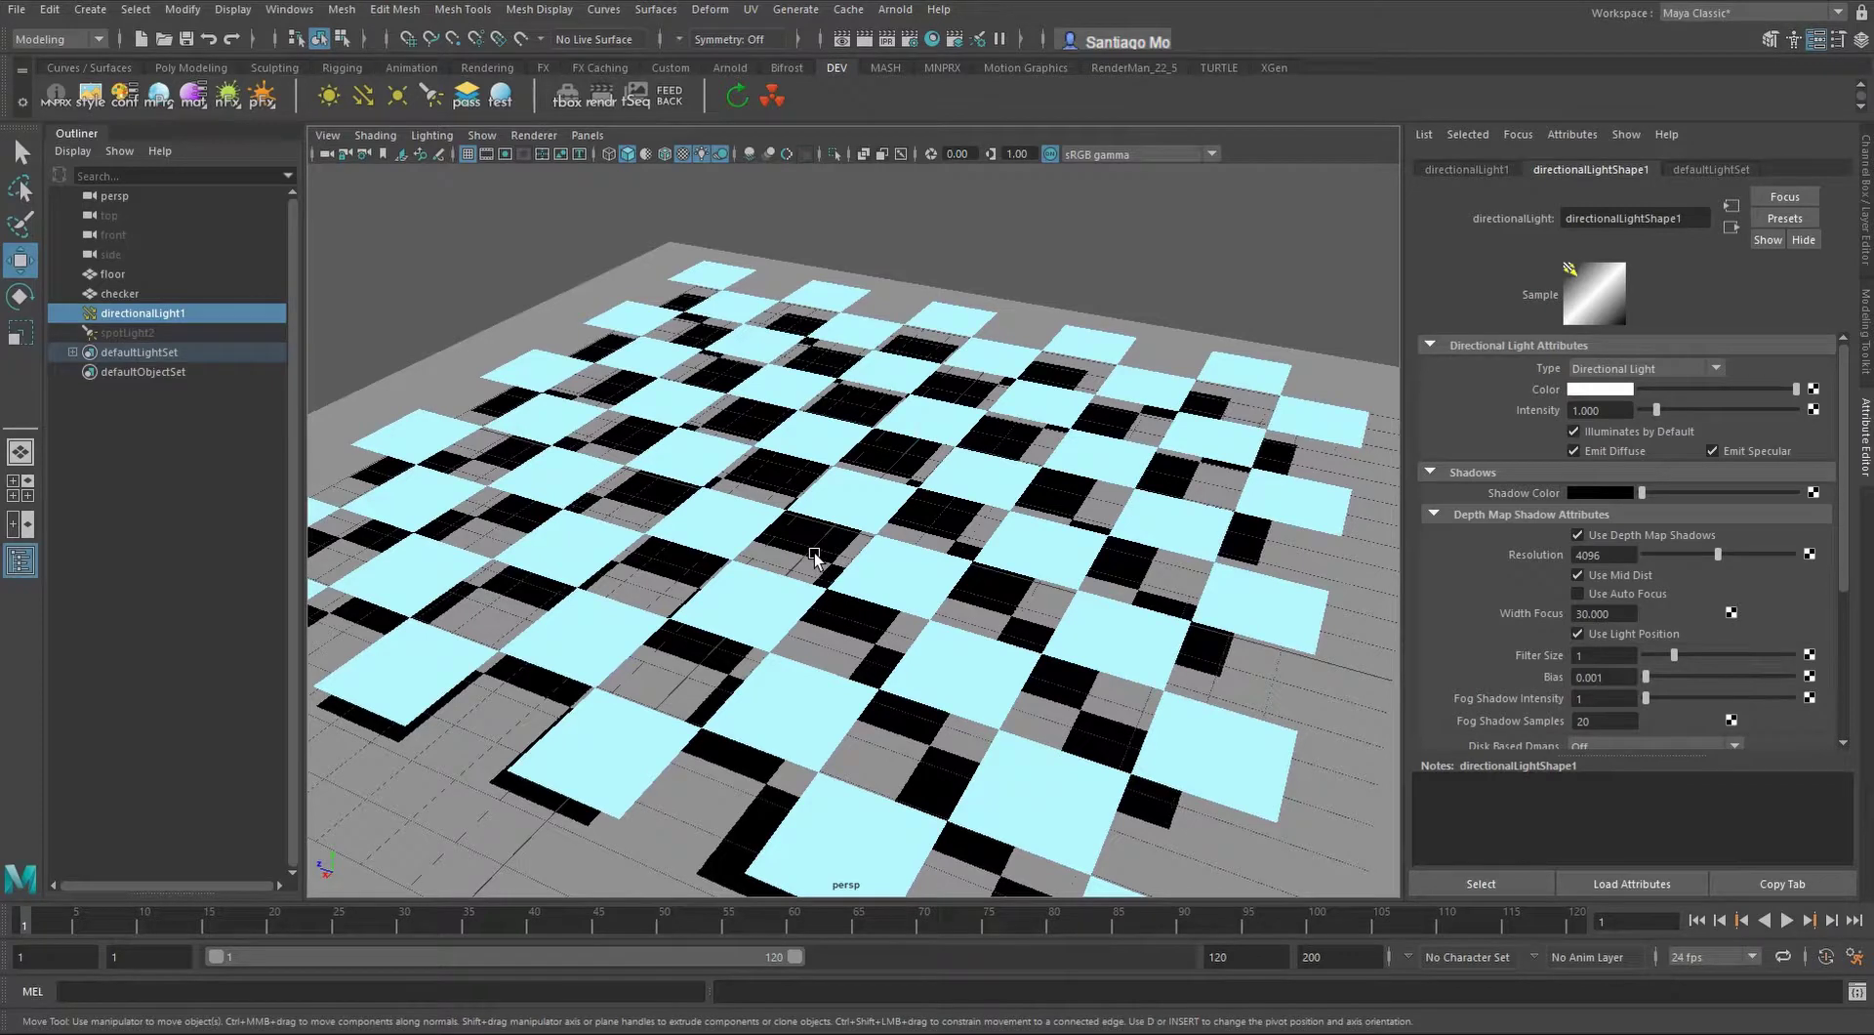
scroll(815, 556, "down", 6)
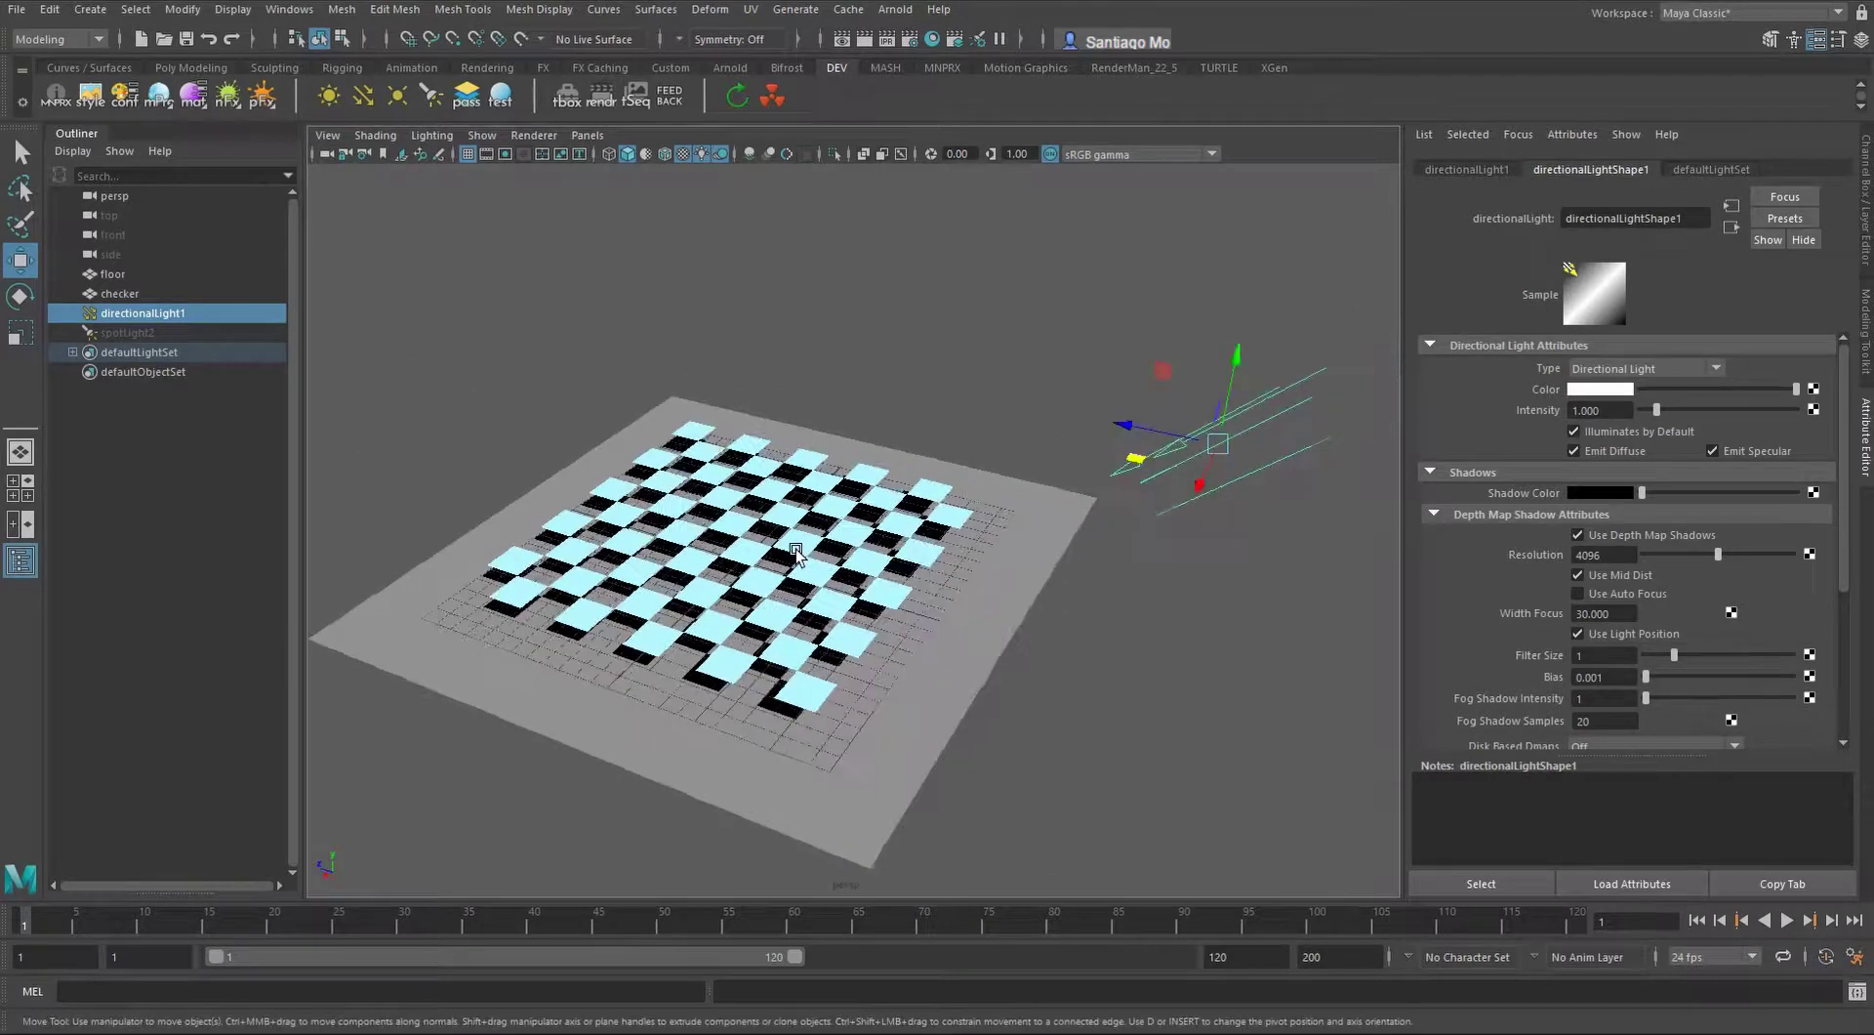
scroll(793, 552, "down", 3)
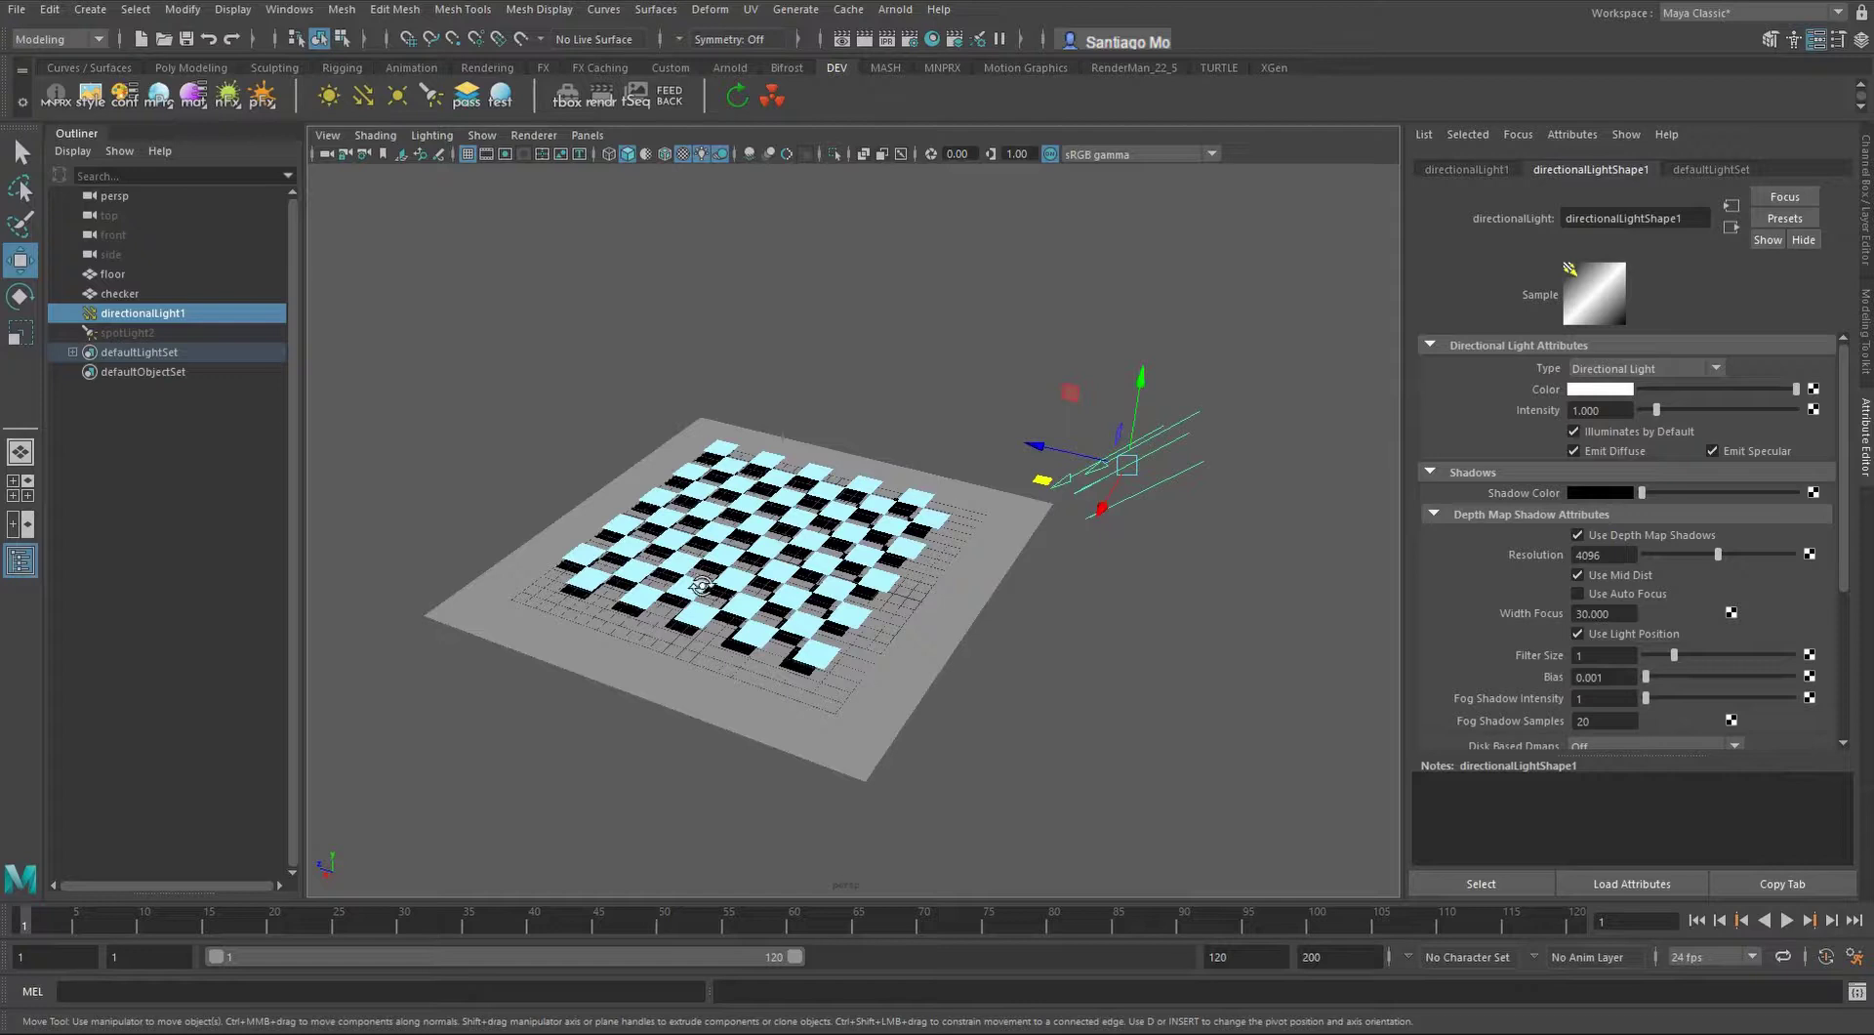
scroll(727, 585, "down", 1)
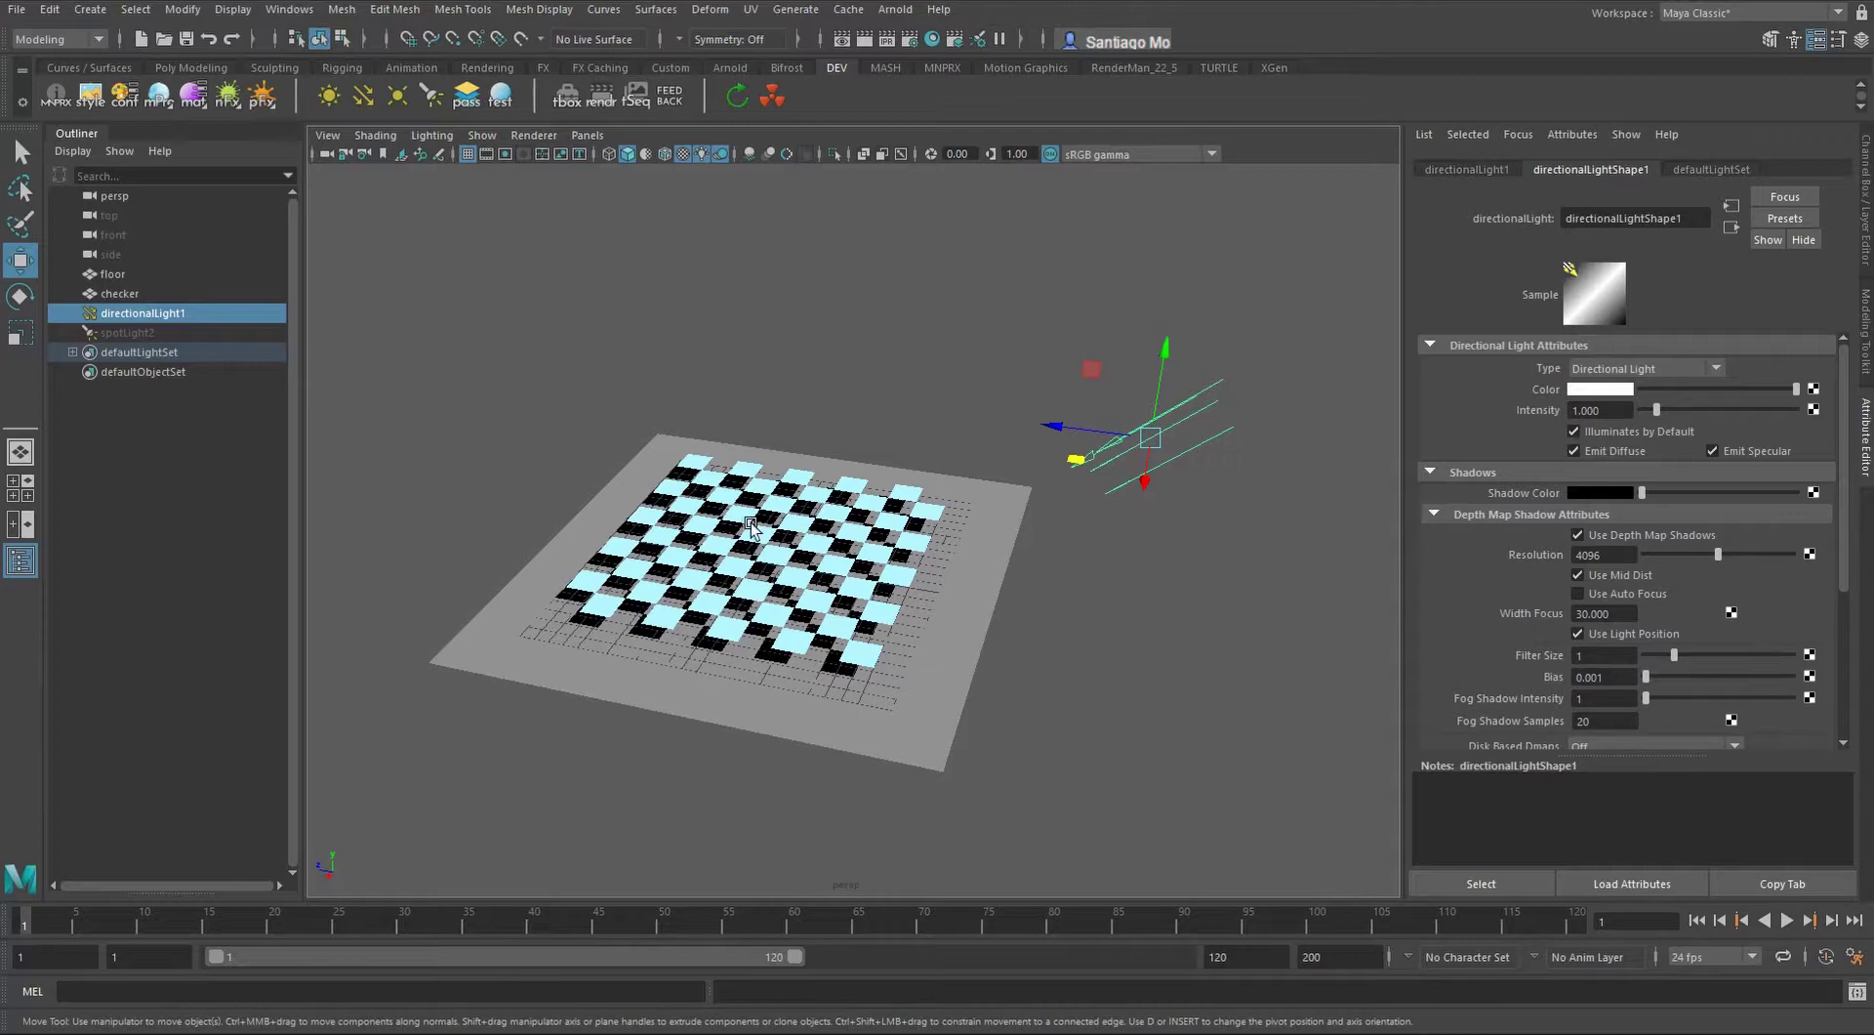
scroll(798, 530, "down", 3)
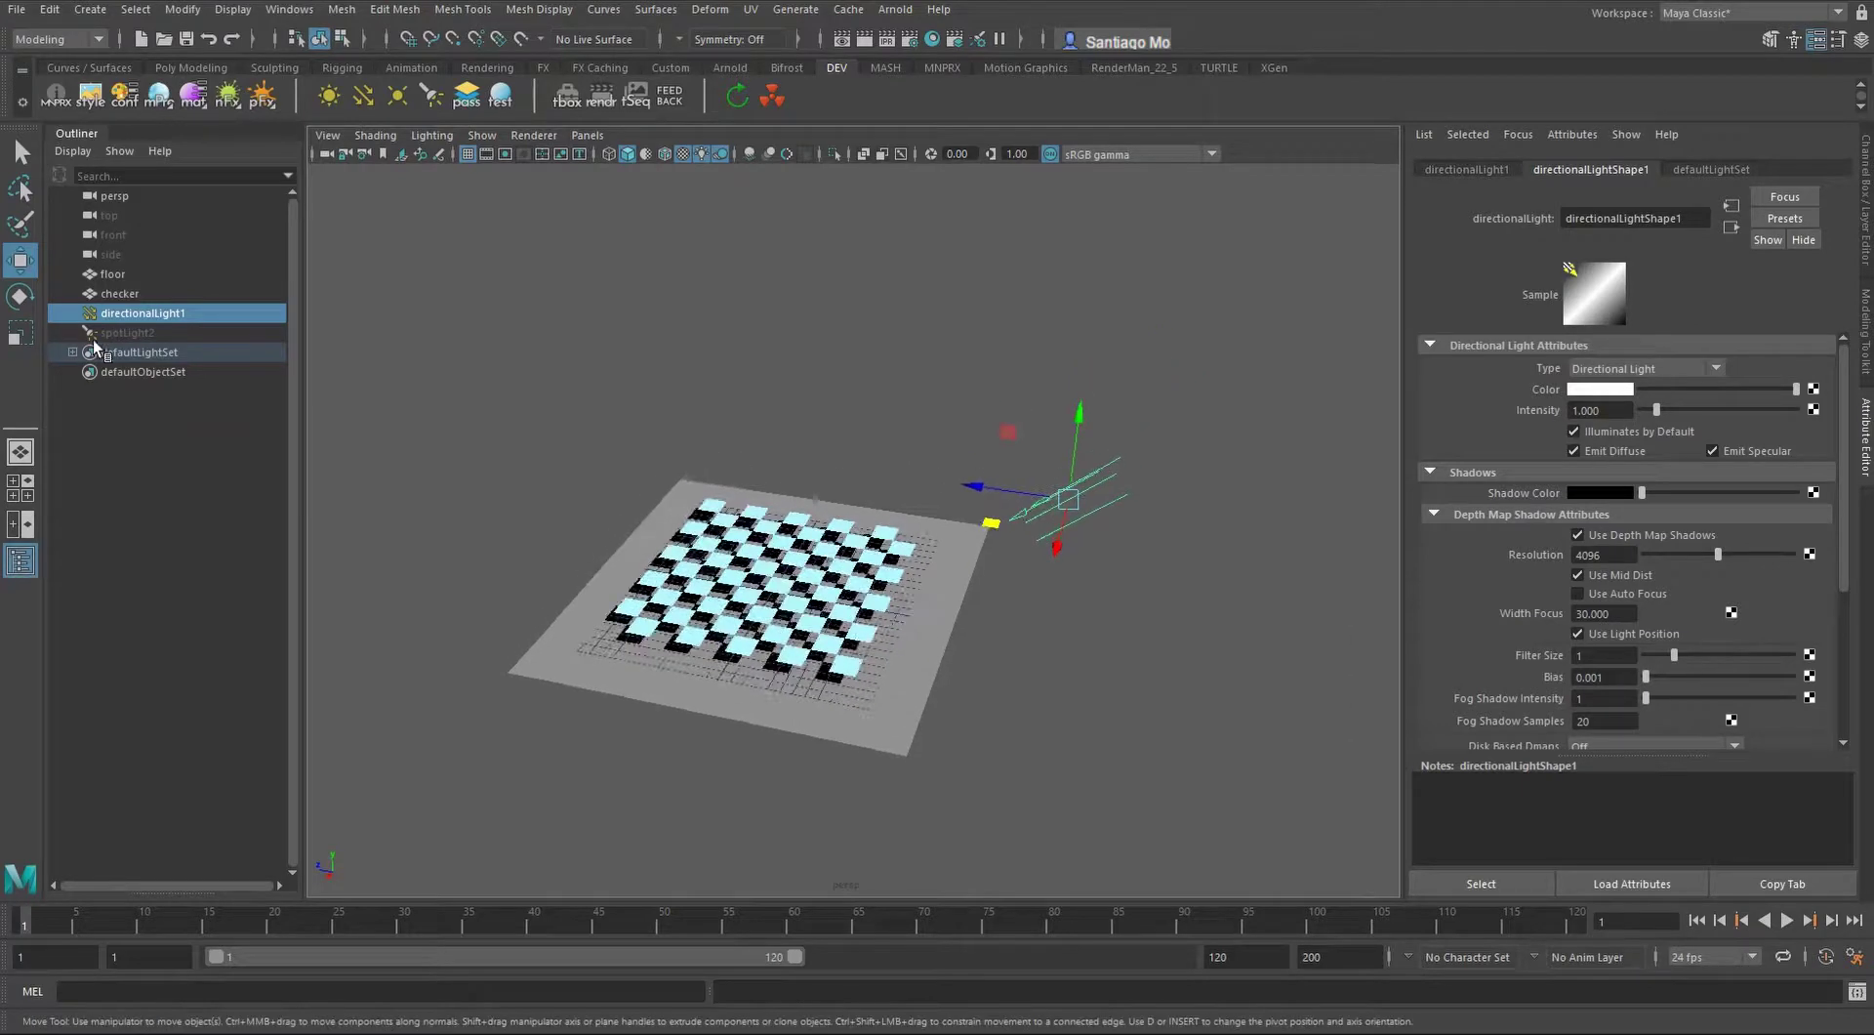
Unhide spotLight2 and scale up its light icon in the viewport
left_click(120, 333)
key("shift+h")
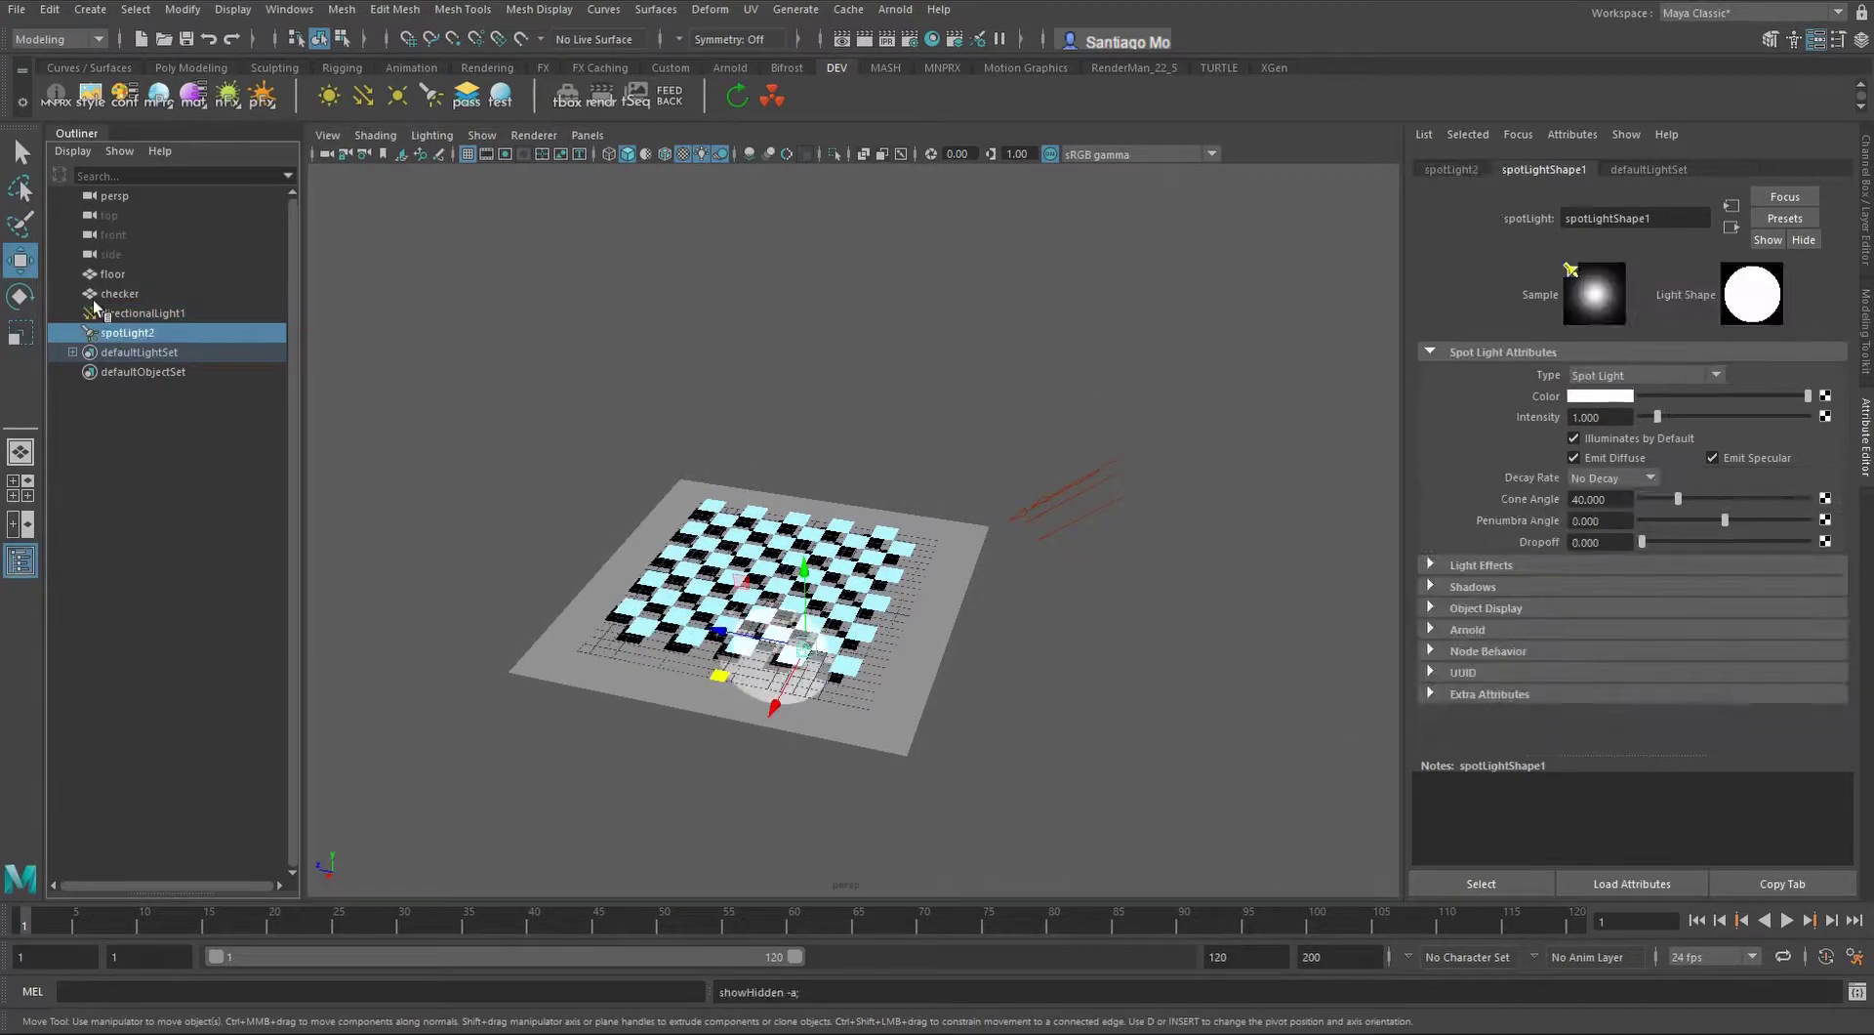
scroll(750, 646, "up", 2)
key("r")
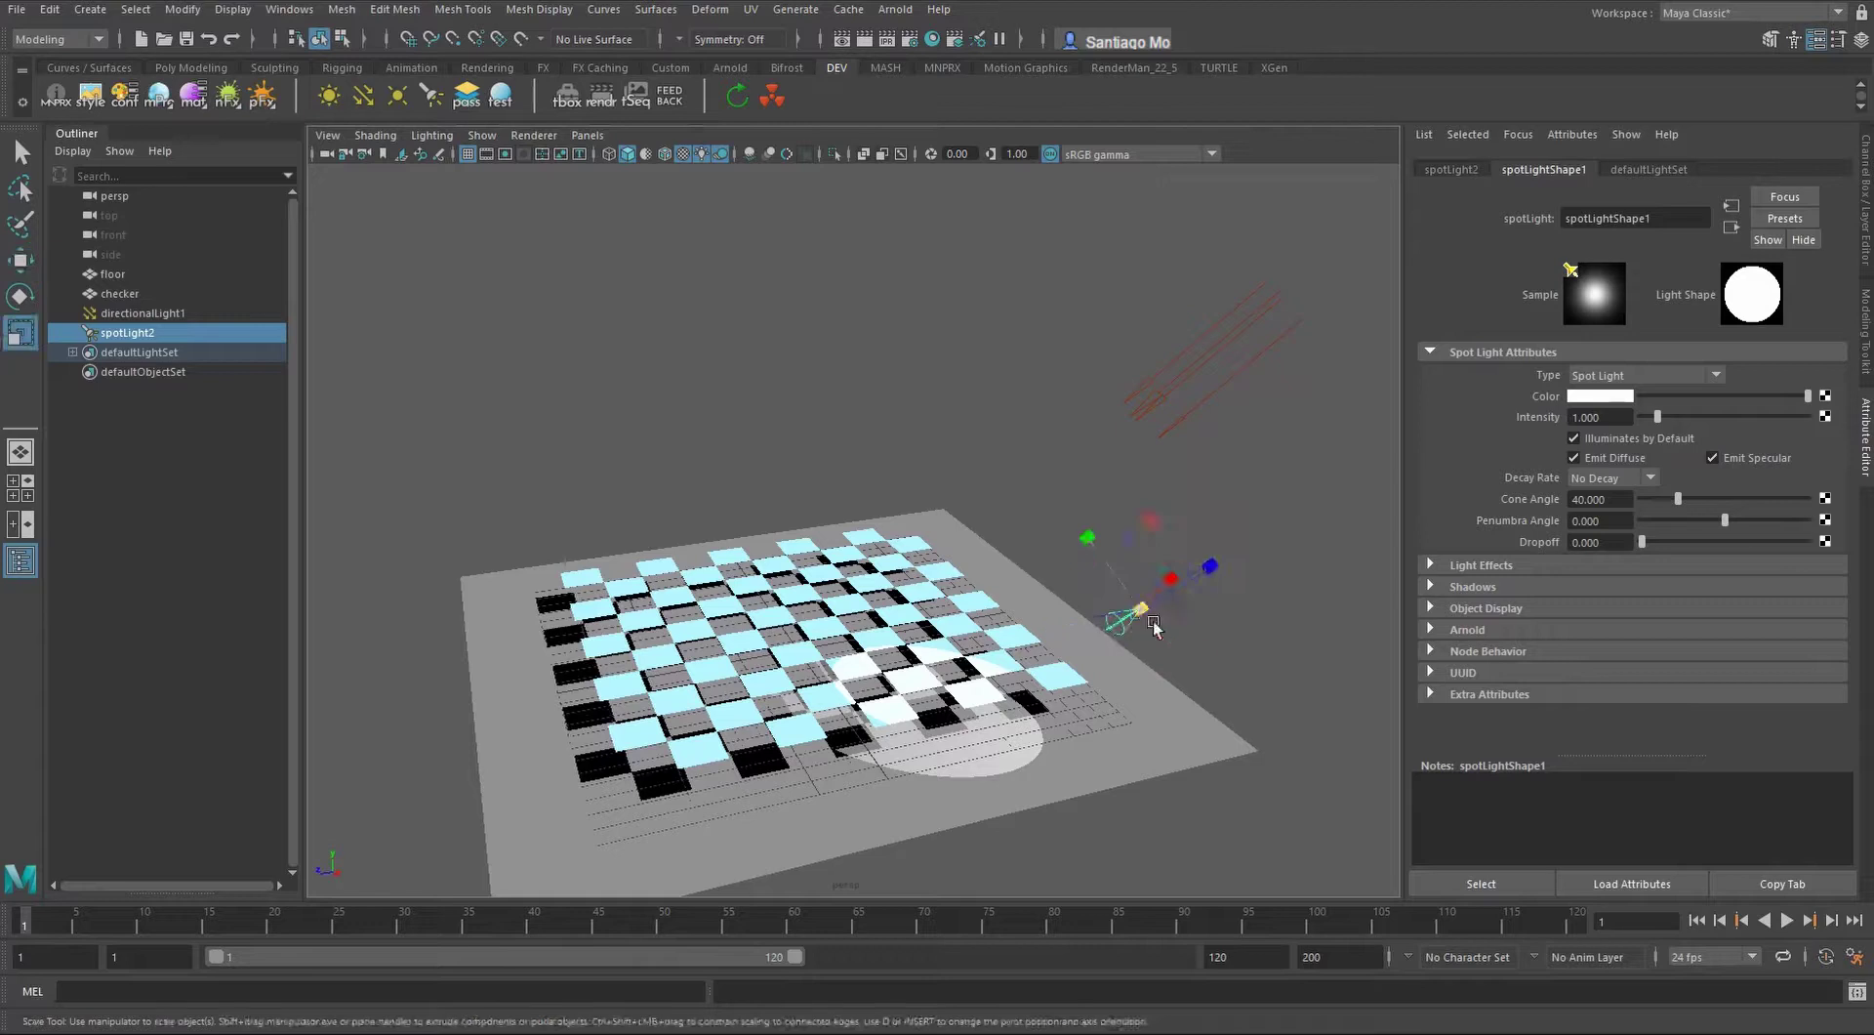
left_click_drag(1140, 614, 1147, 620)
Raise spotLight2 above the floor and move it horizontally back so its cone covers most of the checker
key("w")
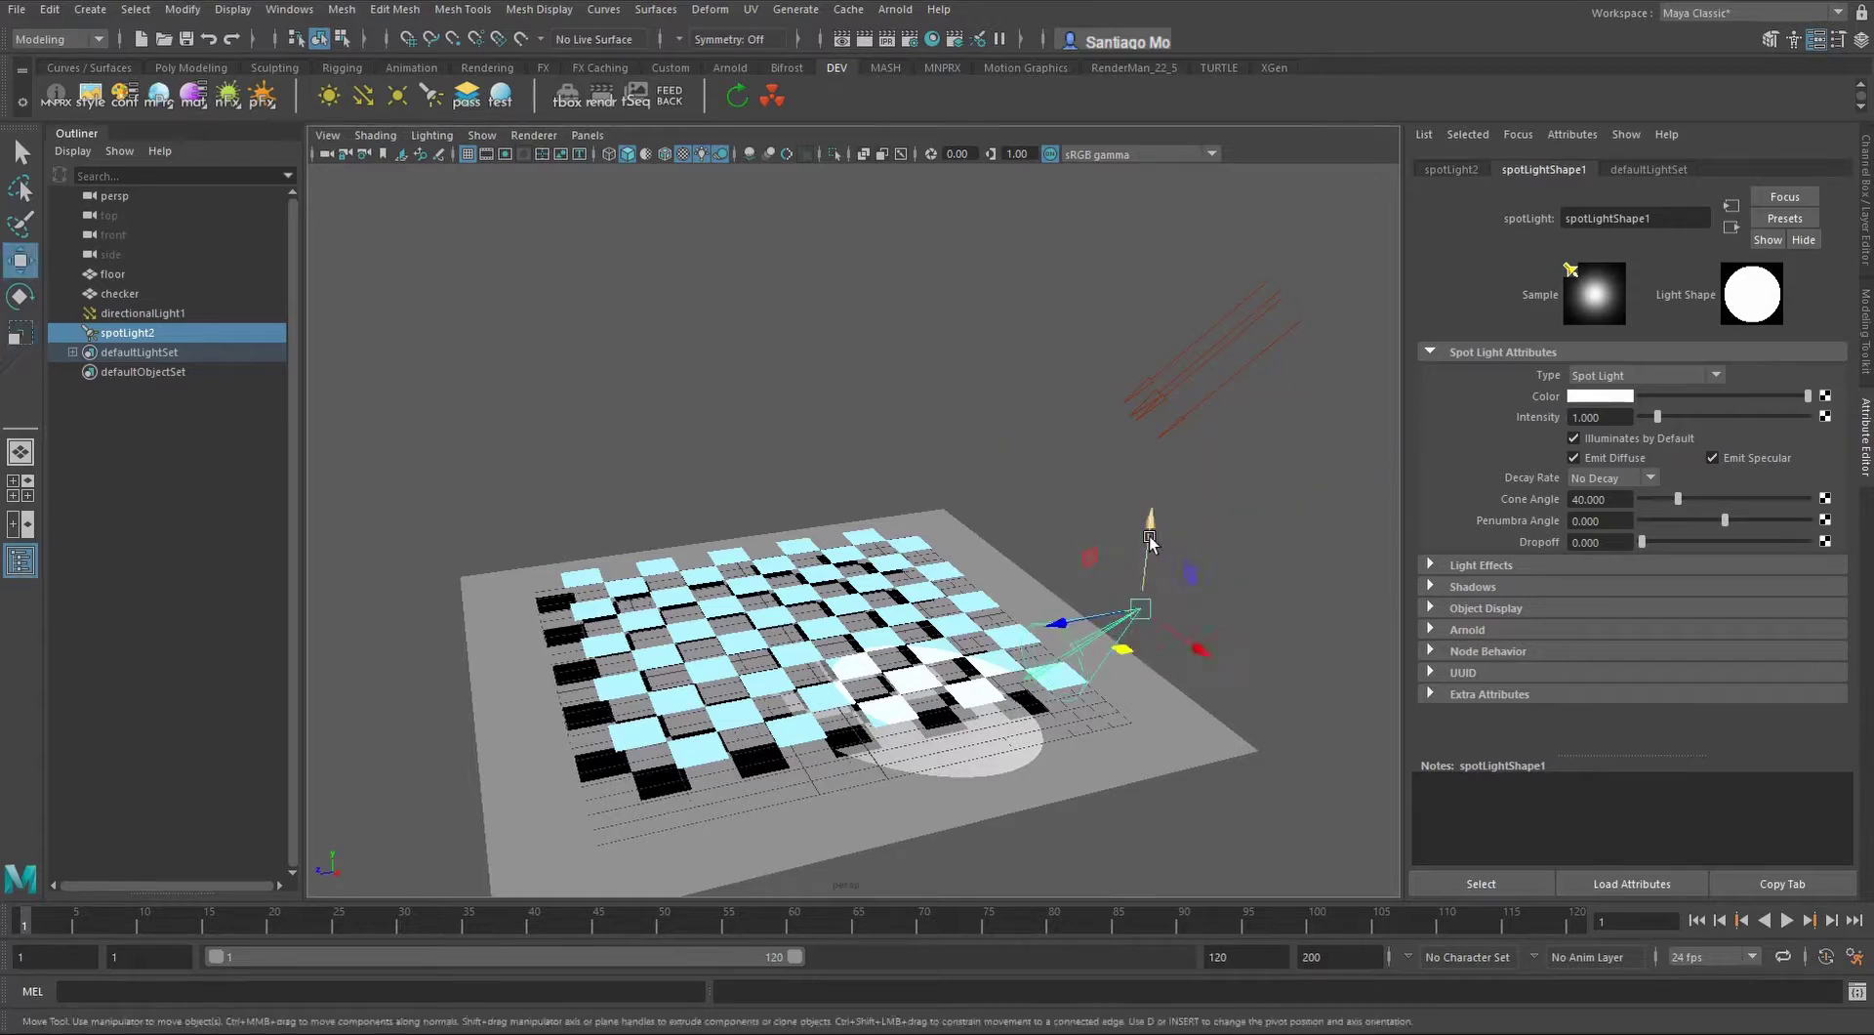
left_click_drag(1150, 529, 1154, 478)
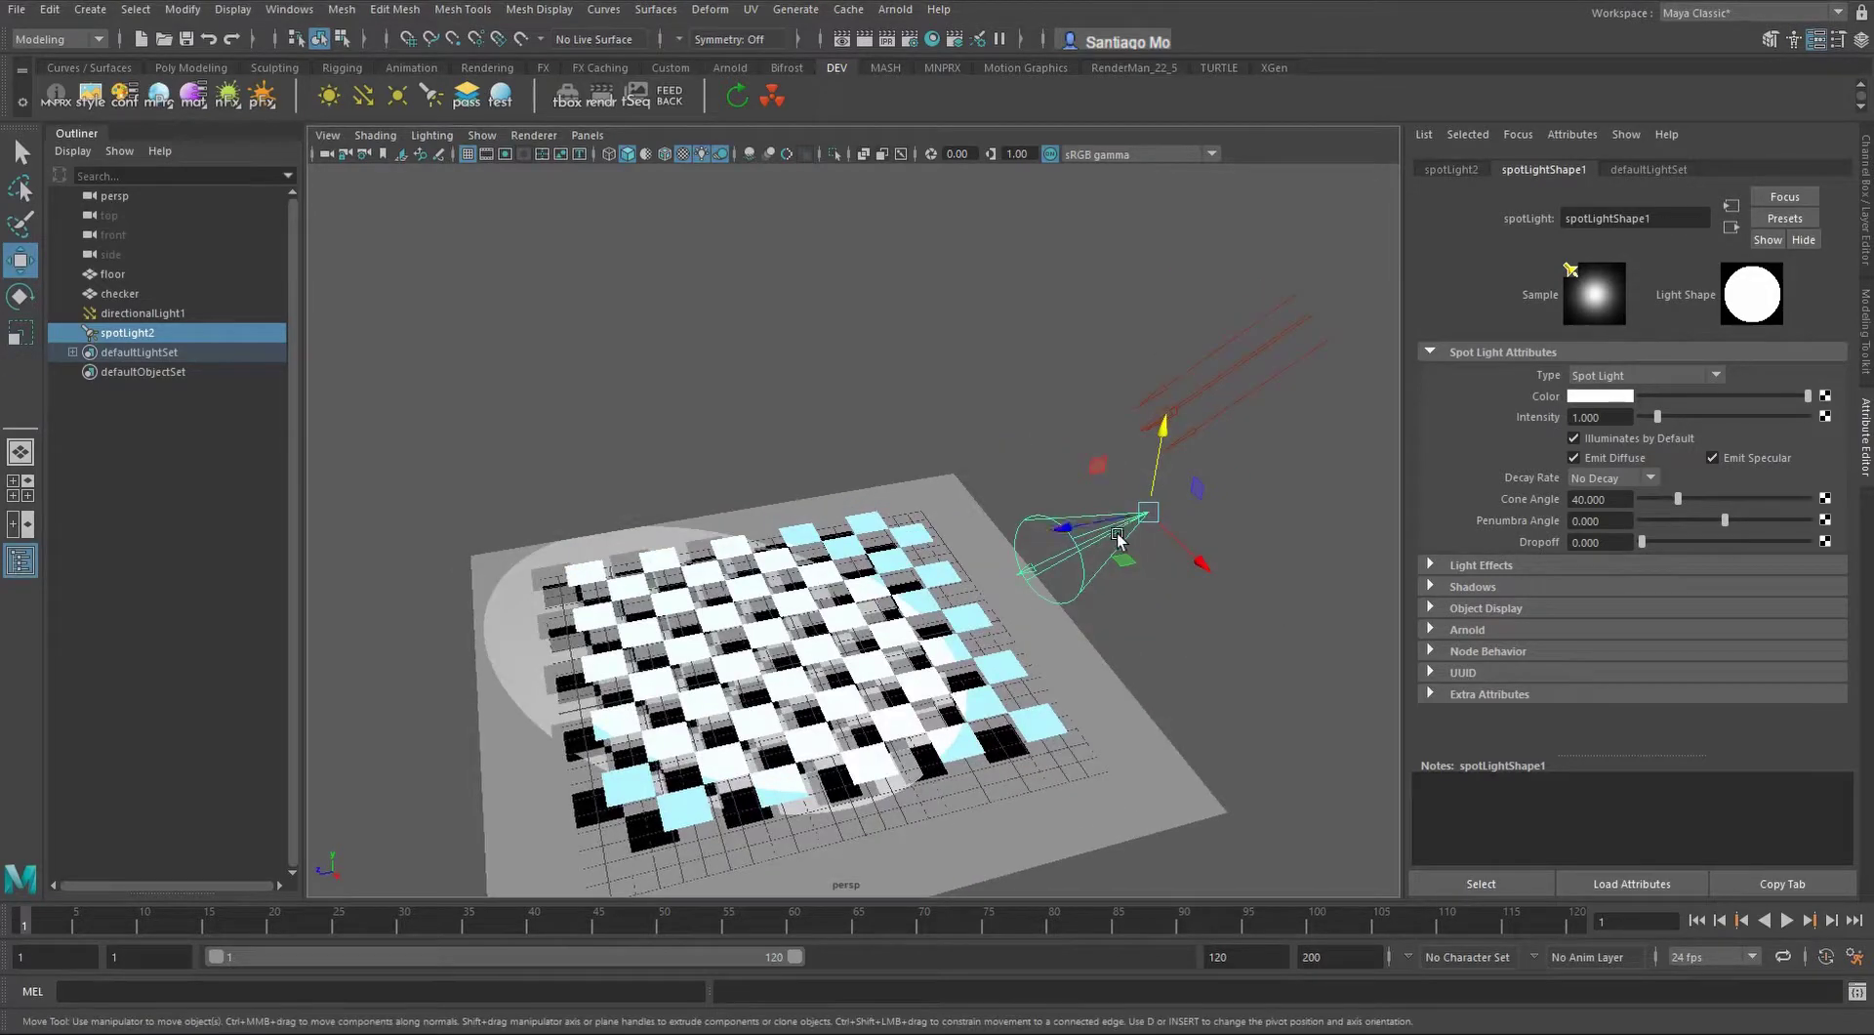
left_click_drag(1122, 564, 1283, 563)
Hide directionalLight1 so that only the spot light illuminates the scene
left_click(1230, 385)
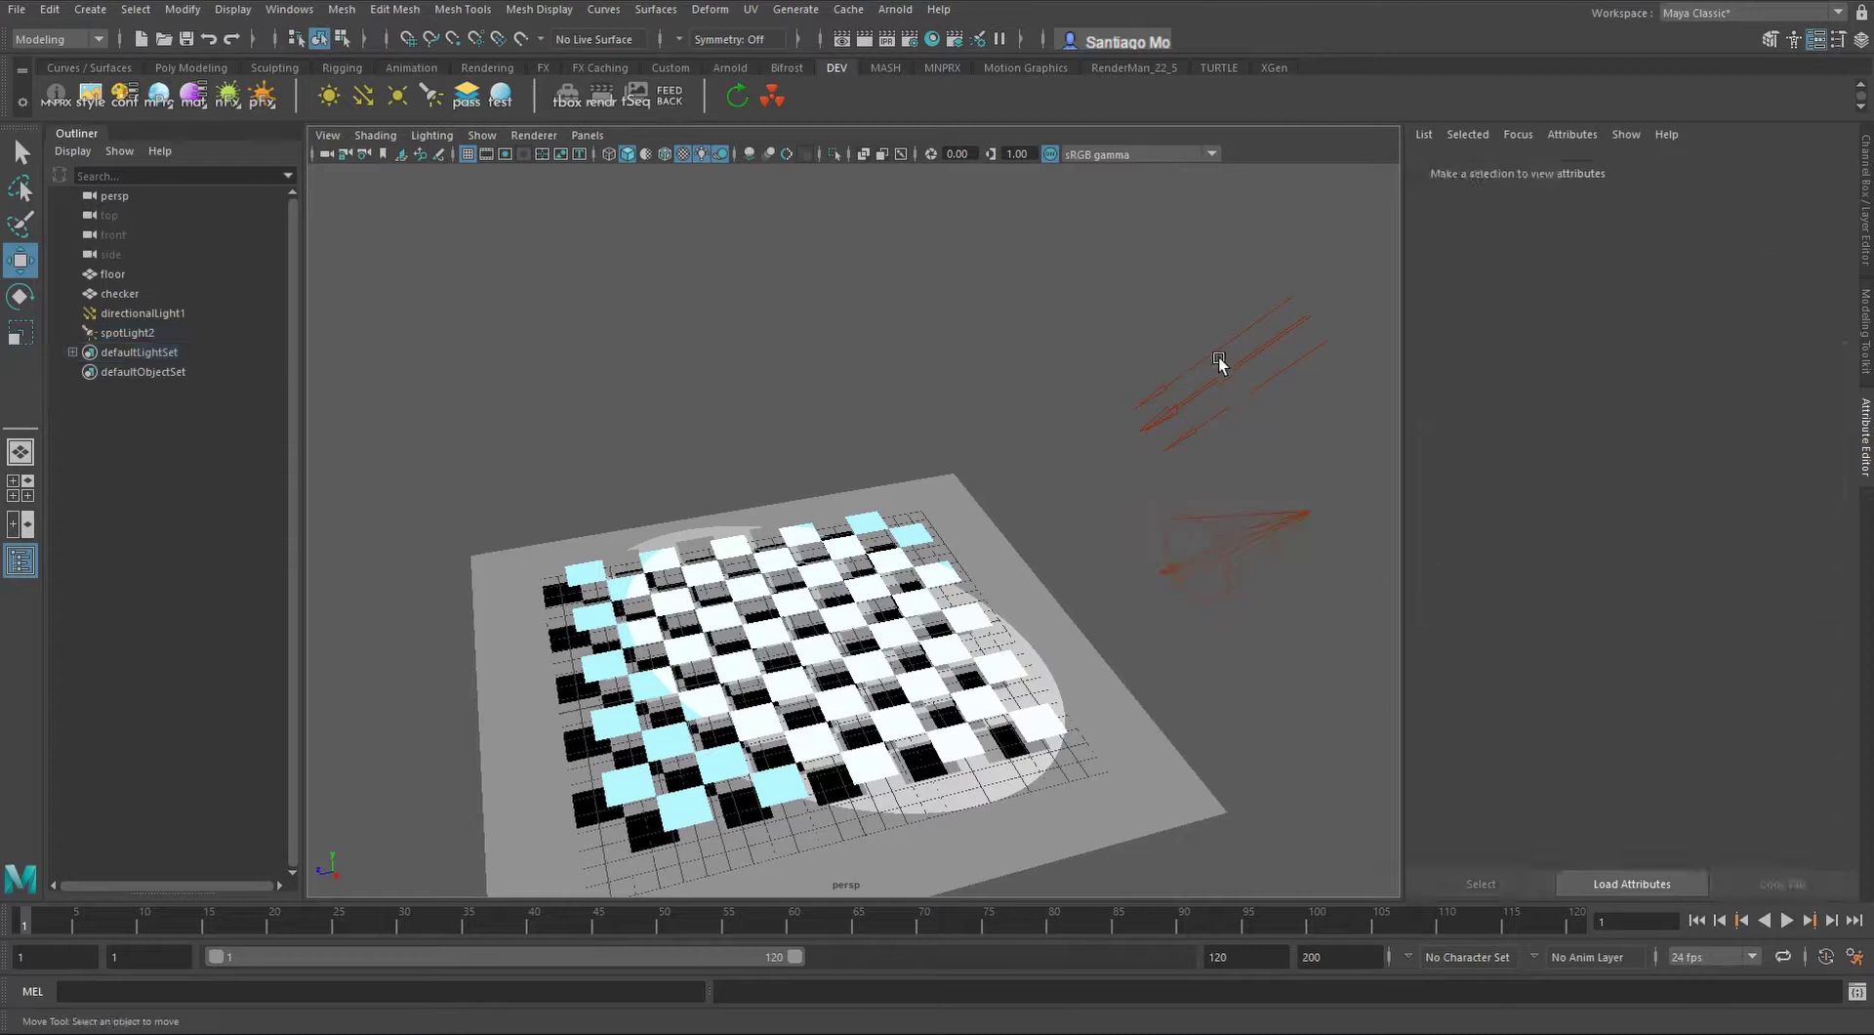
left_click(1224, 367)
key("ctrl+h")
Select spotLight2 and show its depth map shadow attributes
left_click_drag(1057, 647, 934, 625, "alt")
left_click(934, 624)
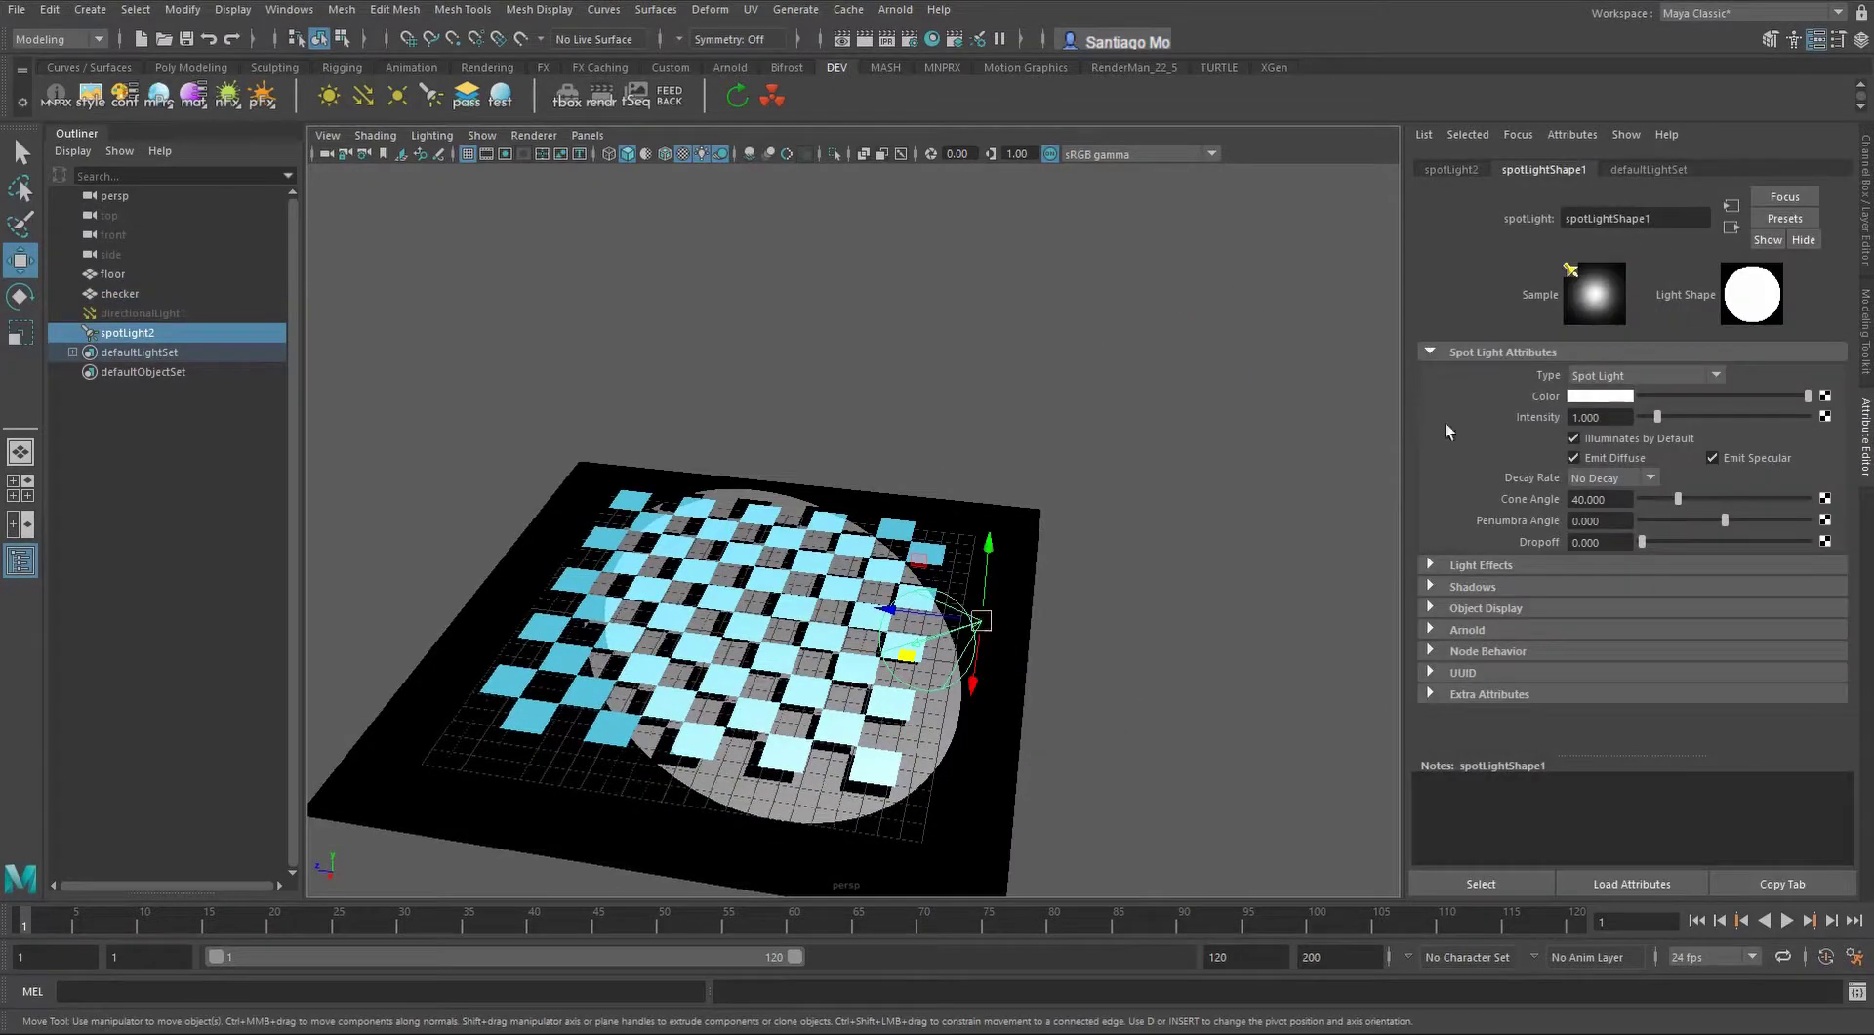
left_click(1457, 585)
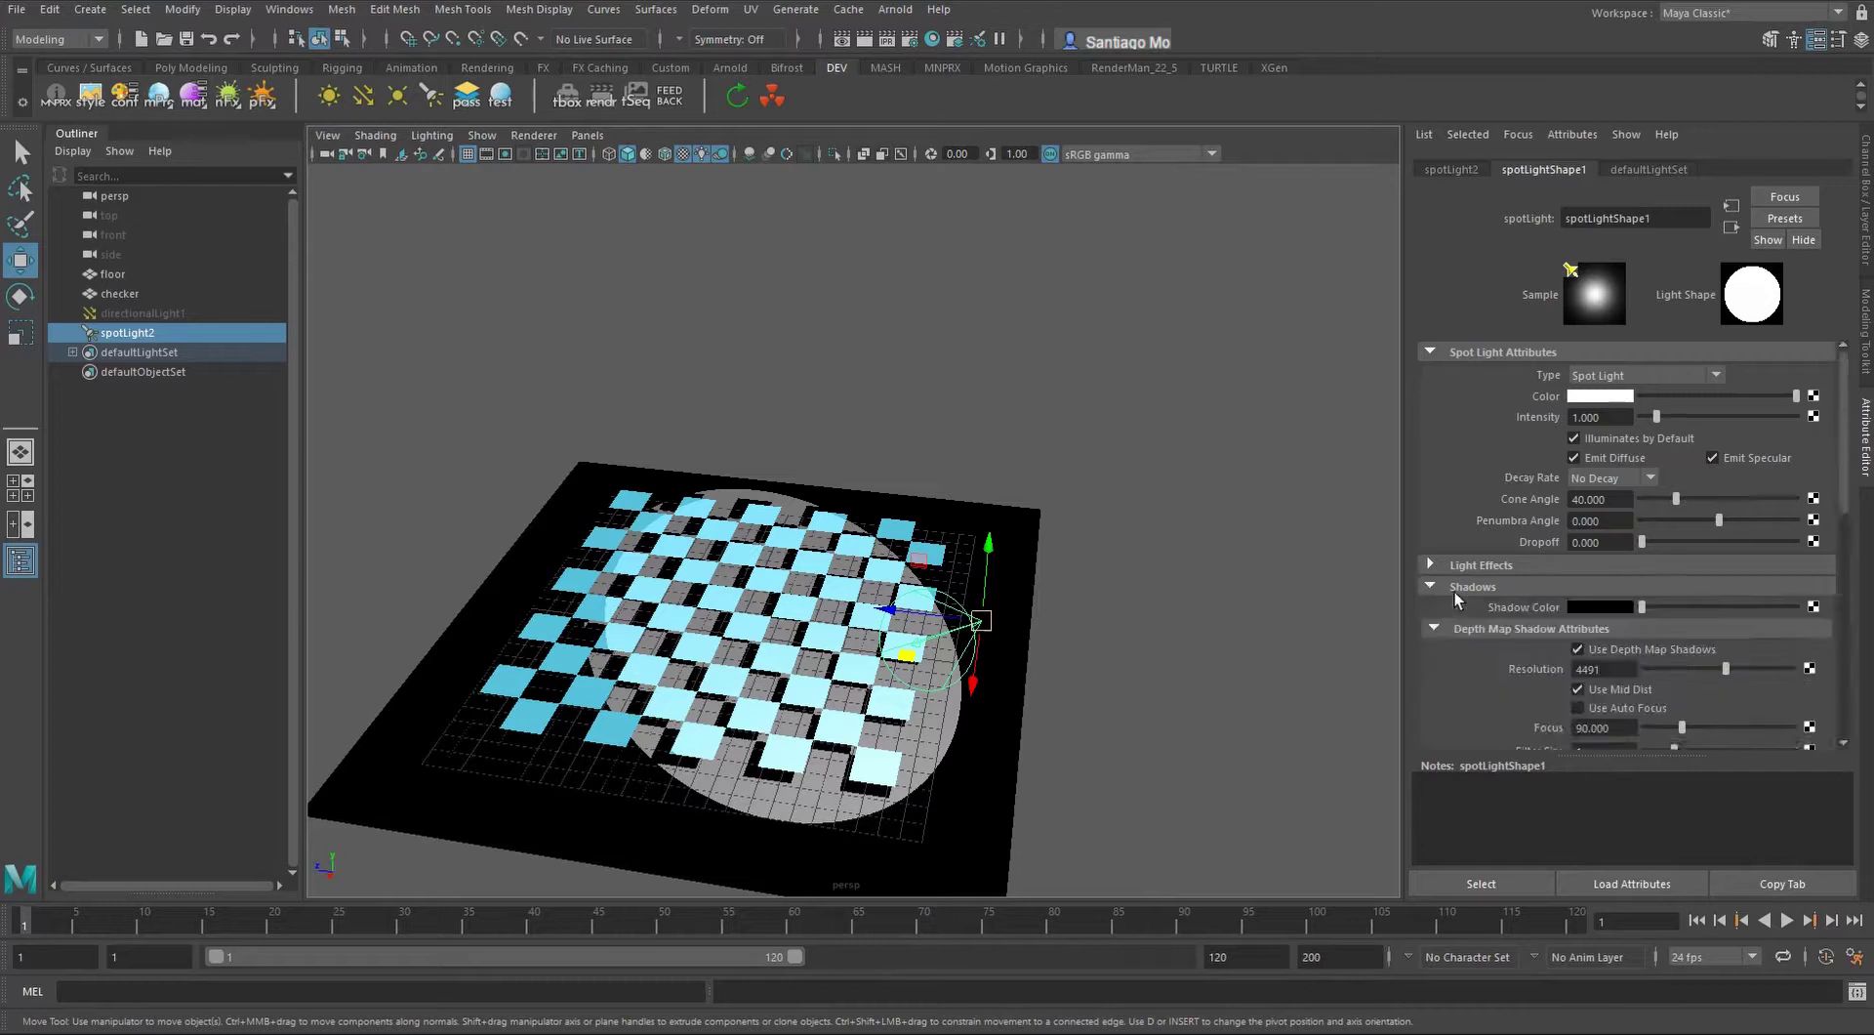
Set spotLight2's depth map shadow resolution to 4096 and check the shadow edges up close
scroll(1454, 591, "down", 2)
left_click_drag(1616, 551, 1451, 552)
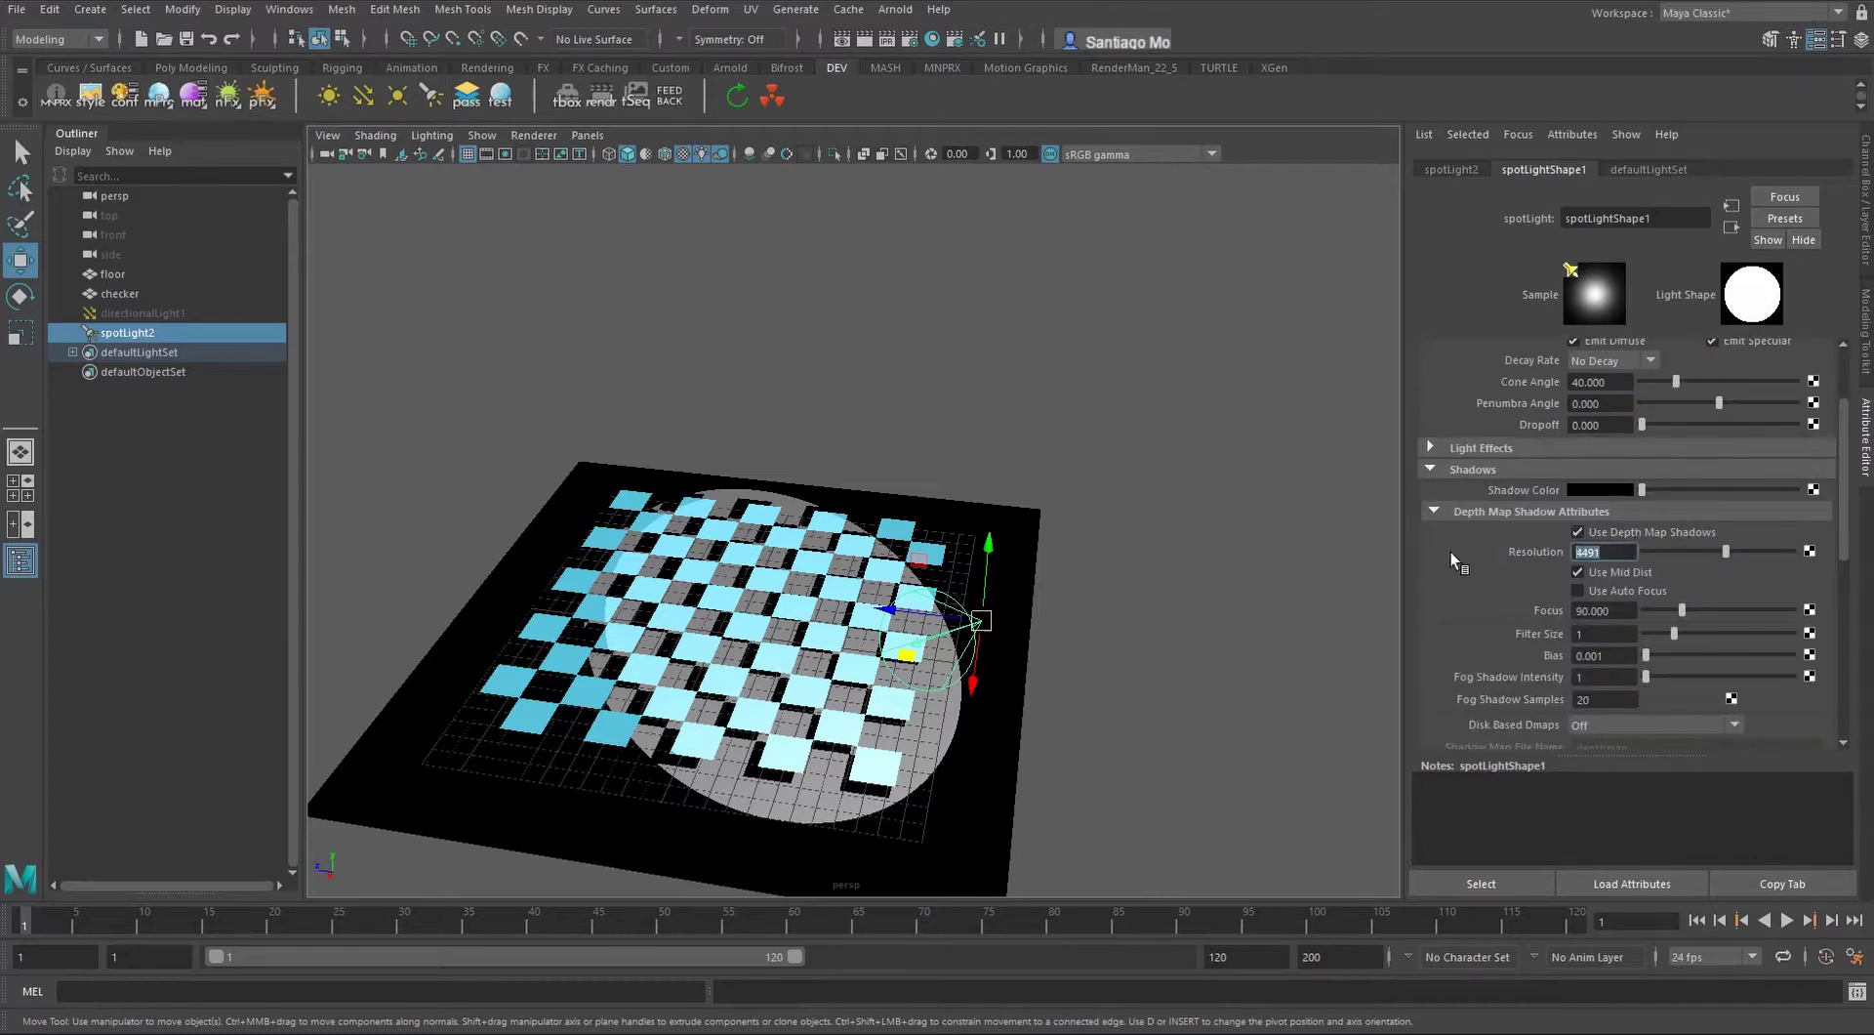
type("4096")
key("Return")
scroll(958, 727, "up", 10)
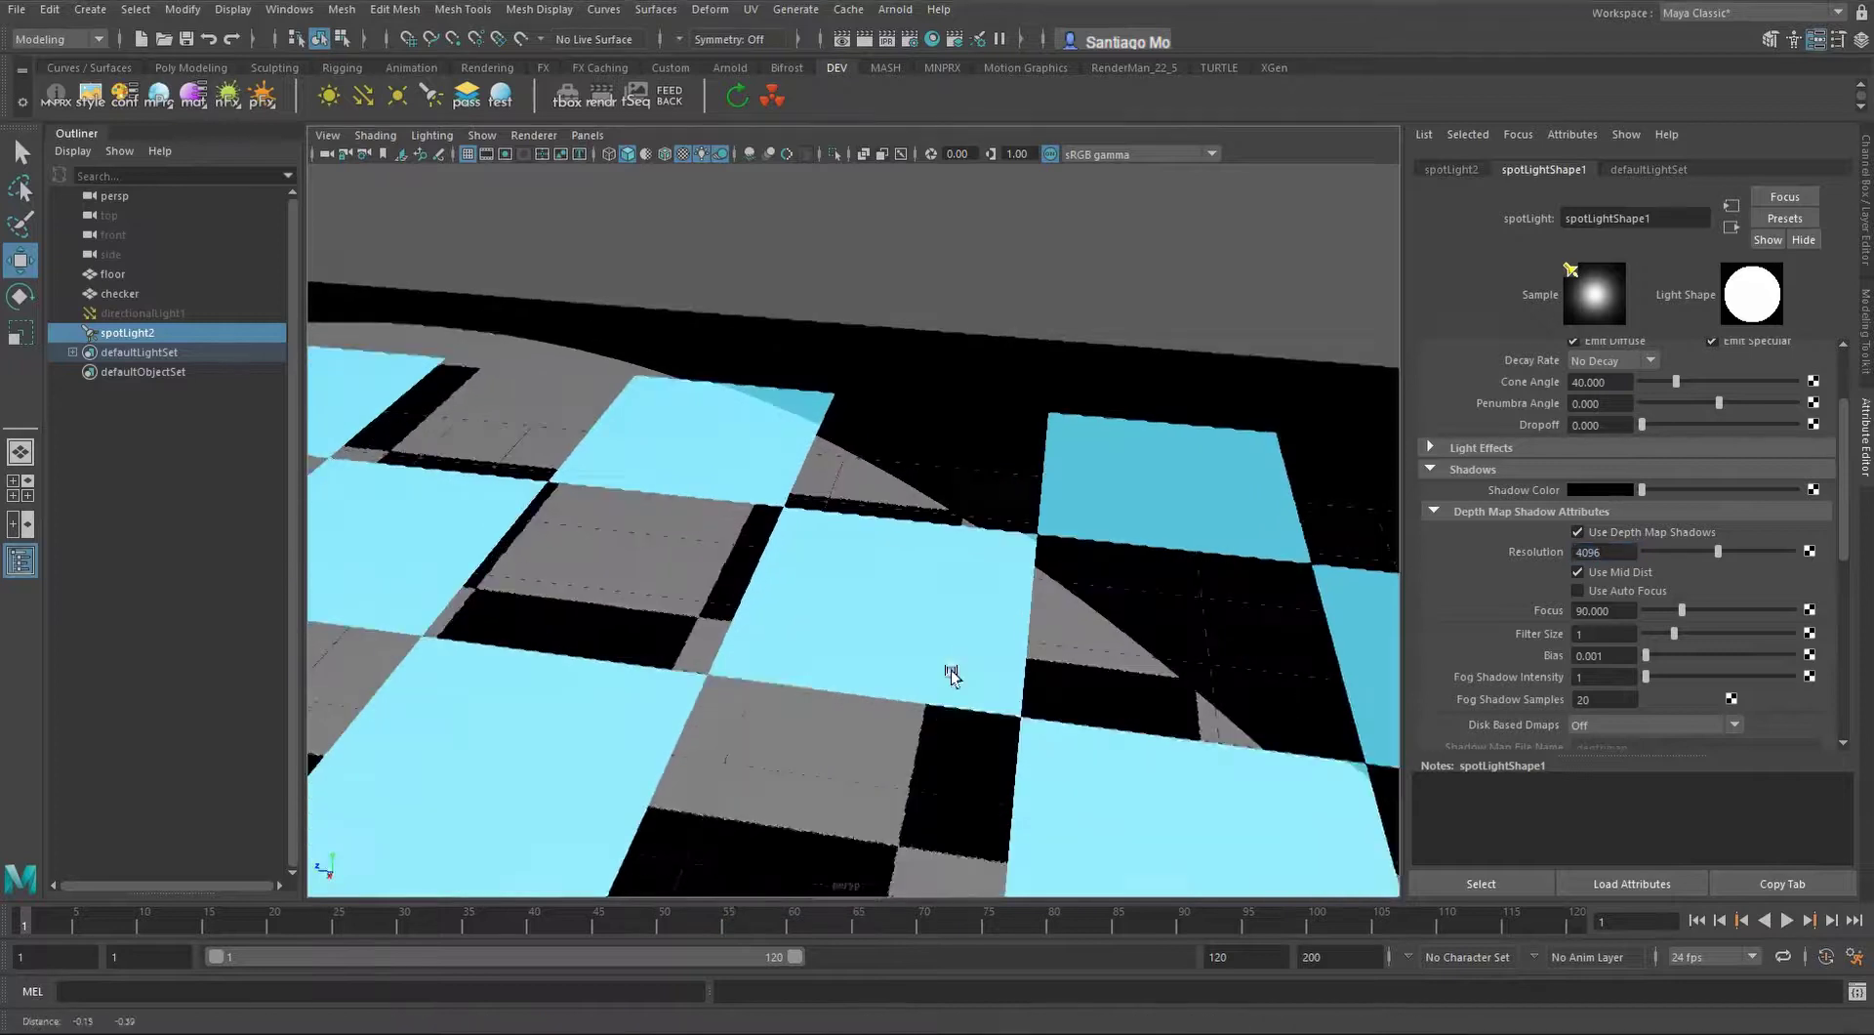
scroll(953, 670, "up", 5)
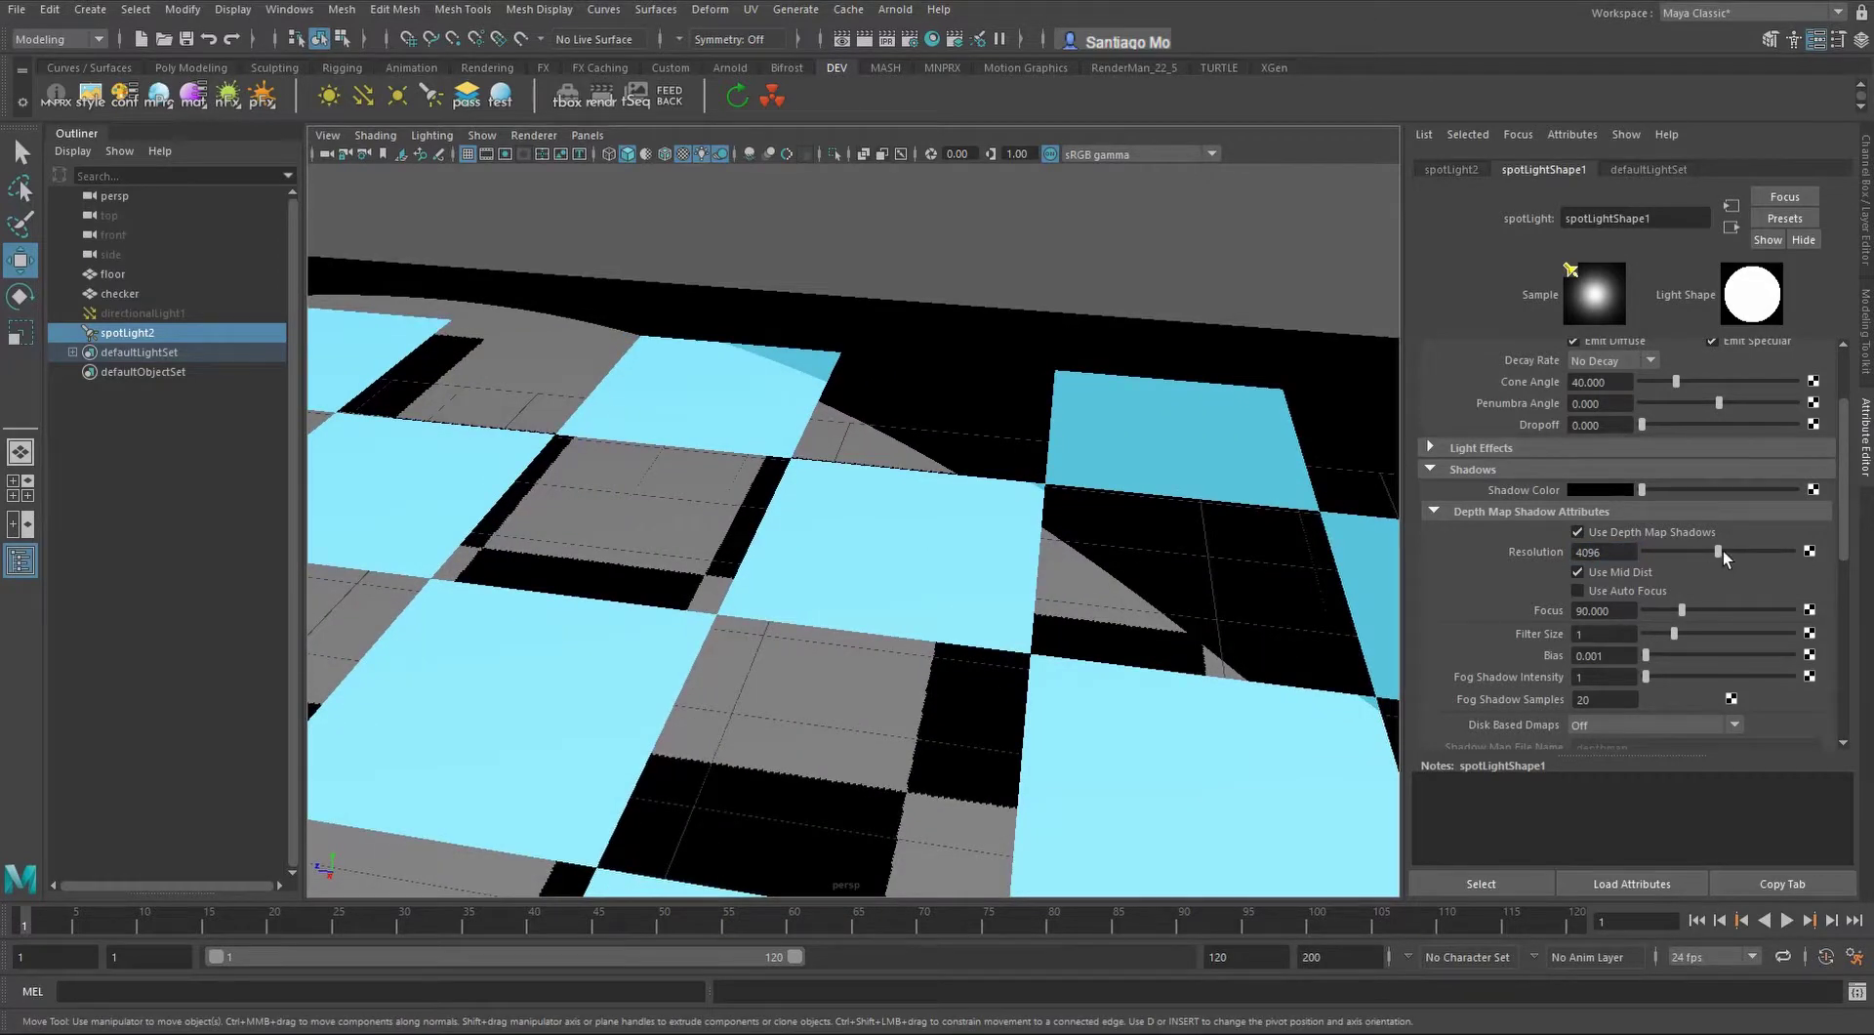
Try a depth map resolution of 3331 on spotLight2, and set it back to 4096
left_click_drag(1724, 550, 1535, 556)
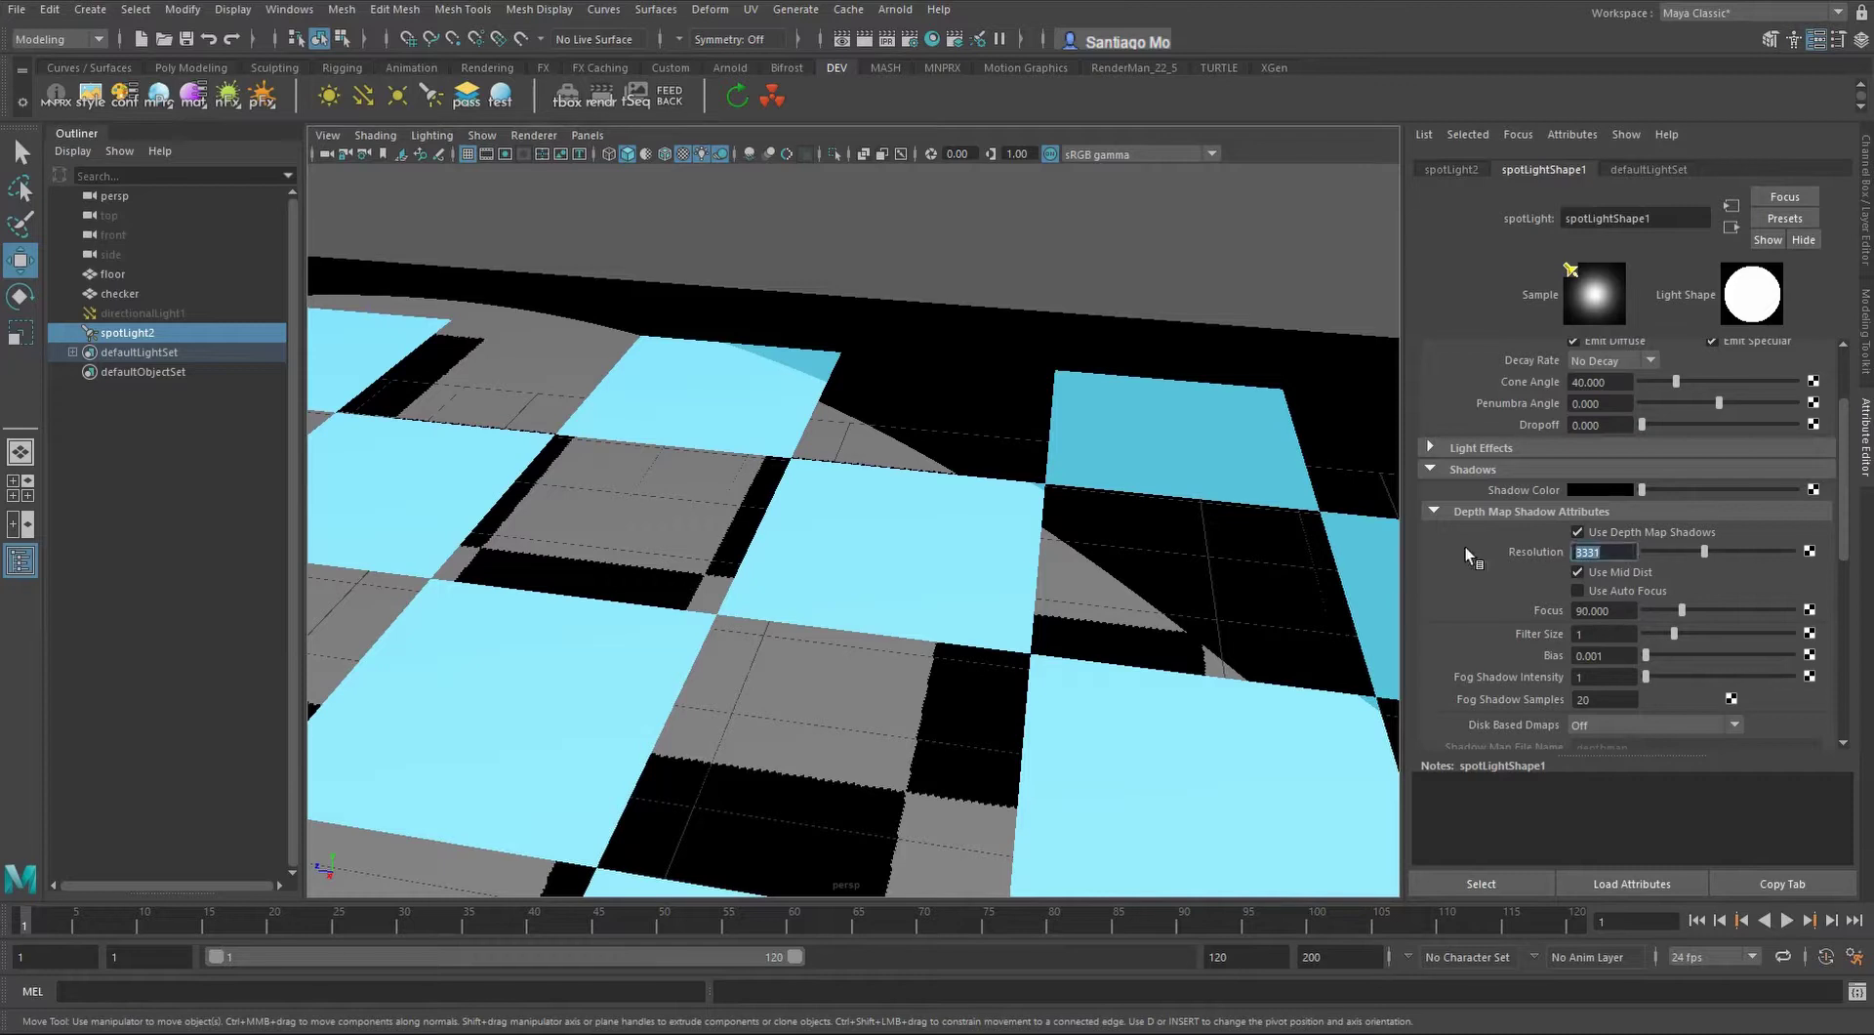
type("4096")
key("Return")
Move spotLight2 horizontally outward toward the near edge of the floor
scroll(720, 556, "down", 10)
left_click_drag(818, 553, 916, 441, "alt")
scroll(878, 703, "down", 2)
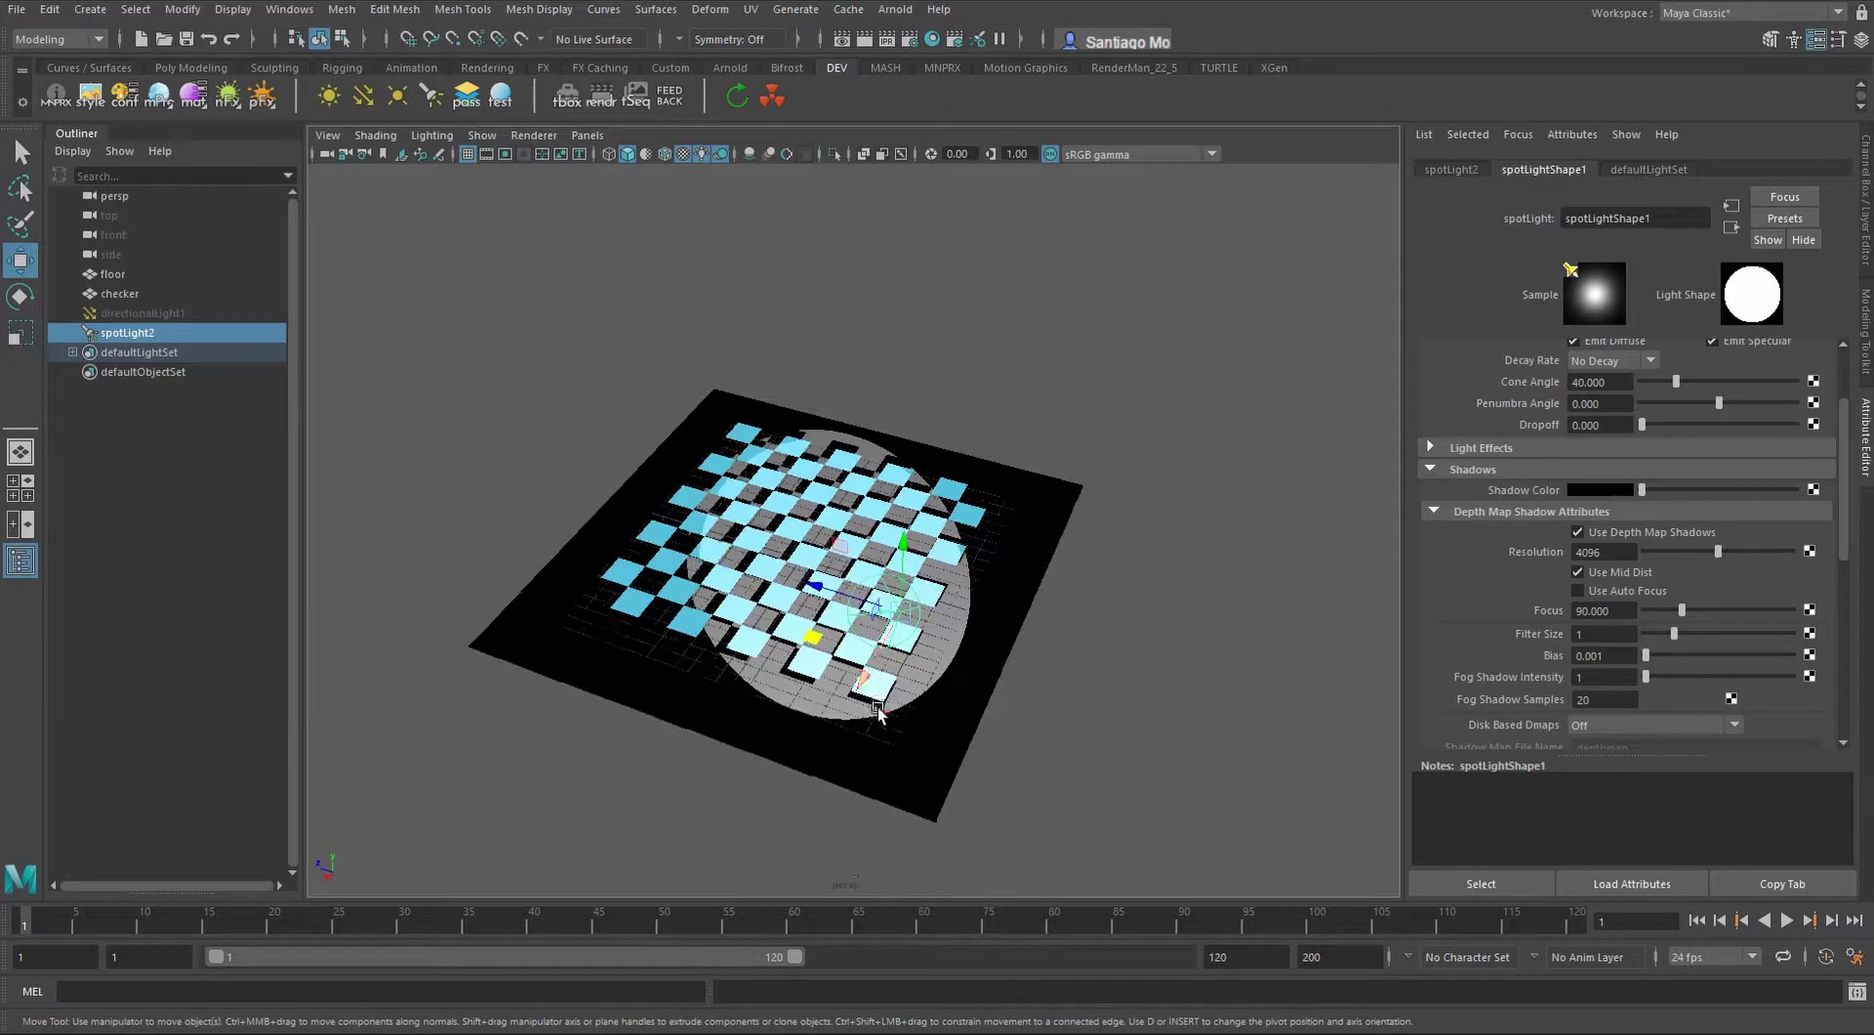
mouse_move(818, 639)
left_mouse_down()
mouse_move(1020, 619)
mouse_move(840, 459)
mouse_move(523, 628)
mouse_move(928, 667)
mouse_move(892, 573)
mouse_move(590, 657)
mouse_move(858, 669)
mouse_move(733, 583)
mouse_move(708, 680)
mouse_move(787, 649)
left_mouse_up()
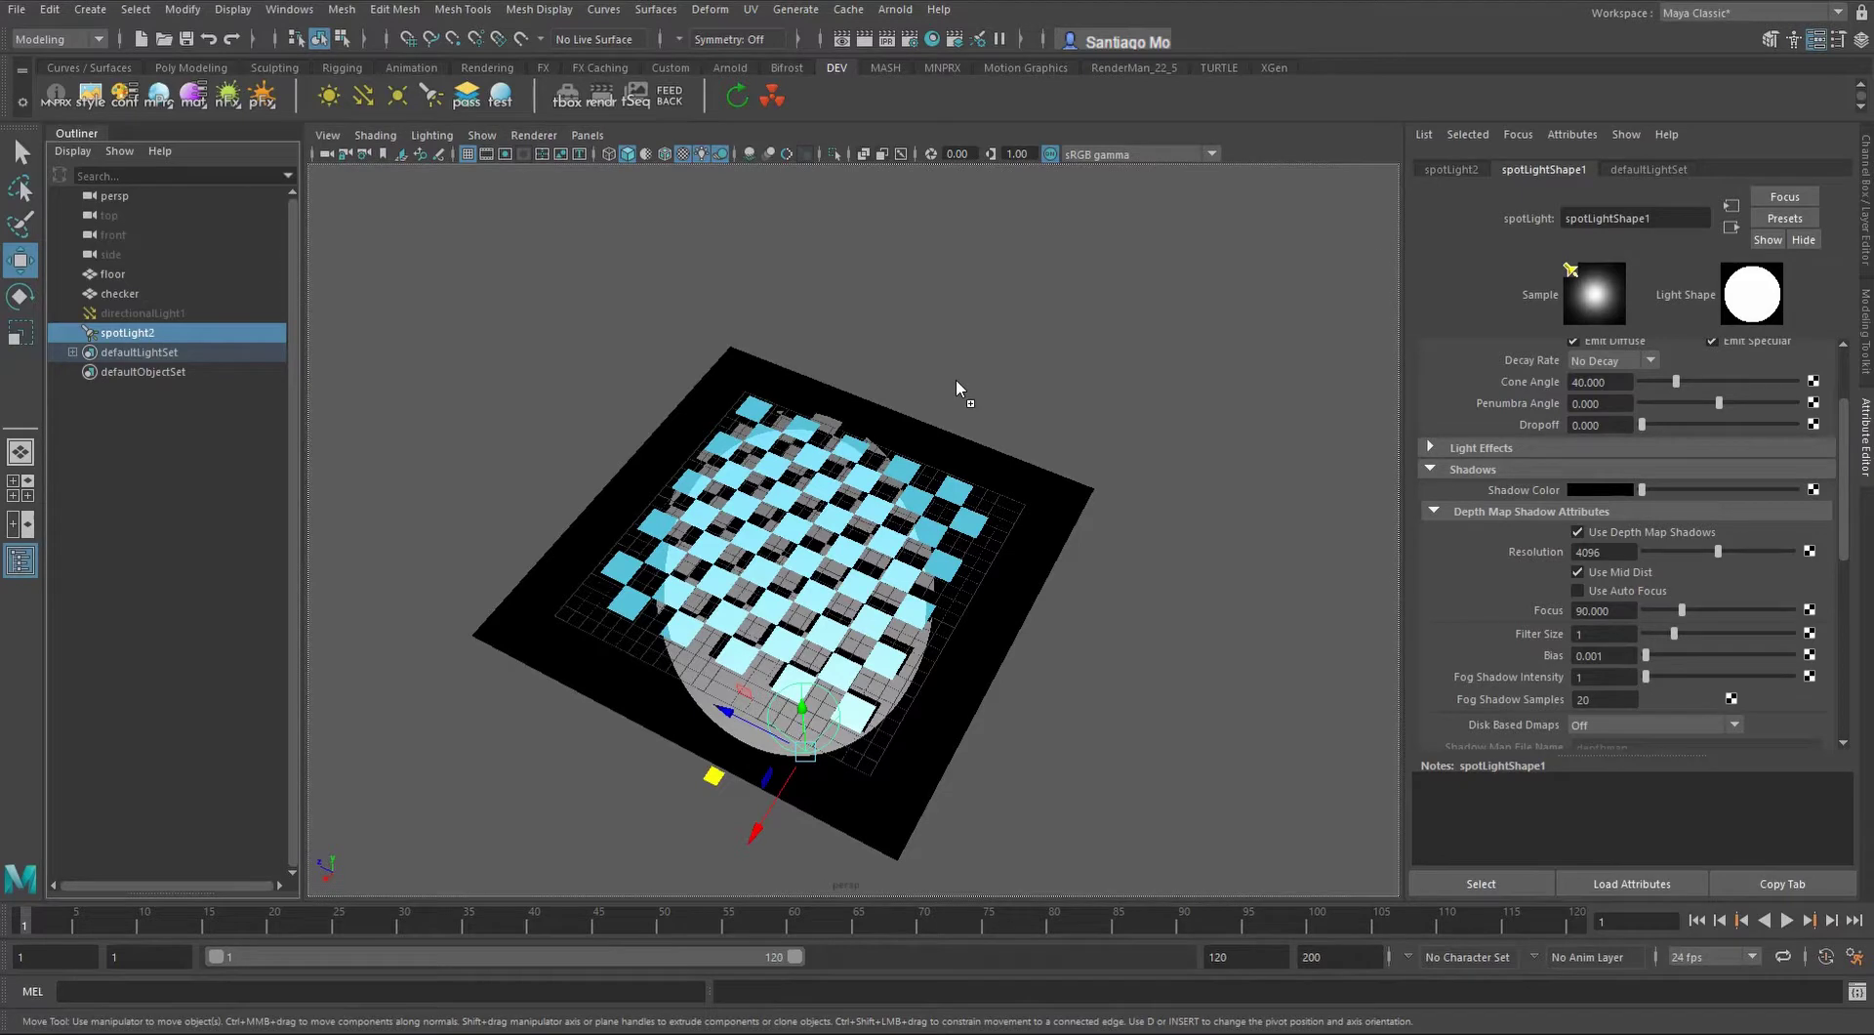
Look through spotLight2 and pull it back until its cone encloses the whole floor
middle_click_drag(956, 380, 955, 380)
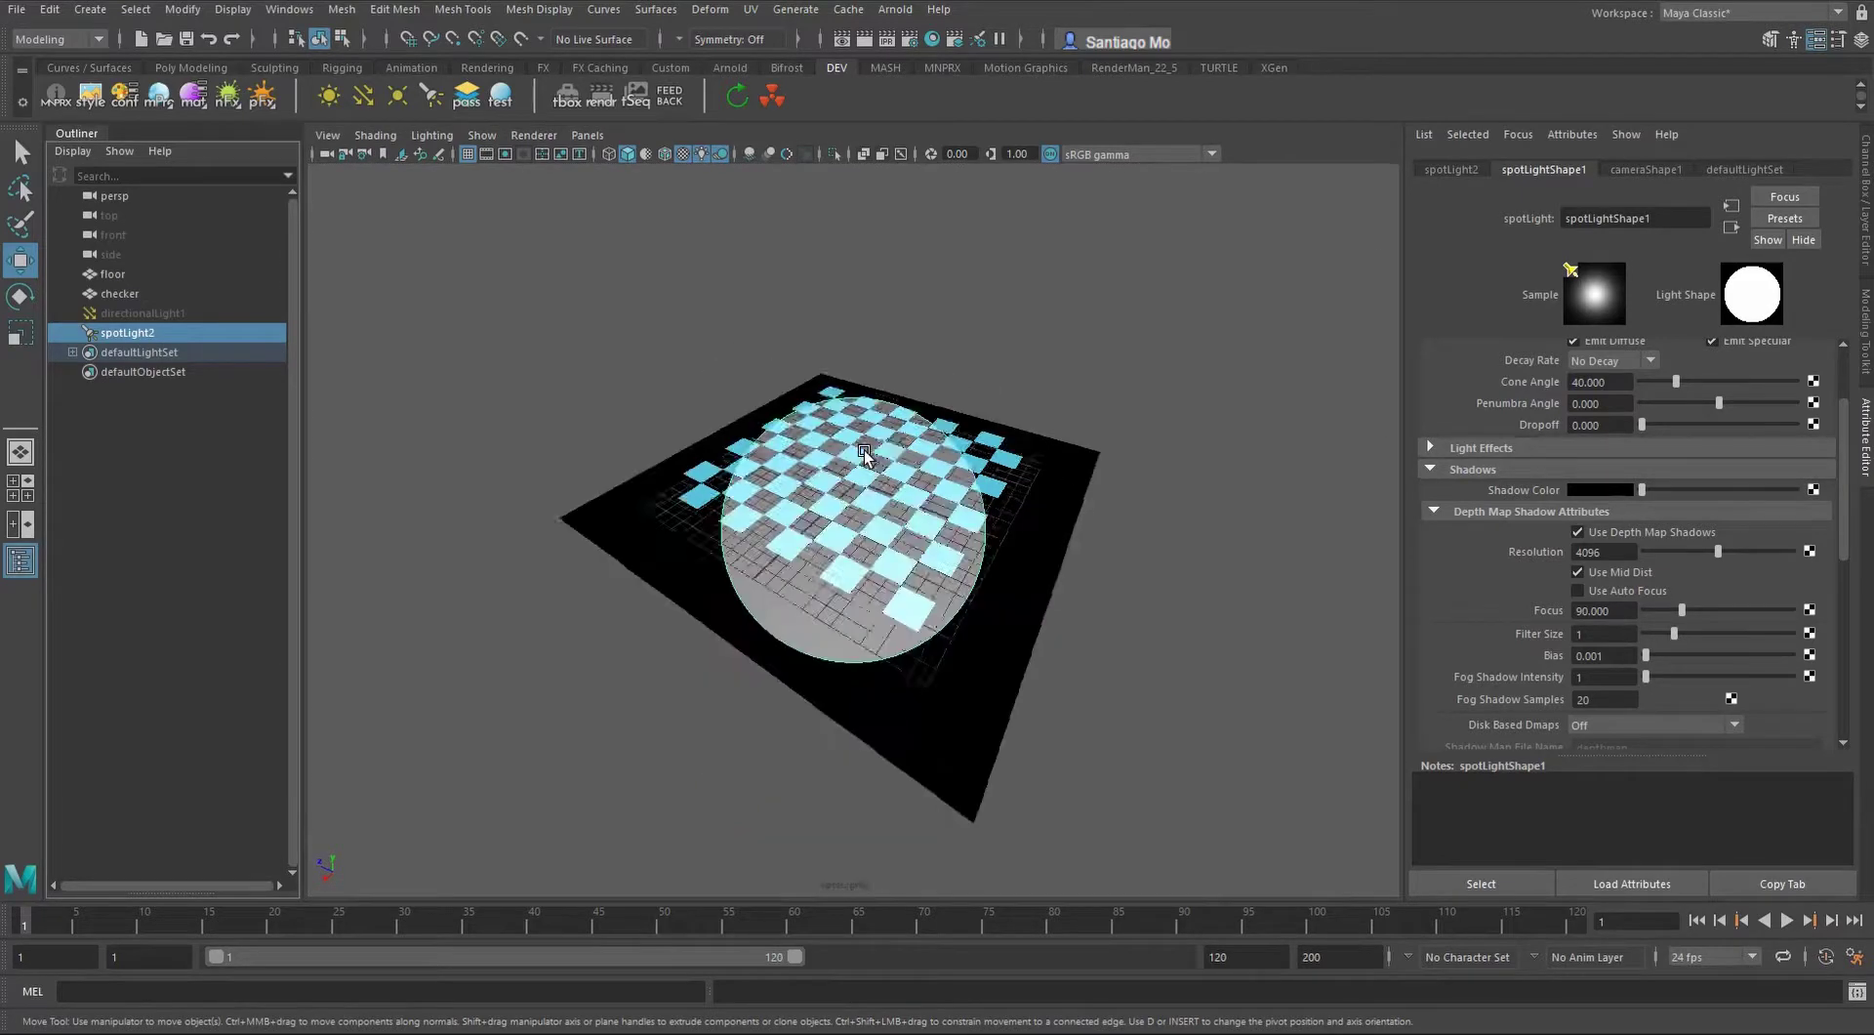
scroll(863, 450, "down", 1)
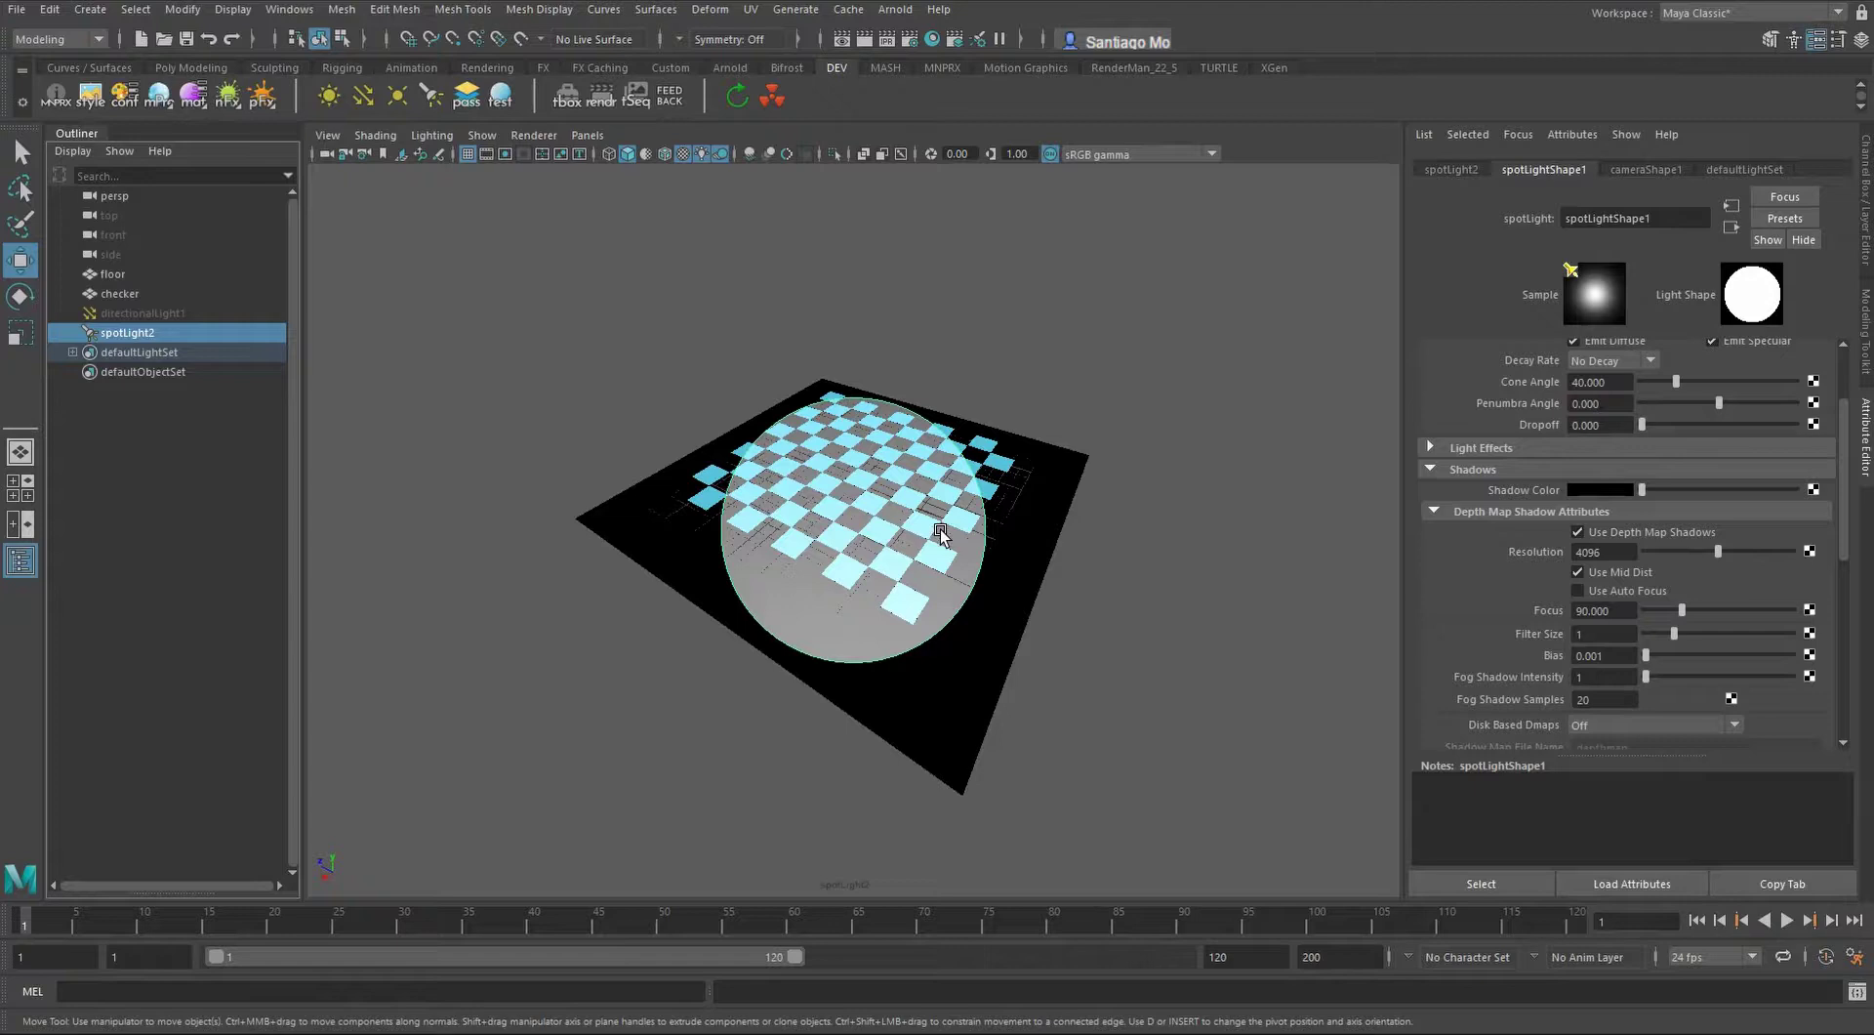
scroll(940, 529, "down", 5)
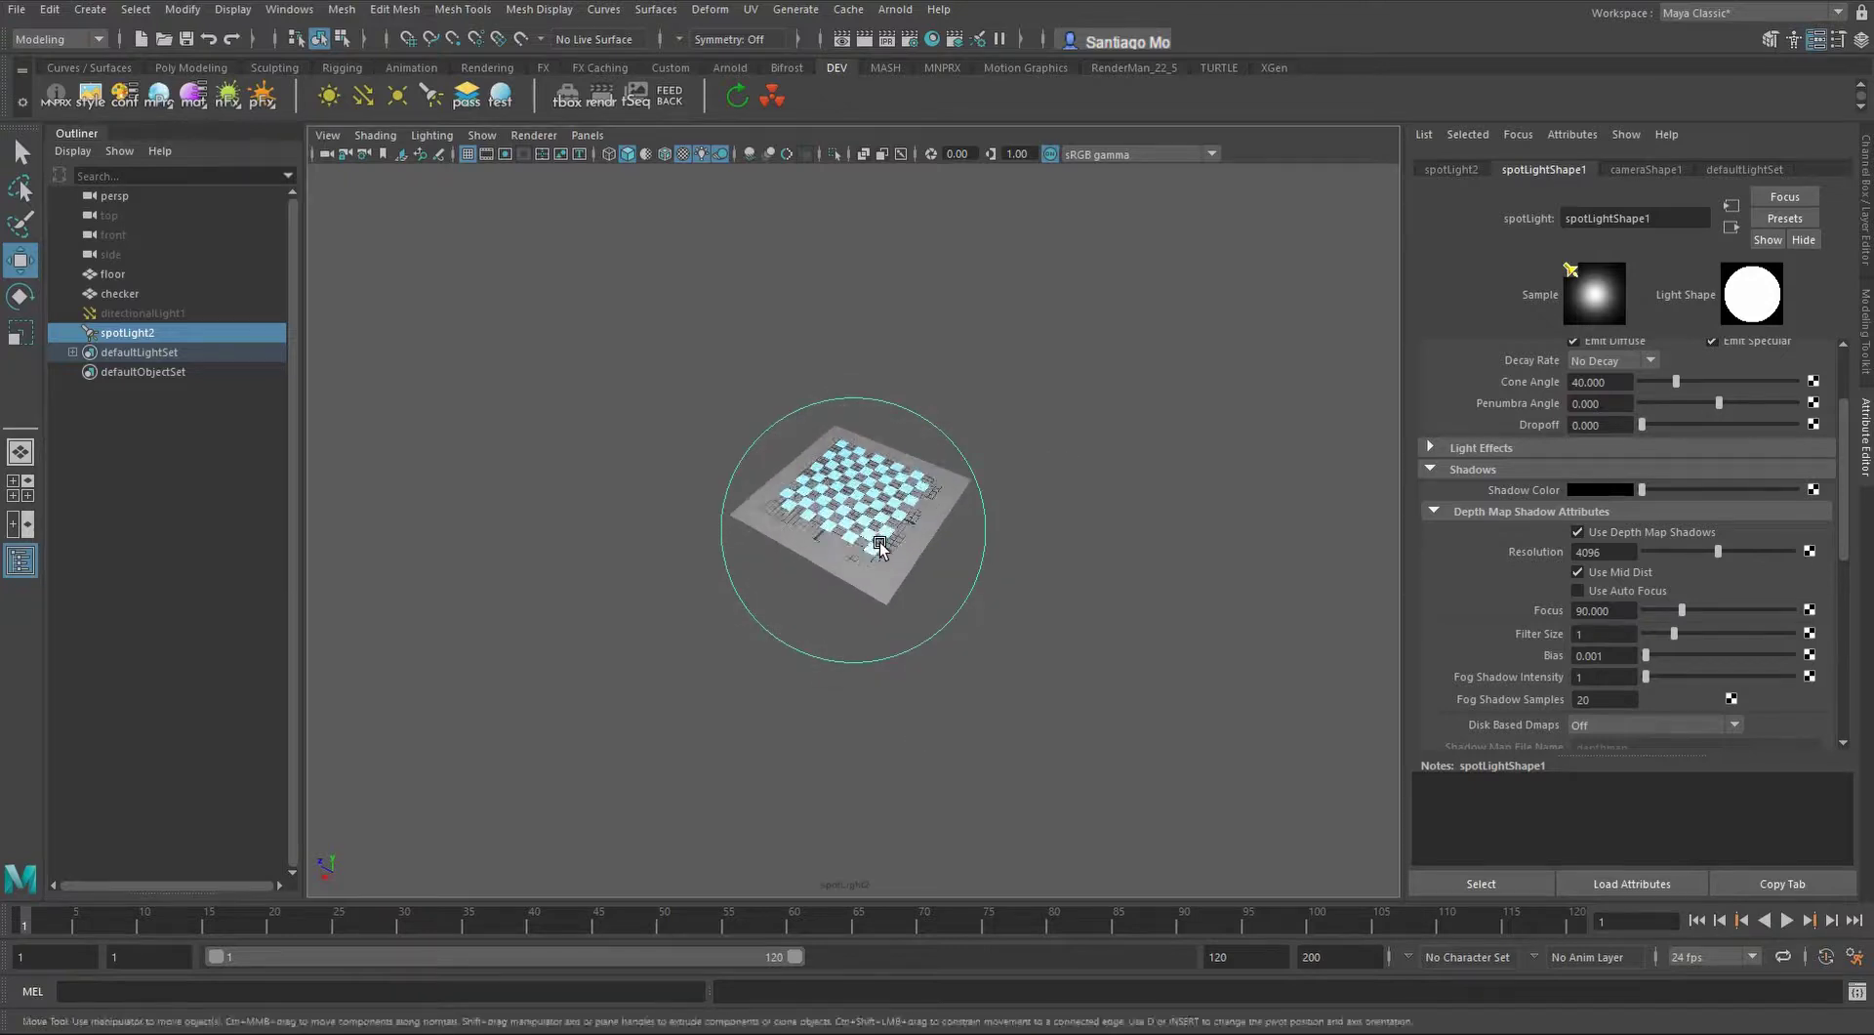
scroll(880, 542, "down", 2)
middle_click_drag(881, 542, 874, 561, "alt")
scroll(875, 561, "up", 2)
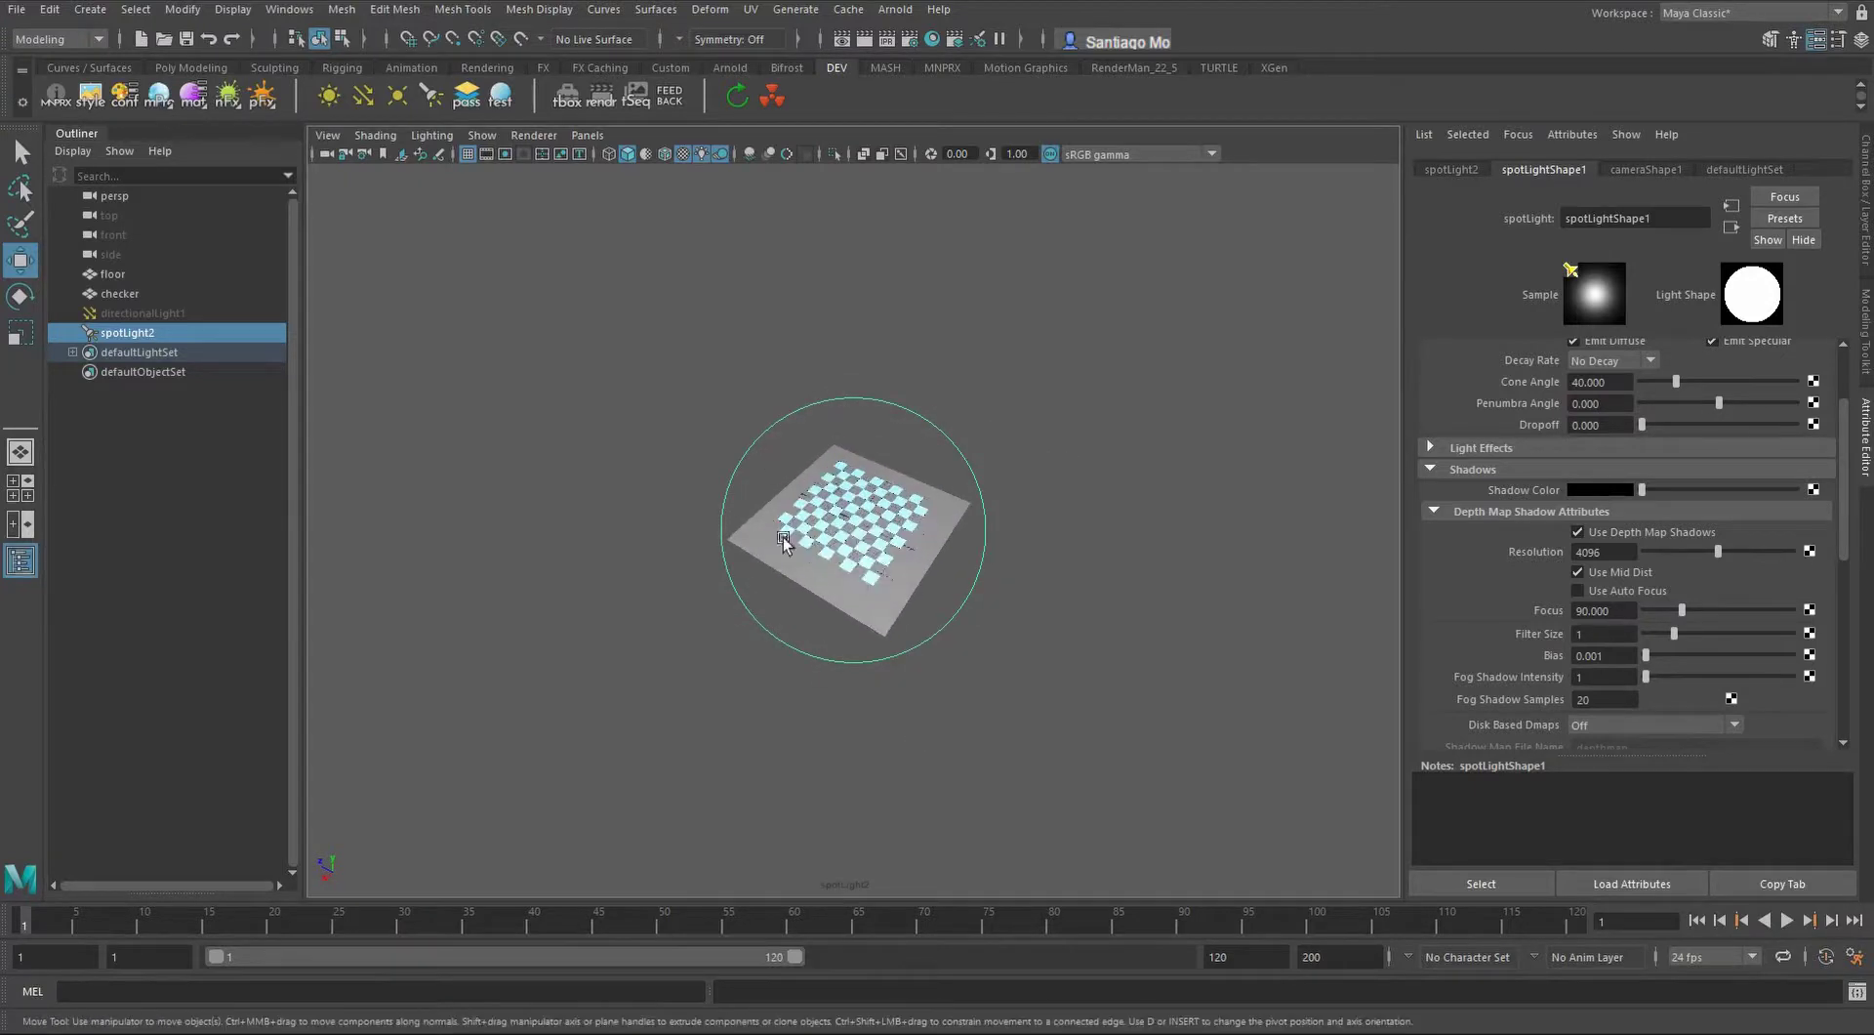
right_click_drag(784, 538, 916, 523, "alt")
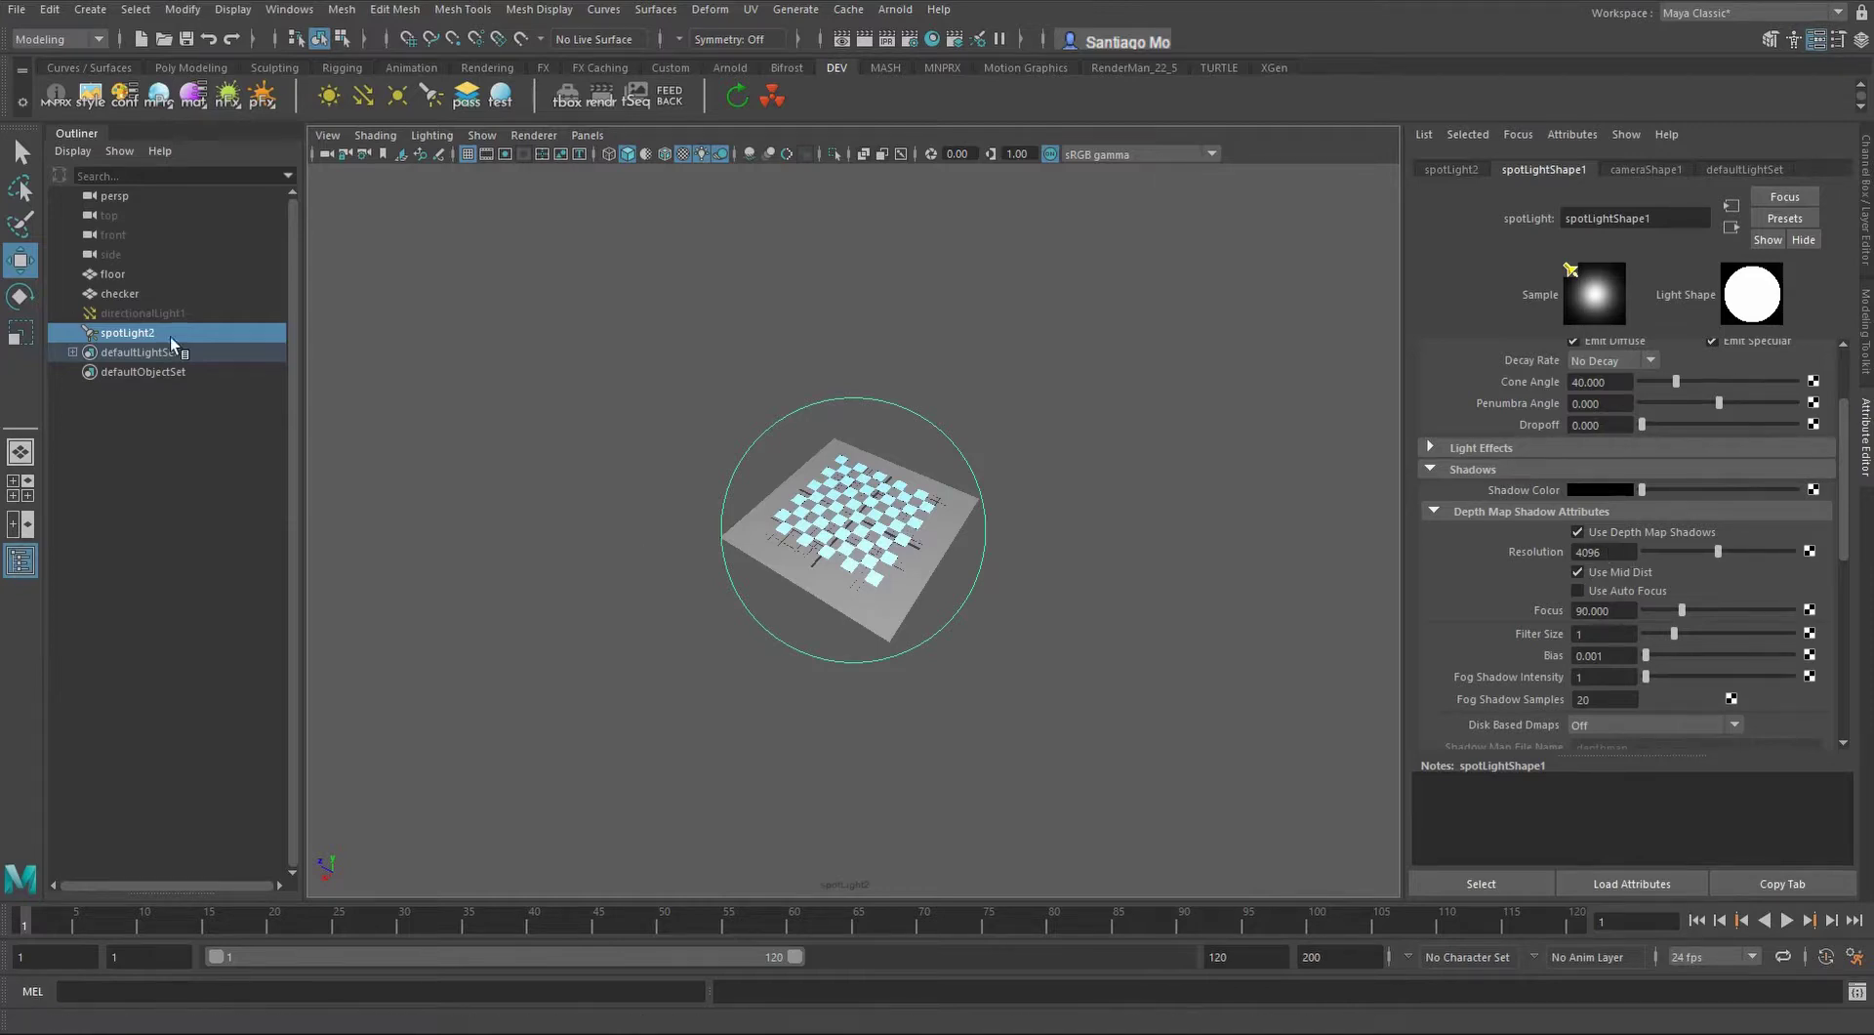
Return to the perspective camera and examine the checker's shadows on the floor from several angles
mouse_move(109, 195)
middle_mouse_down()
mouse_move(843, 365)
mouse_move(841, 387)
middle_mouse_up()
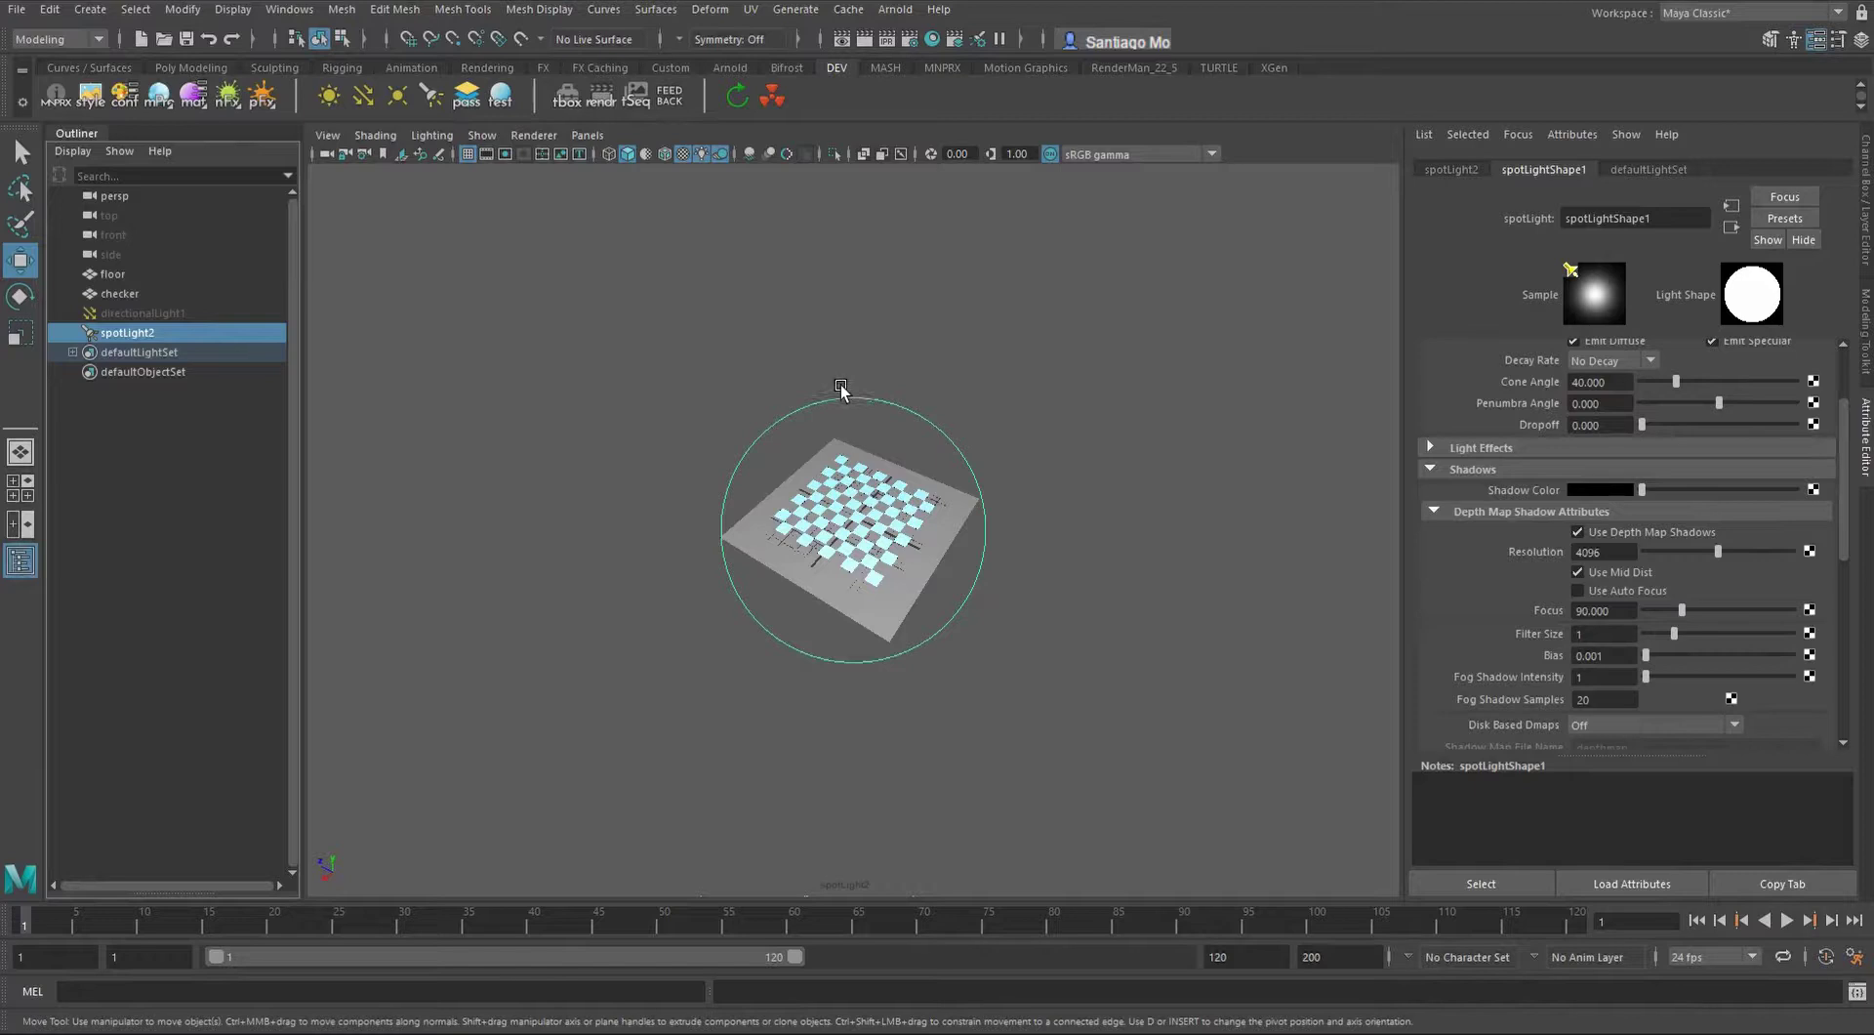
middle_click_drag(425, 346, 791, 507)
scroll(762, 547, "up", 3)
left_click_drag(741, 582, 761, 628, "alt")
scroll(887, 449, "up", 6)
scroll(874, 628, "down", 4)
left_click_drag(875, 627, 719, 598, "alt")
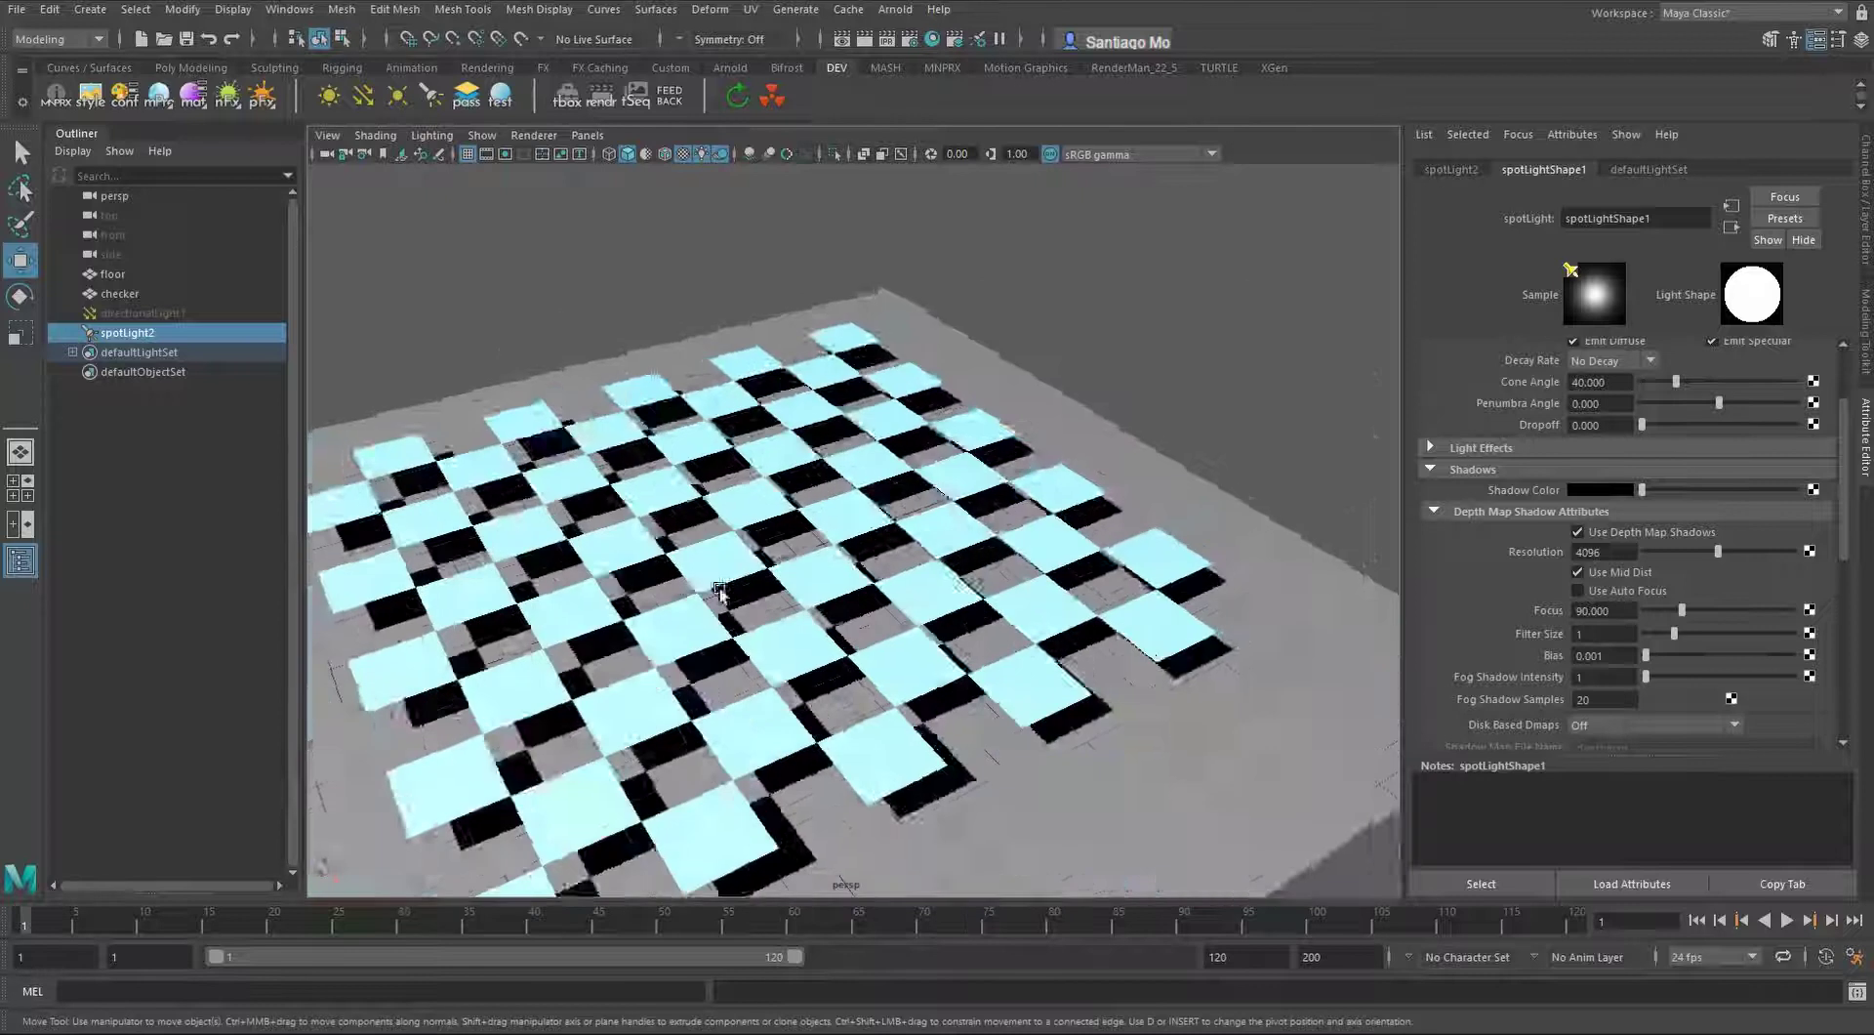
scroll(723, 592, "up", 4)
scroll(722, 590, "down", 5)
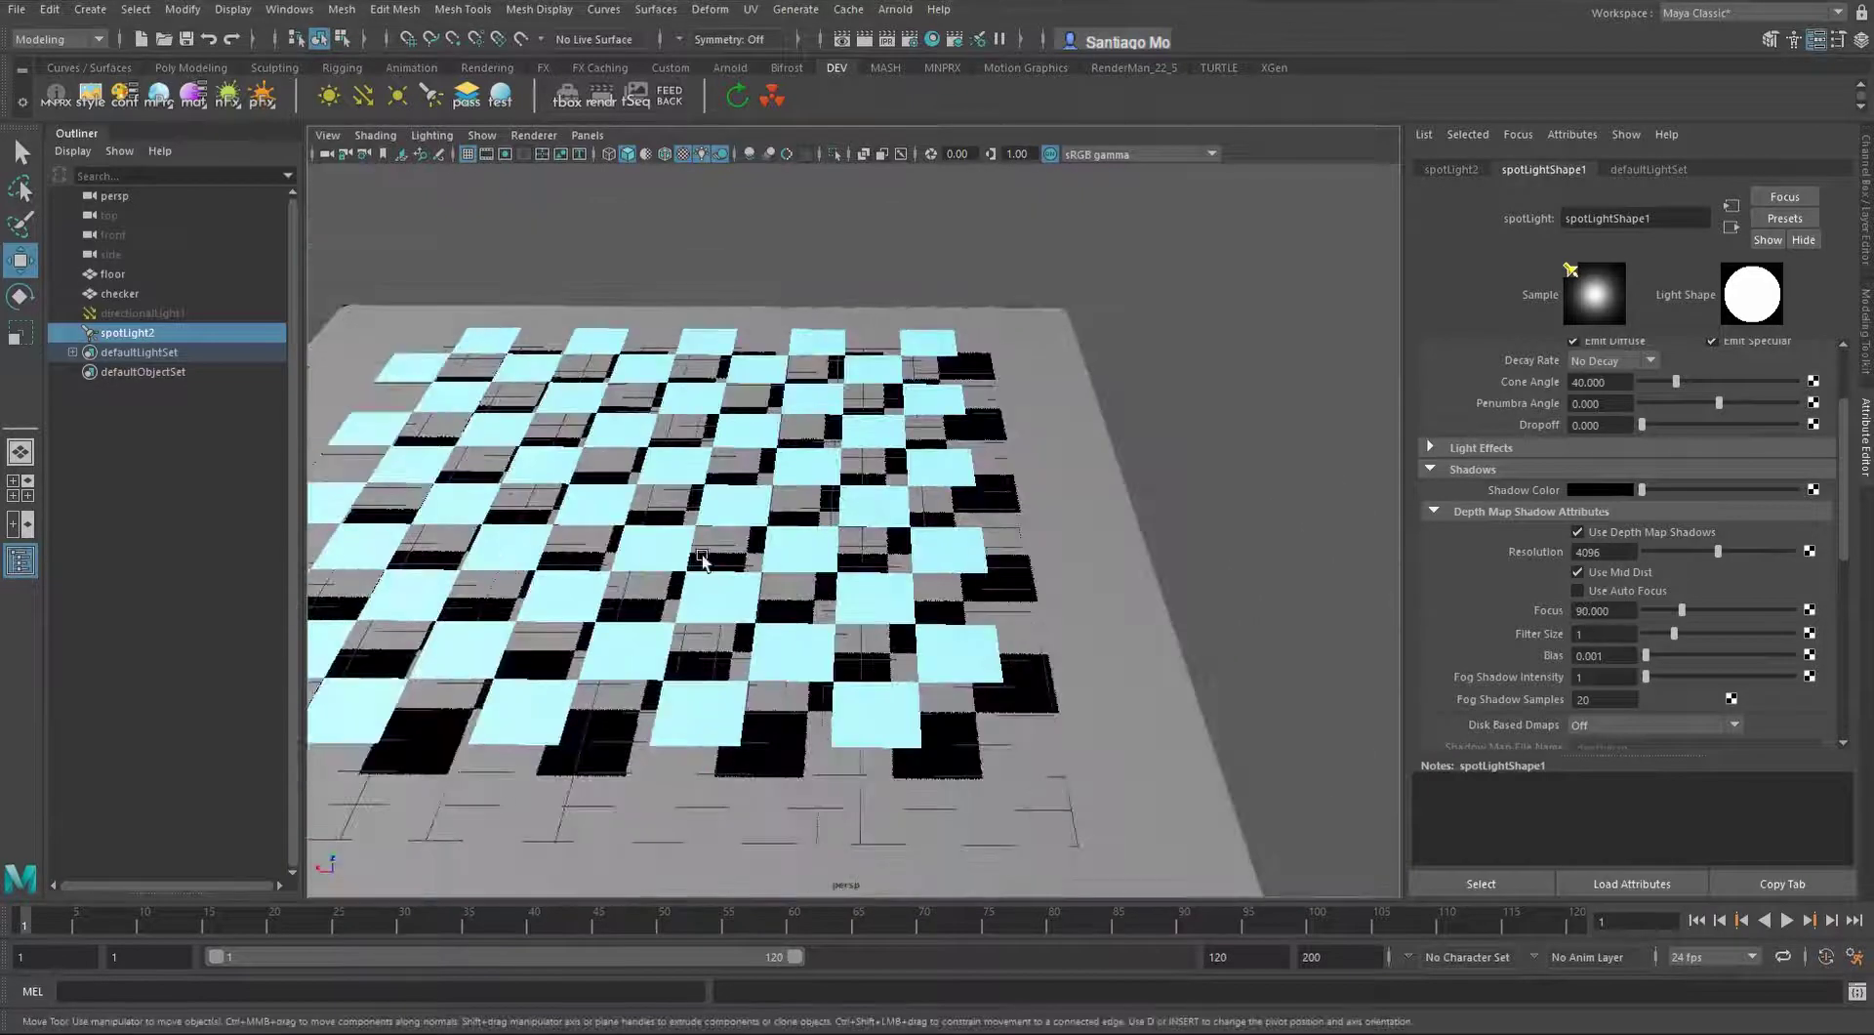
left_click_drag(742, 537, 833, 578, "alt")
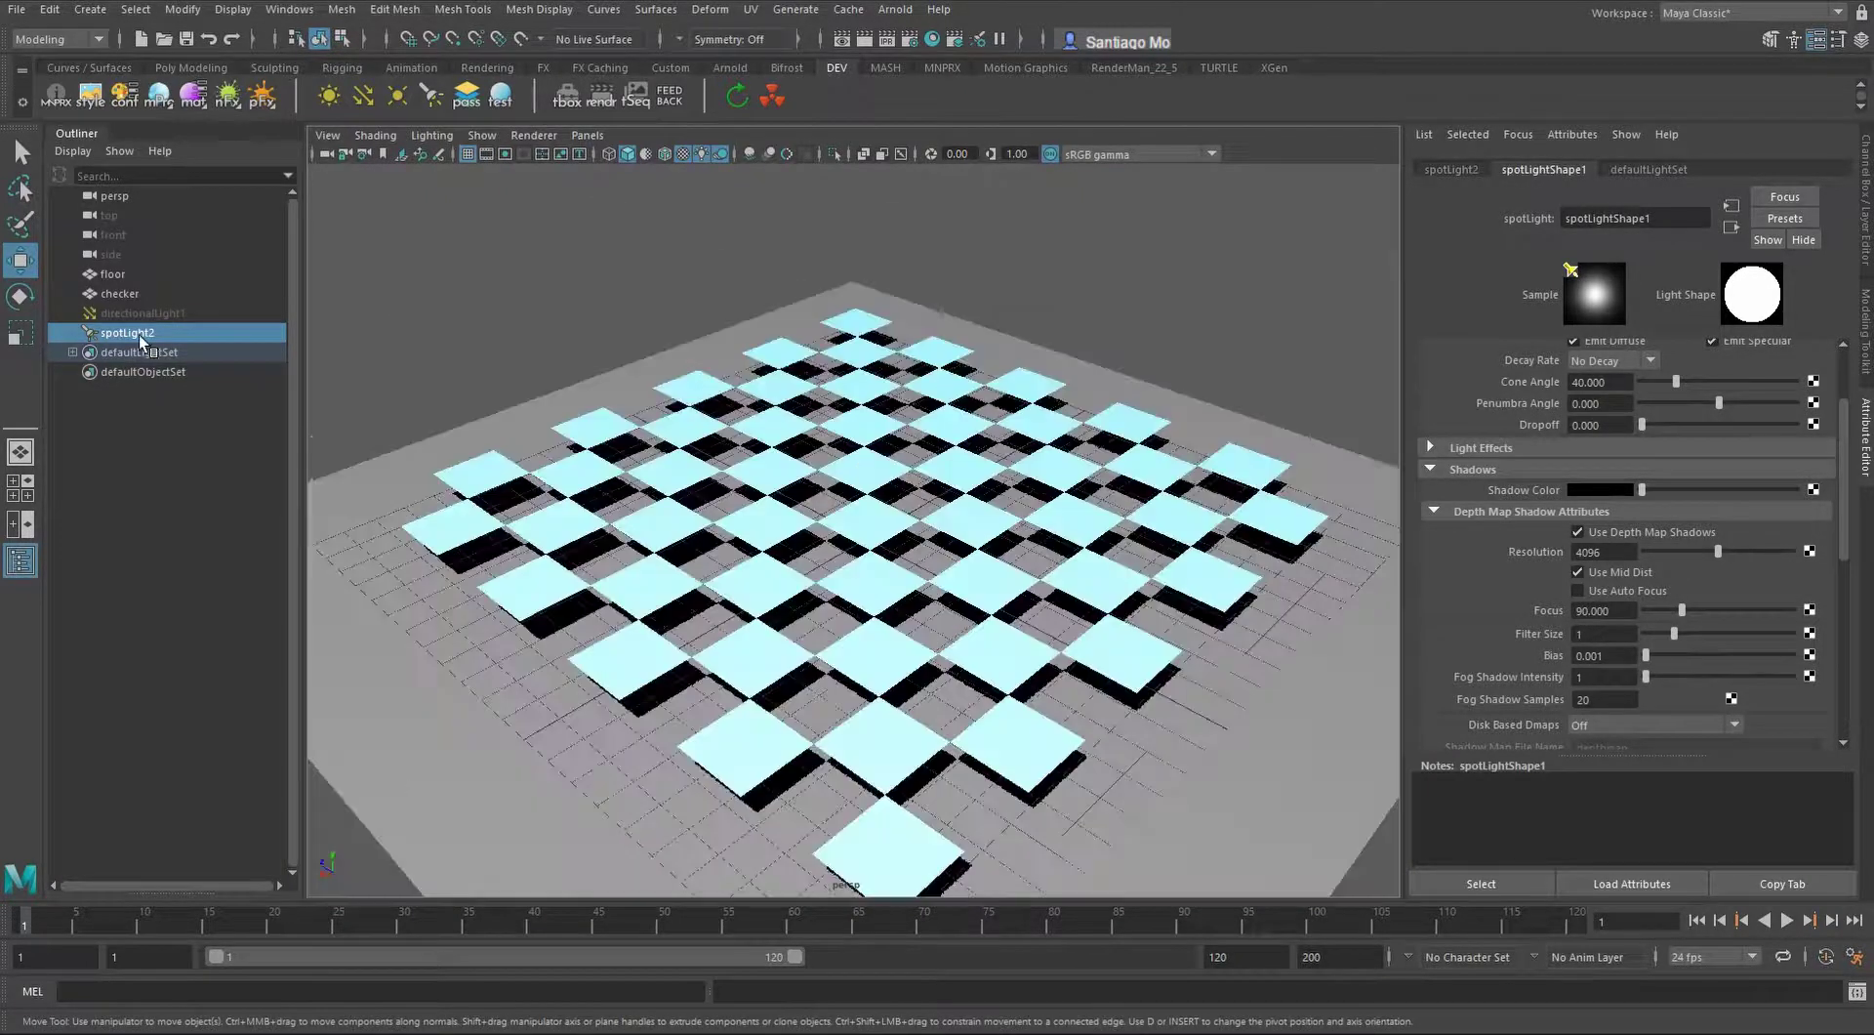
Look through spotLight2 again and move it closer so its cone just encloses the checker
middle_click_drag(139, 335, 851, 513)
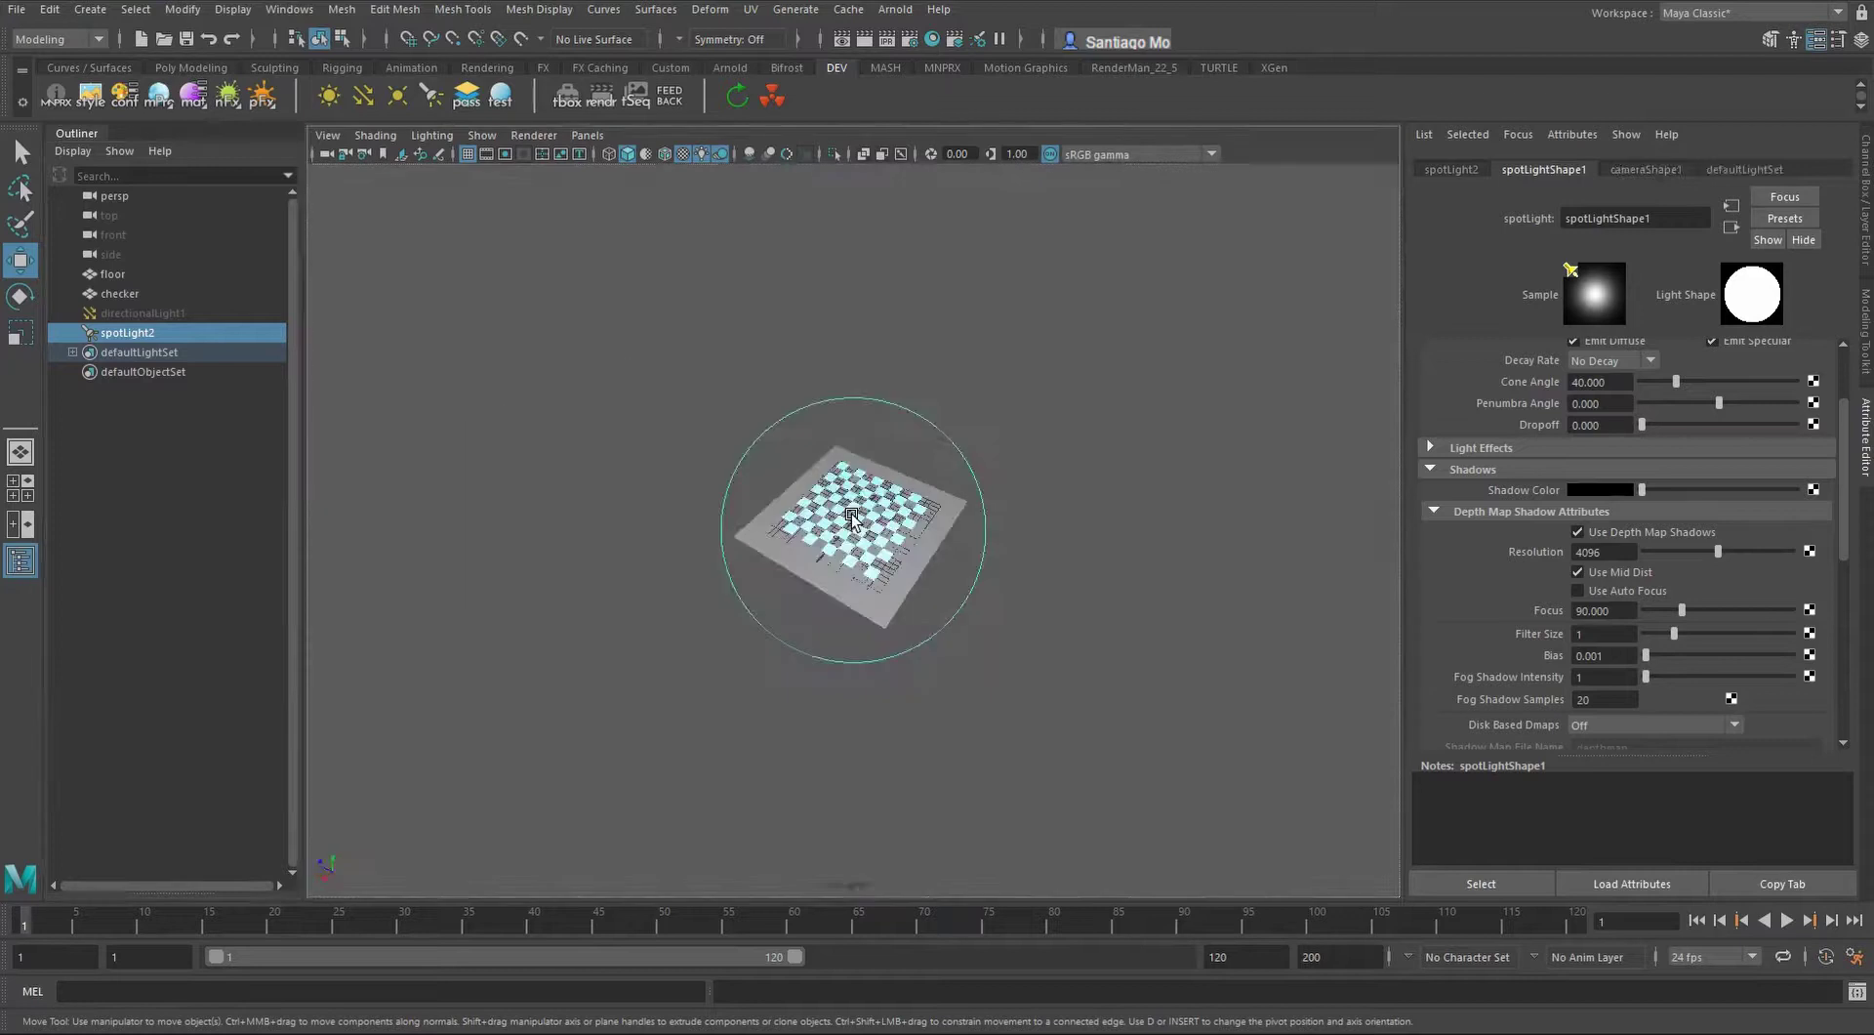
right_click_drag(851, 514, 1179, 609, "alt")
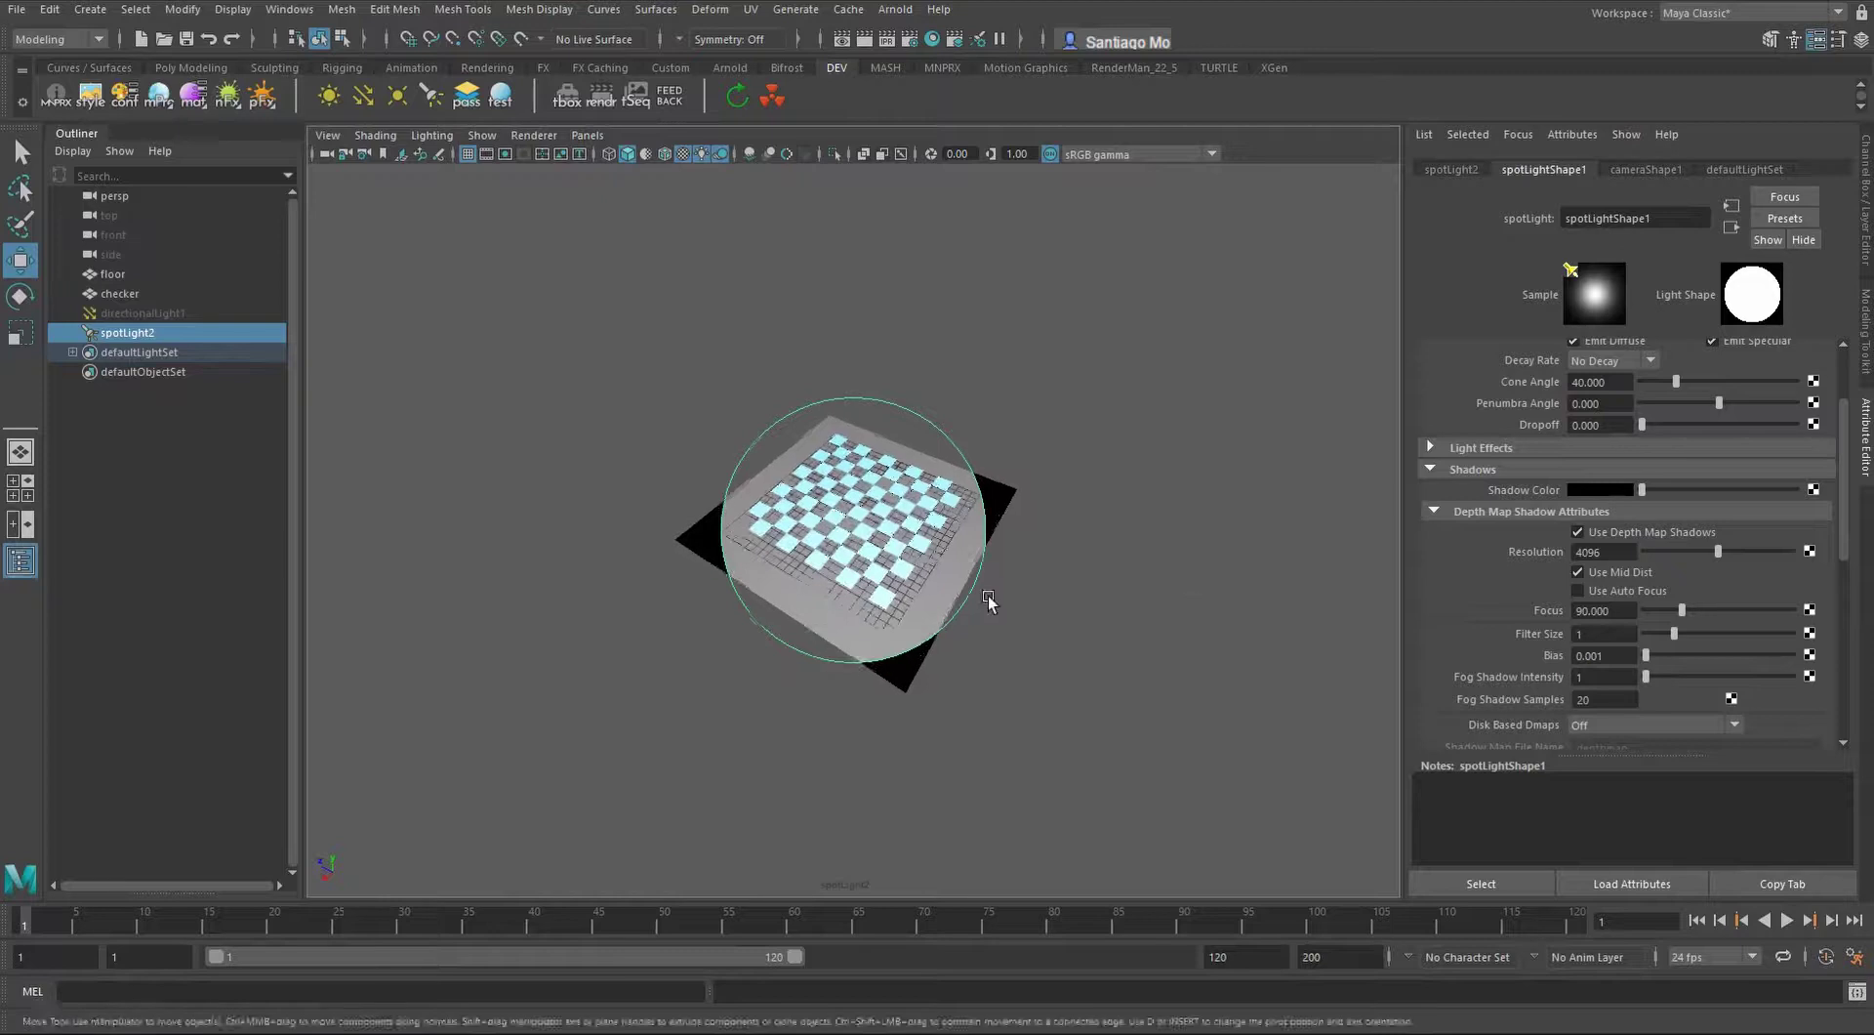
middle_click_drag(987, 597, 970, 572, "alt")
right_click_drag(869, 557, 928, 545, "alt")
middle_click_drag(928, 544, 910, 591, "alt")
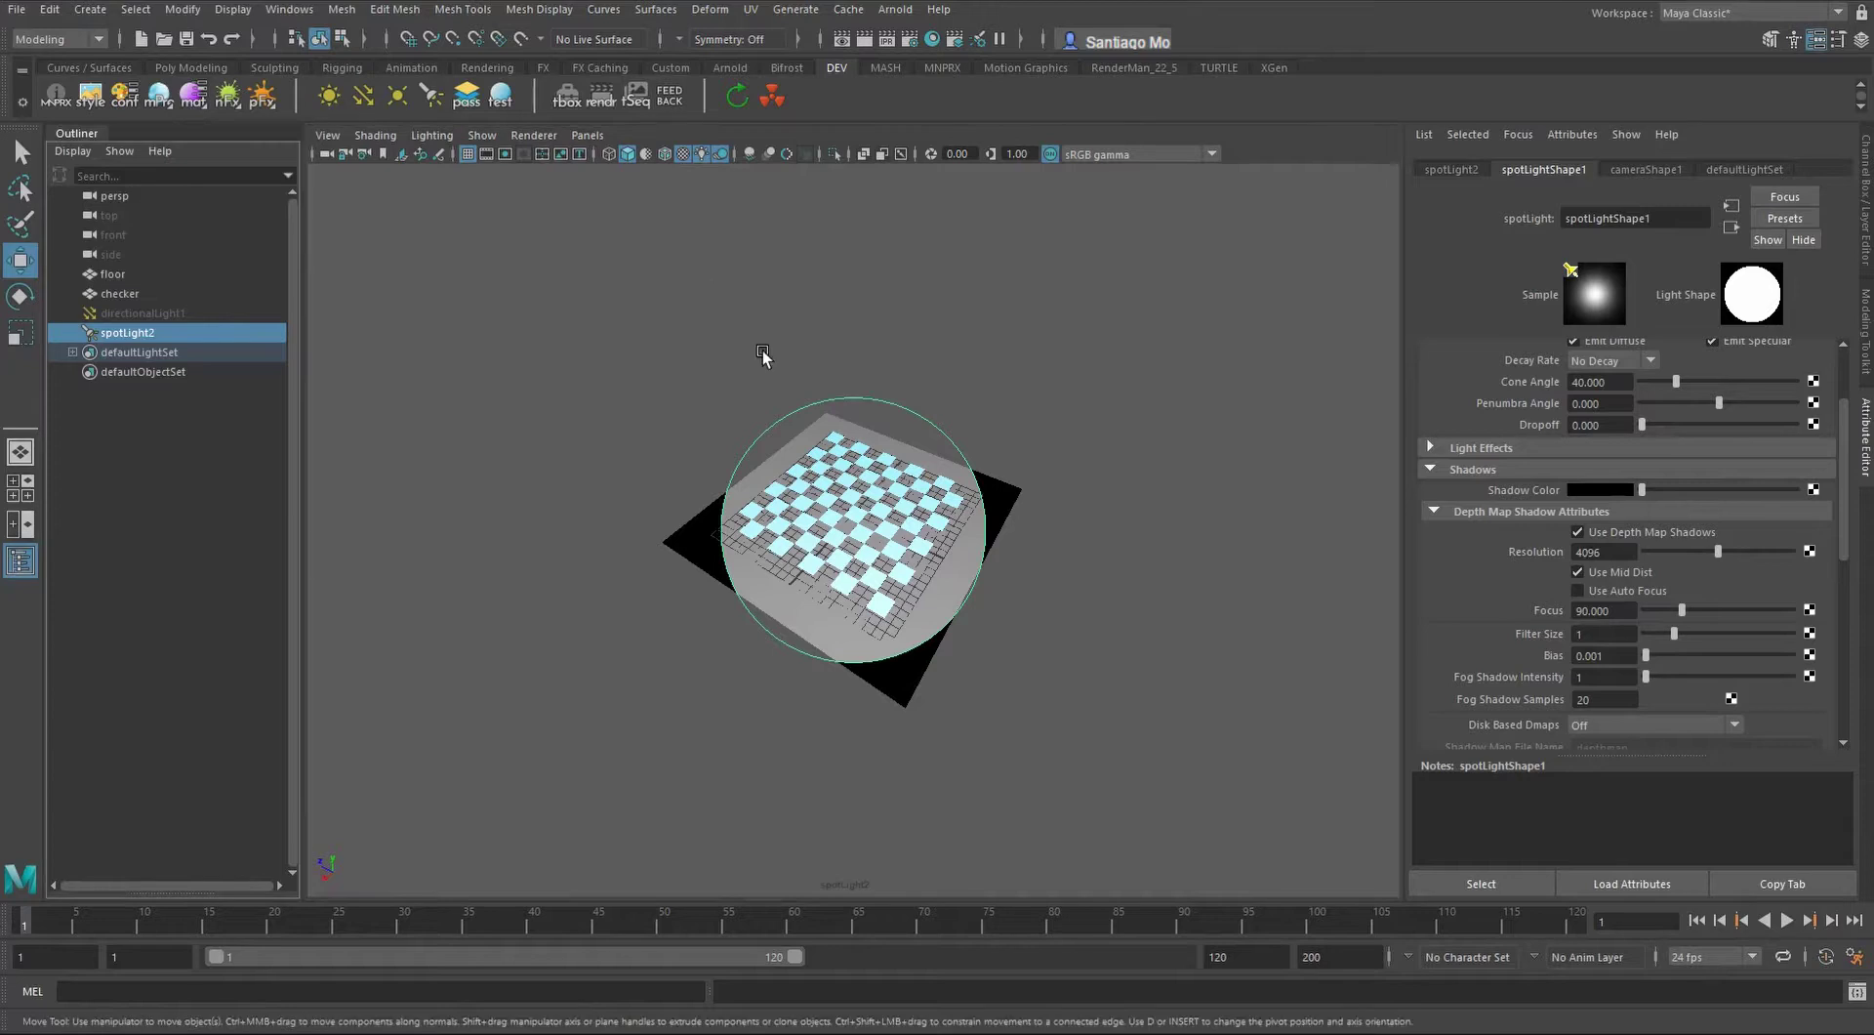
View the scene through the perspective camera and select spotLight2 beside the floor to inspect its placement
key("ctrl+z")
key("ctrl+z")
scroll(862, 326, "down", 5)
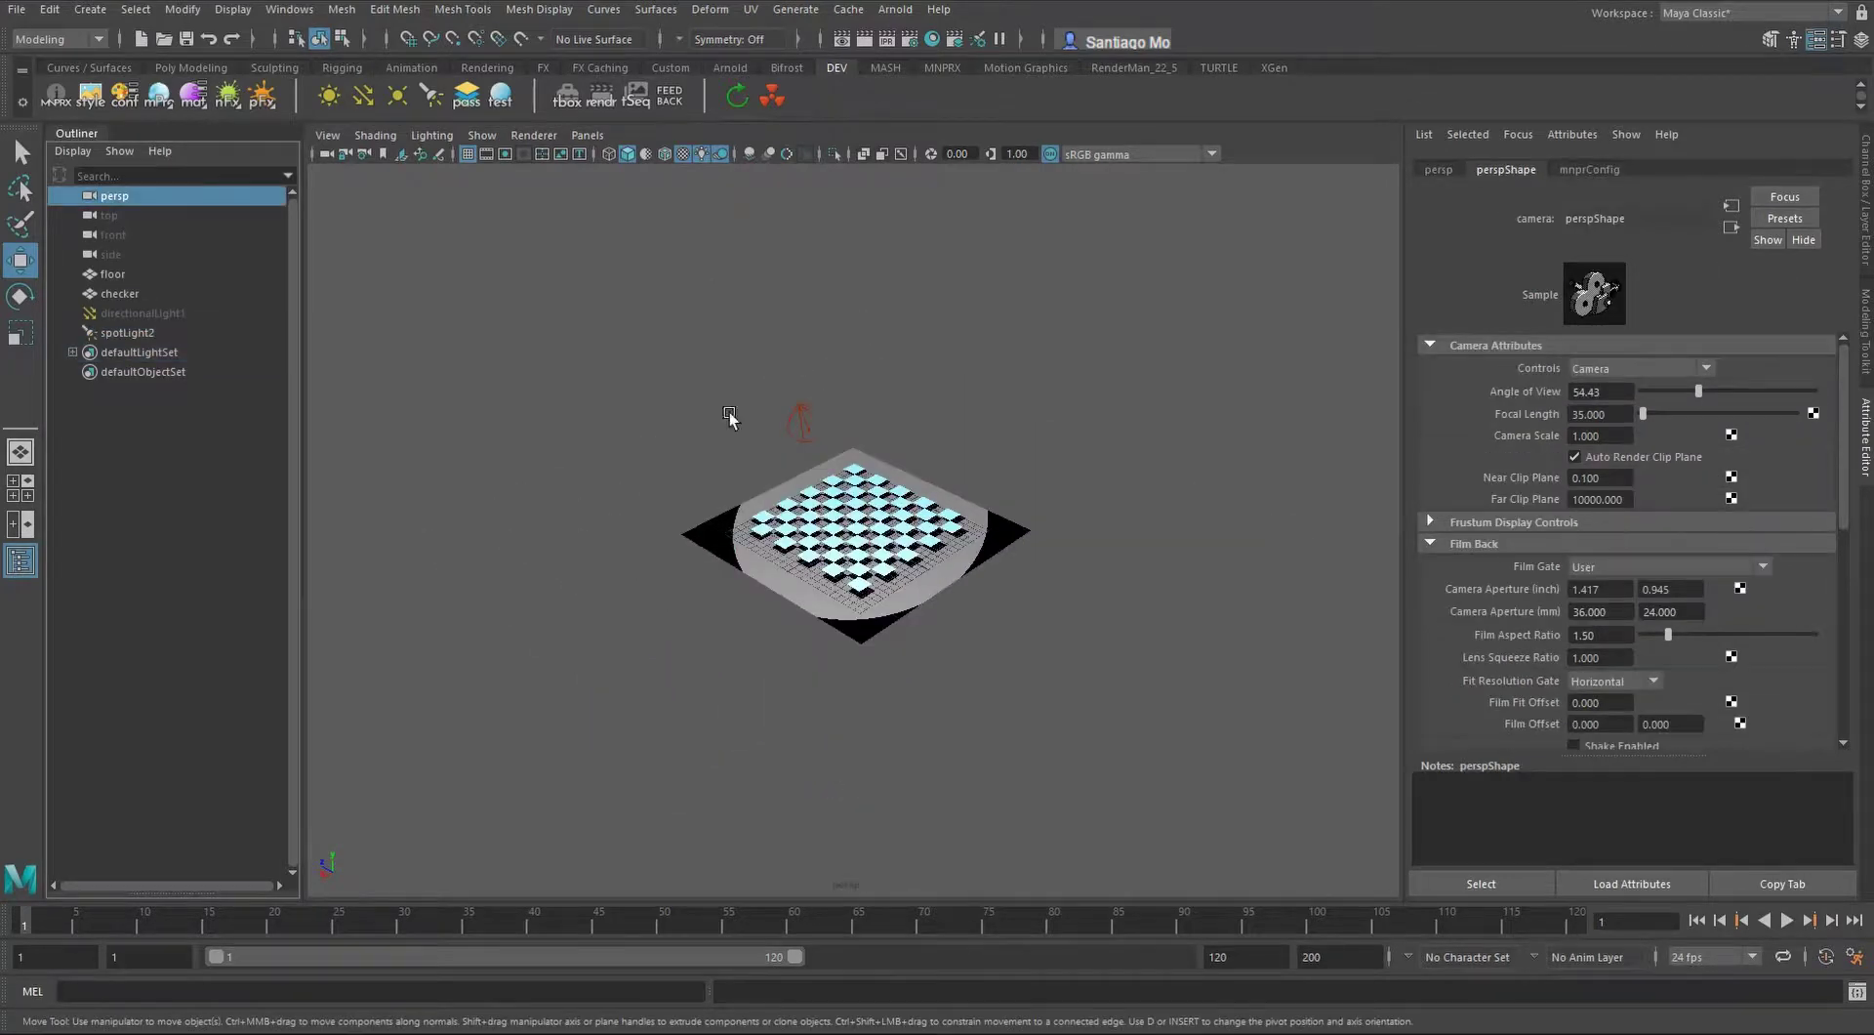
left_click_drag(729, 415, 923, 466, "alt")
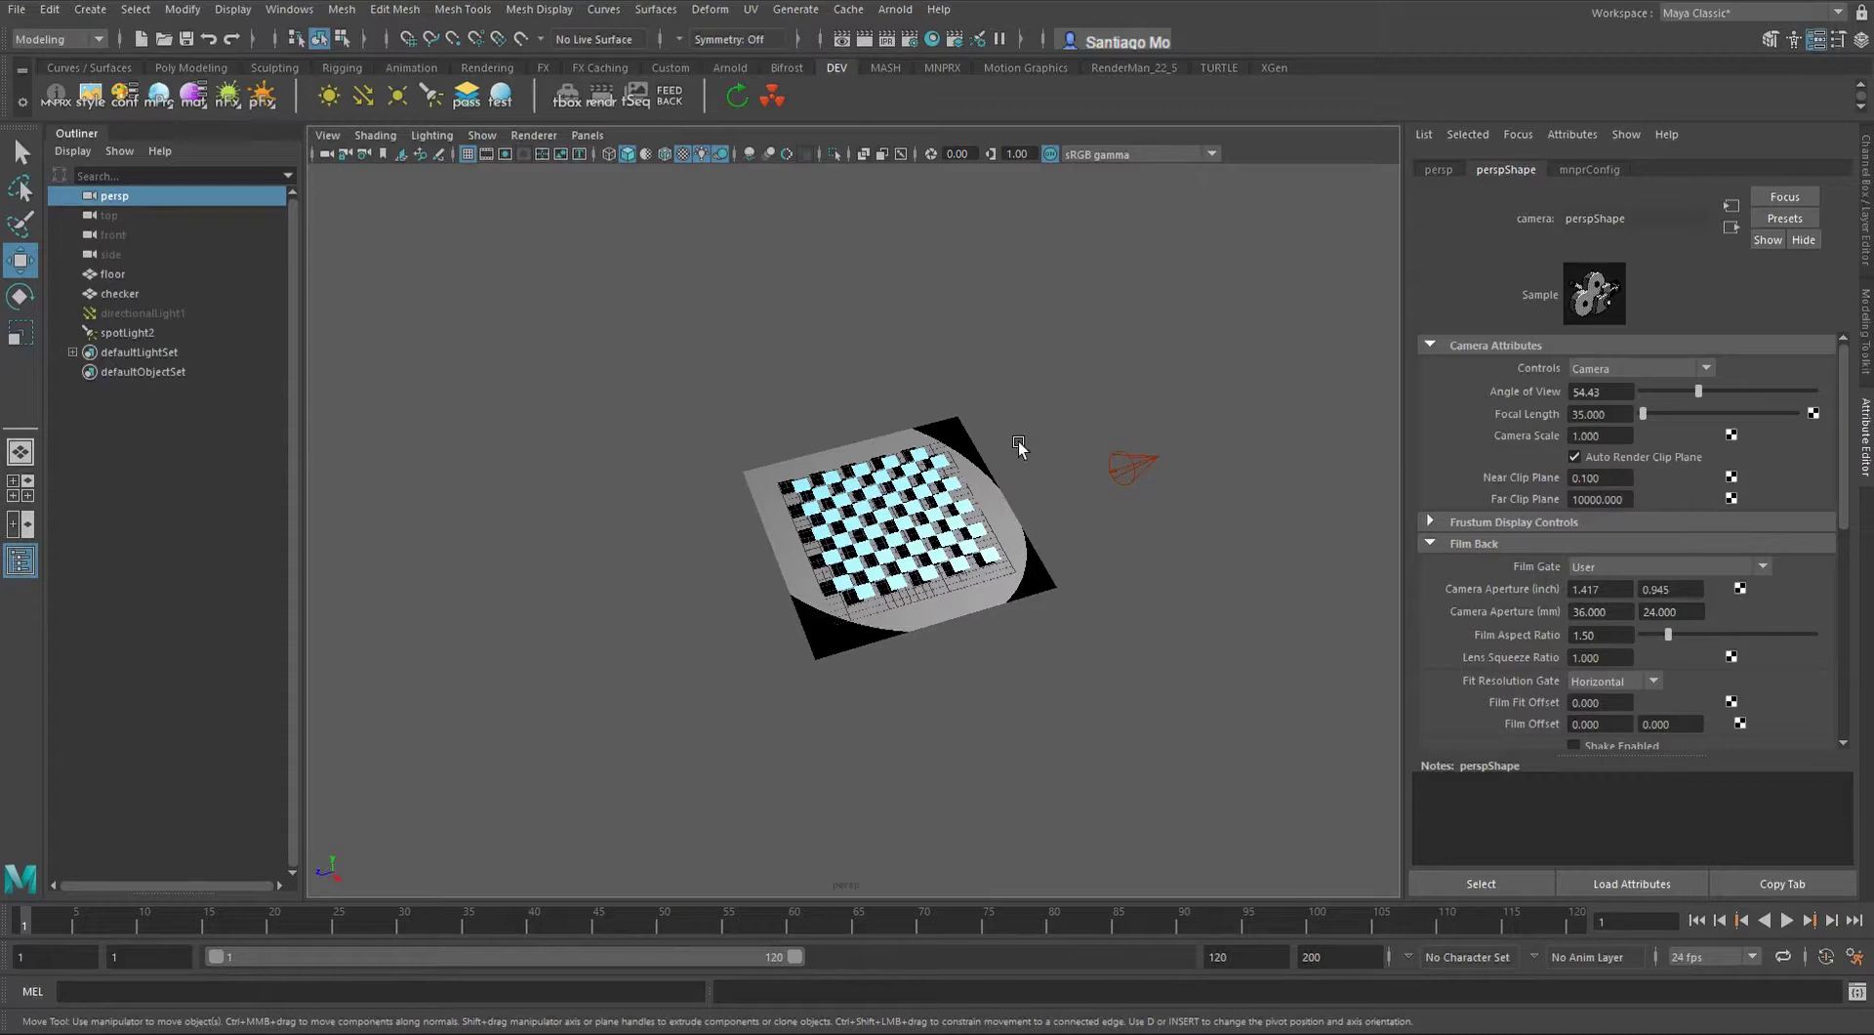
left_click(1125, 465)
scroll(1125, 465, "up", 3)
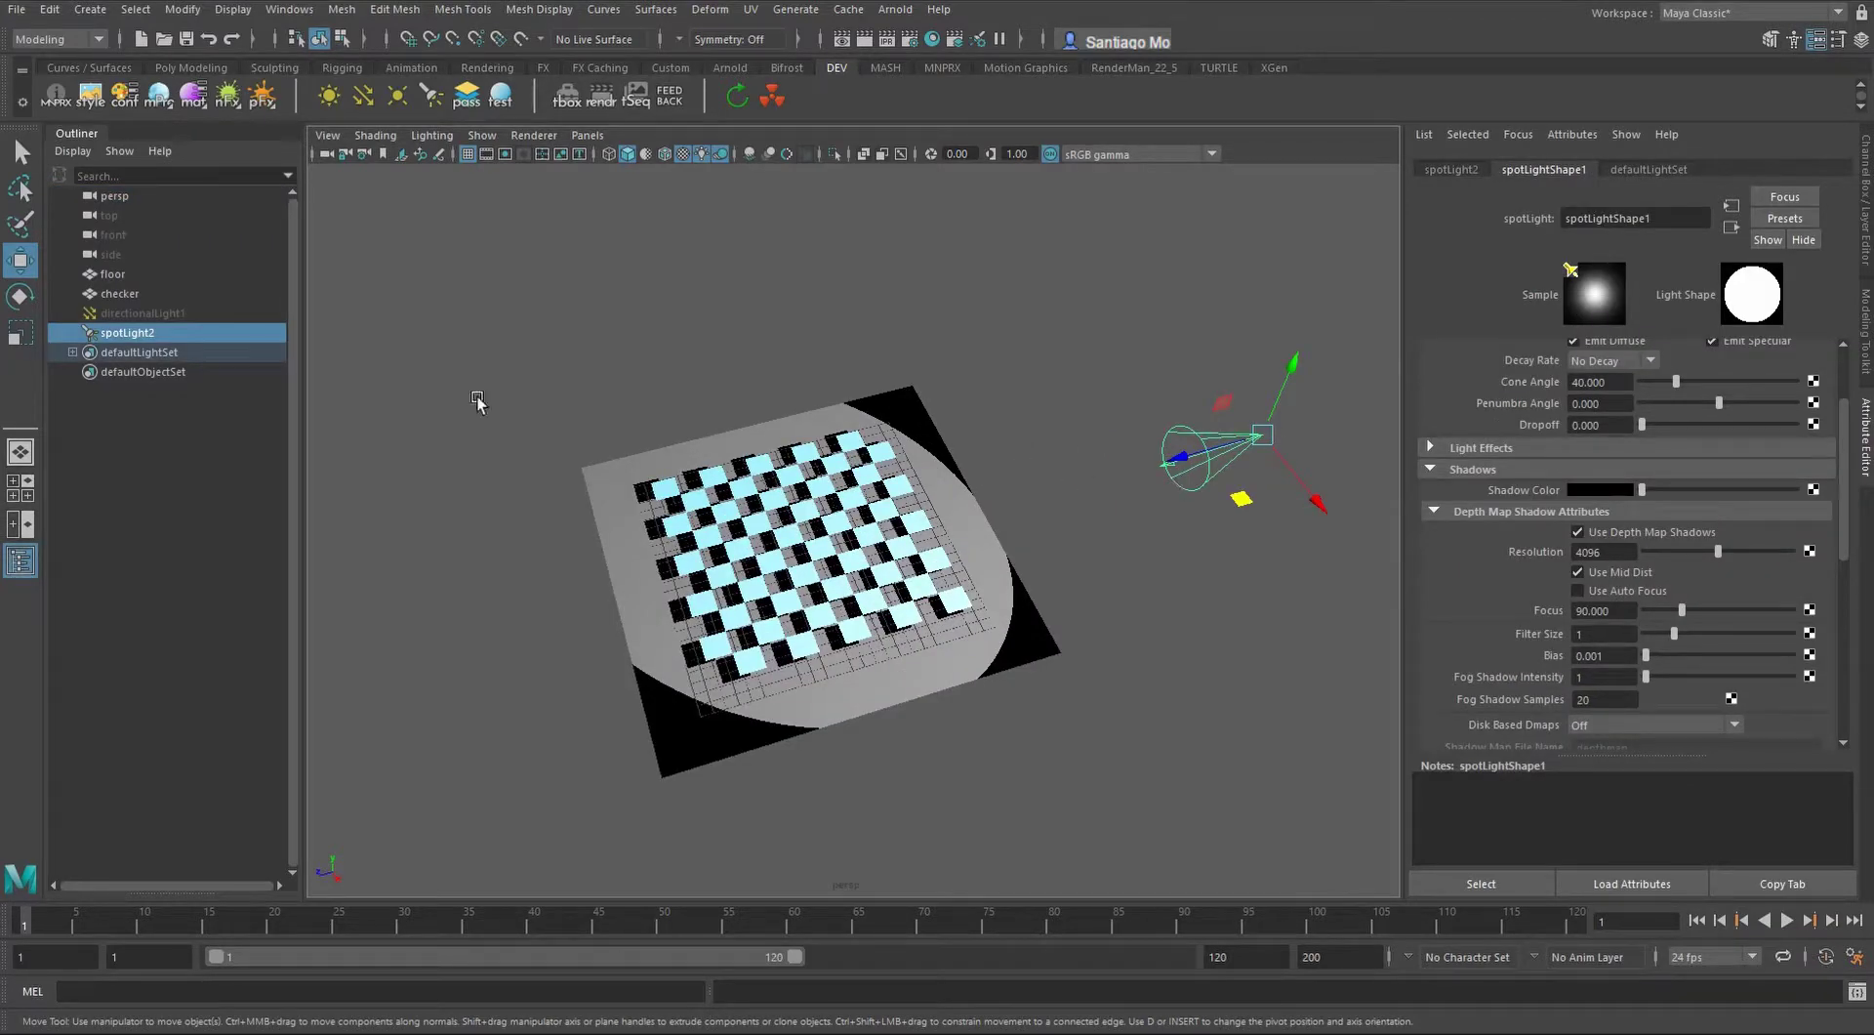
Look through spotLight2, pull it far away from the floor, and narrow its cone angle to 9.236
left_click(161, 332)
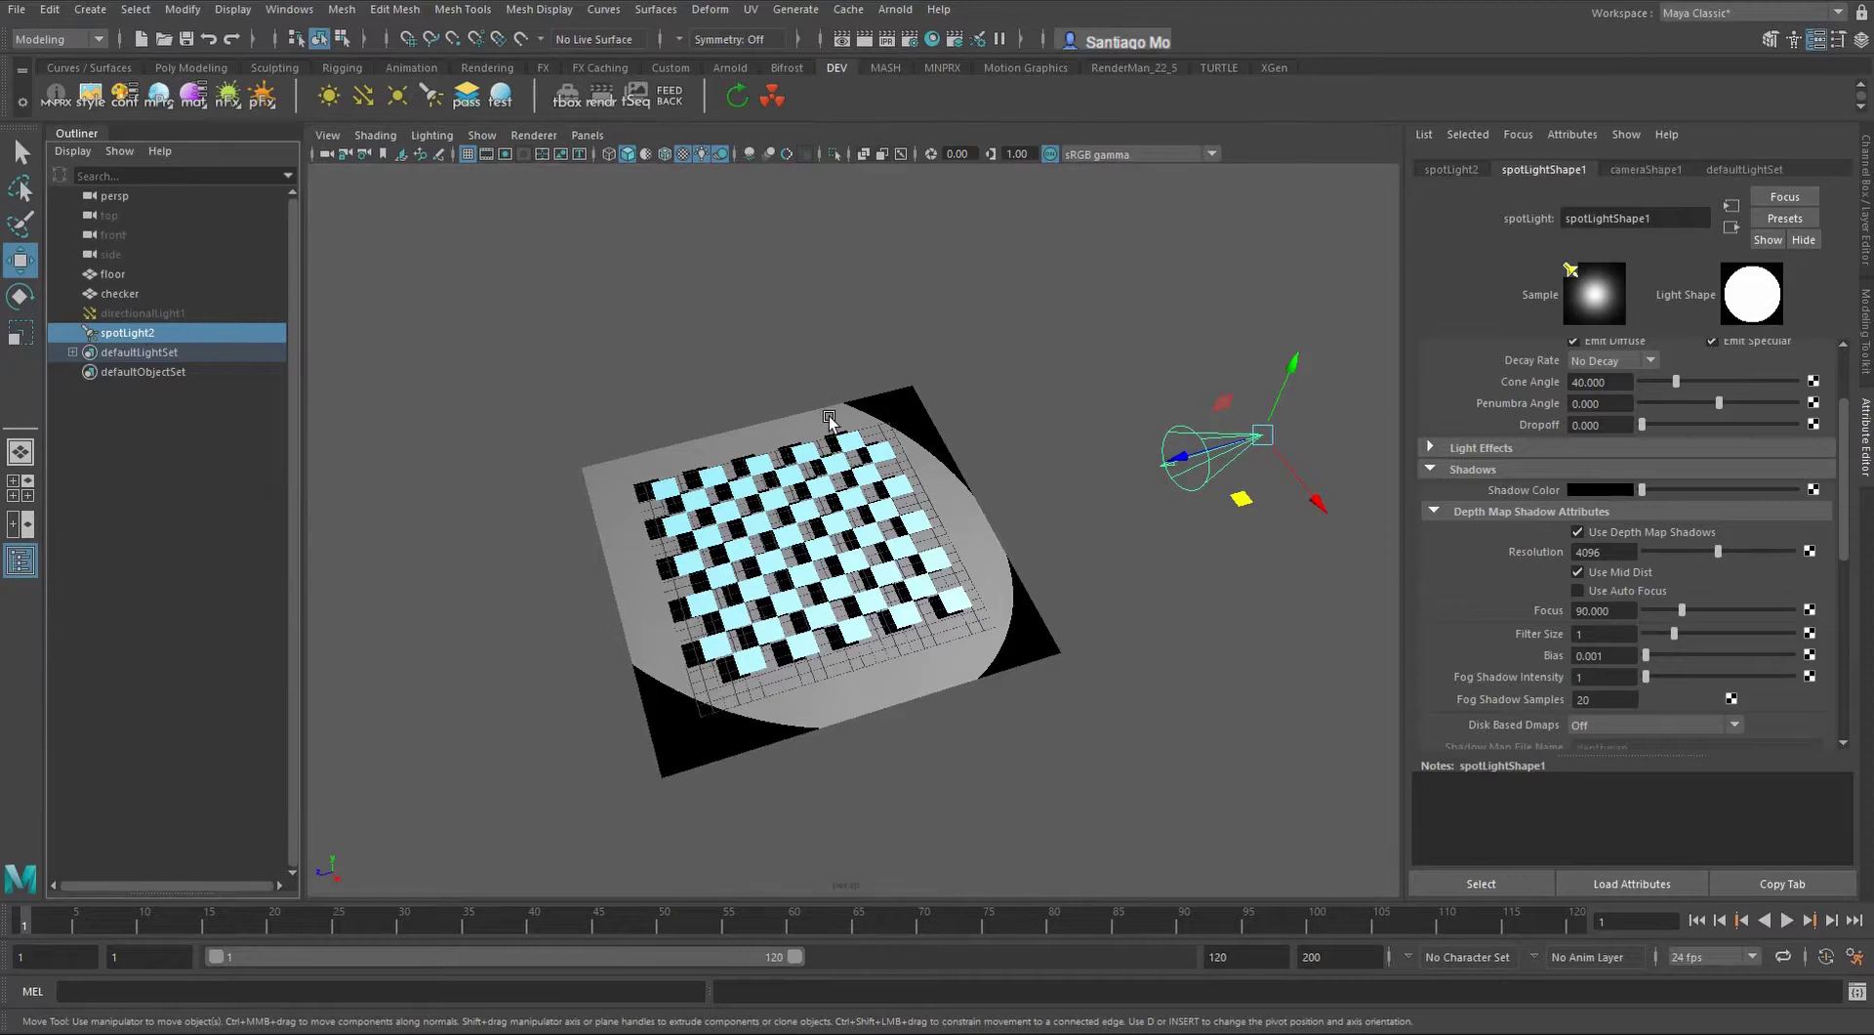
key("ctrl+l")
scroll(829, 415, "down", 8)
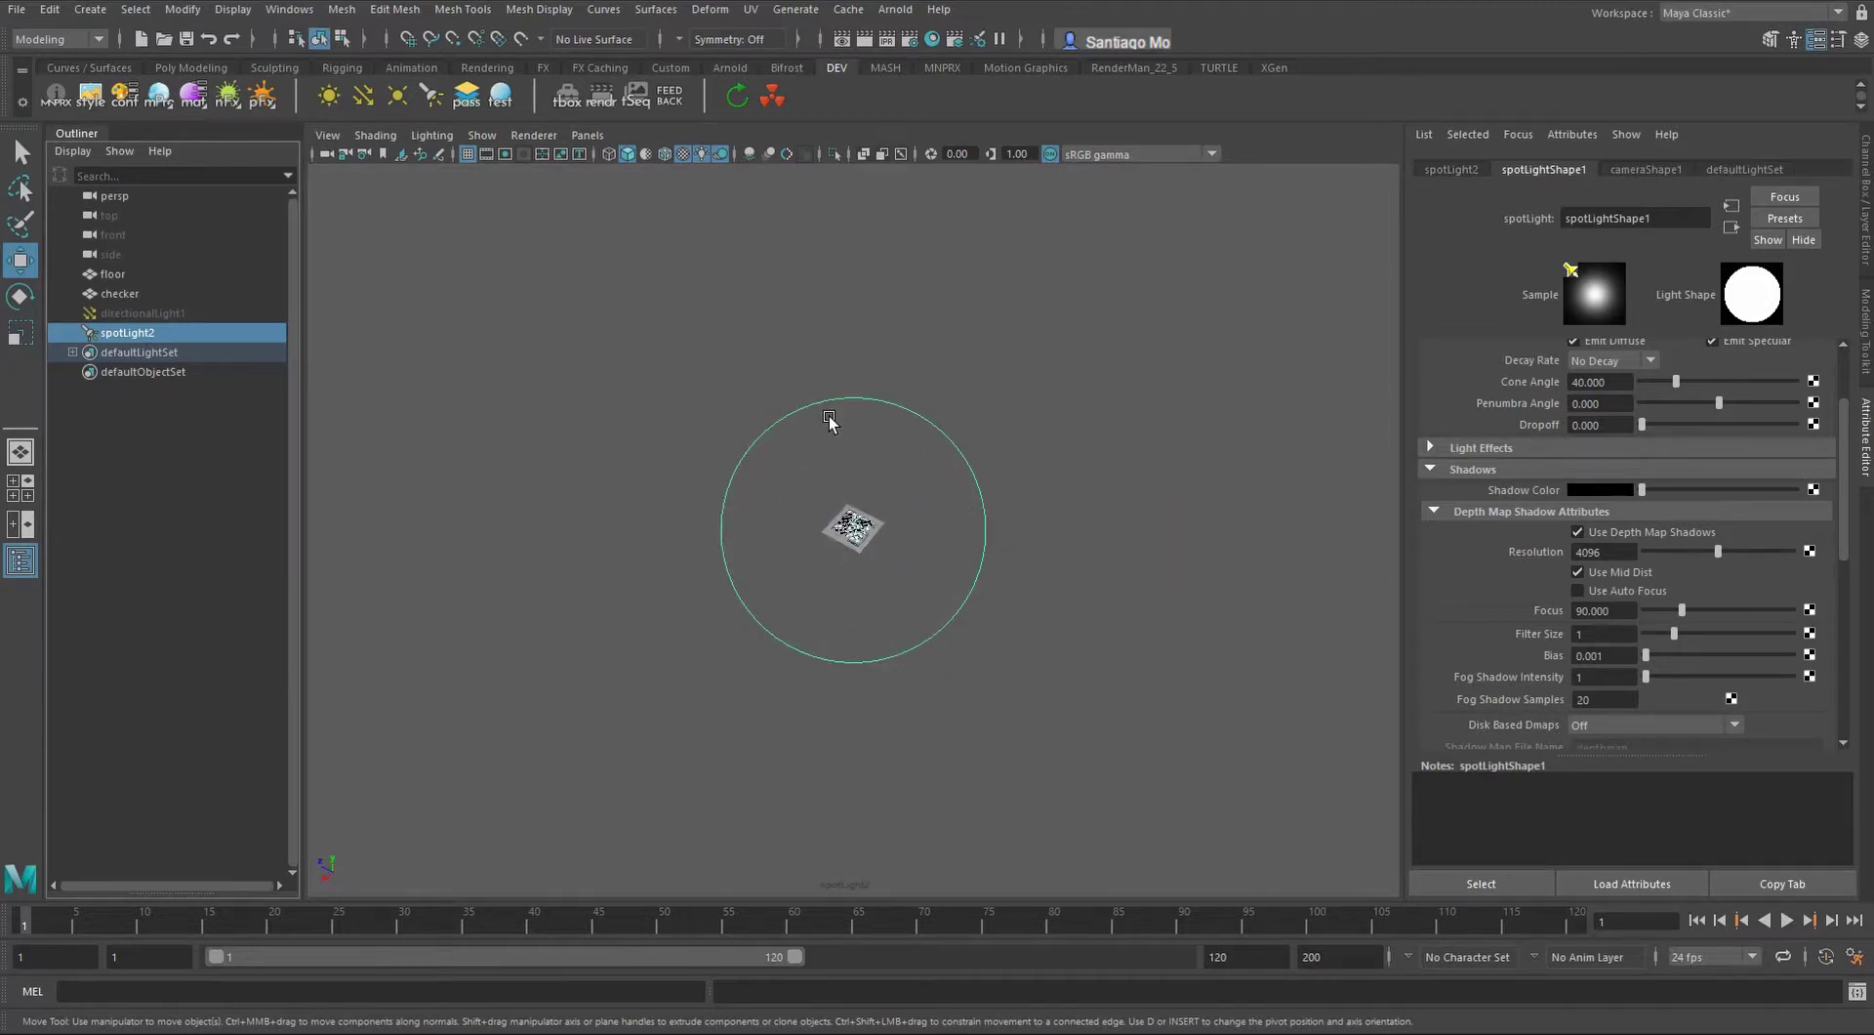
scroll(1525, 429, "up", 3)
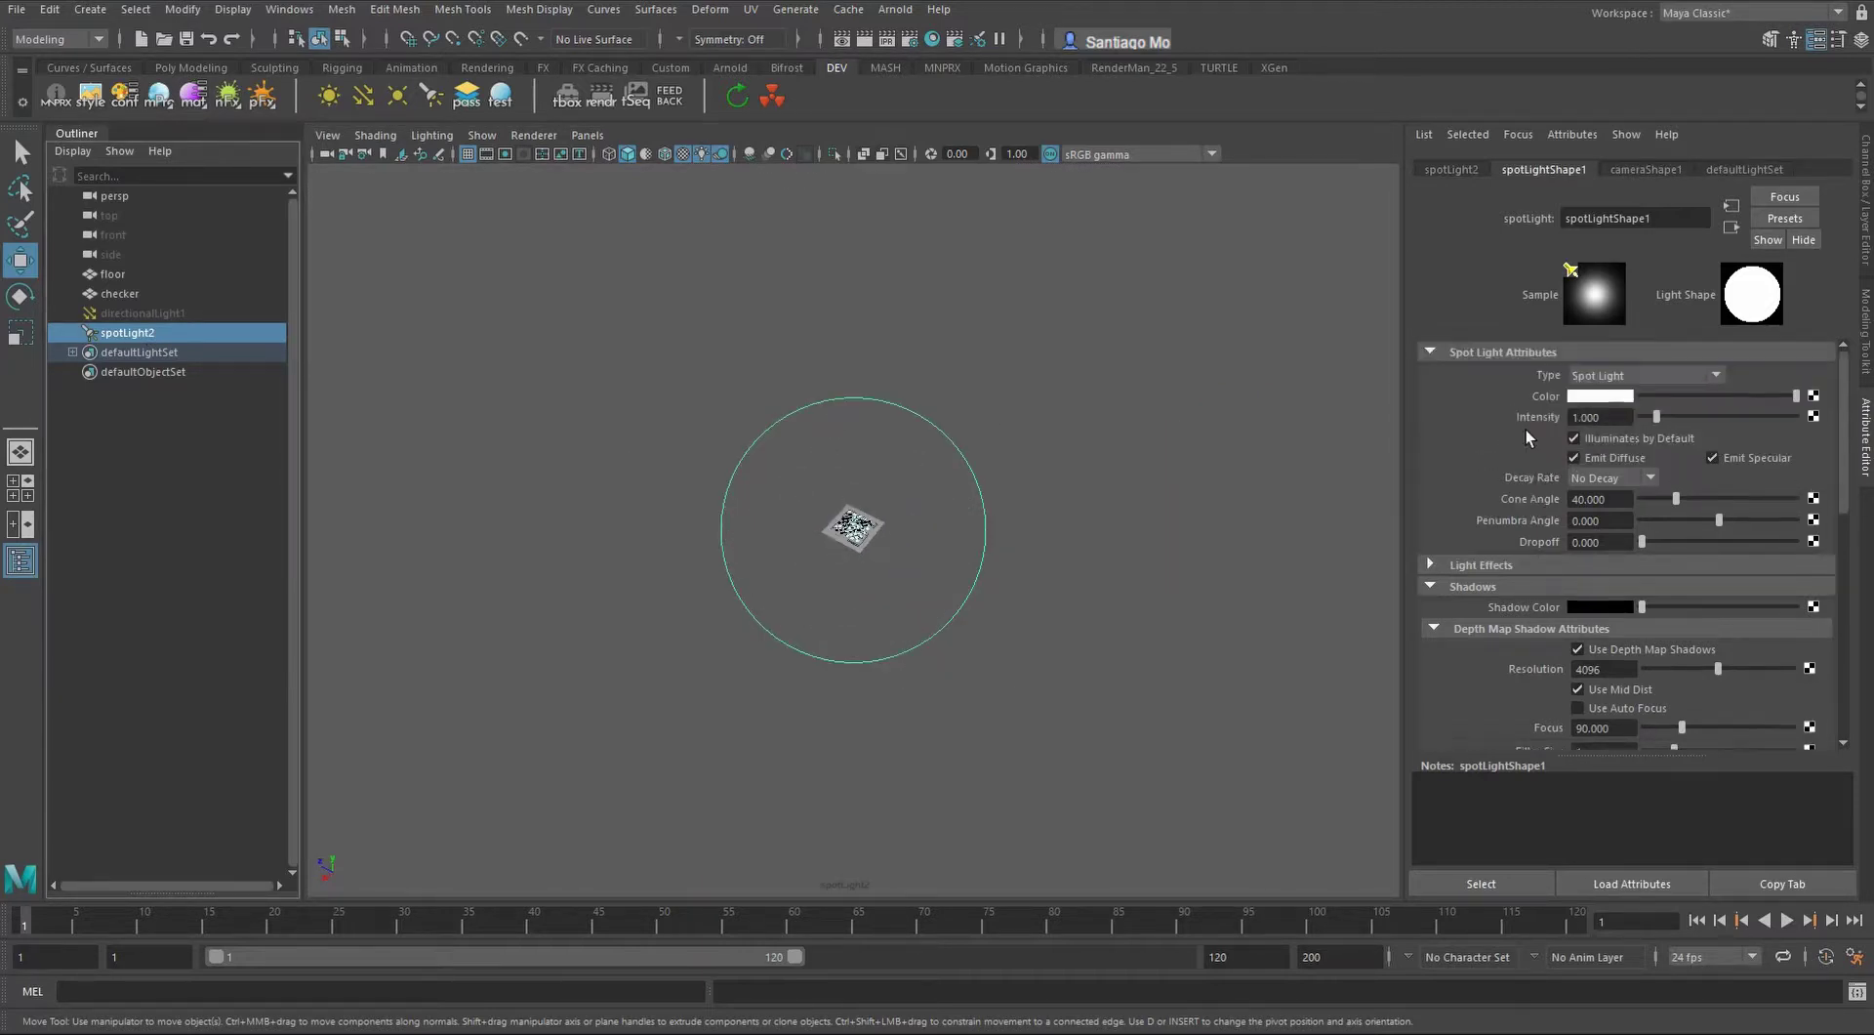
left_click_drag(1676, 498, 1649, 501)
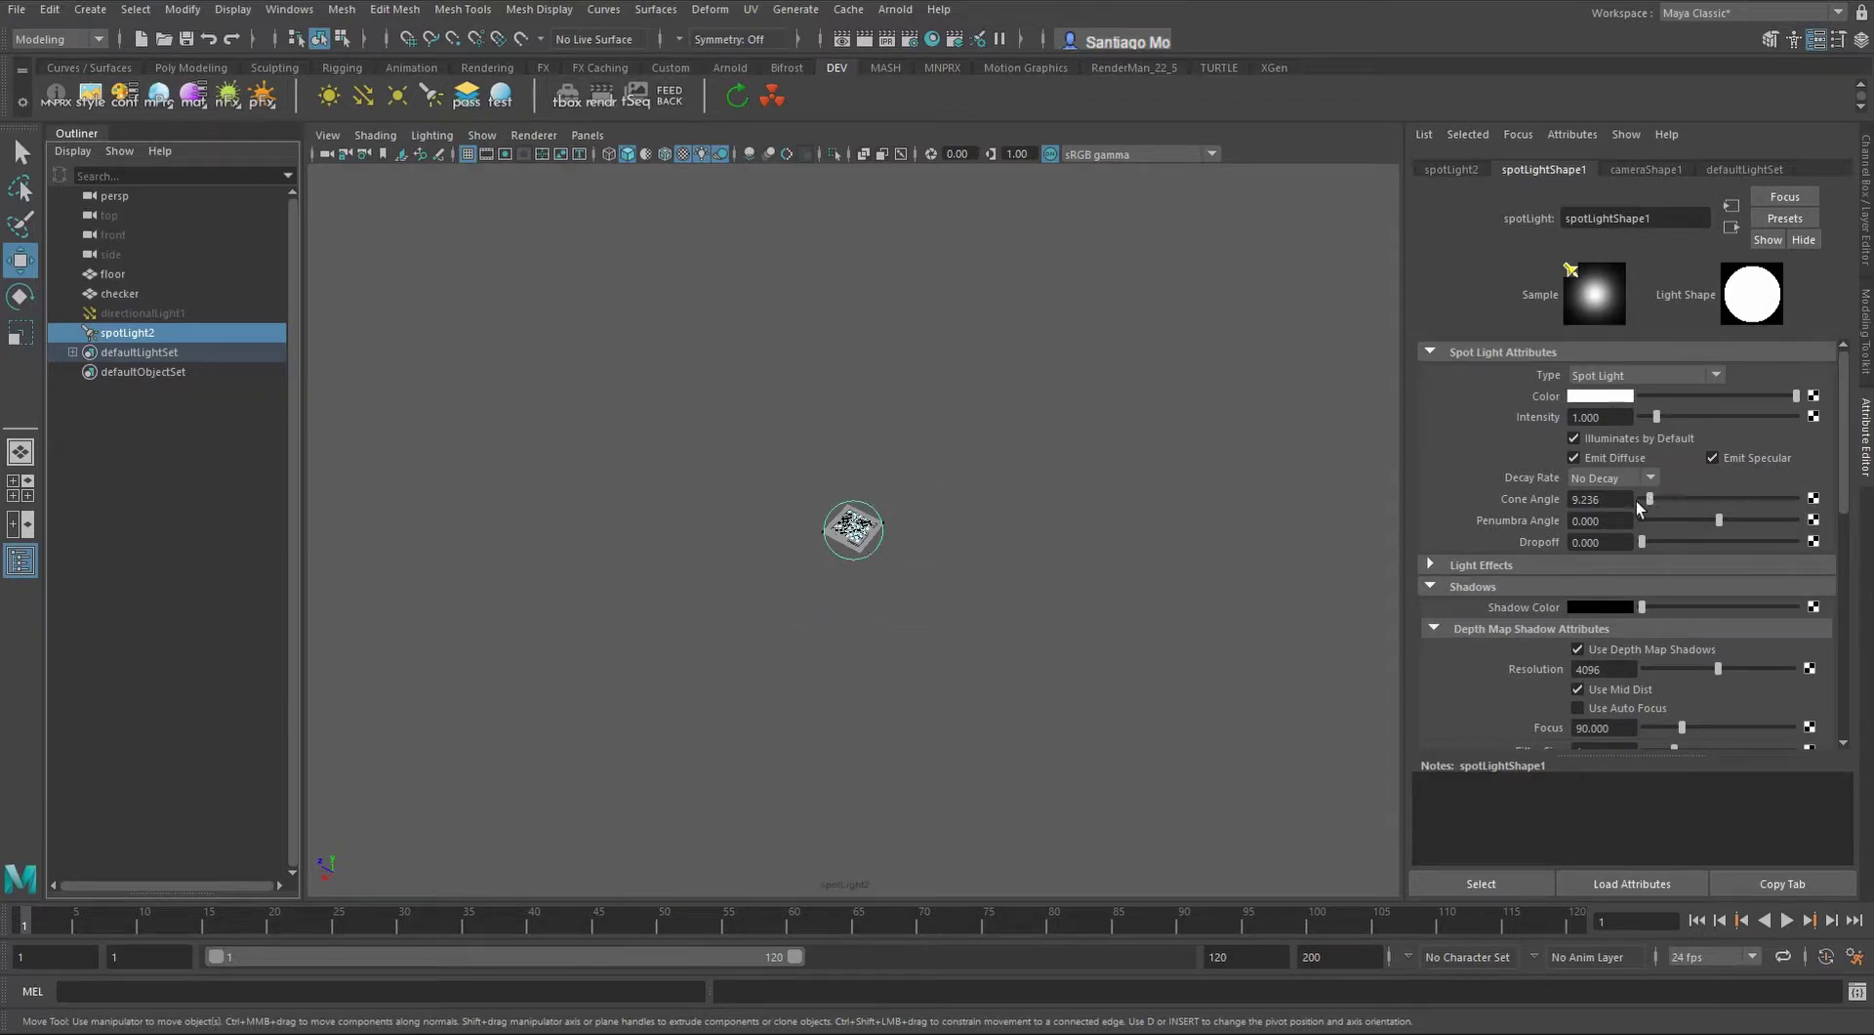
Return to the perspective camera and examine the edges of the checker's shadows up close
left_click(111, 195)
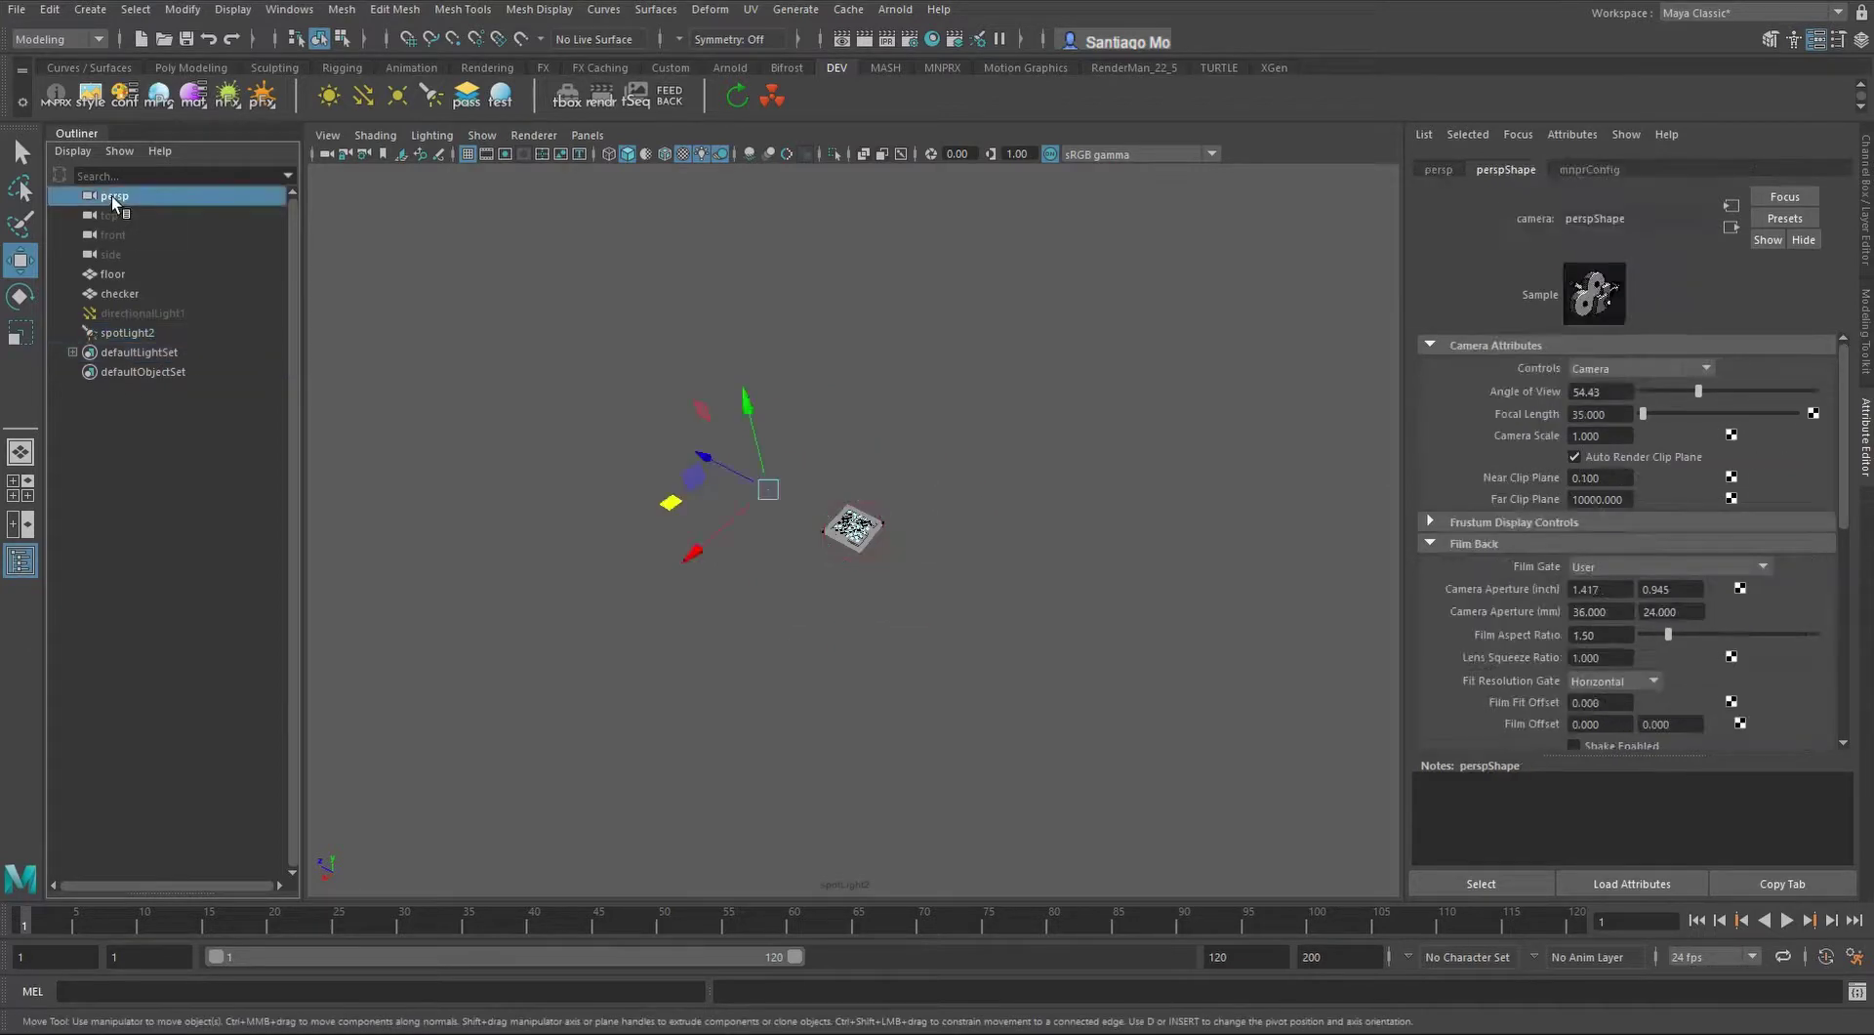
scroll(949, 410, "up", 5)
scroll(949, 410, "up", 4)
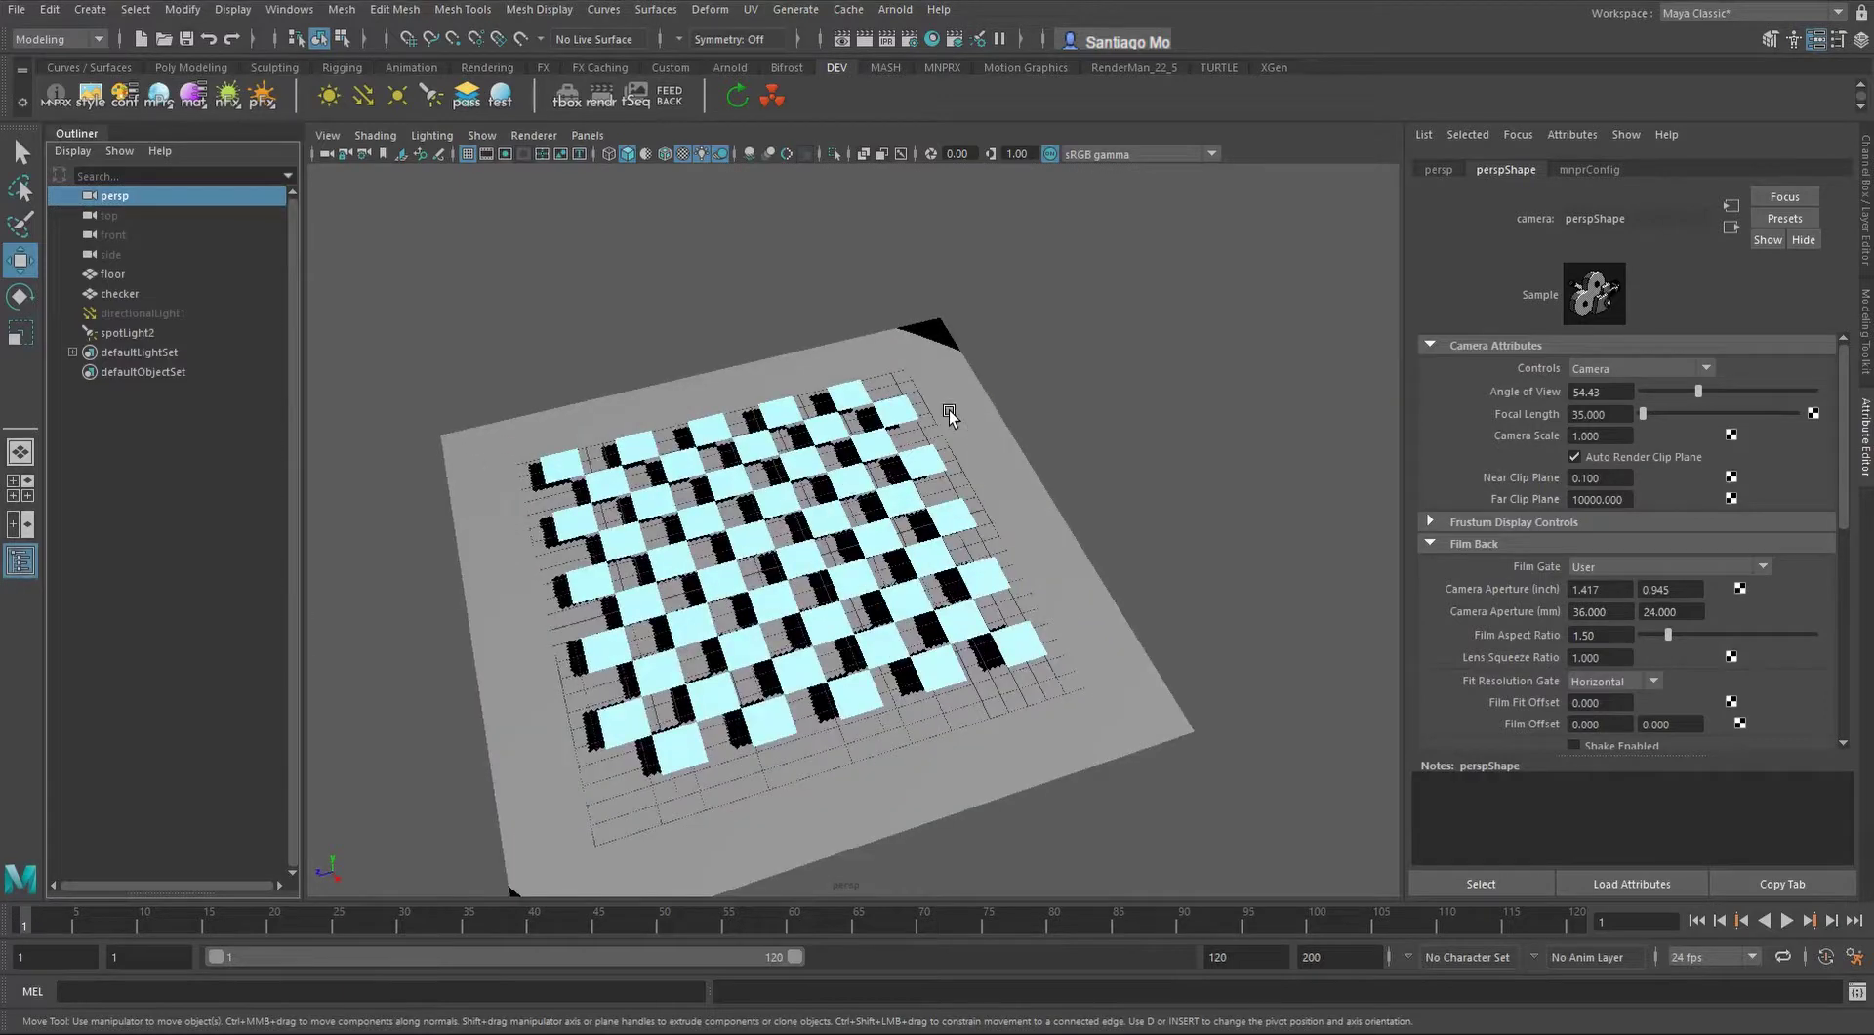
scroll(948, 410, "up", 6)
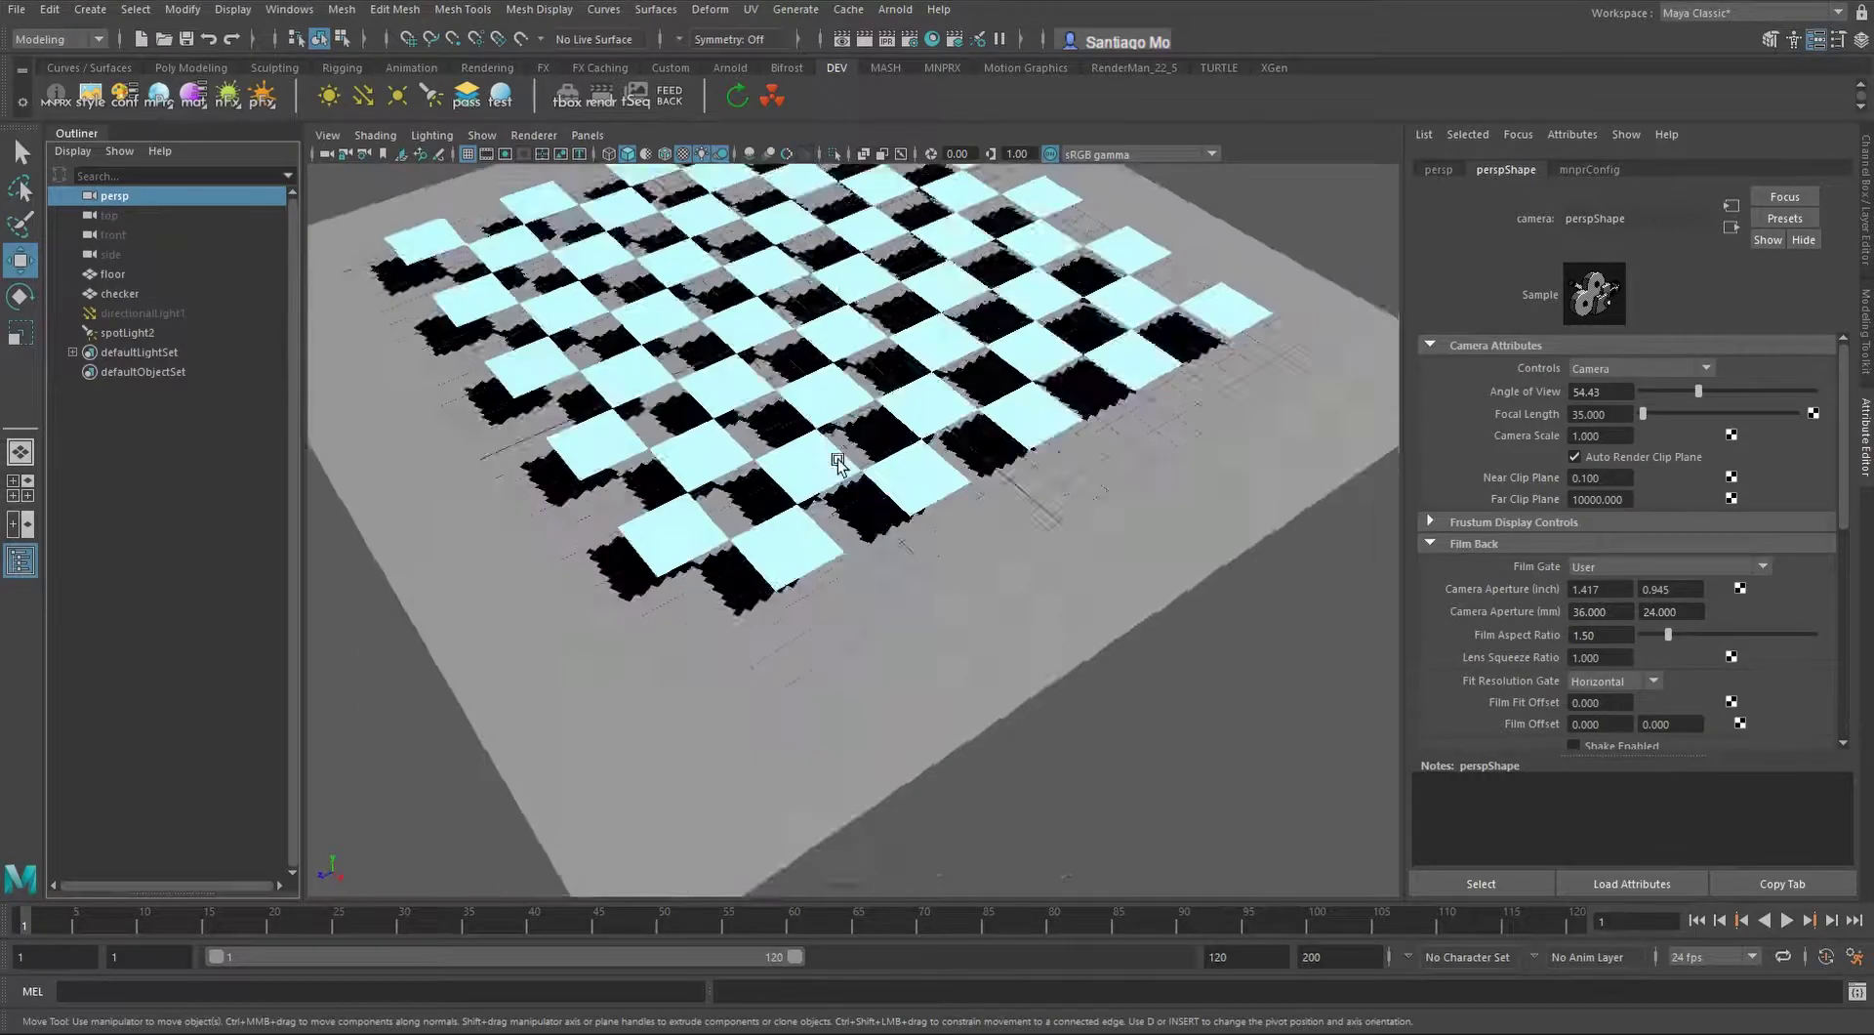
scroll(872, 580, "up", 2)
left_click_drag(849, 589, 914, 584, "alt")
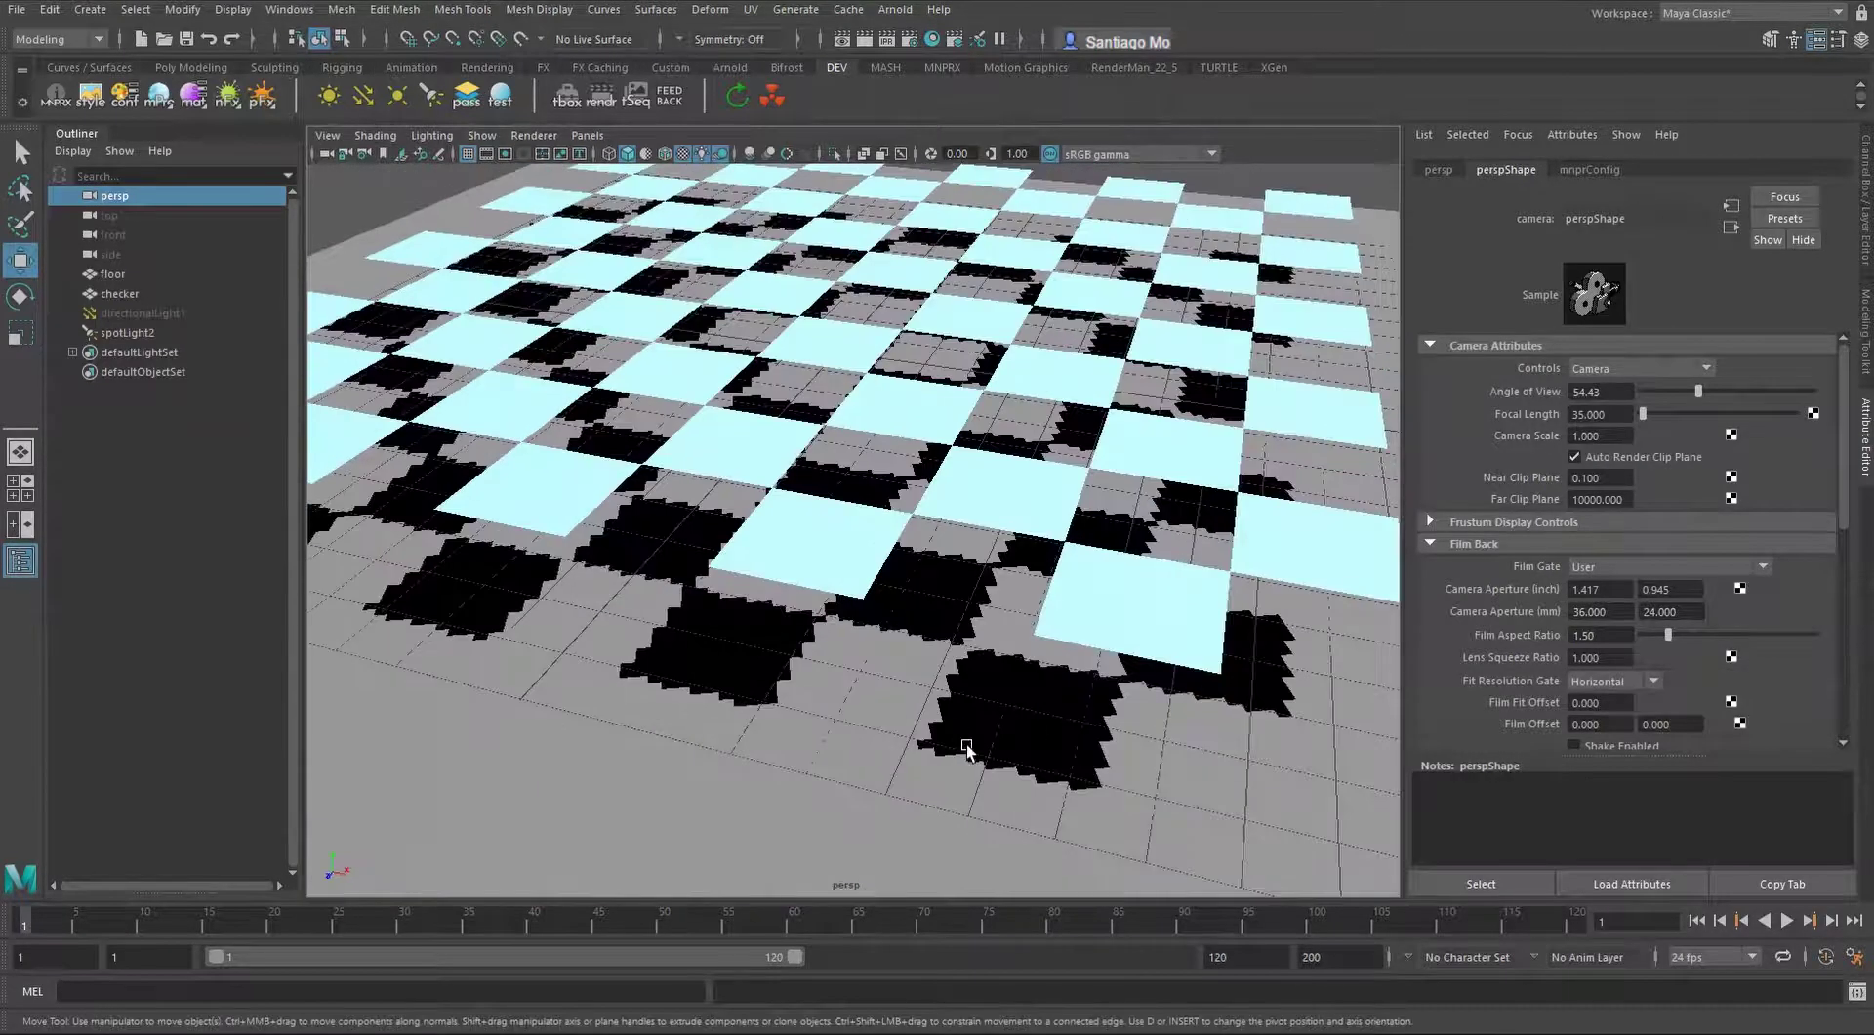
scroll(1180, 652, "down", 7)
left_click_drag(1081, 559, 992, 565, "alt")
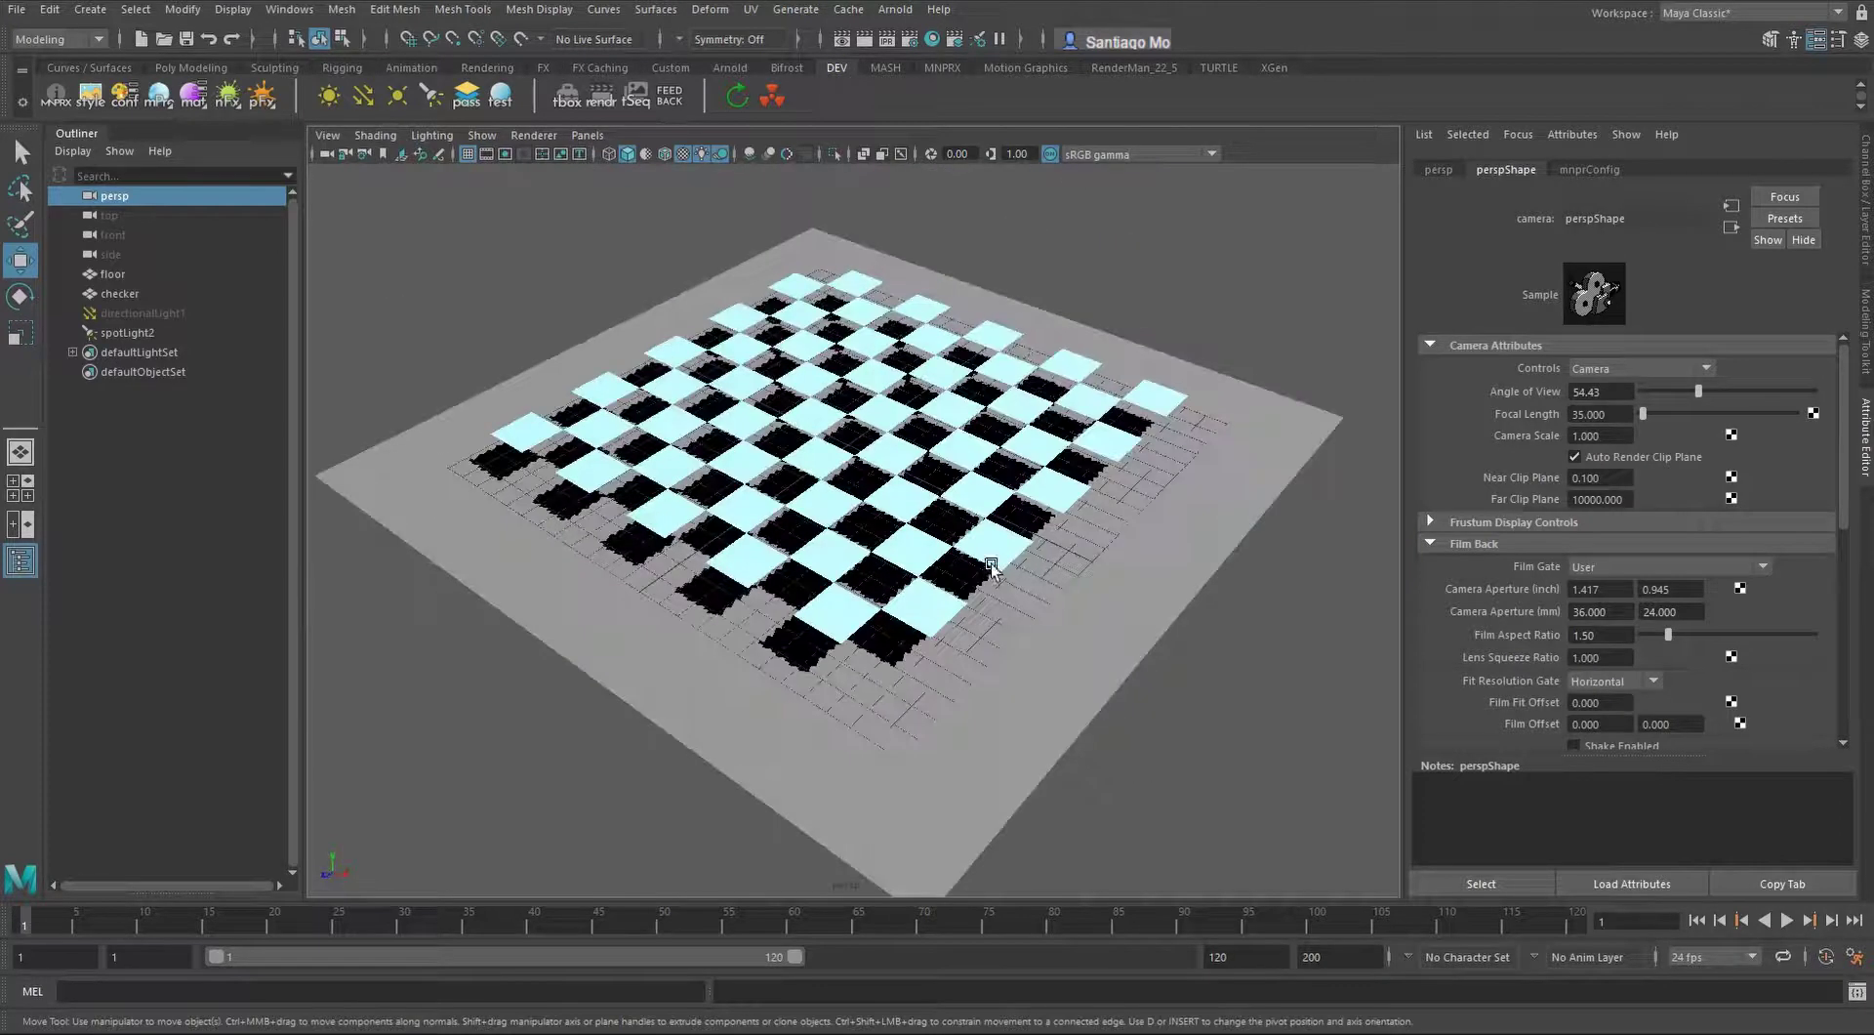
Turn off Use Mid Dist and turn on Use Auto Focus for spotLight2, and check the shadows in perspective
left_click(133, 333)
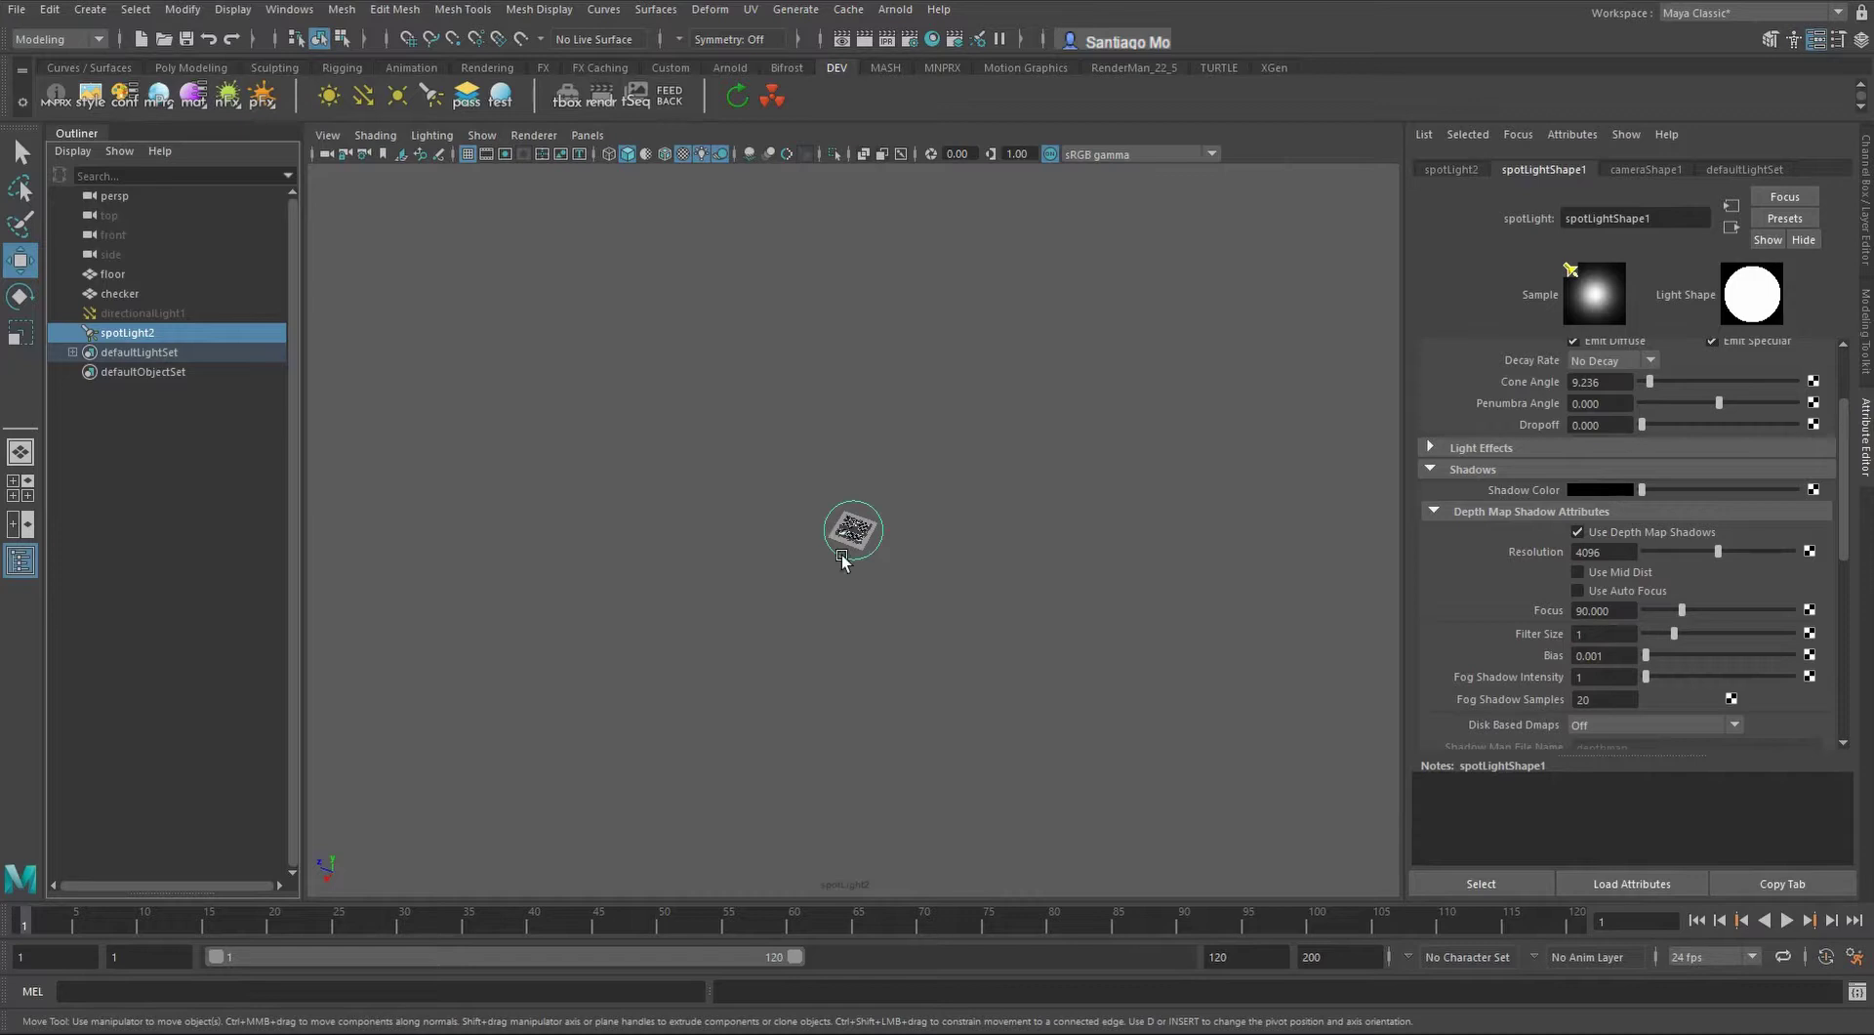
left_click(115, 197)
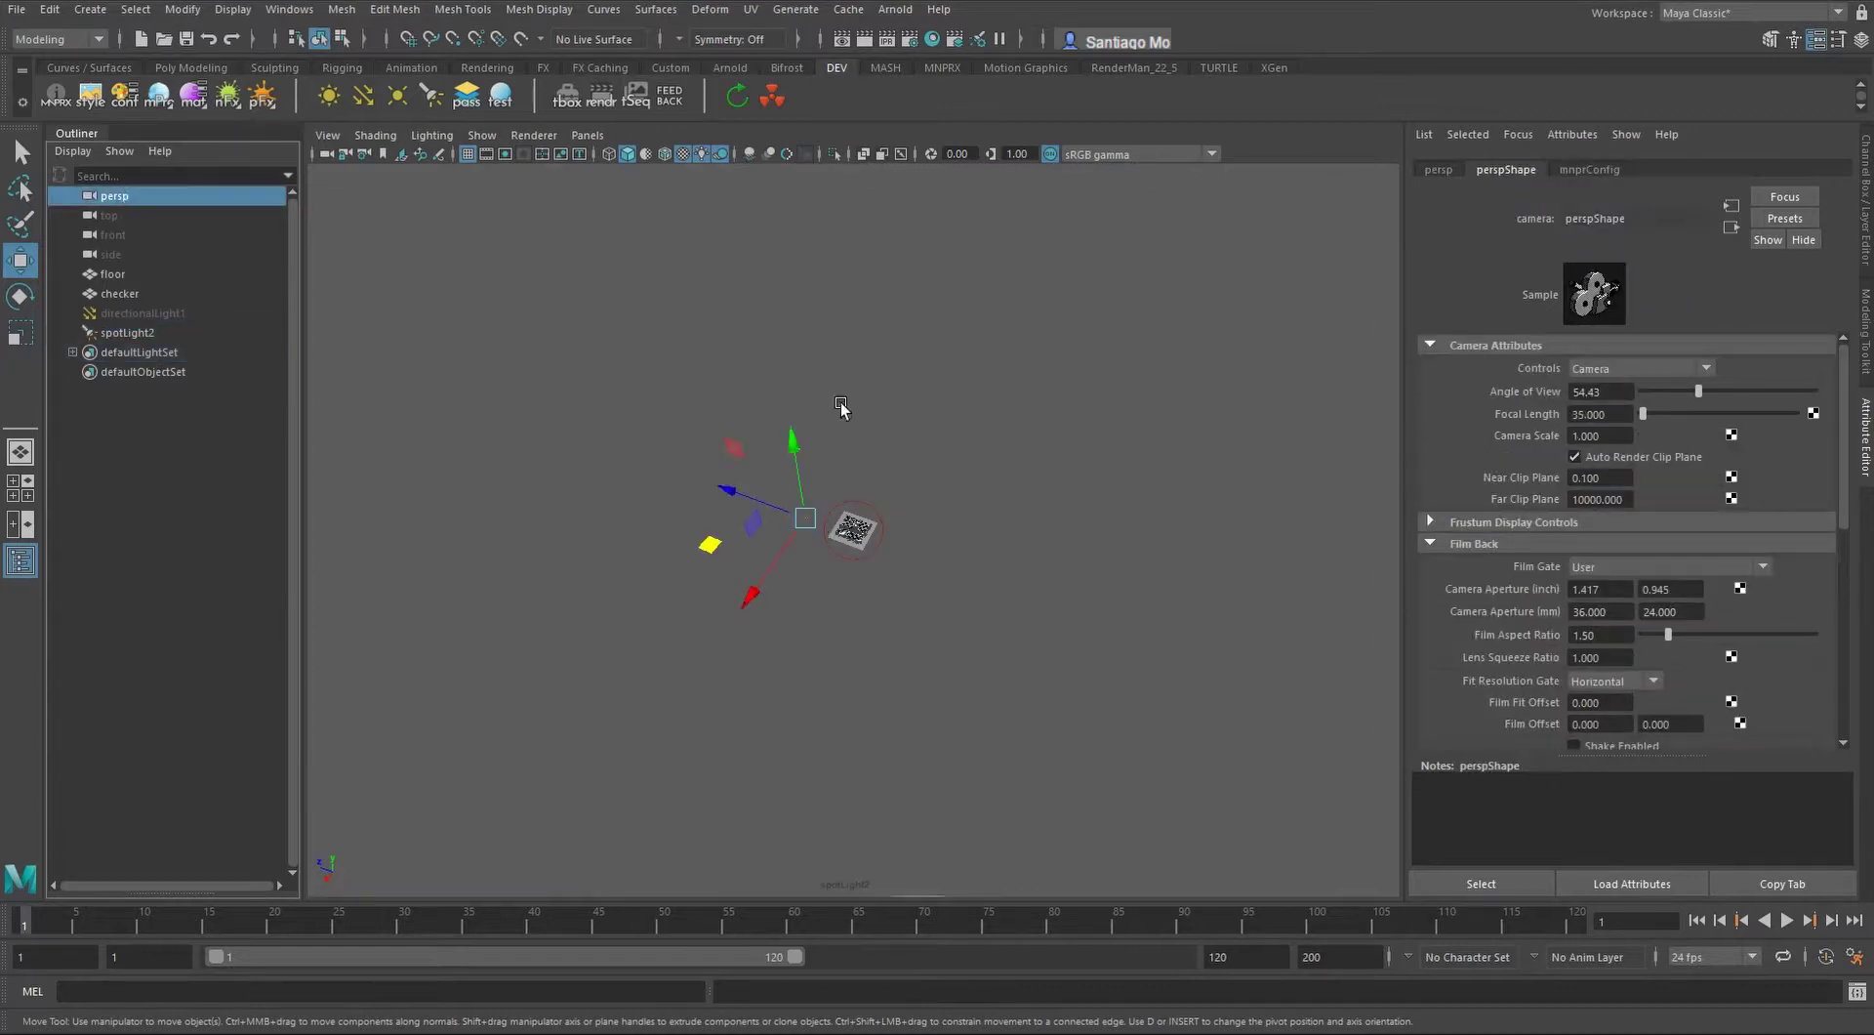
left_click(129, 333)
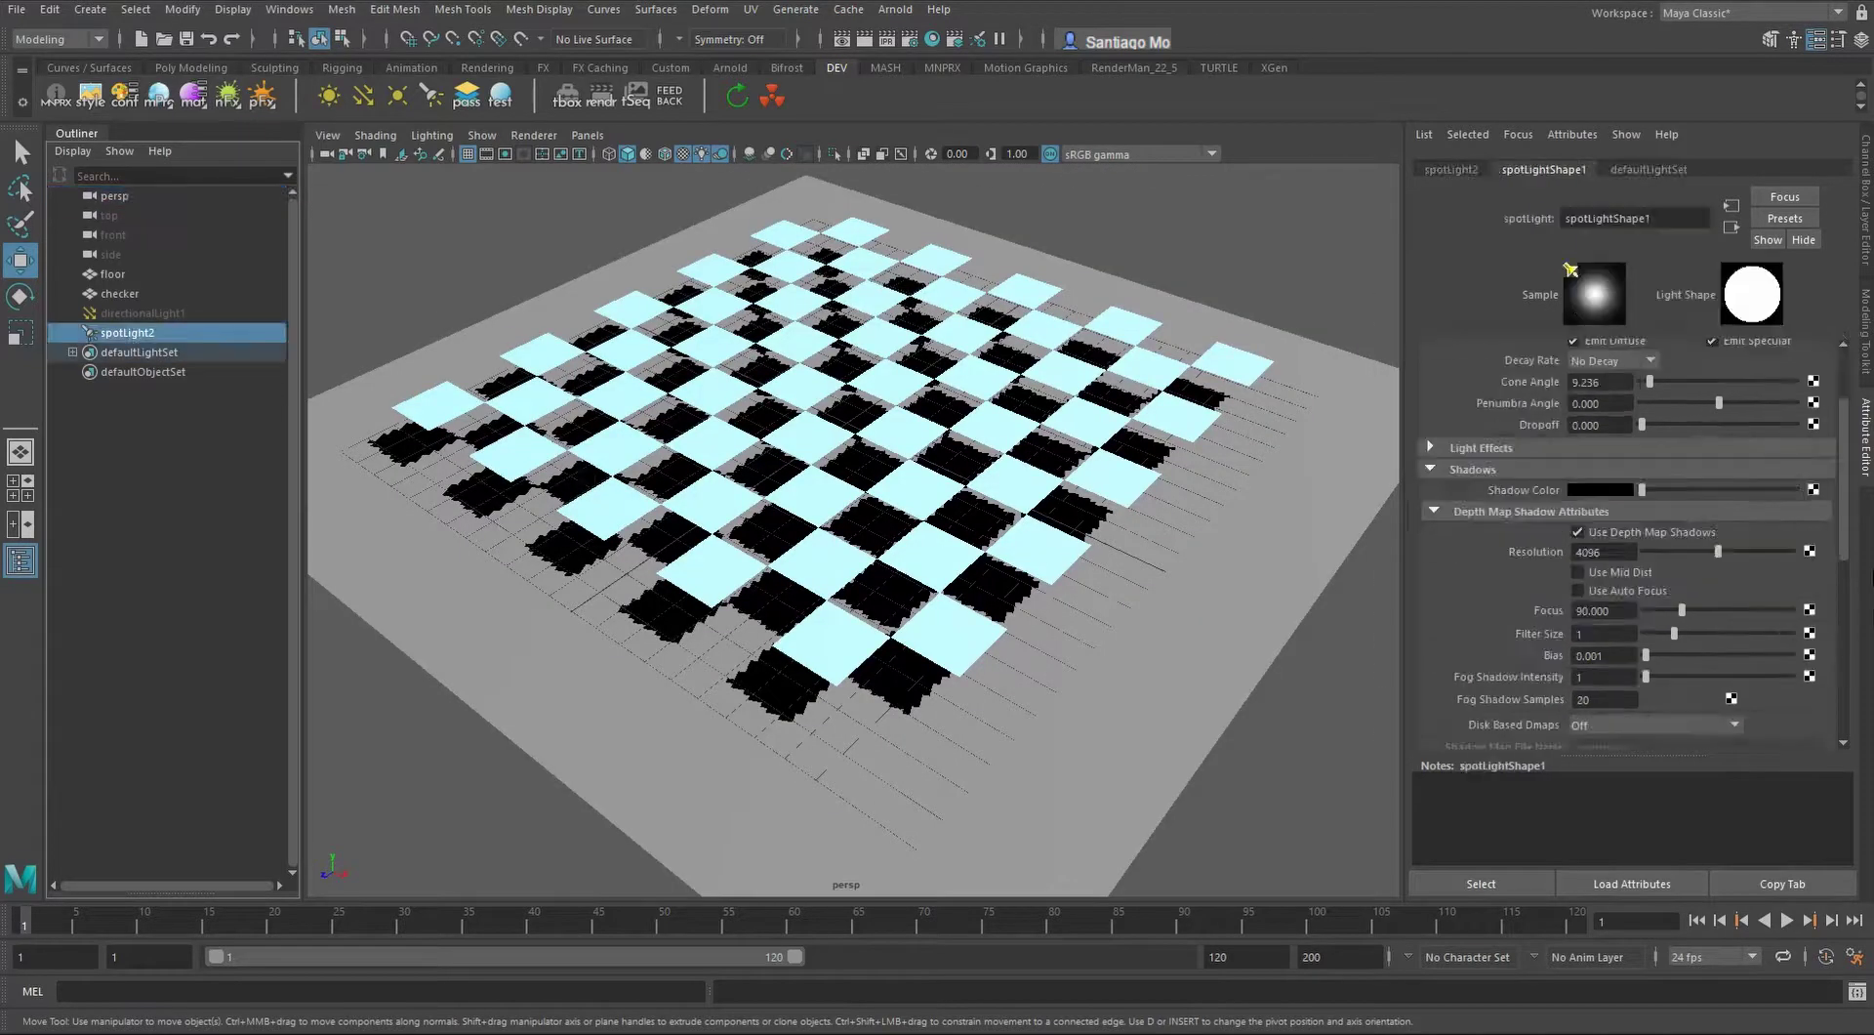
left_click(1646, 589)
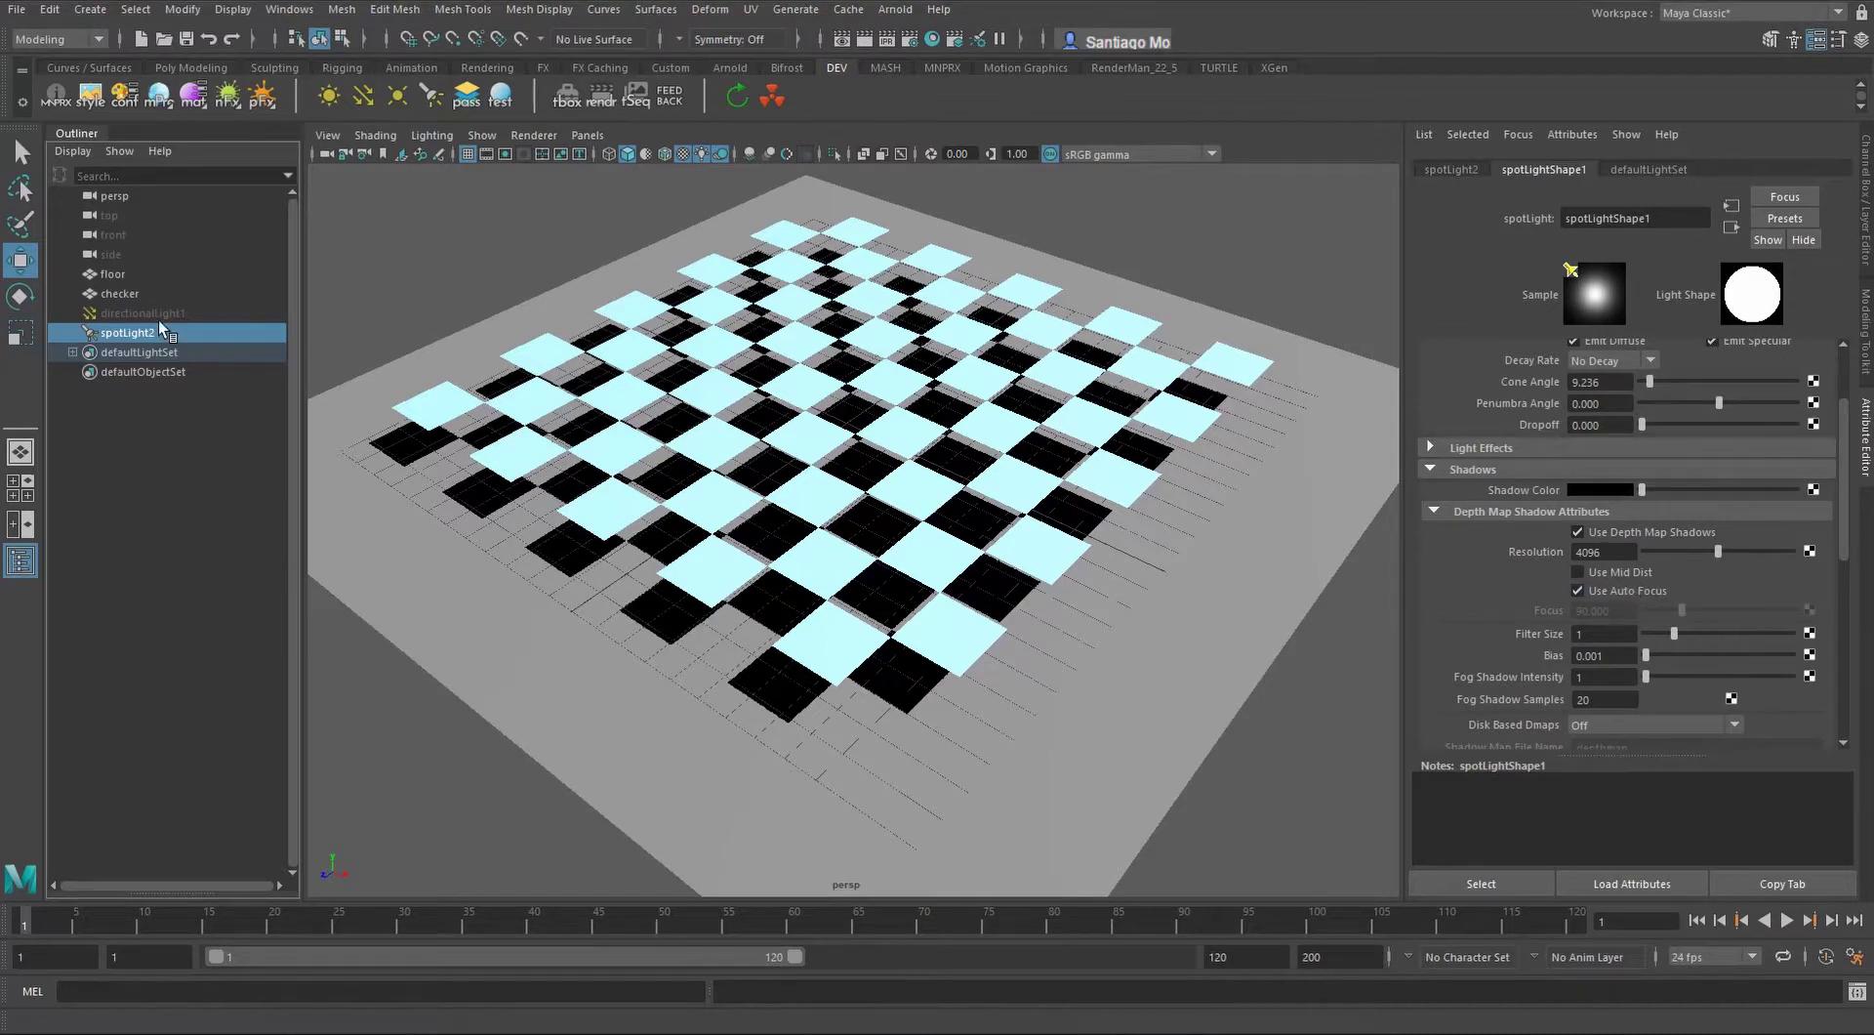
scroll(922, 505, "up", 5)
scroll(921, 505, "down", 5)
left_click_drag(945, 508, 676, 502, "alt")
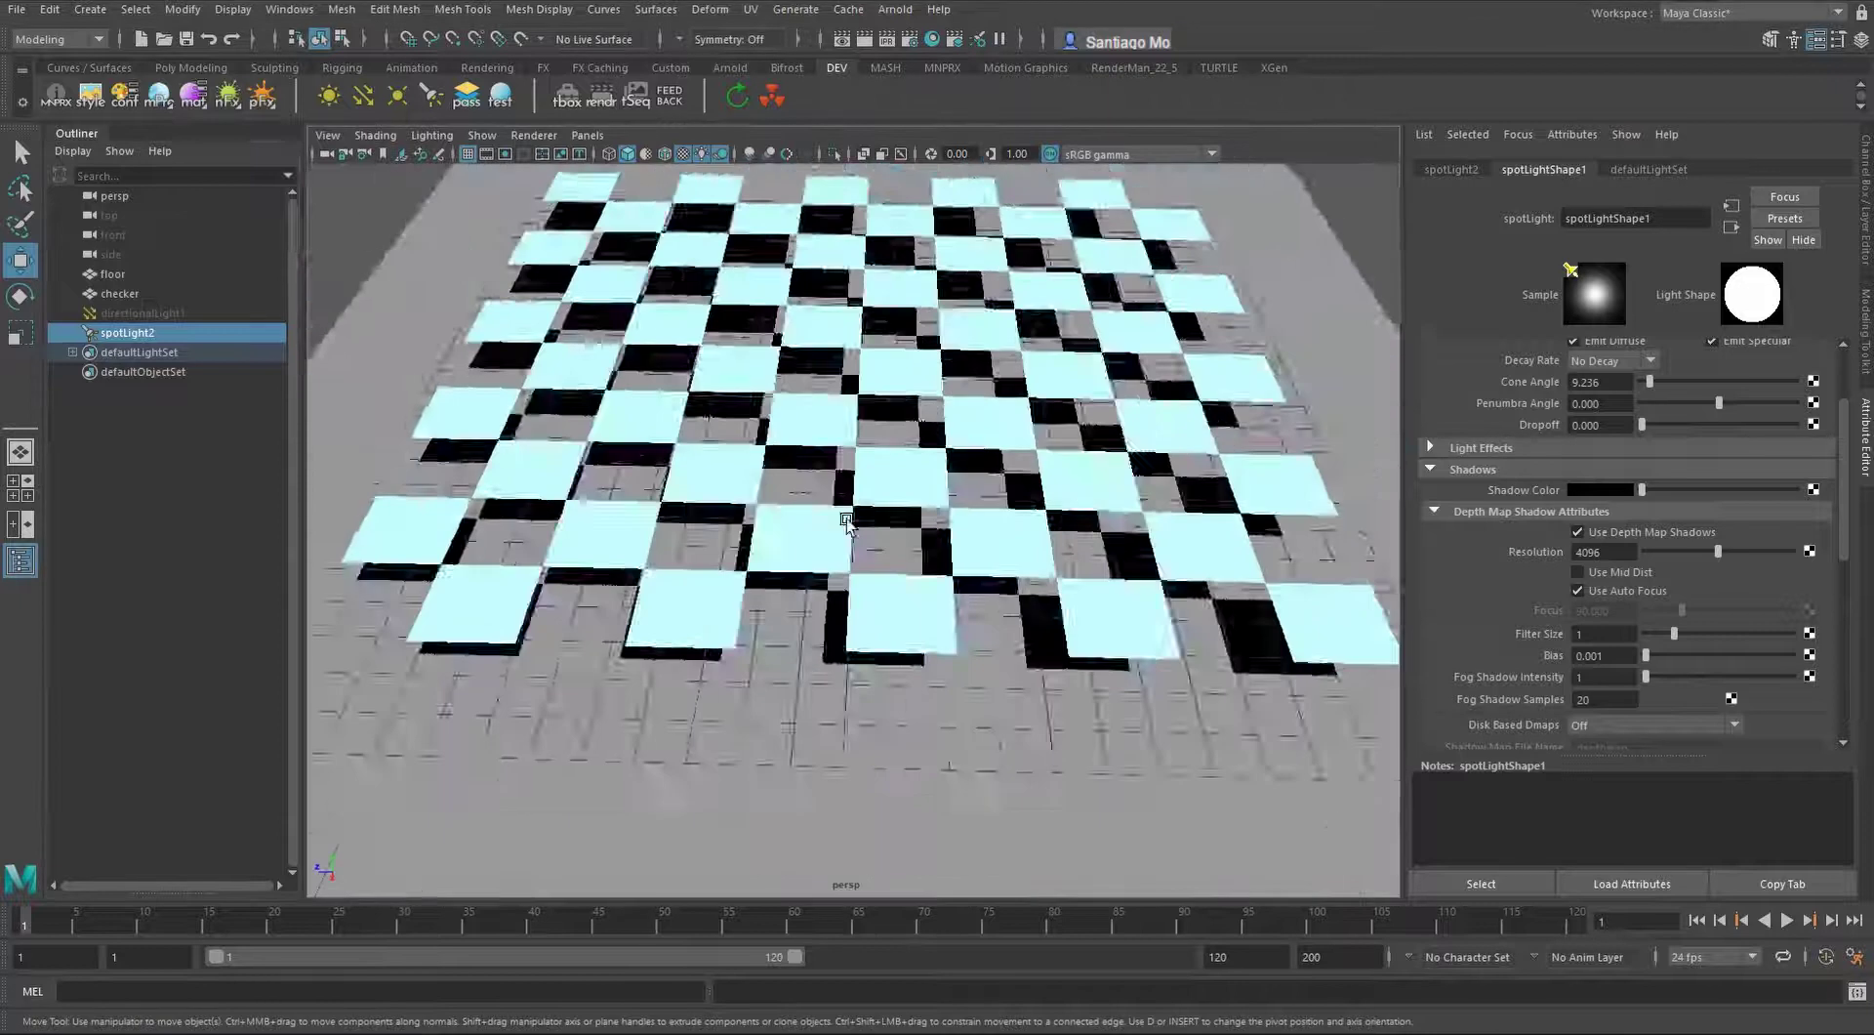
Examine the edges and coverage of the checker's shadows on the floor up close and from several angles
scroll(932, 571, "up", 5)
scroll(932, 571, "up", 2)
left_click_drag(933, 572, 807, 573, "alt")
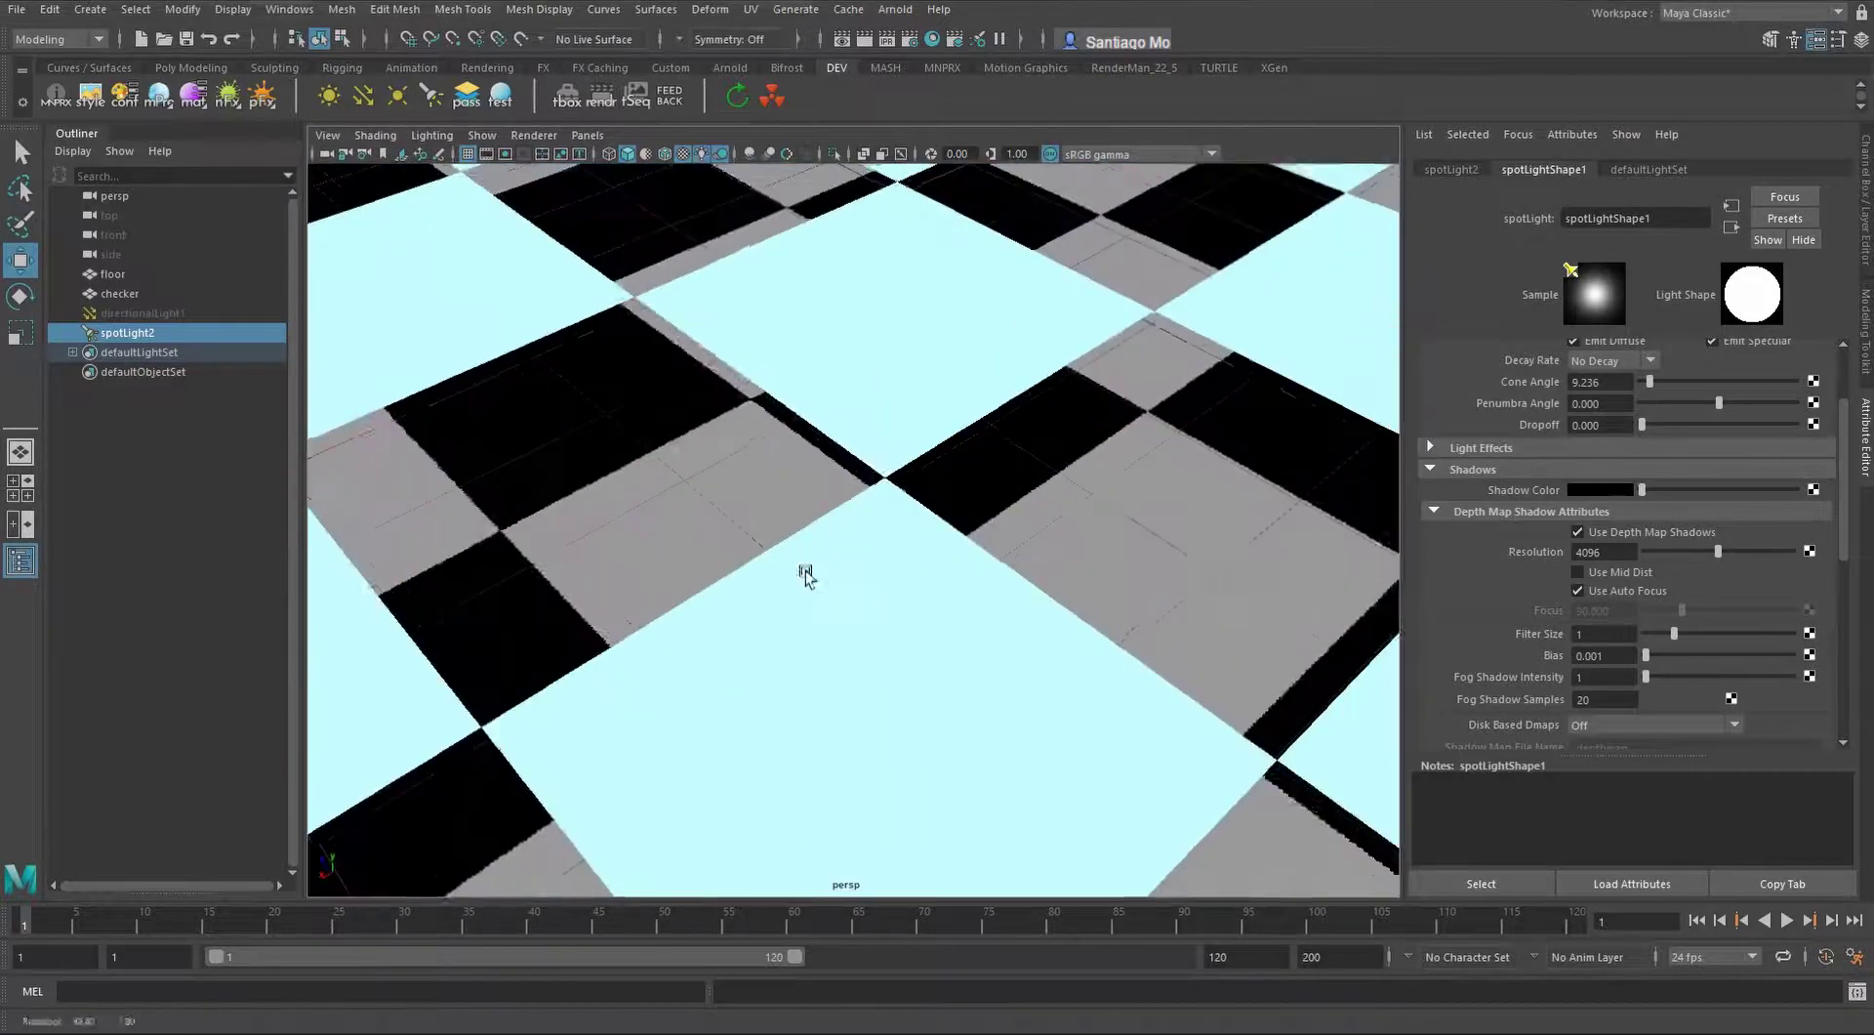
middle_click_drag(1110, 454, 964, 587, "alt")
scroll(965, 591, "down", 8)
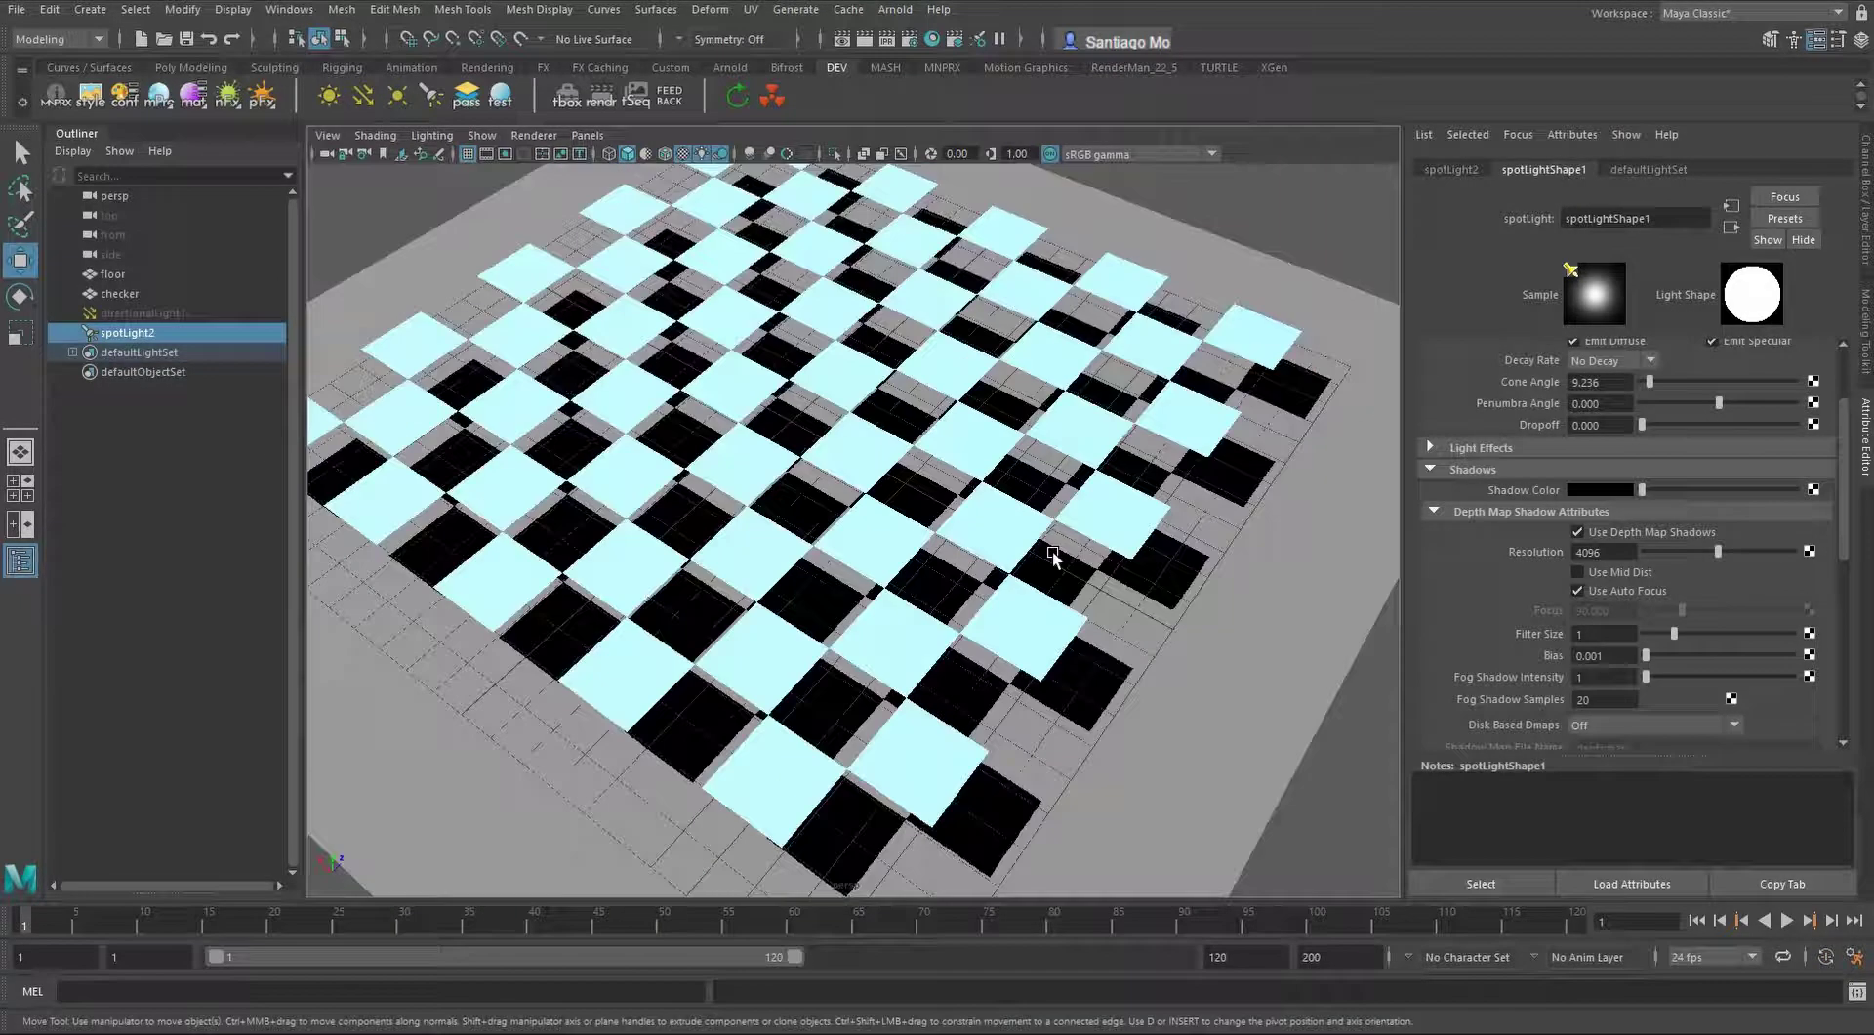
right_click_drag(803, 596, 924, 586, "alt")
left_click_drag(924, 586, 879, 590, "alt")
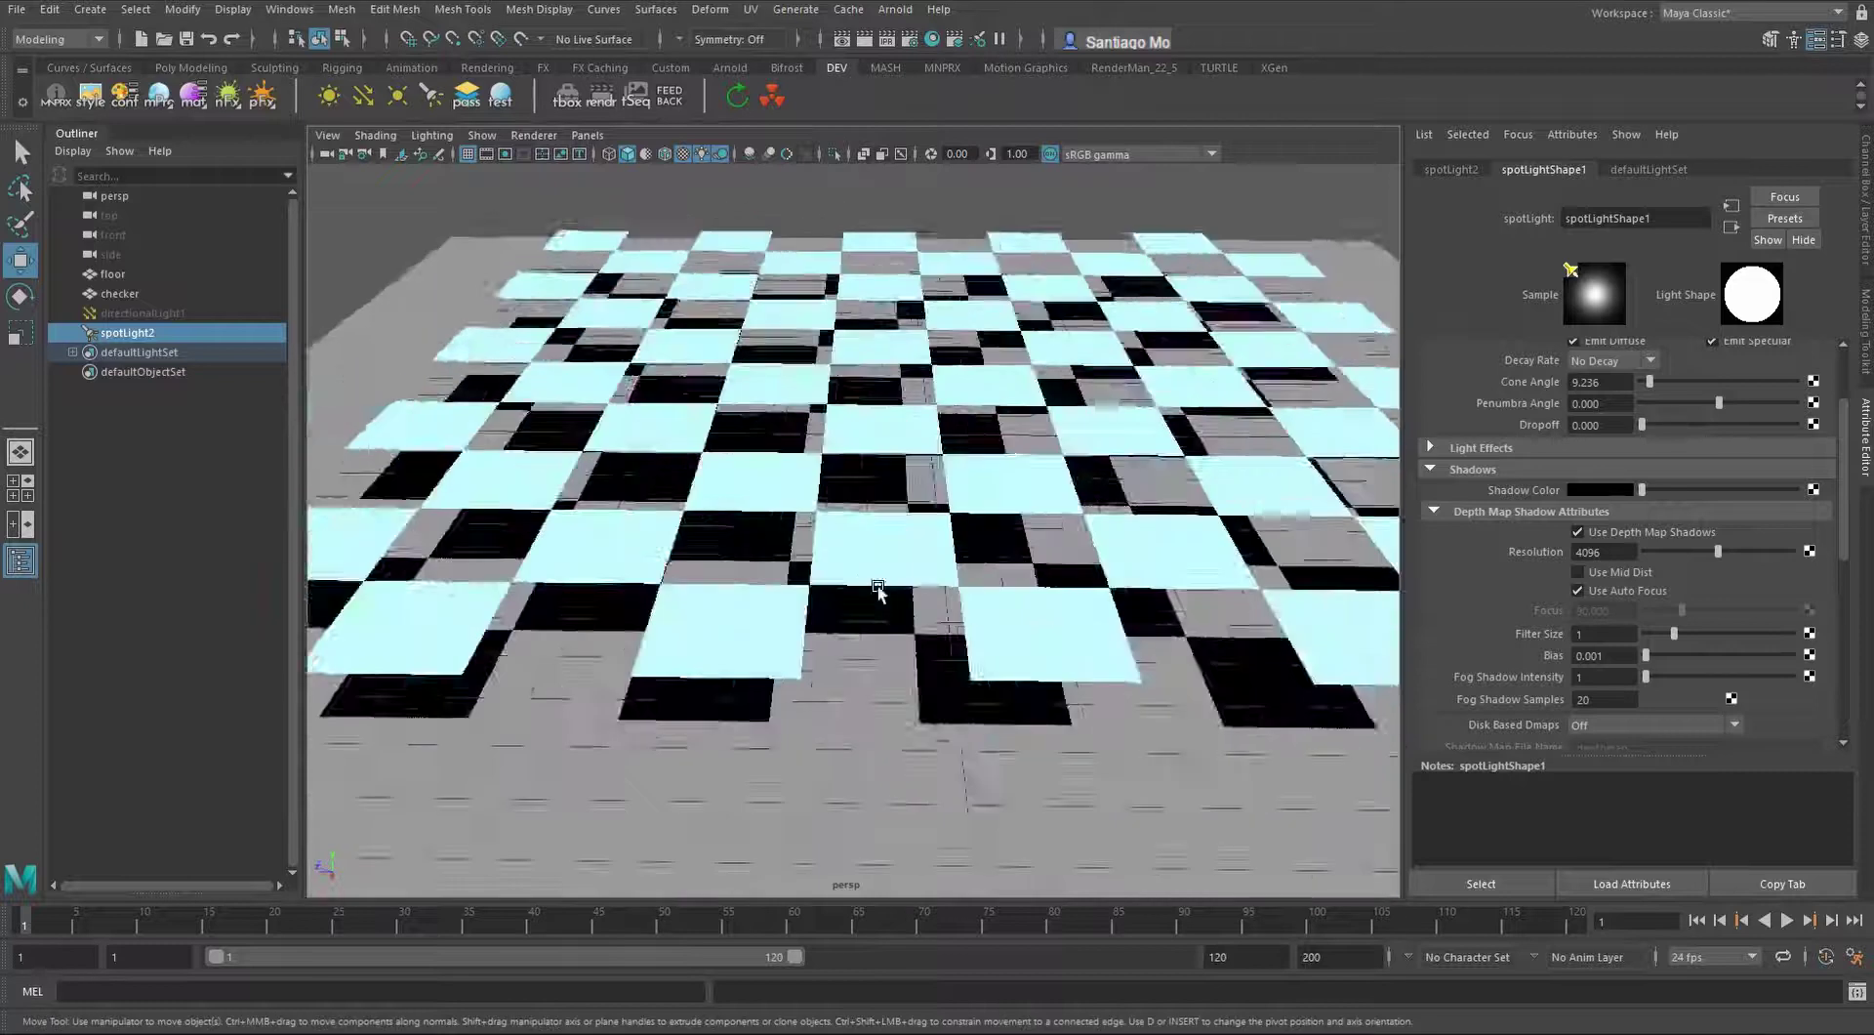
scroll(881, 575, "down", 3)
right_click_drag(908, 522, 885, 553, "alt")
left_click_drag(884, 555, 683, 433, "alt")
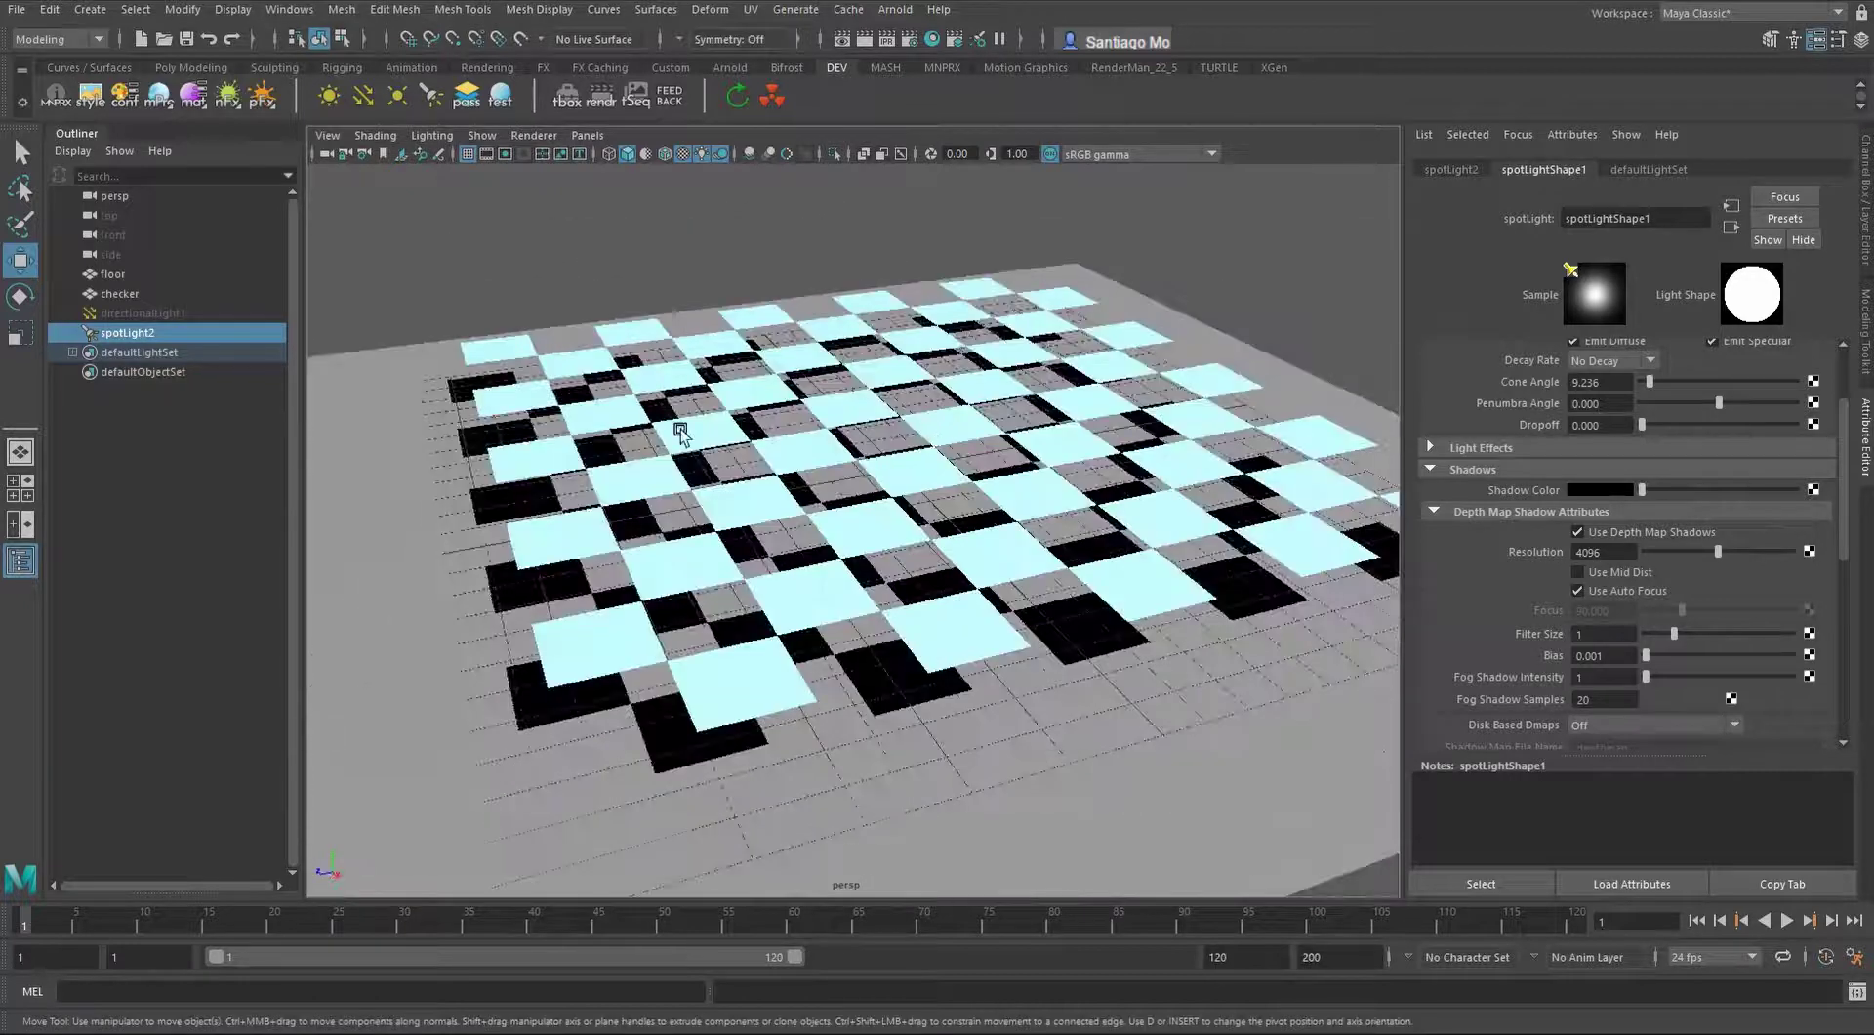
Open the checker's material lambert1_SFX in ShaderFX and inspect how the Checker2D node feeds the material's Alpha Mask
left_click(909, 482)
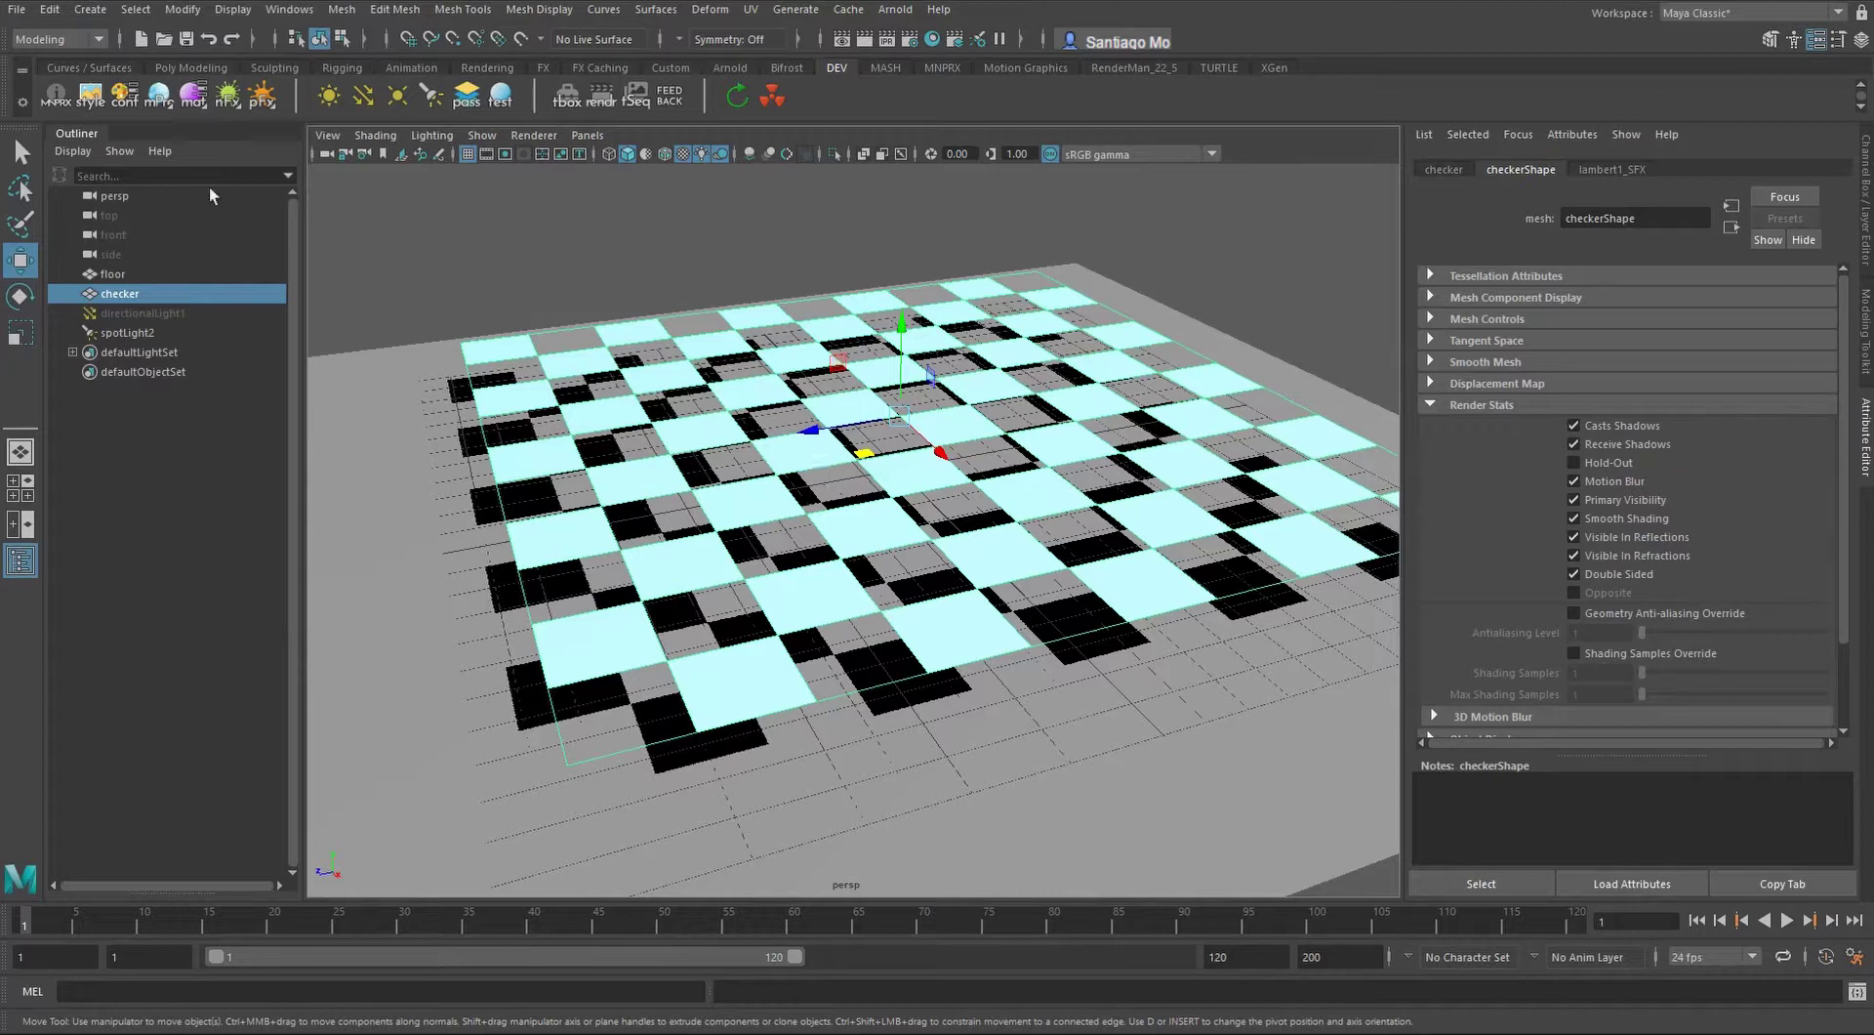
left_click(194, 95)
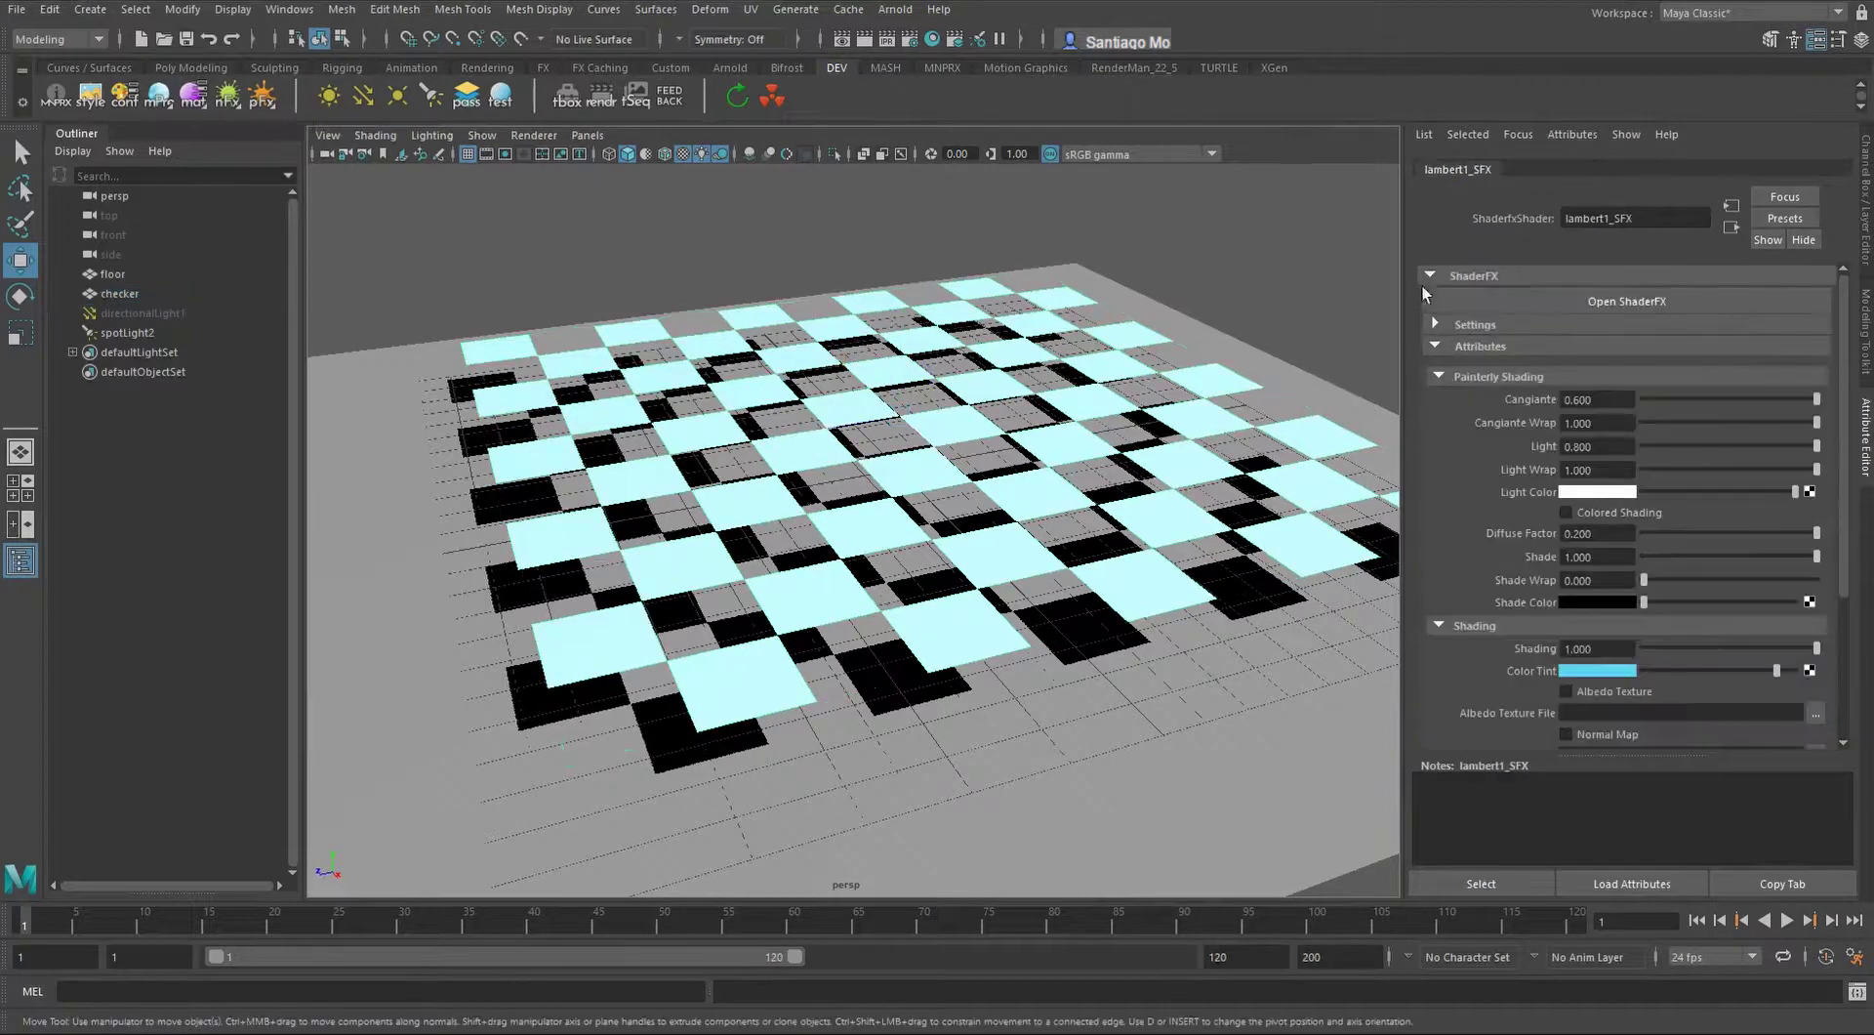
left_click(1542, 305)
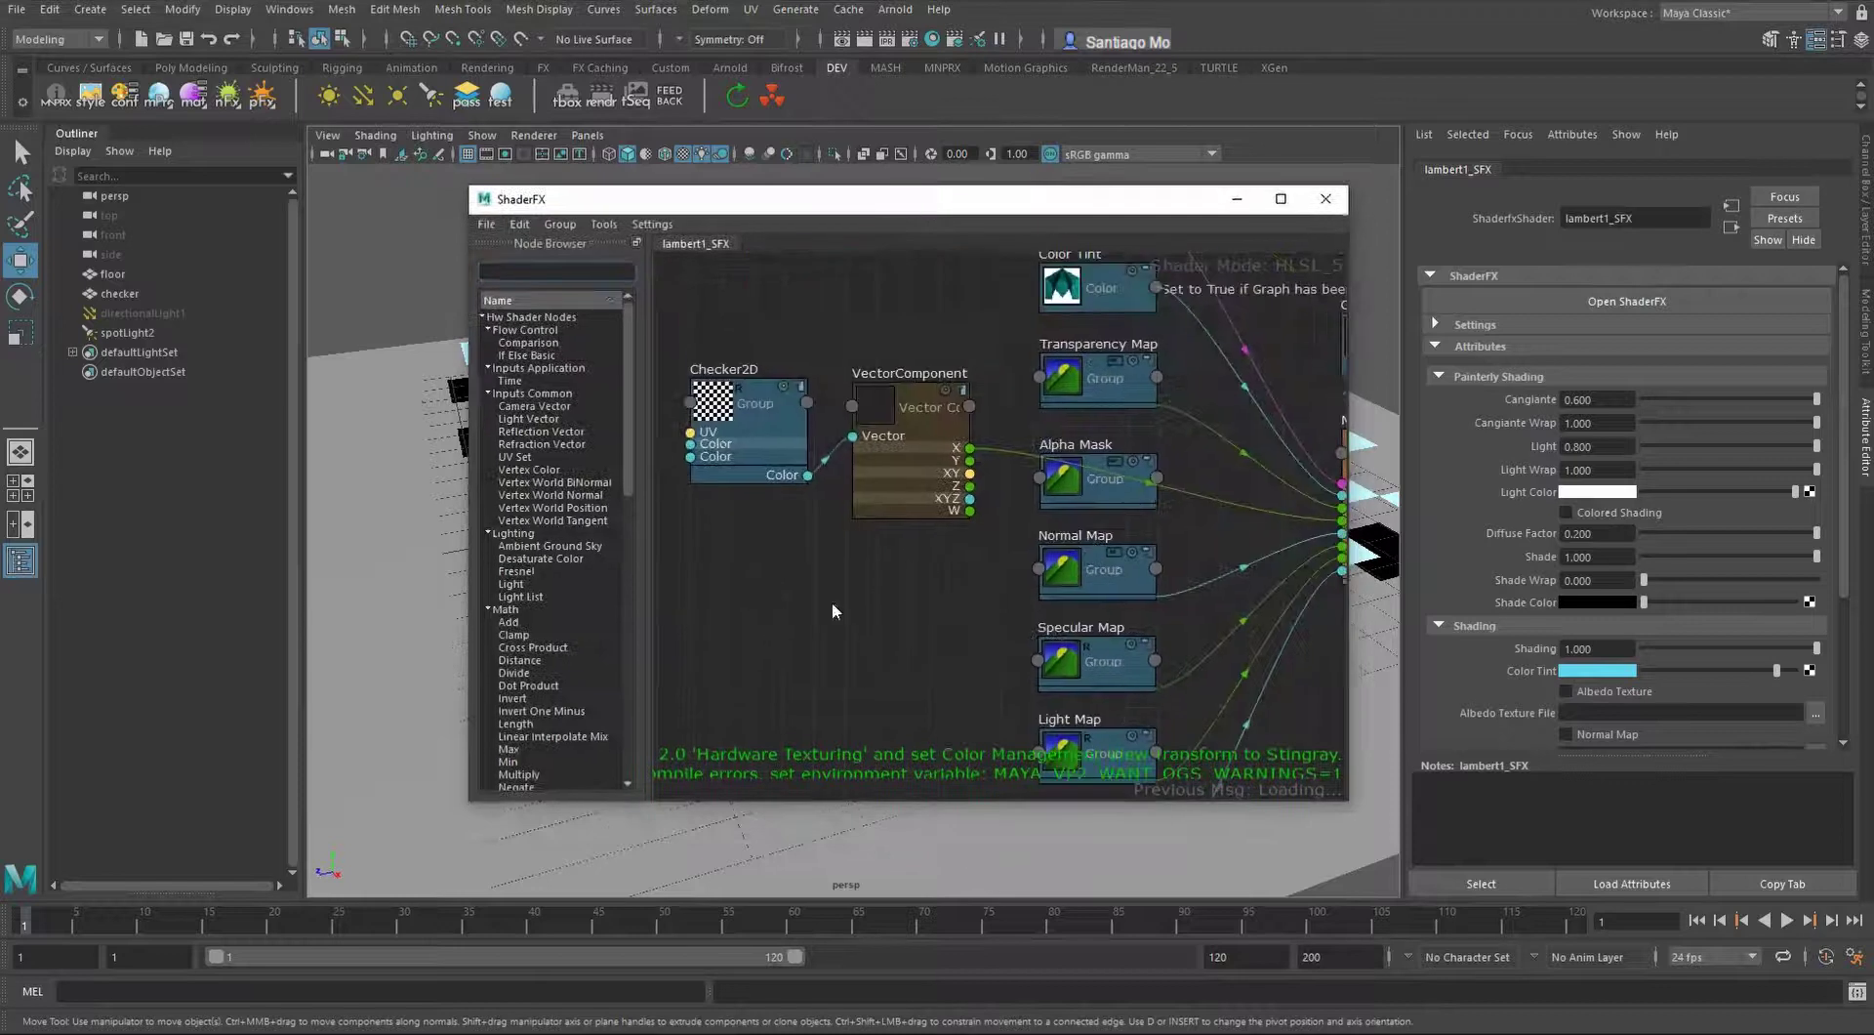
middle_click_drag(912, 557, 672, 527, "alt")
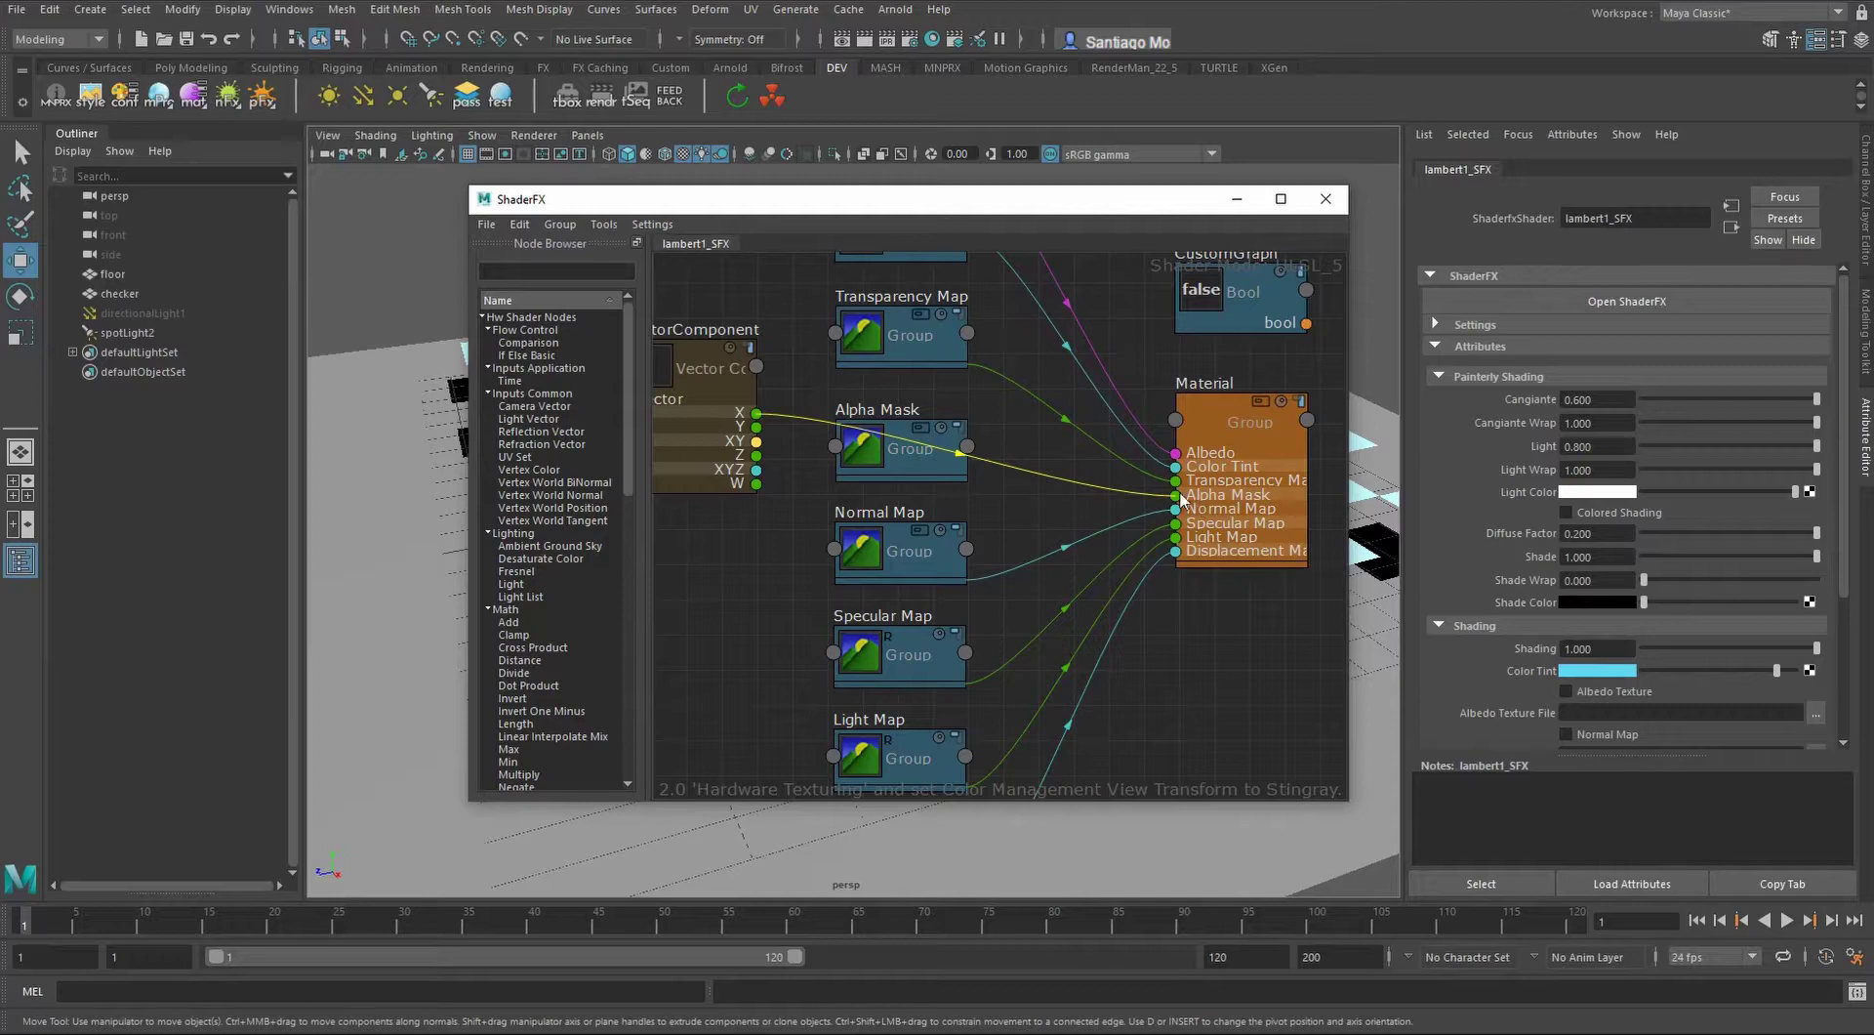
left_click(1237, 198)
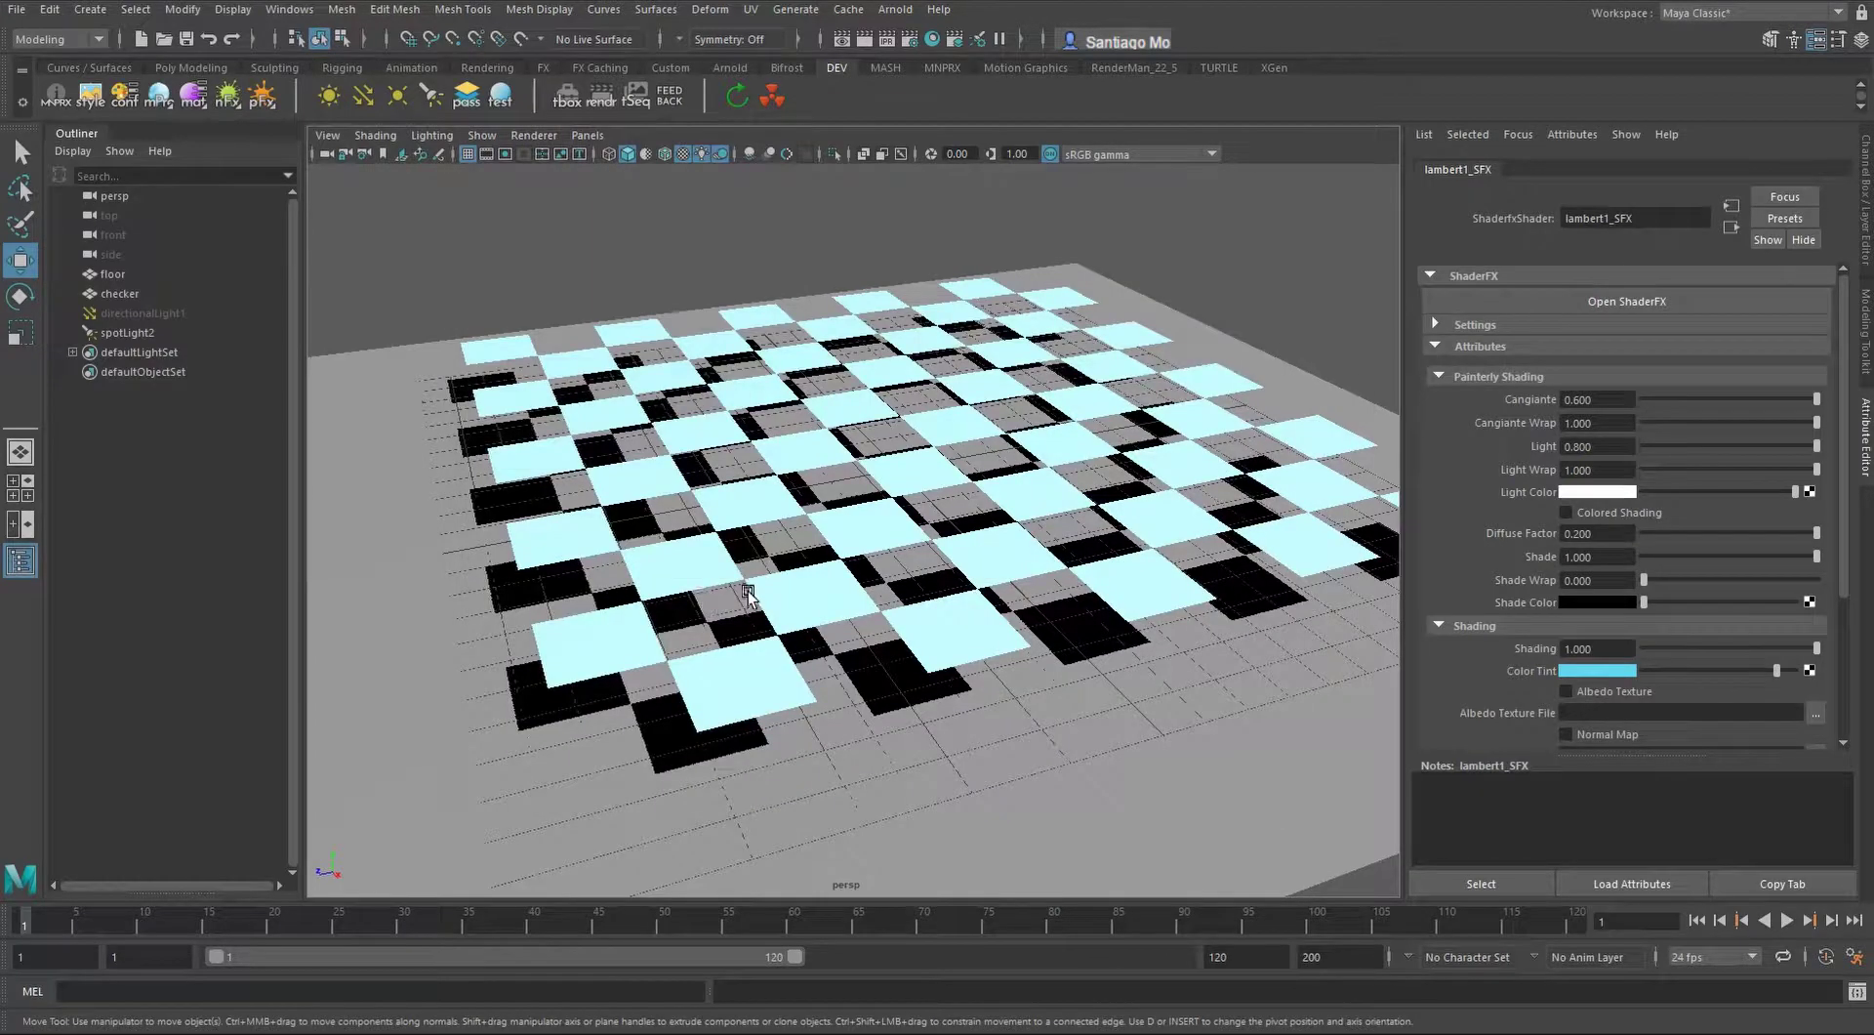
Inspect the shadows cast through the checker's transparent squares from different angles and distances
left_click_drag(746, 593, 781, 558, "alt")
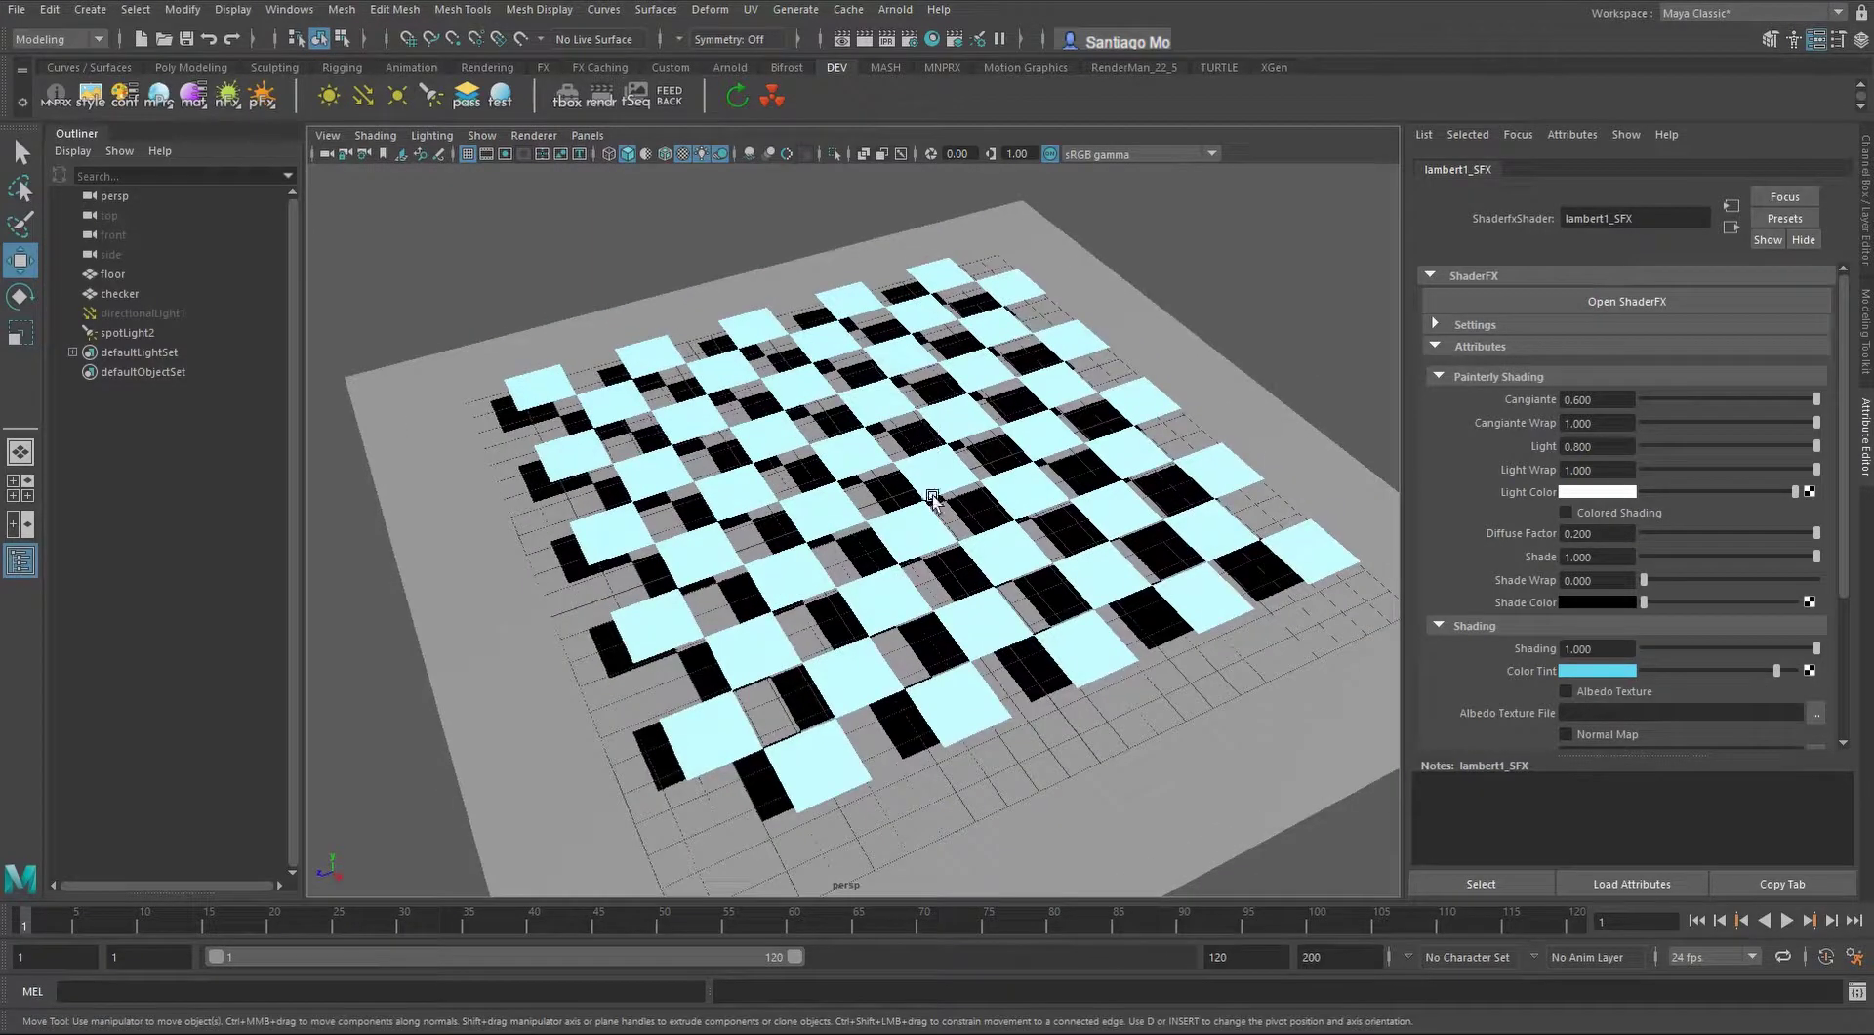
left_click_drag(973, 645, 764, 632, "alt")
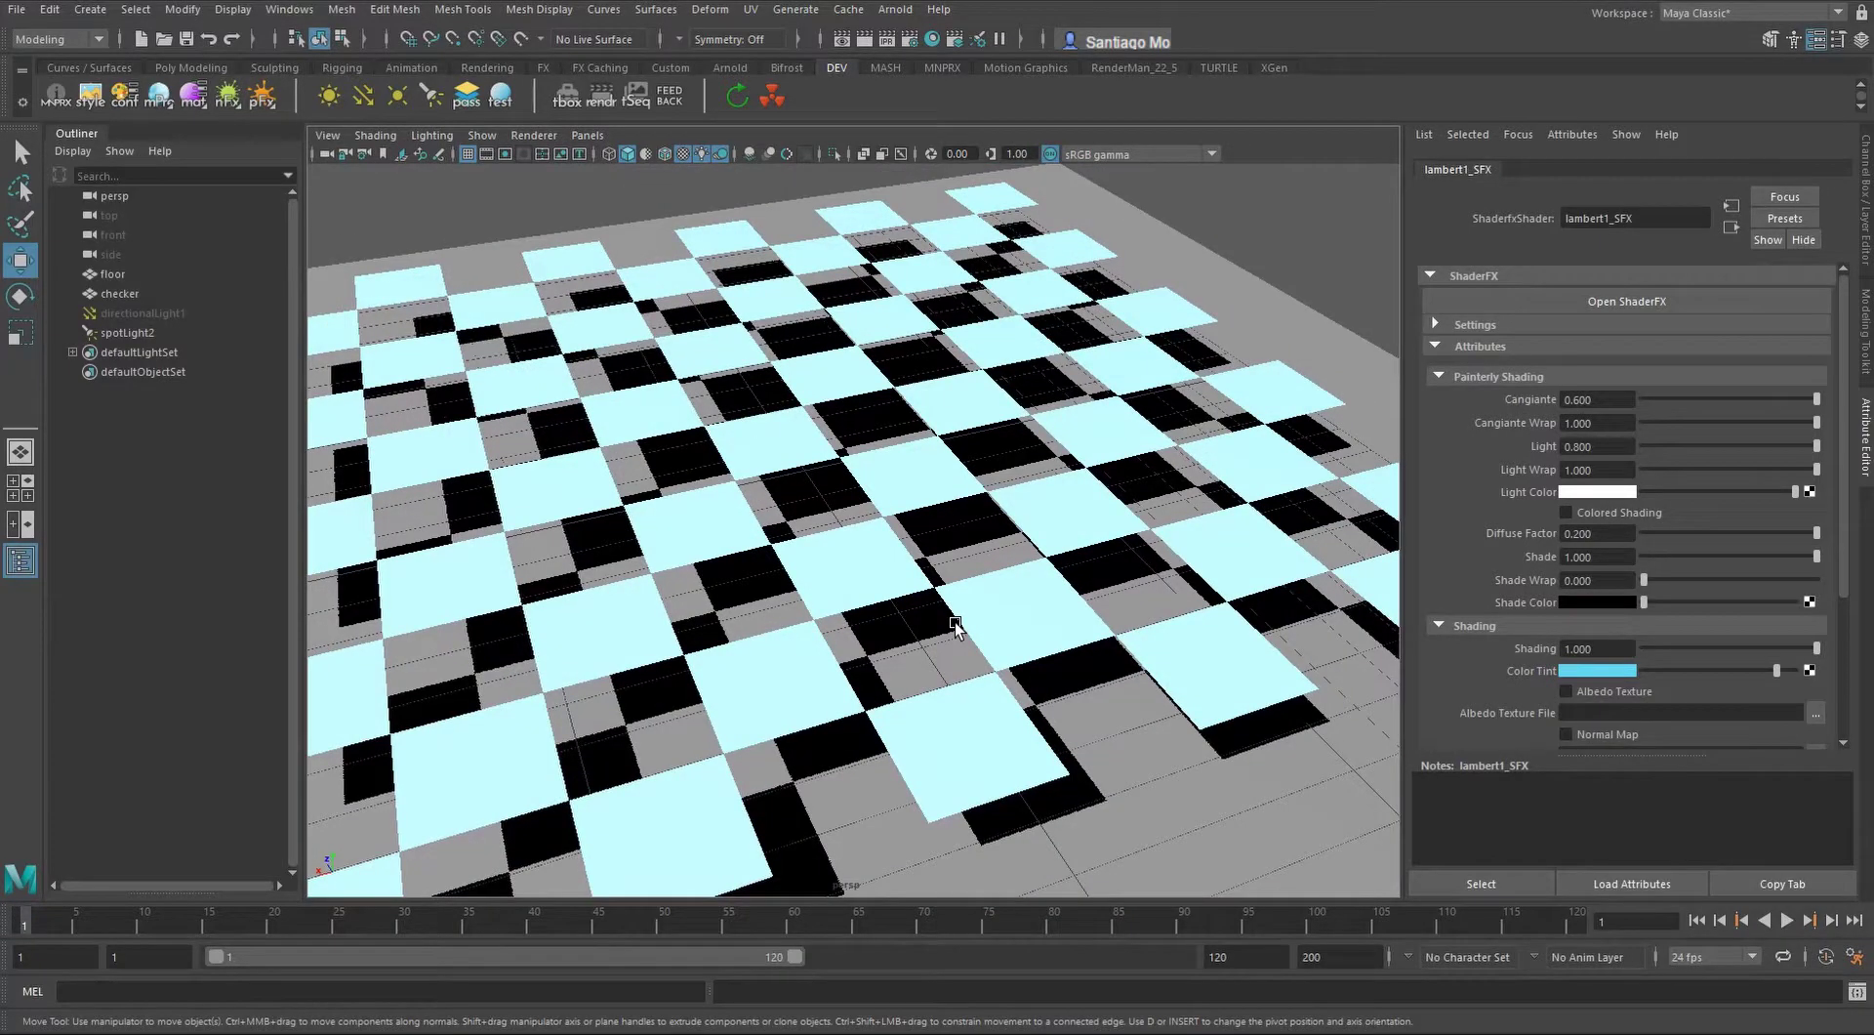
scroll(870, 551, "down", 8)
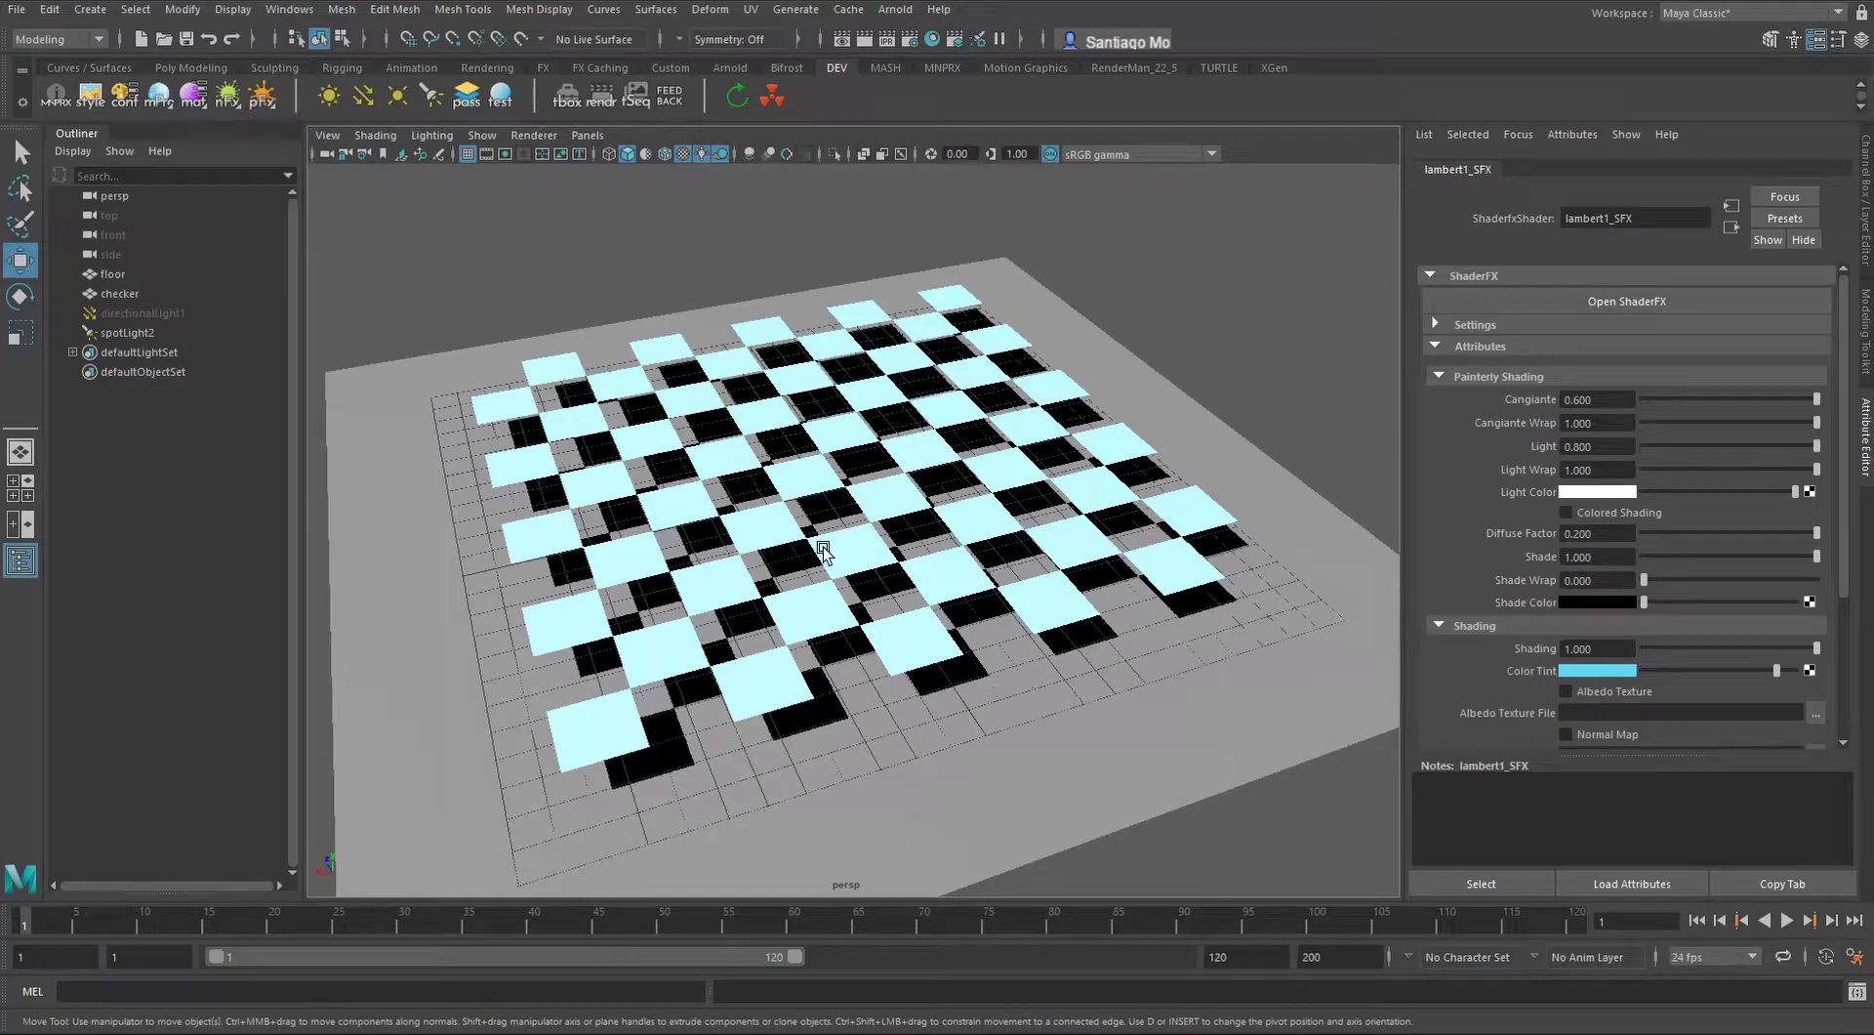
left_click_drag(820, 551, 994, 517, "alt")
scroll(816, 460, "down", 3)
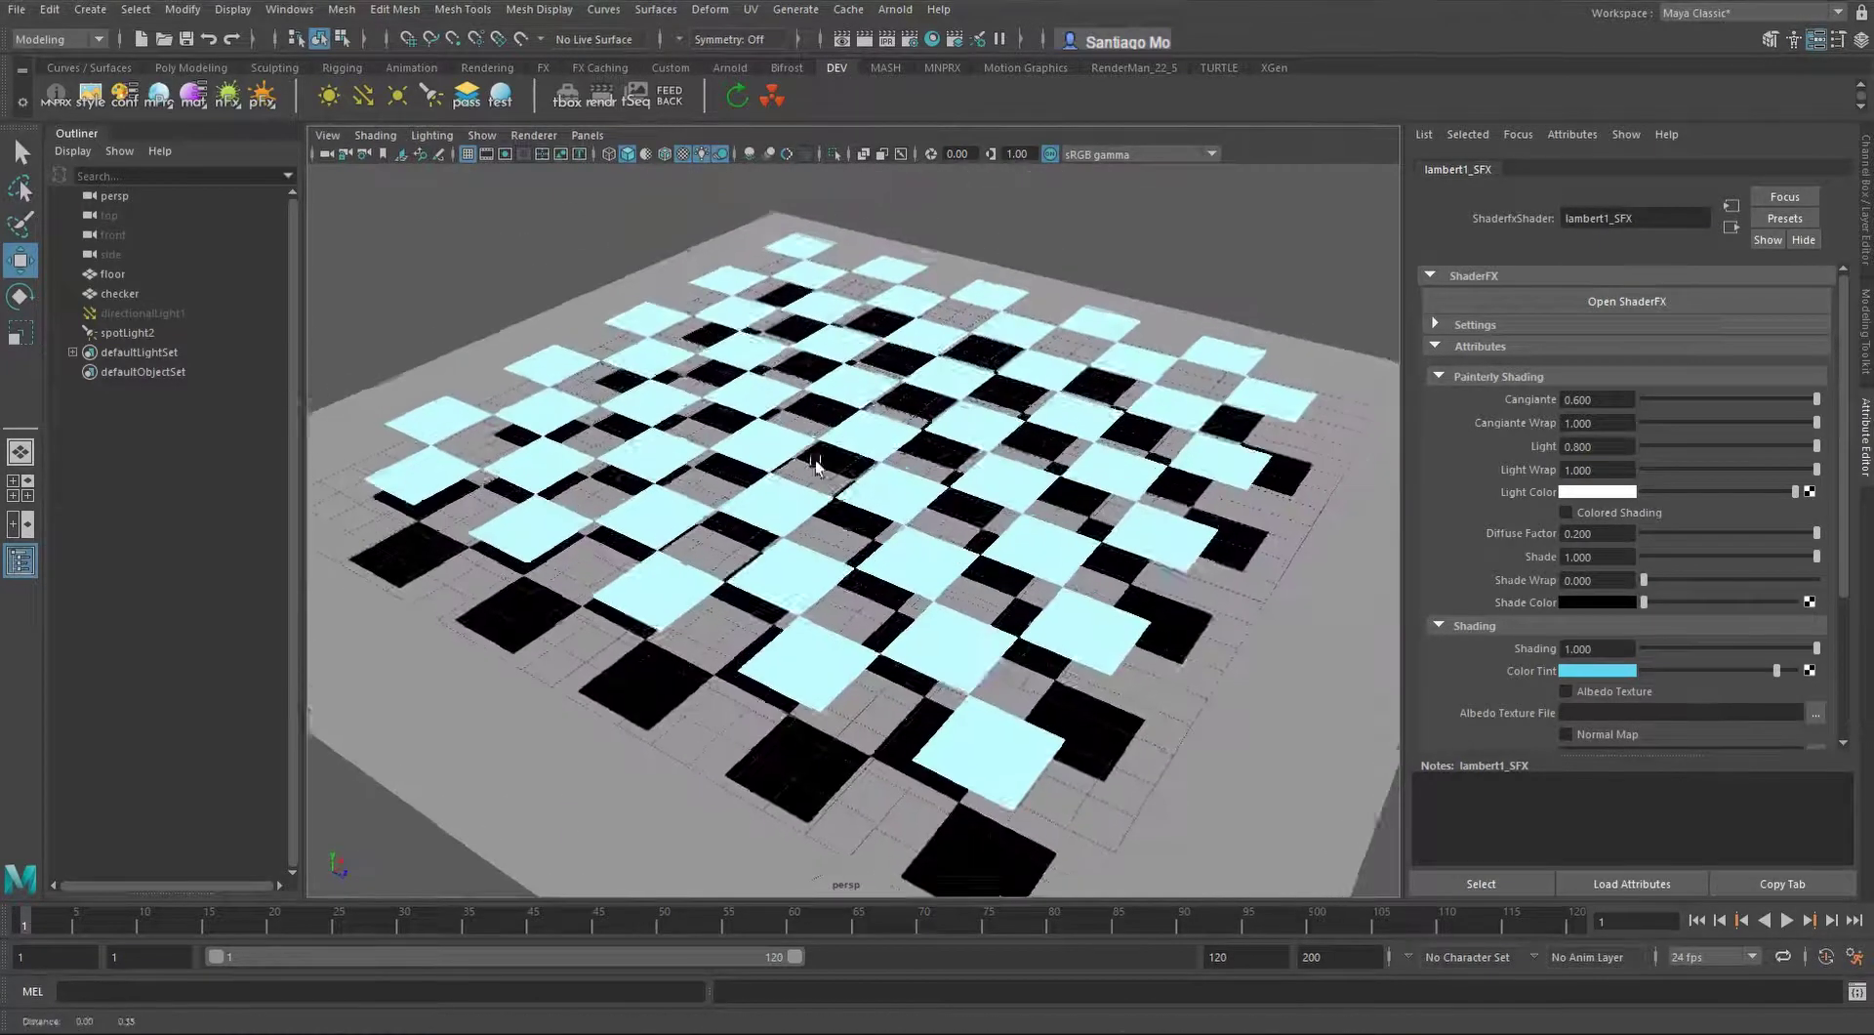
left_click_drag(816, 460, 826, 452, "alt")
scroll(826, 449, "up", 3)
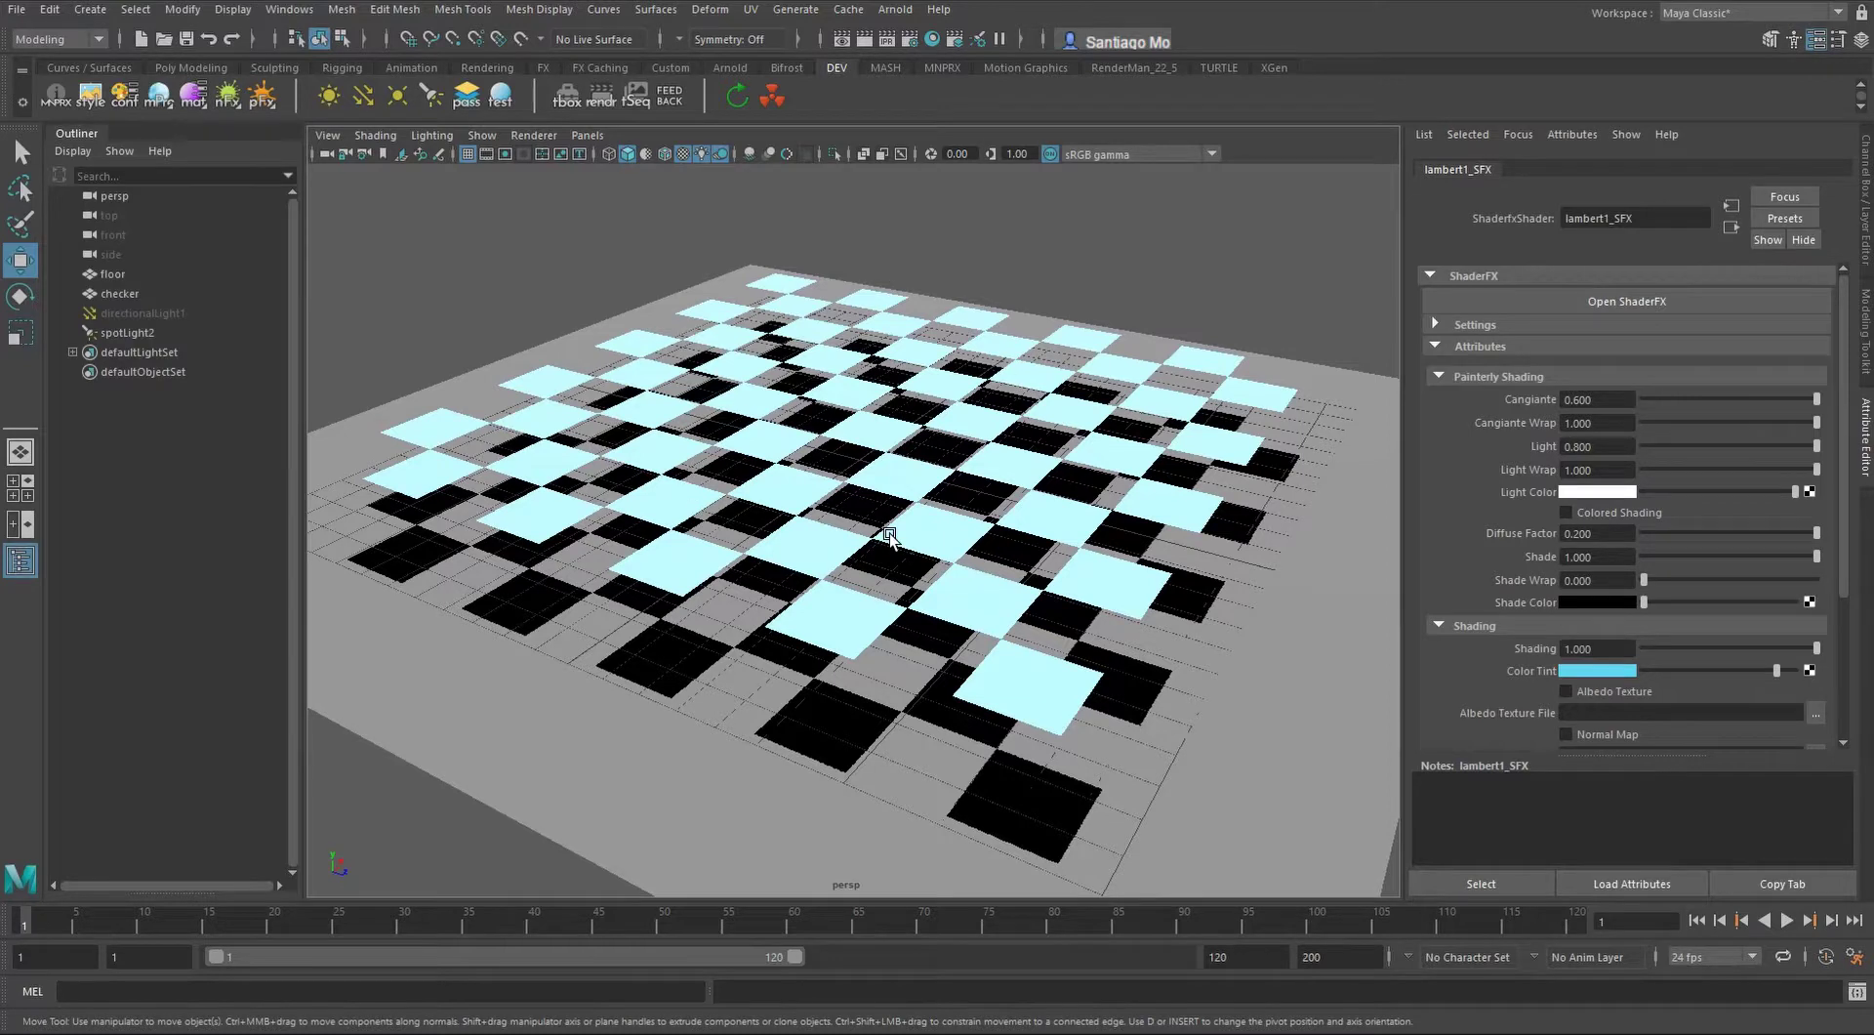
mouse_move(889, 535)
left_mouse_down("alt")
mouse_move(953, 531)
mouse_move(955, 559)
mouse_move(834, 555)
mouse_move(862, 541)
left_mouse_up("alt")
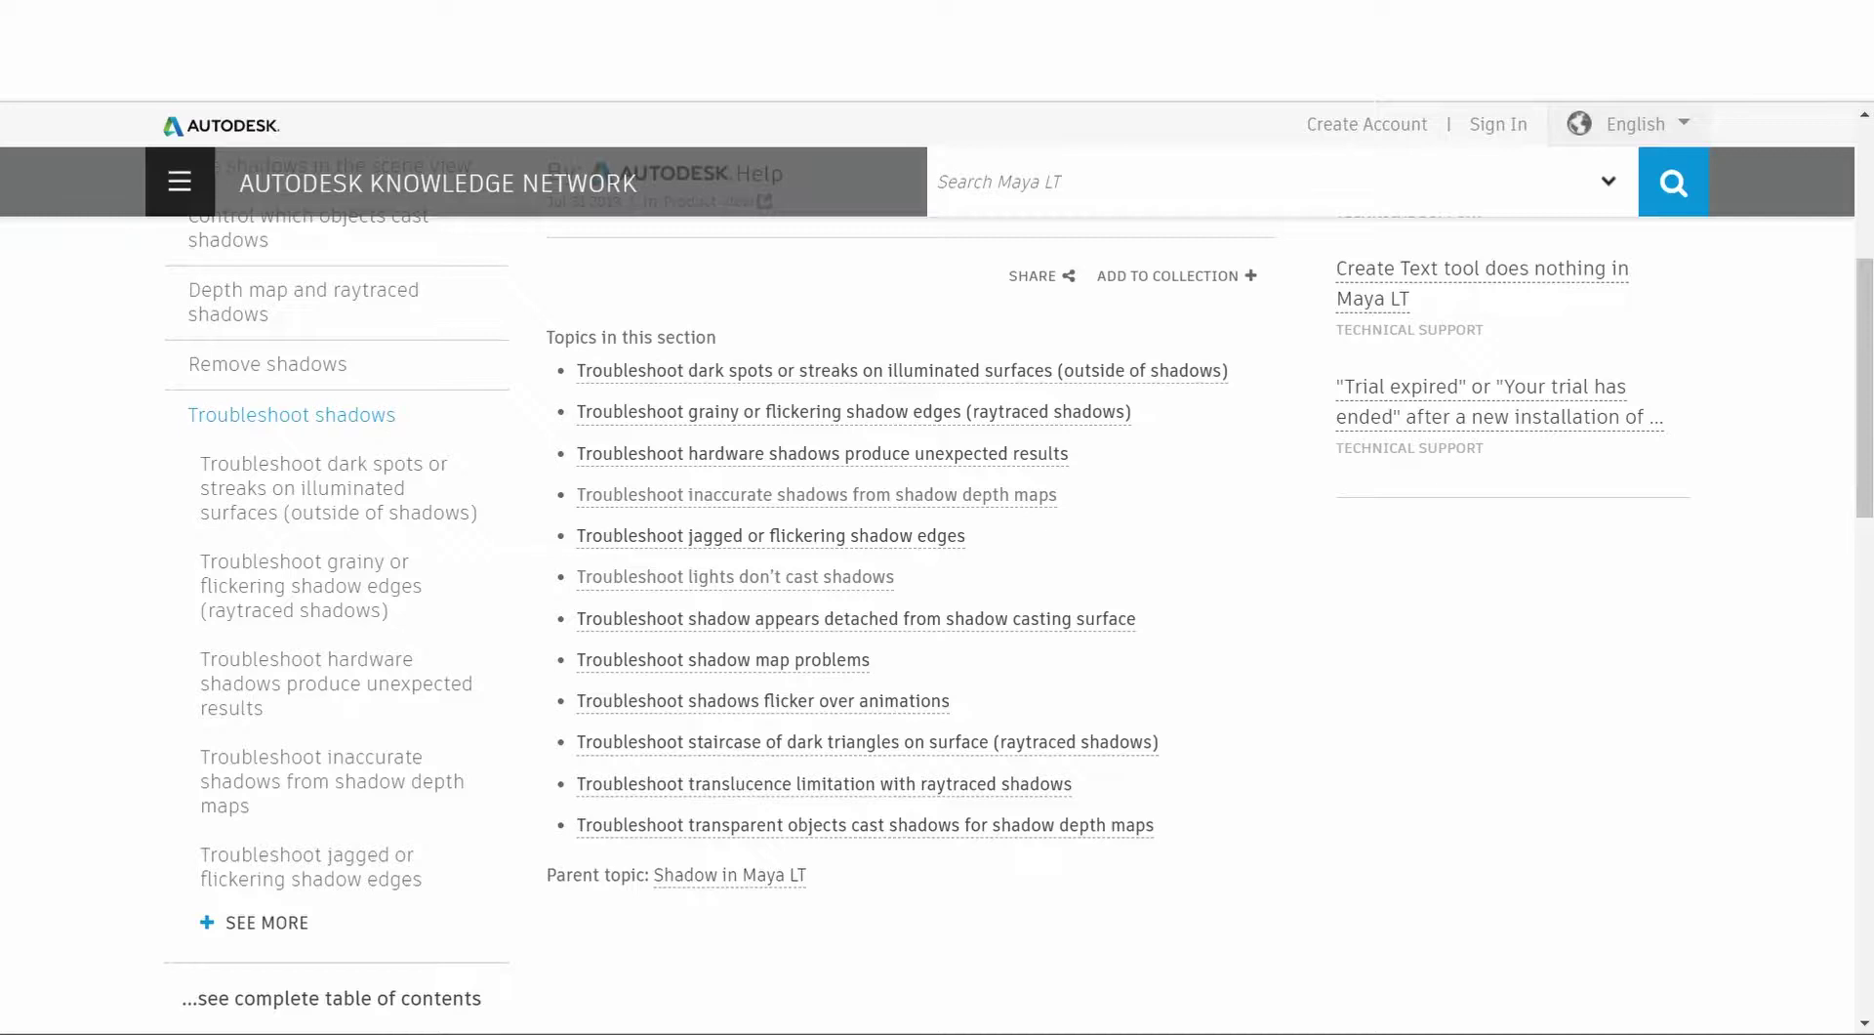
Switch to the Autodesk Knowledge Network page and review its Troubleshoot shadows topics
scroll(1071, 310, "up", 3)
left_click_drag(724, 300, 1025, 305)
scroll(822, 549, "down", 3)
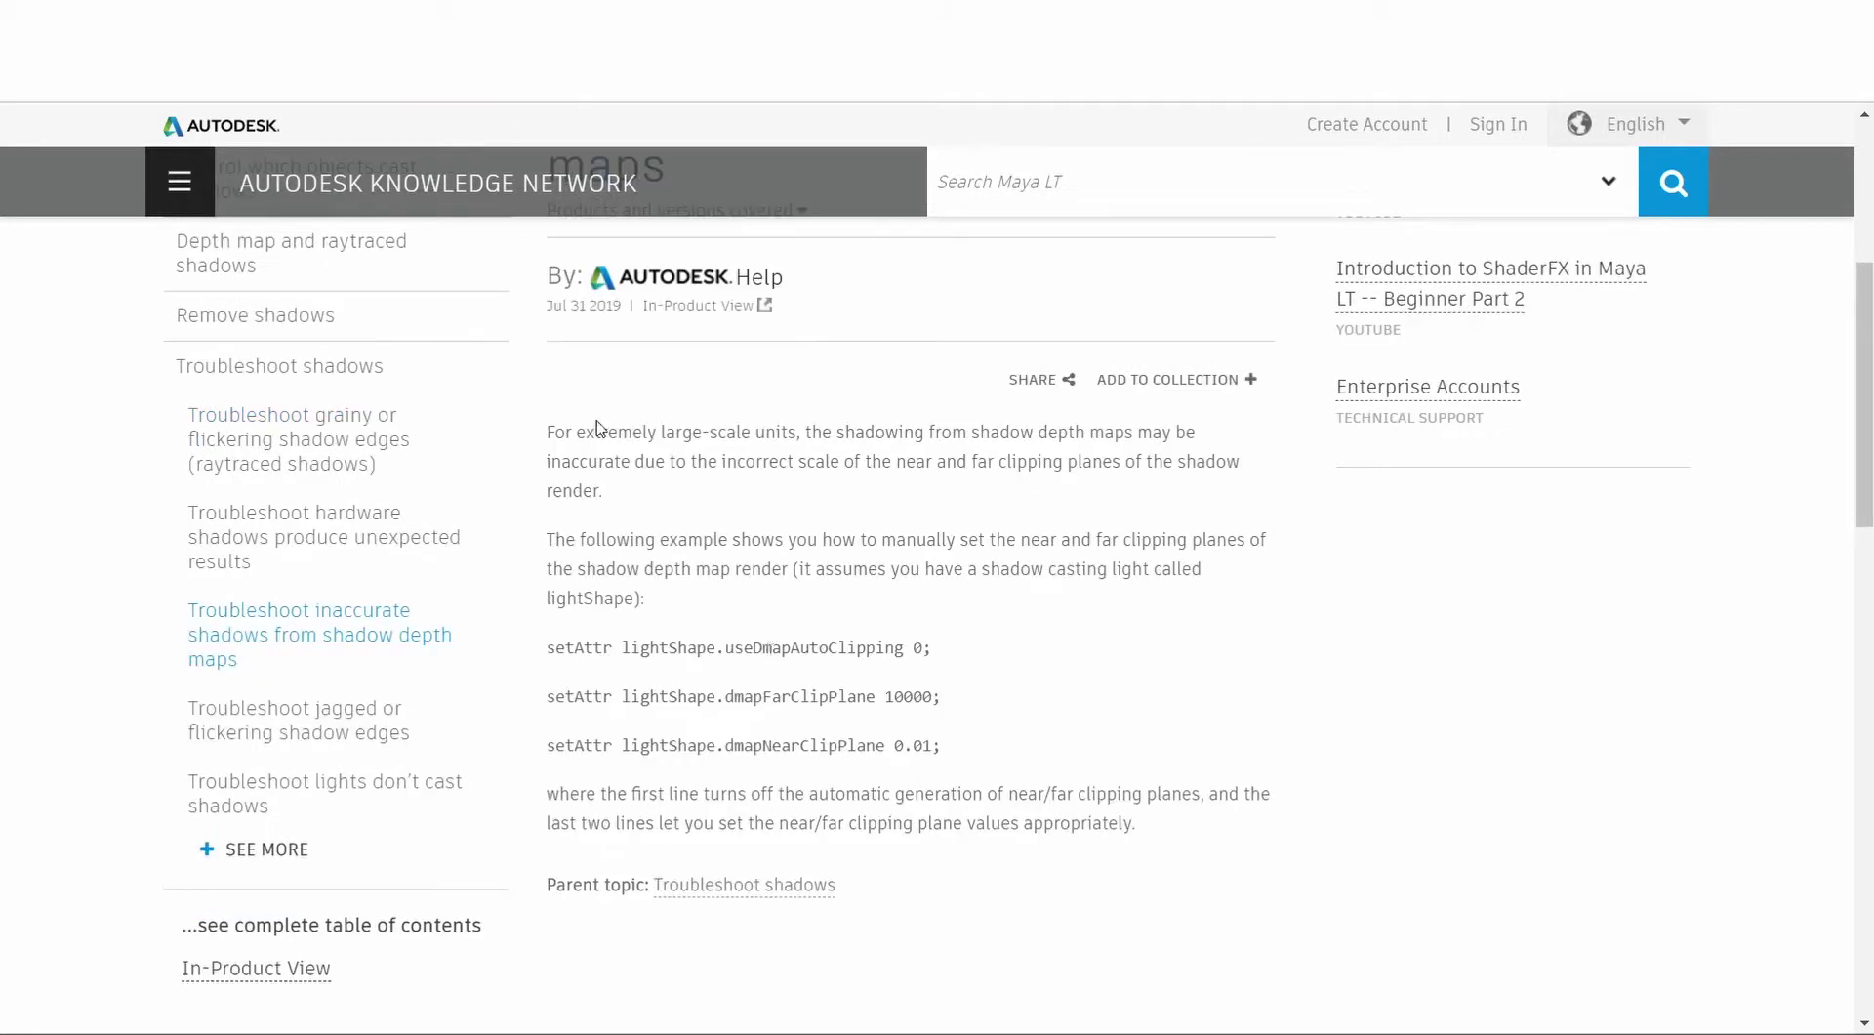
Read the setAttr commands for depth map clipping planes in the inaccurate shadows article, go back to the topic list and return to Maya
left_click_drag(599, 430, 843, 650)
left_click(965, 727)
left_click(673, 650)
left_click_drag(706, 696, 965, 767)
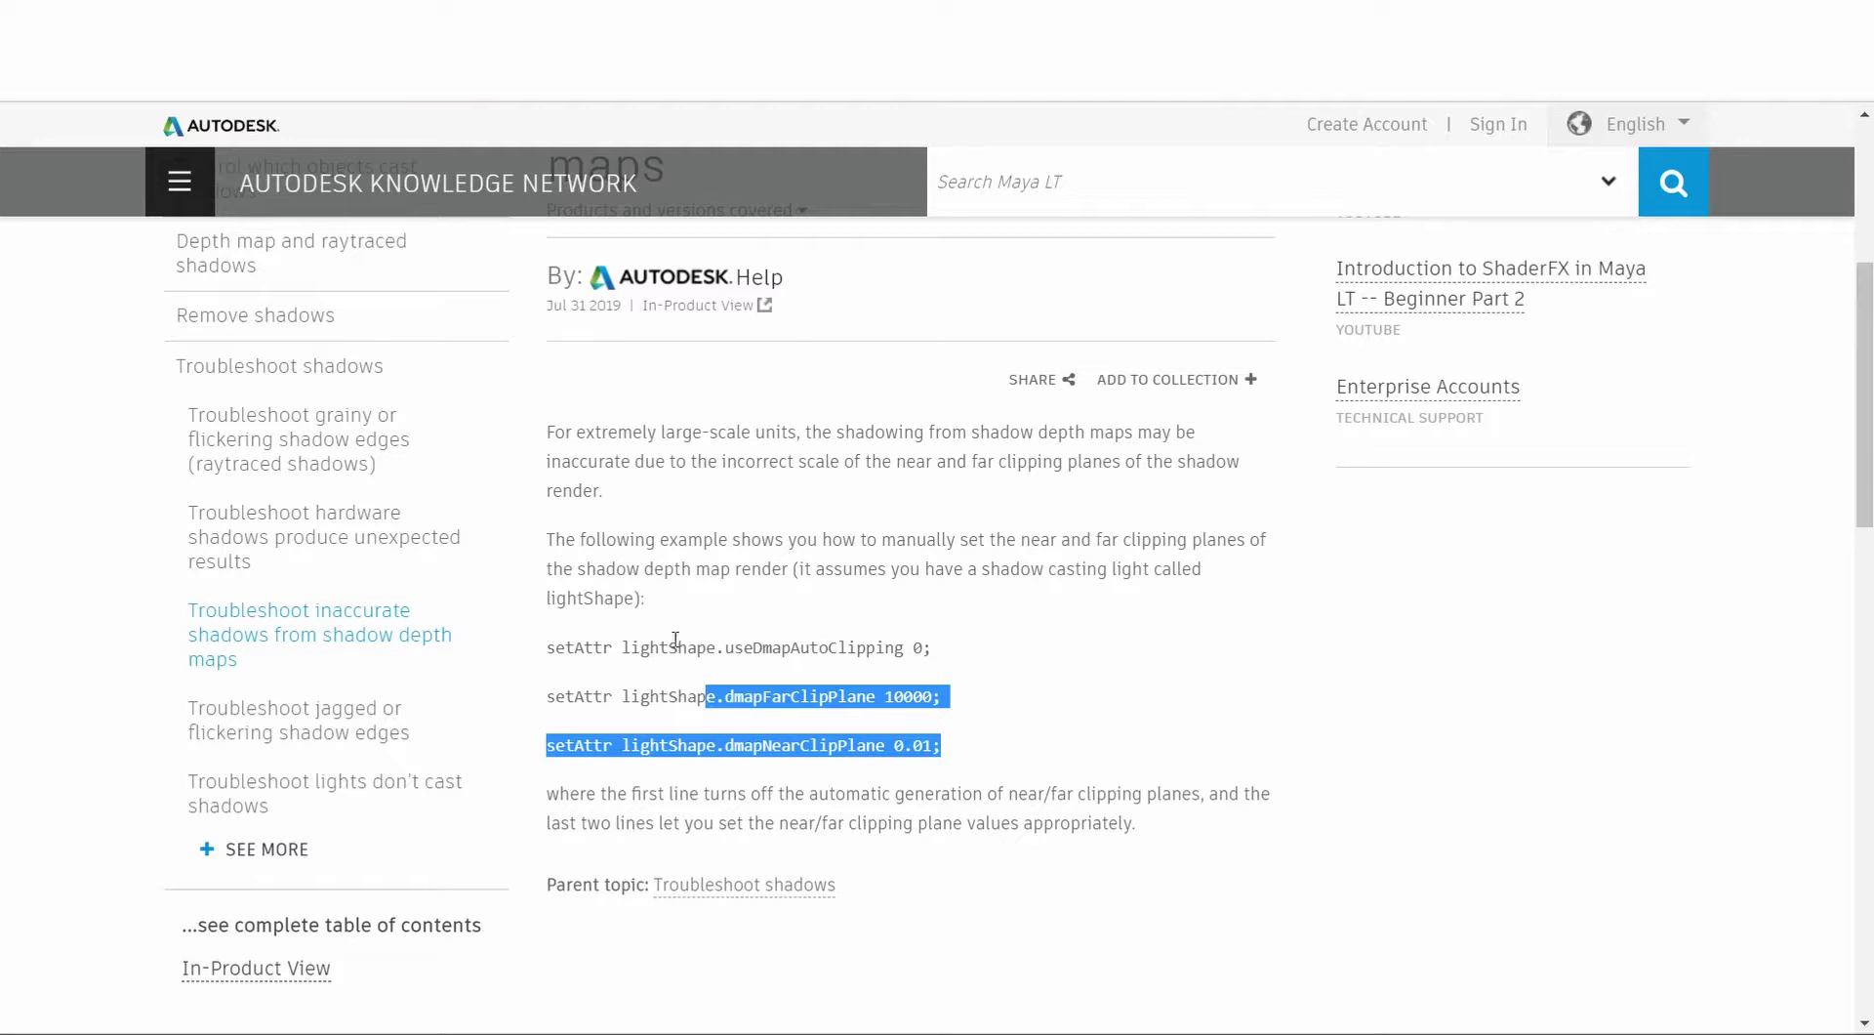
key("alt+Left")
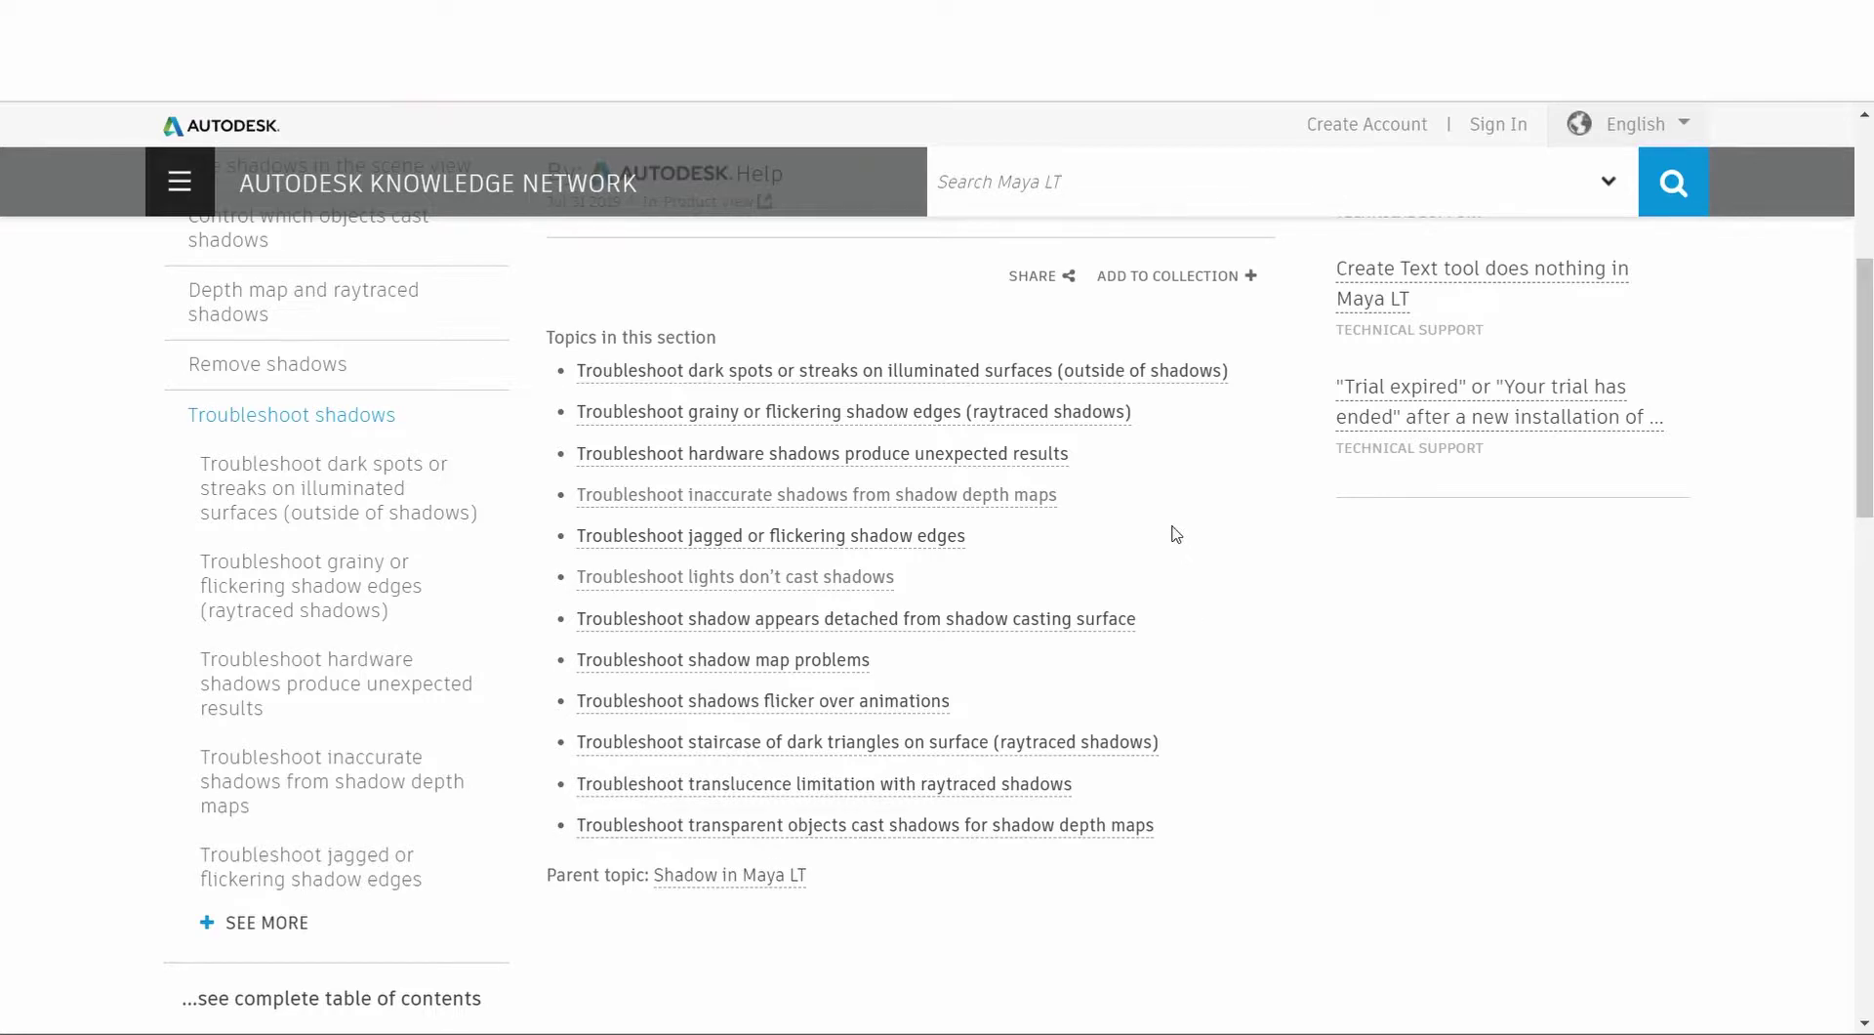
key("alt+Tab")
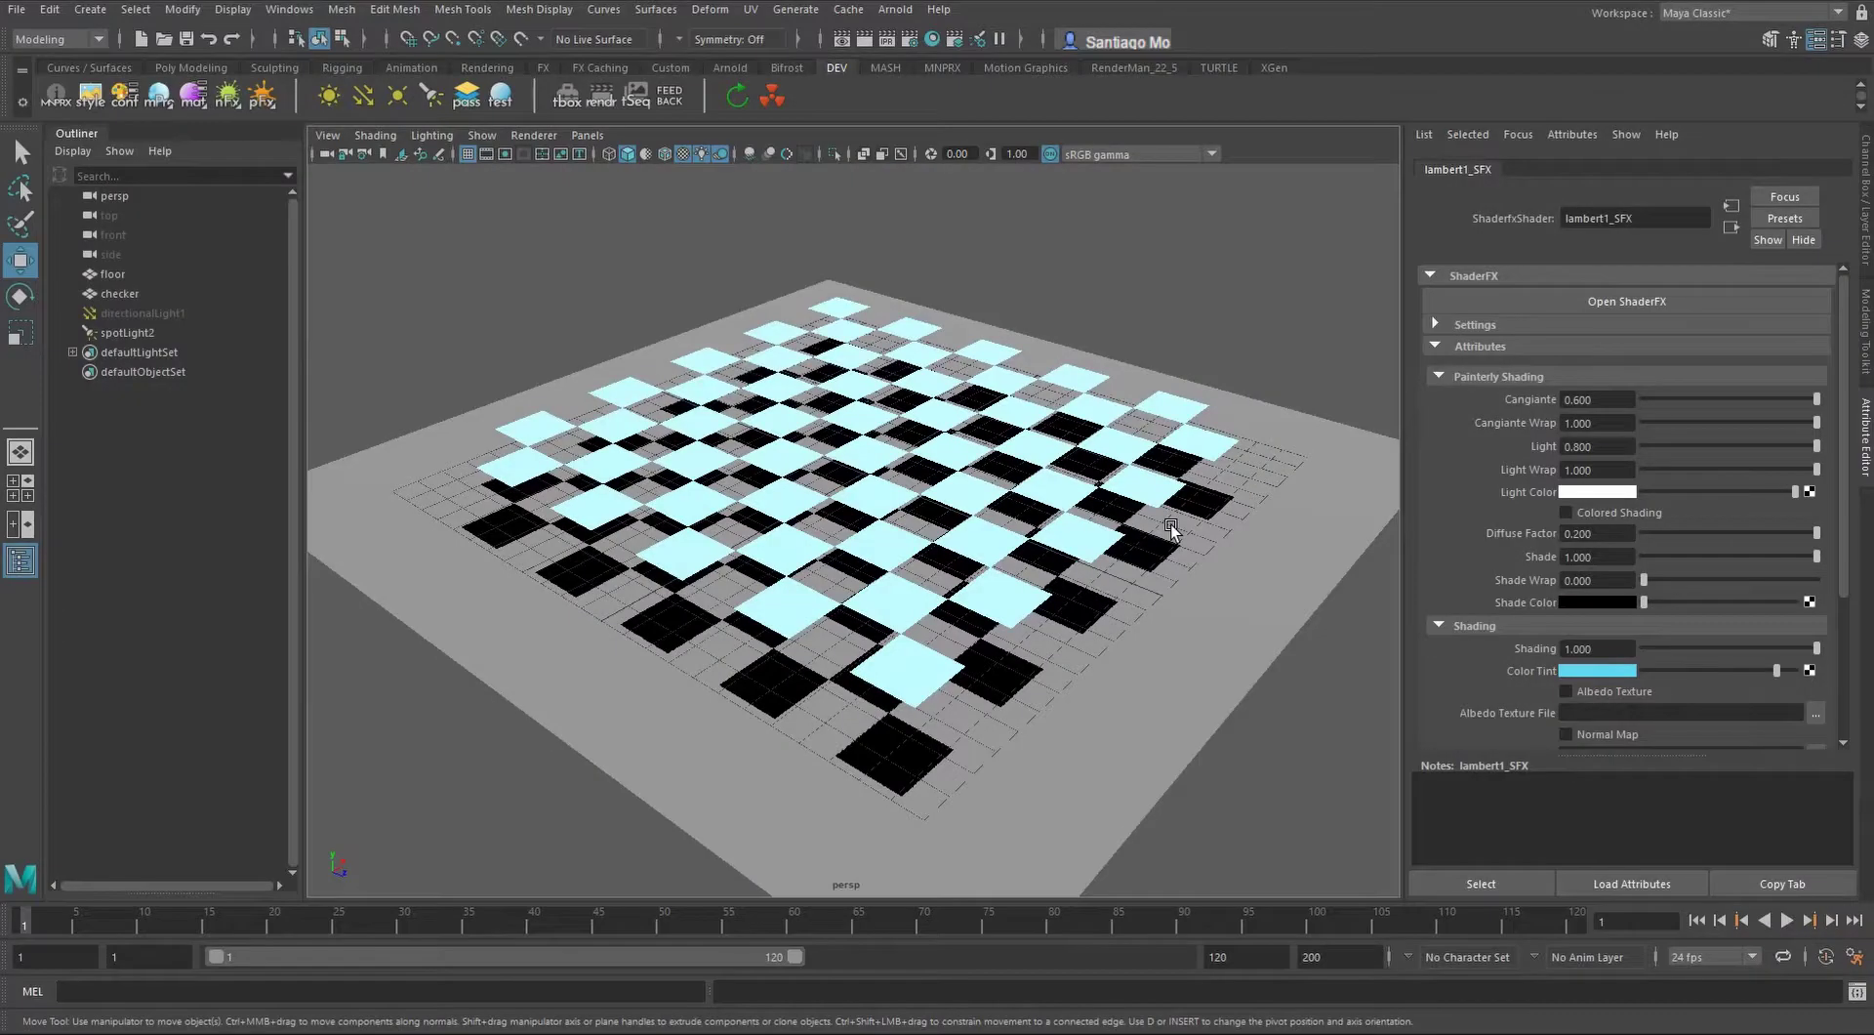